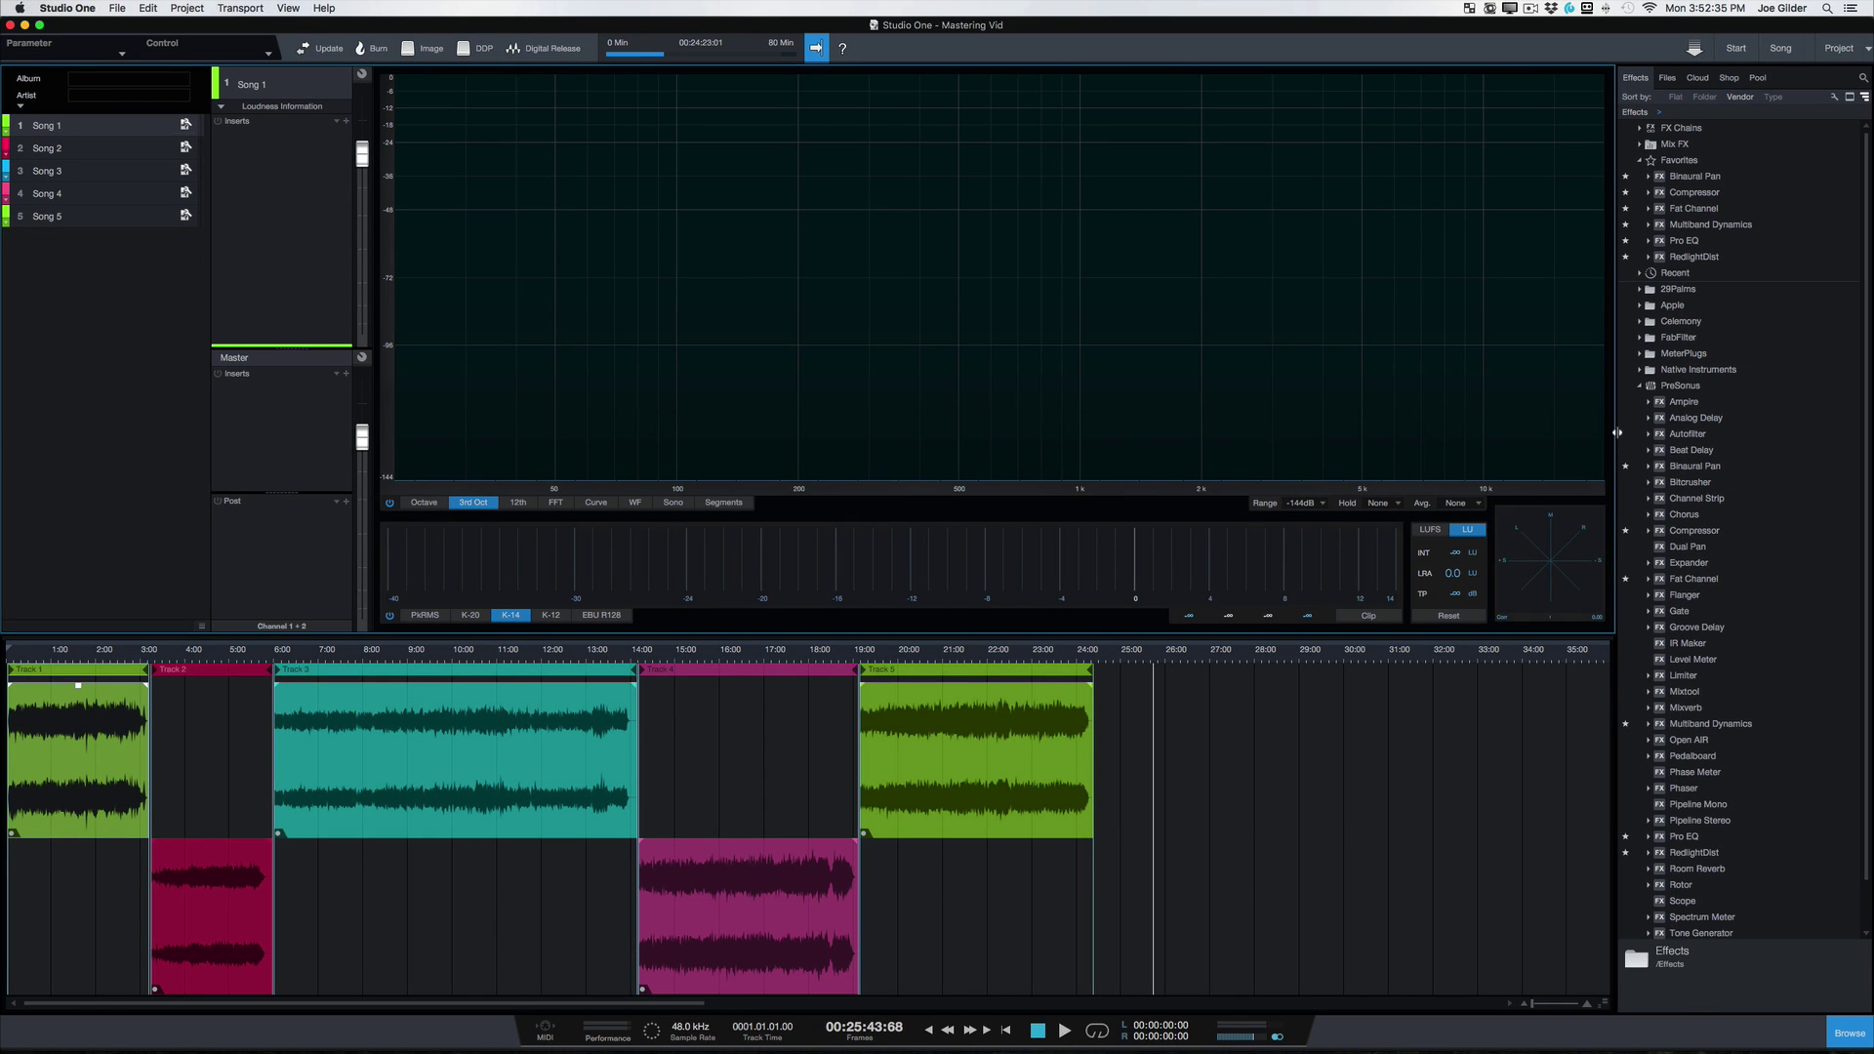
Step: Narrow the effects browser to widen the analyzer and meters, then expand and collapse the album metadata fields
drag(1618, 433, 1664, 408)
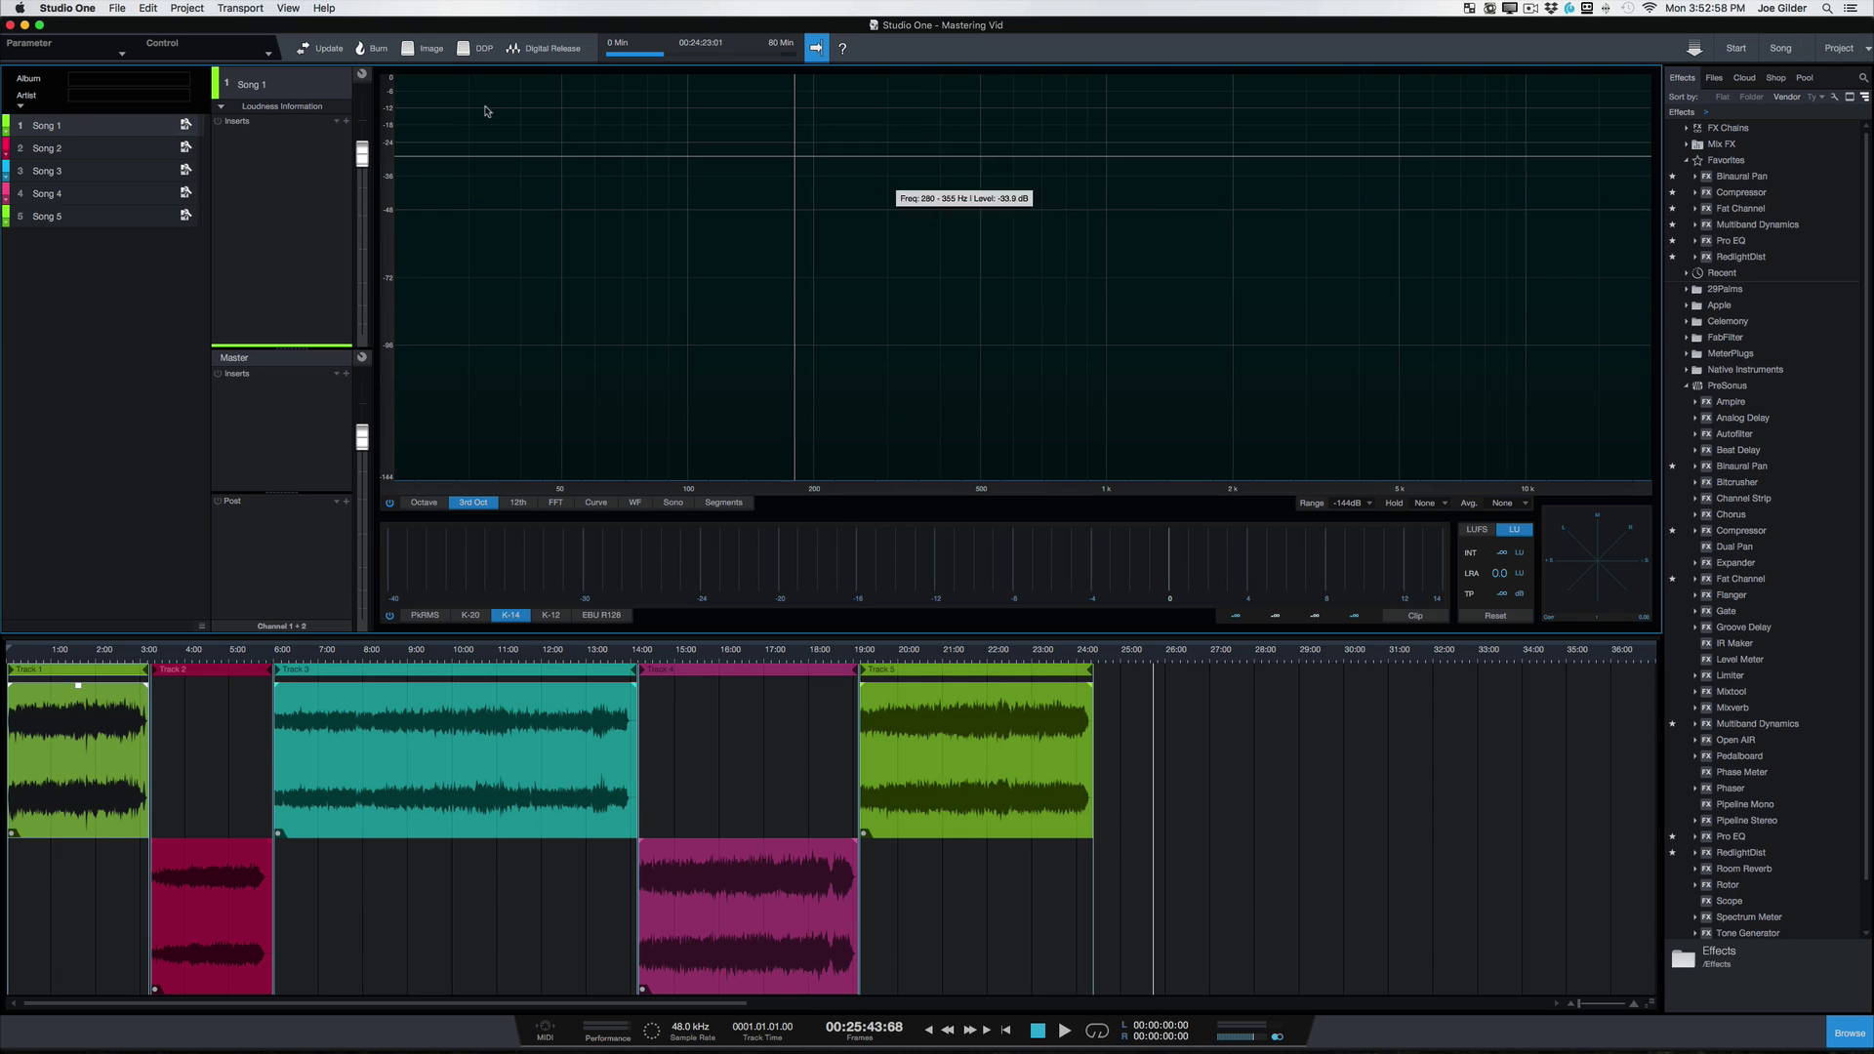
click(21, 107)
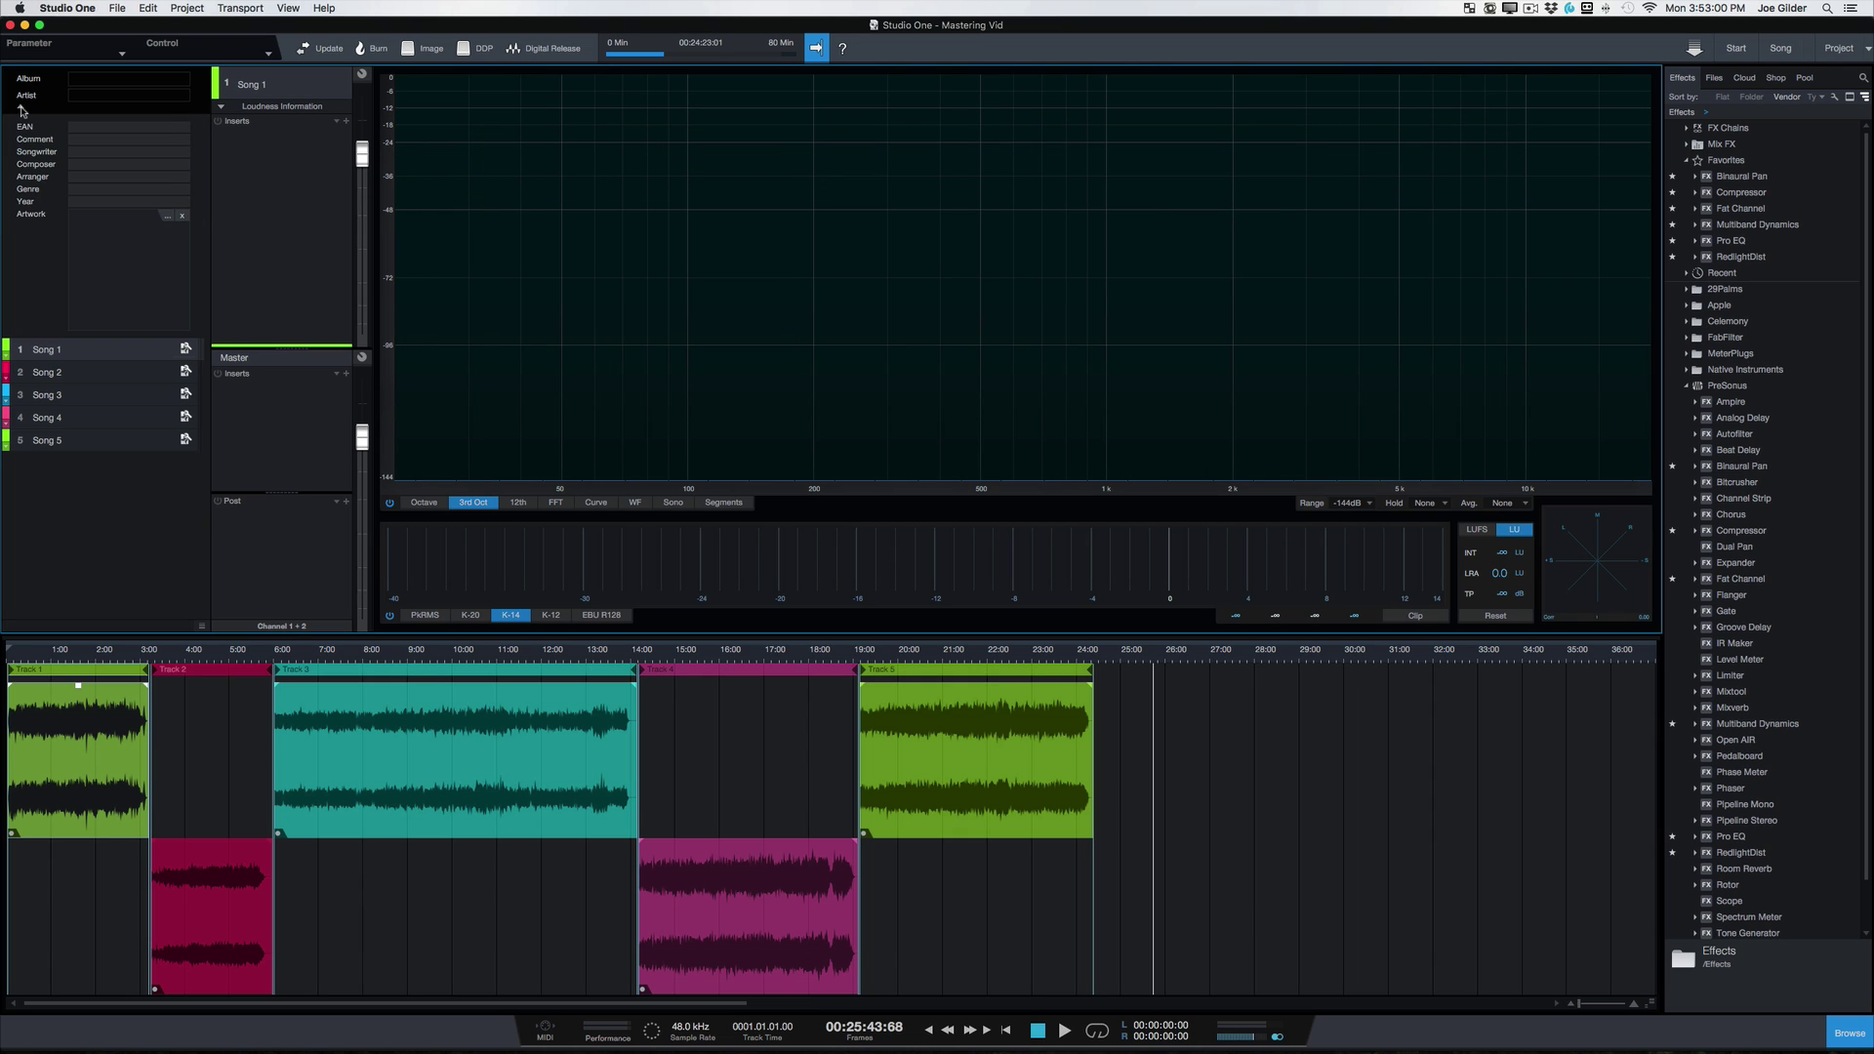
click(21, 109)
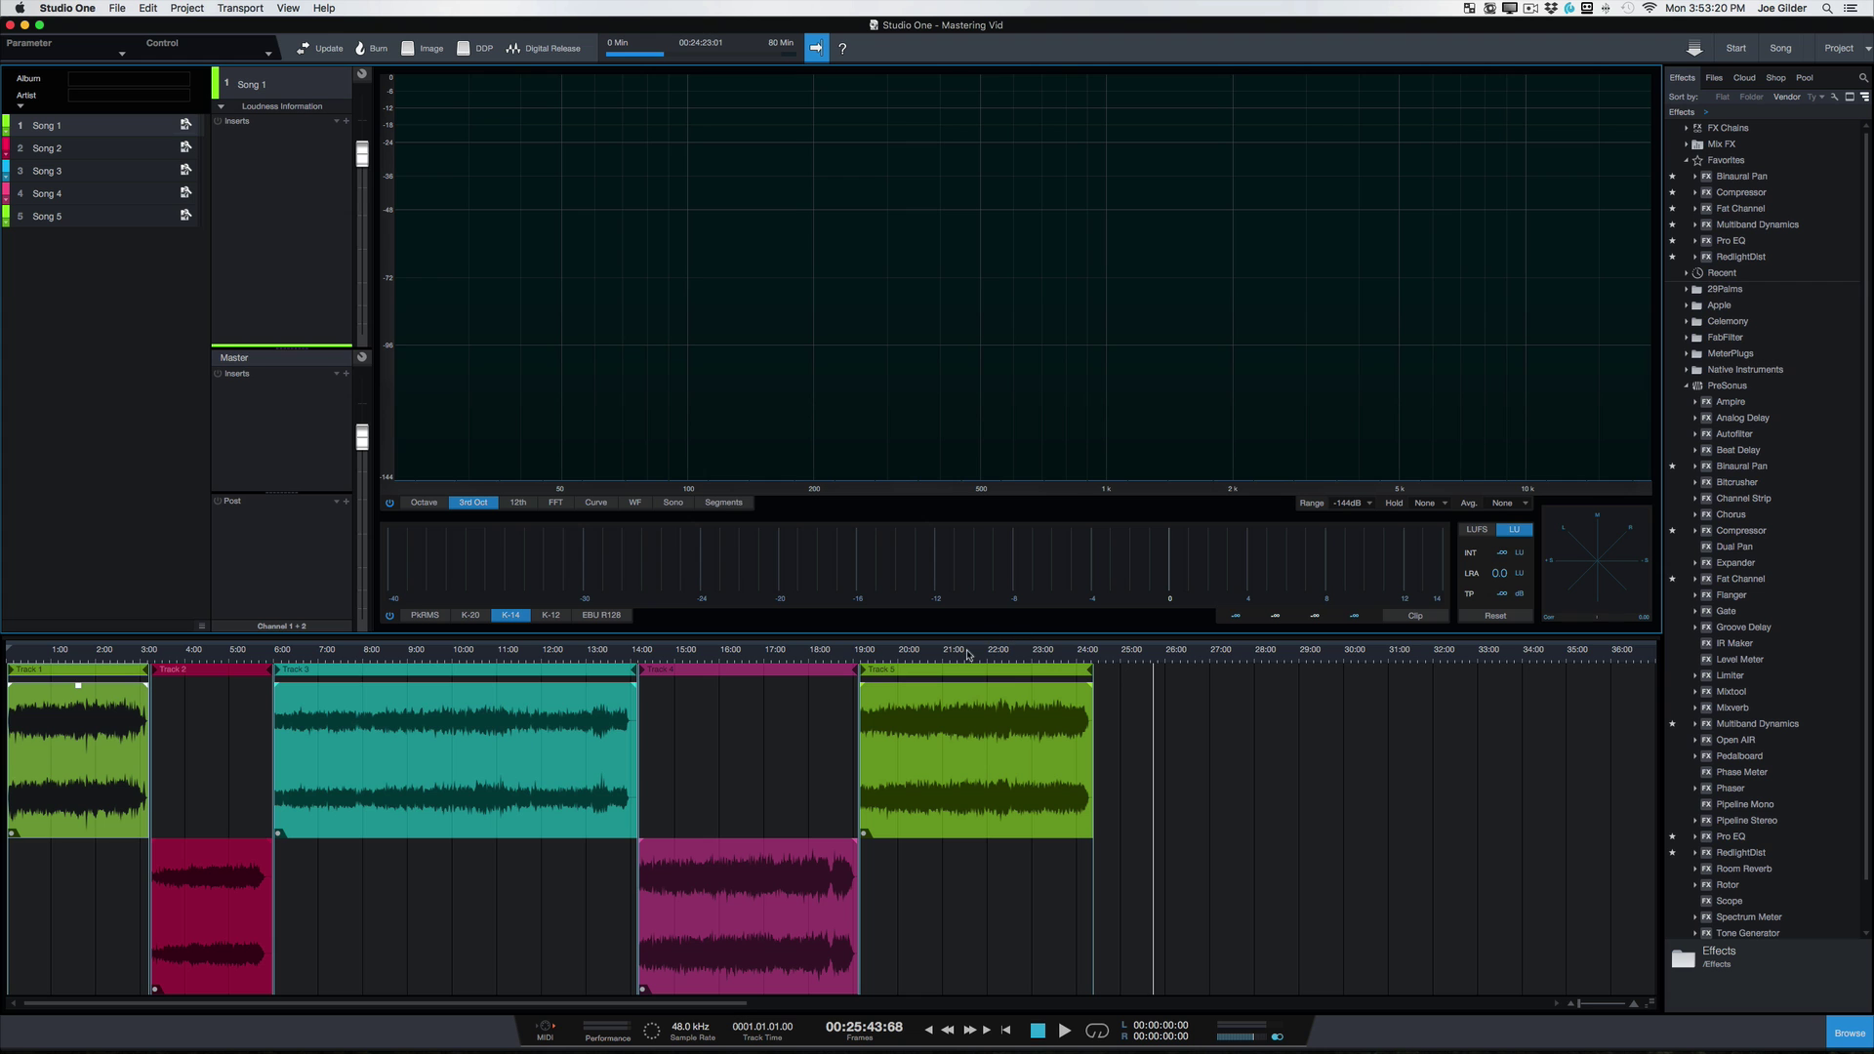
Step: Play the last song from about 21:00 and try the PkRMS, K-20, K-14, EBU R128 and K-12 meter modes
click(969, 654)
key(space)
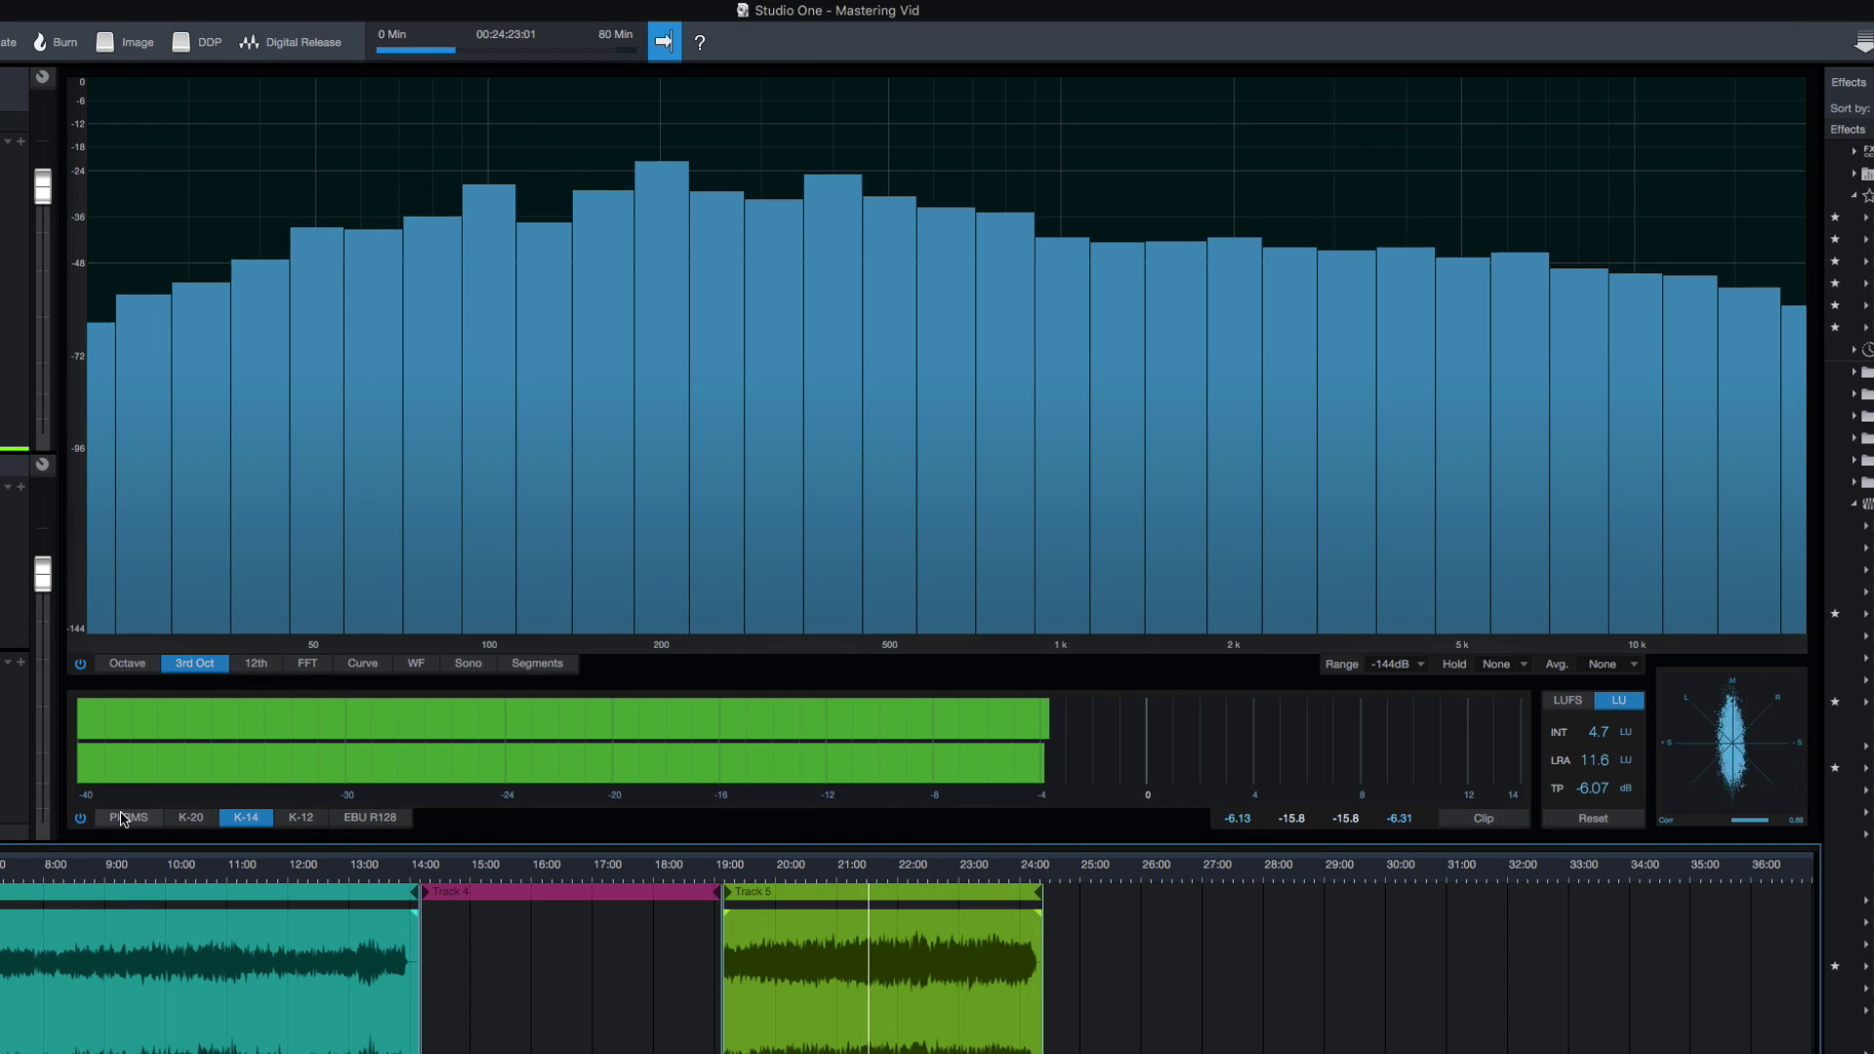
click(424, 615)
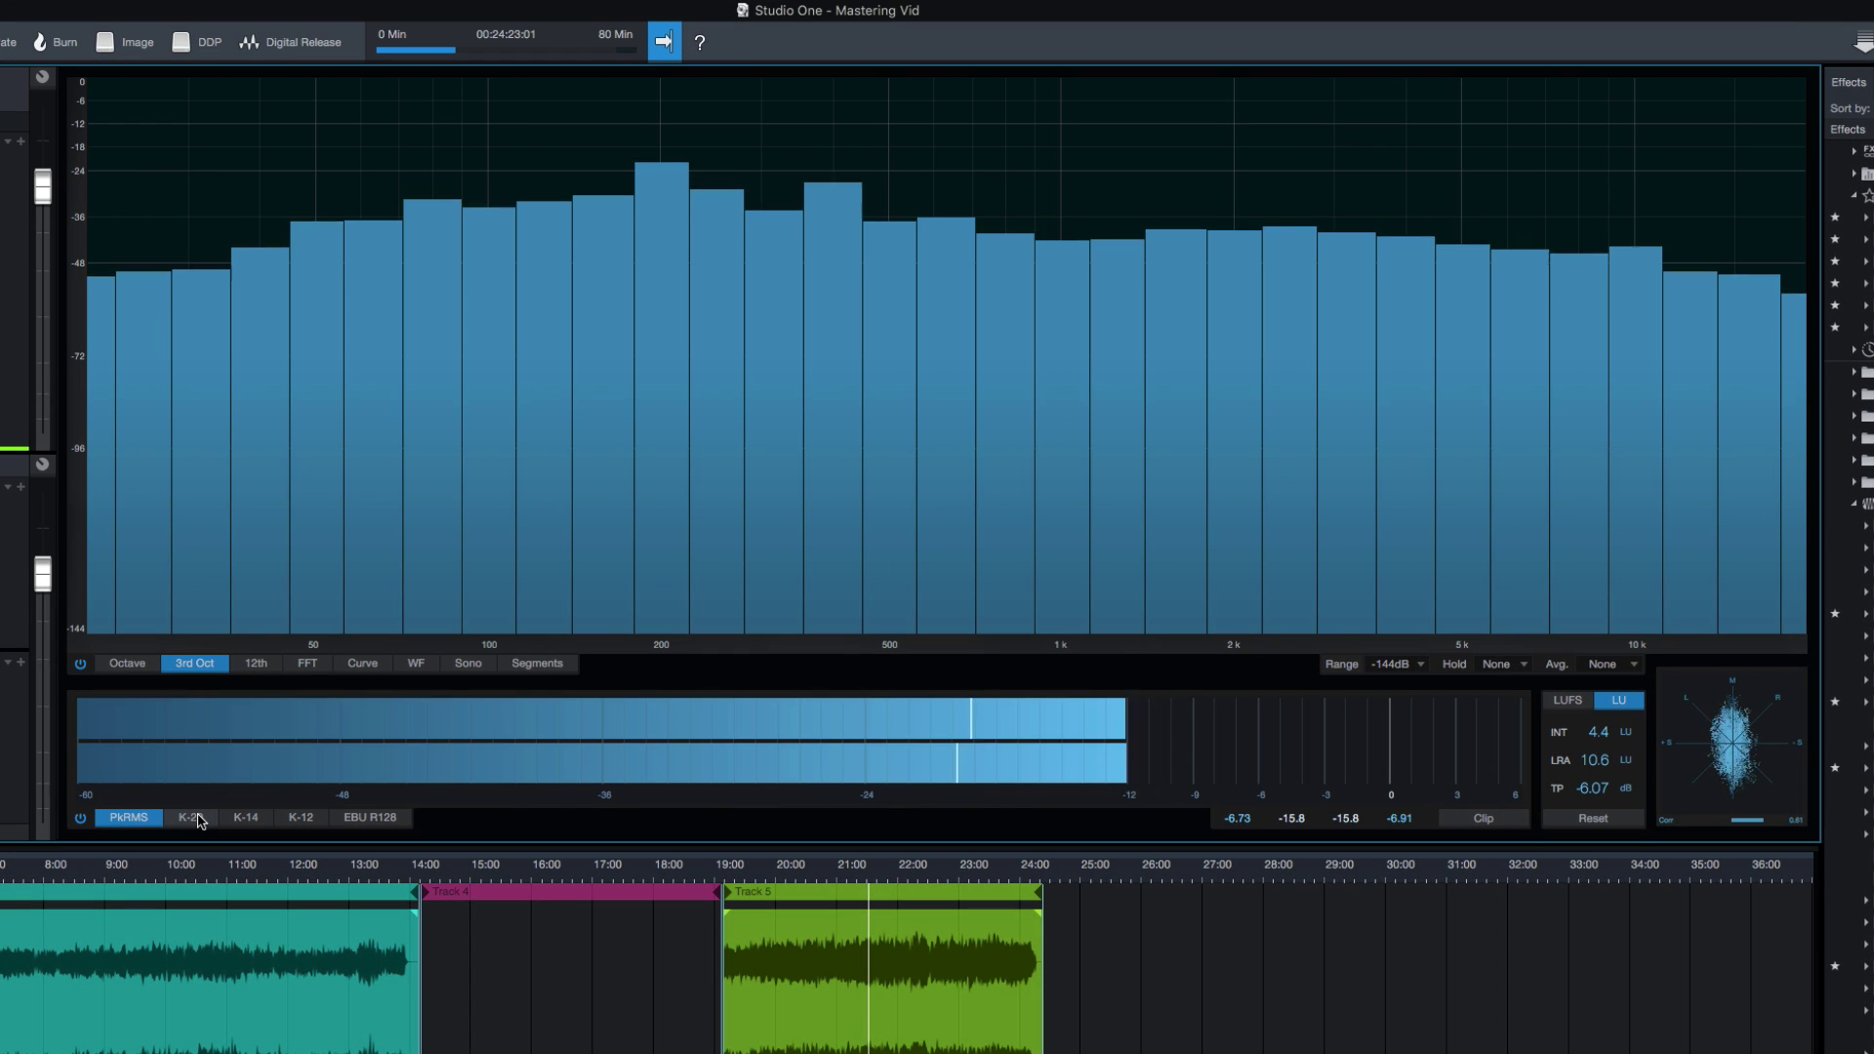
click(195, 817)
click(245, 817)
click(370, 817)
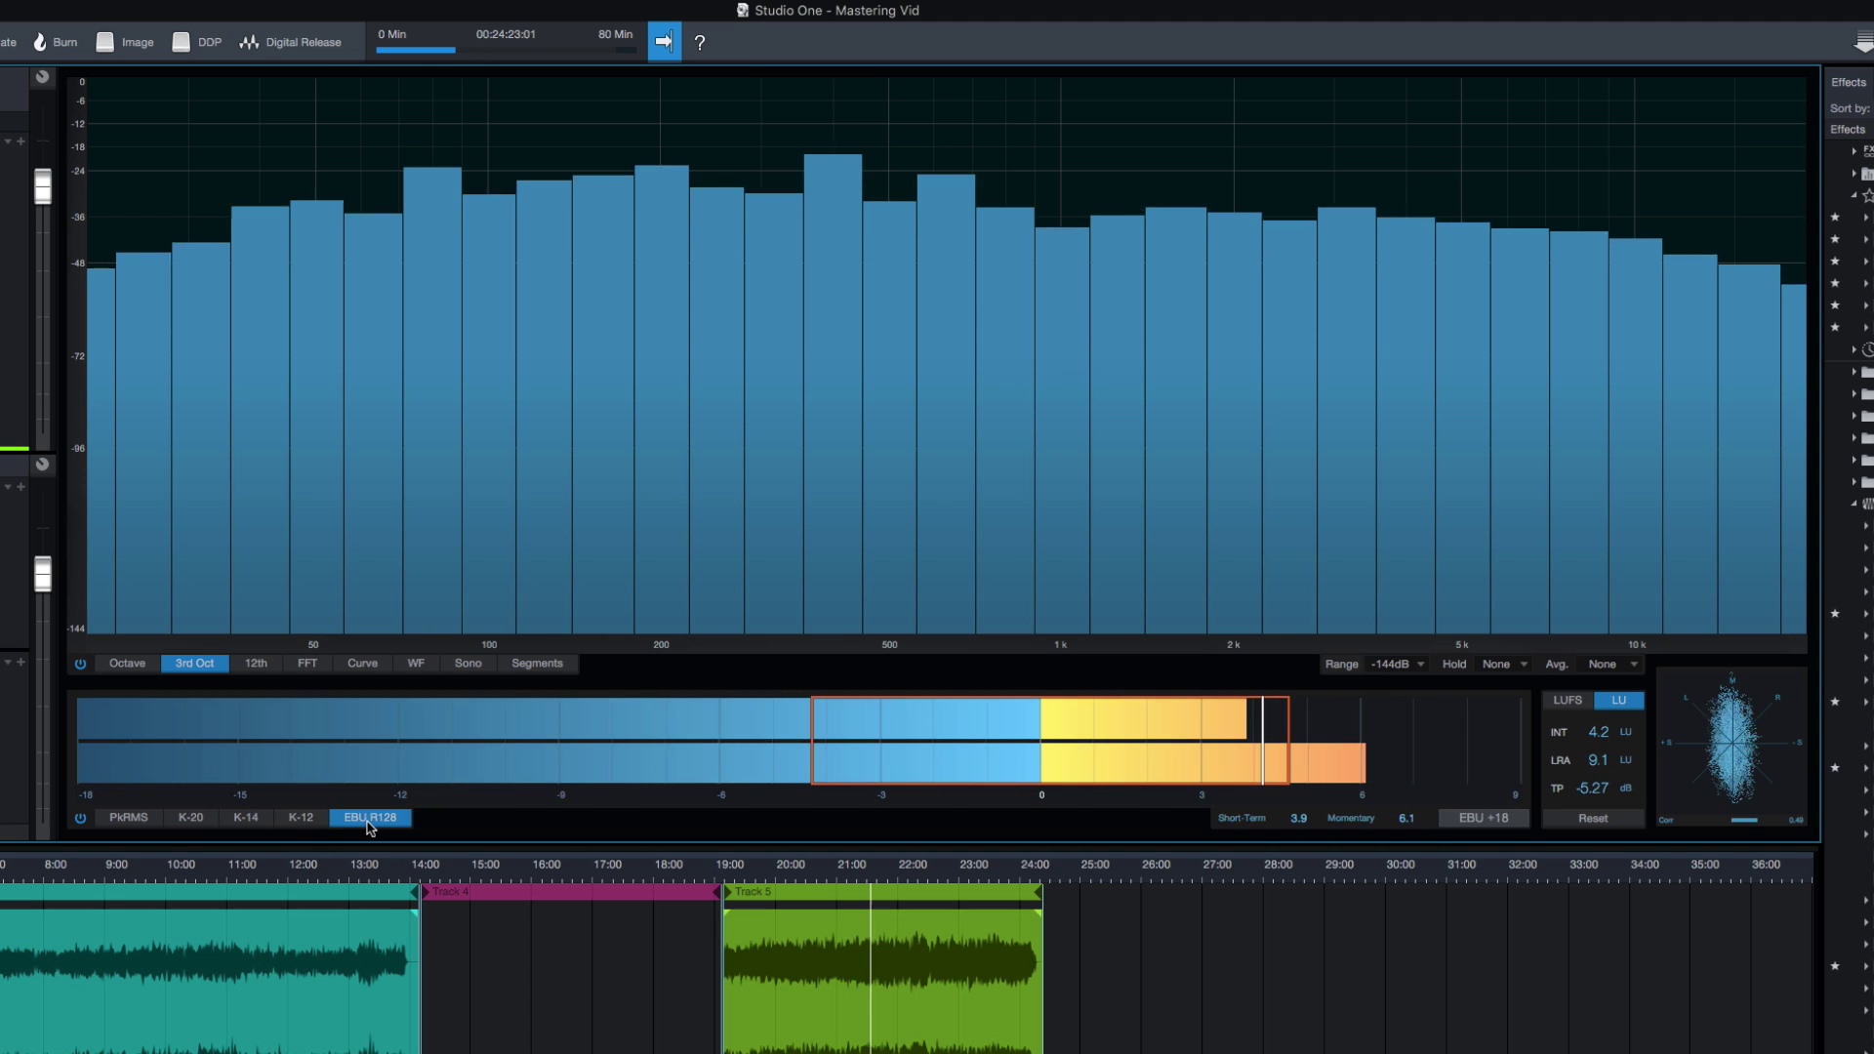
click(300, 817)
Step: Try the 12th-octave, FFT, curve, waterfall and sonogram spectrum views, then return to 3rd Oct and K-14
click(256, 663)
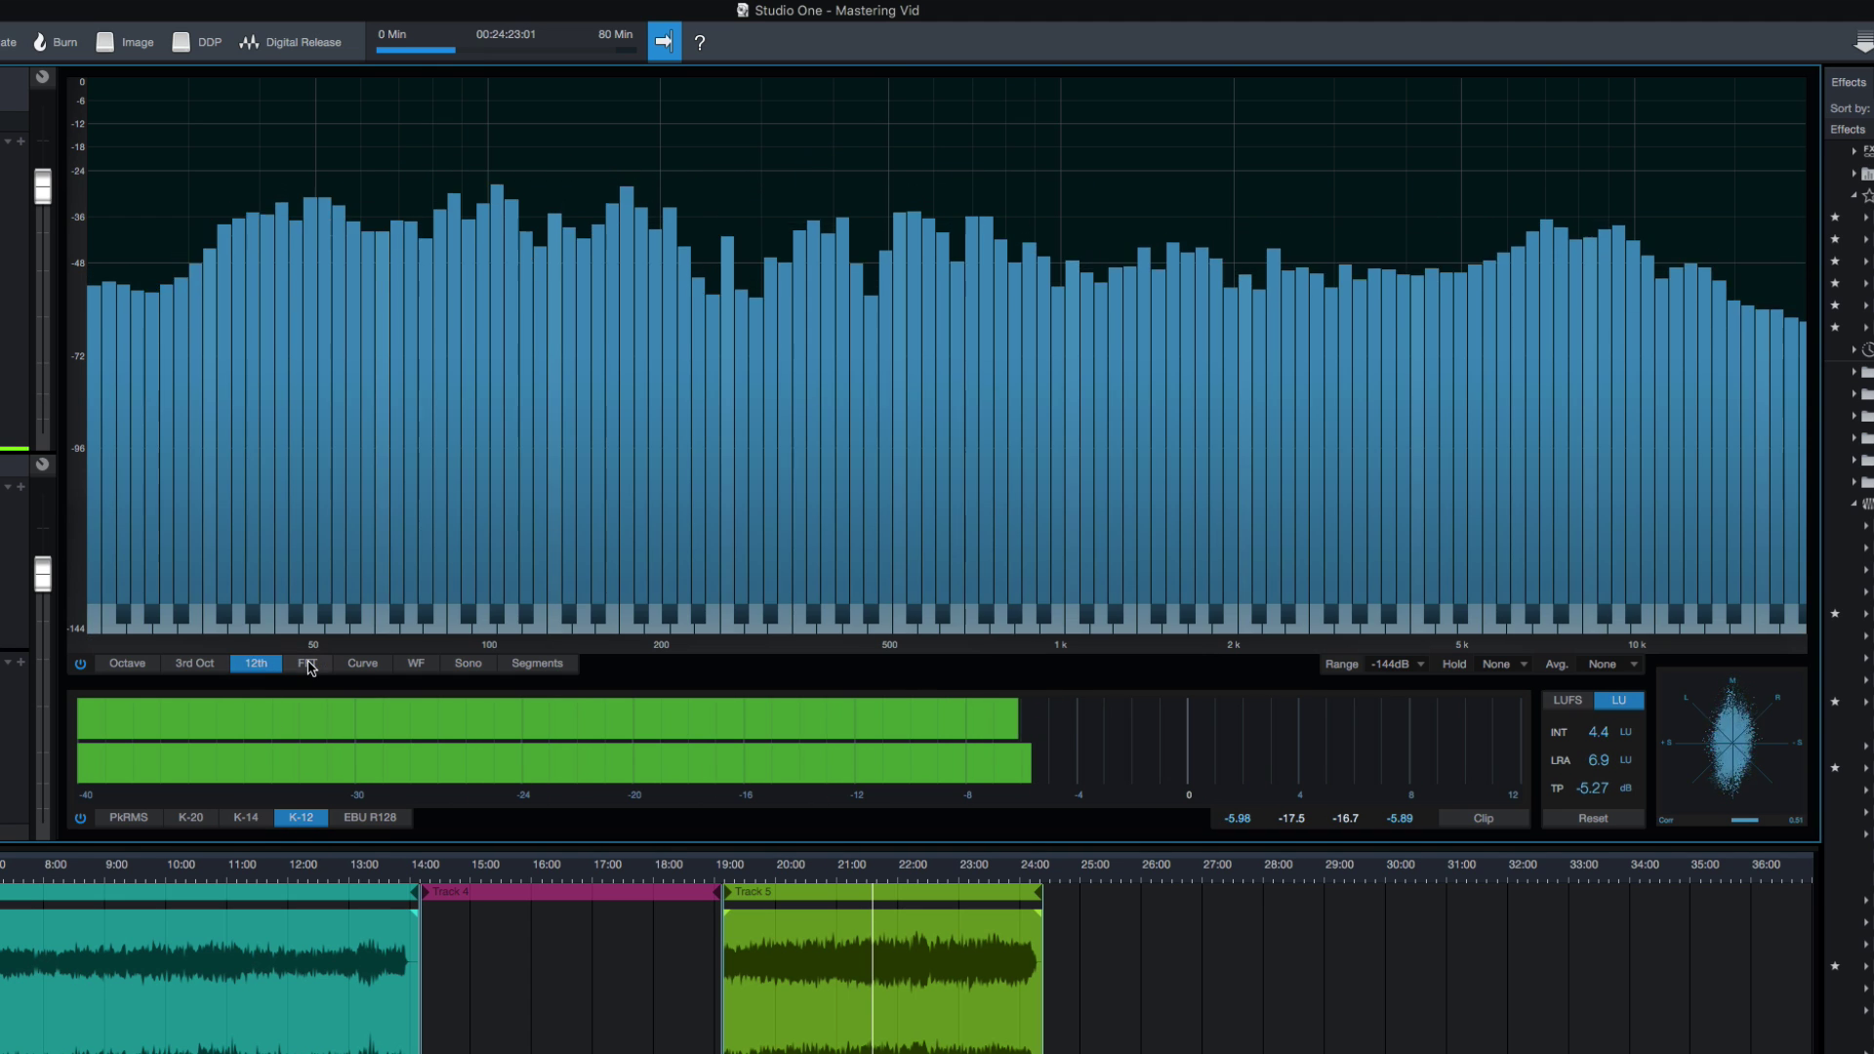
click(307, 664)
click(362, 664)
click(416, 664)
click(451, 666)
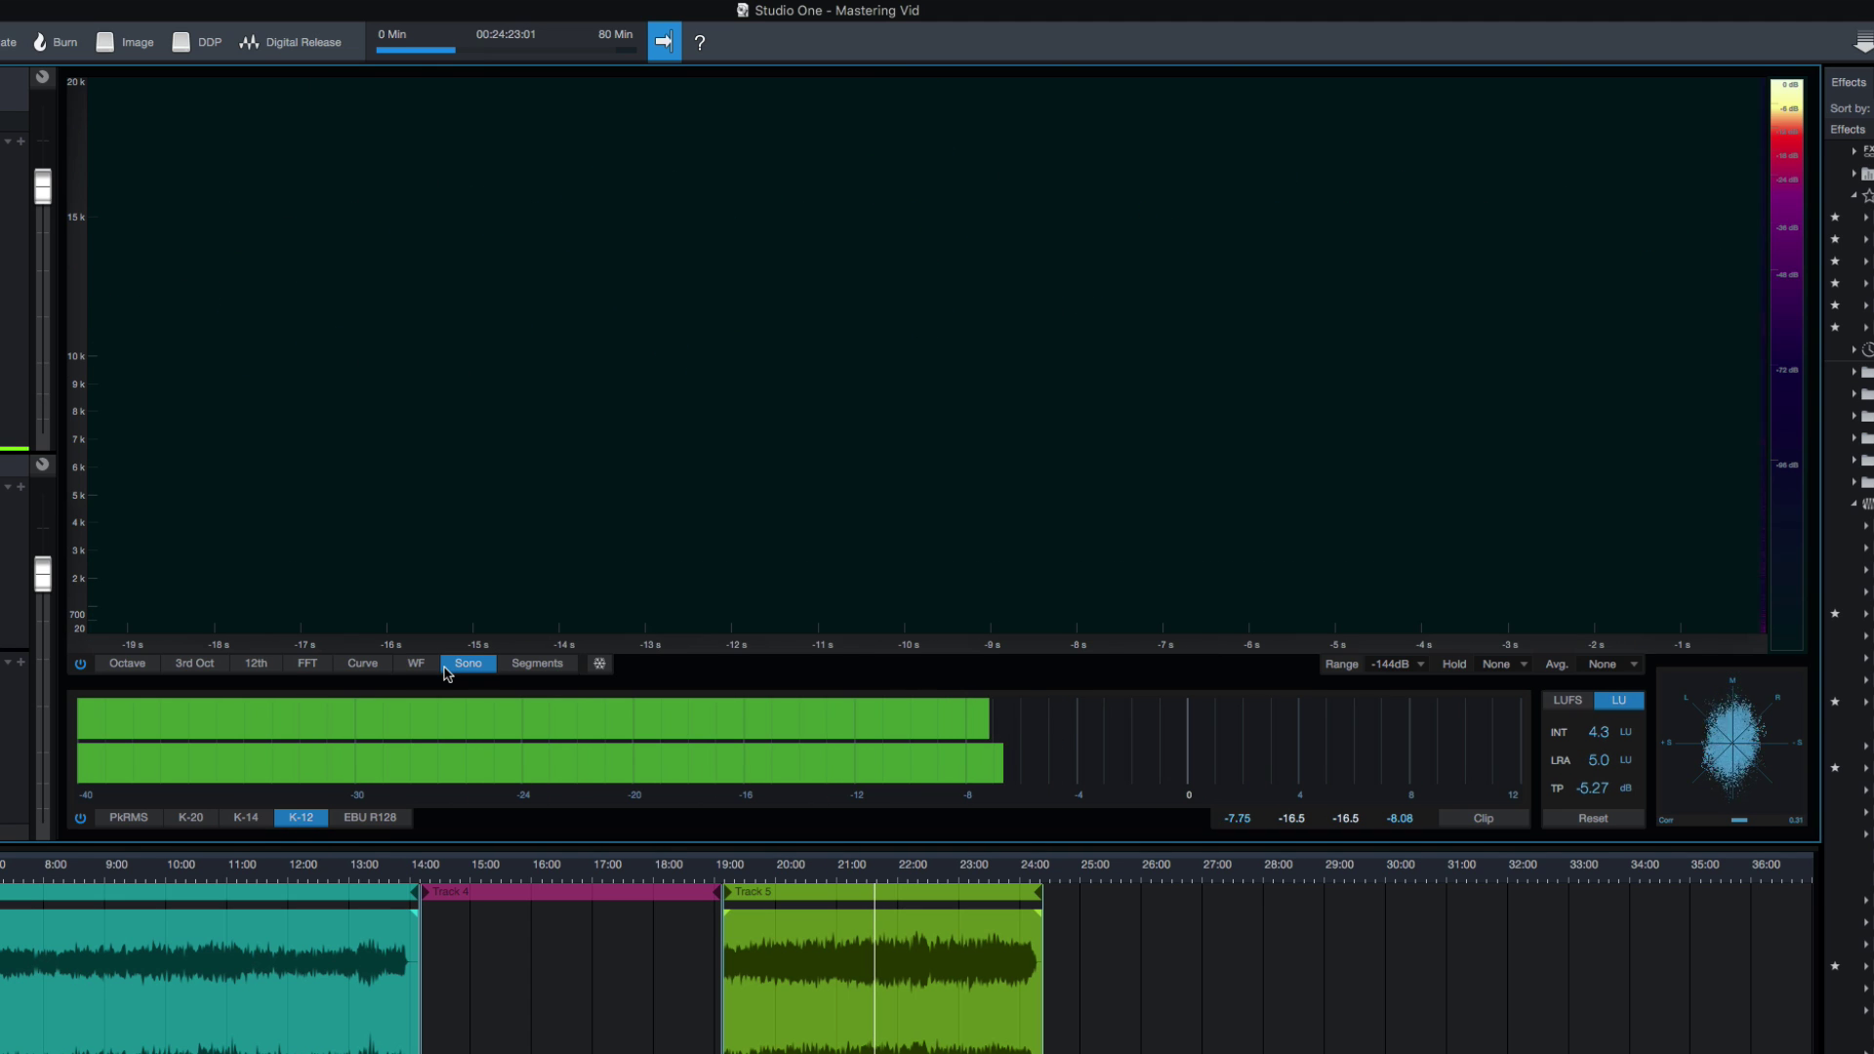
click(196, 664)
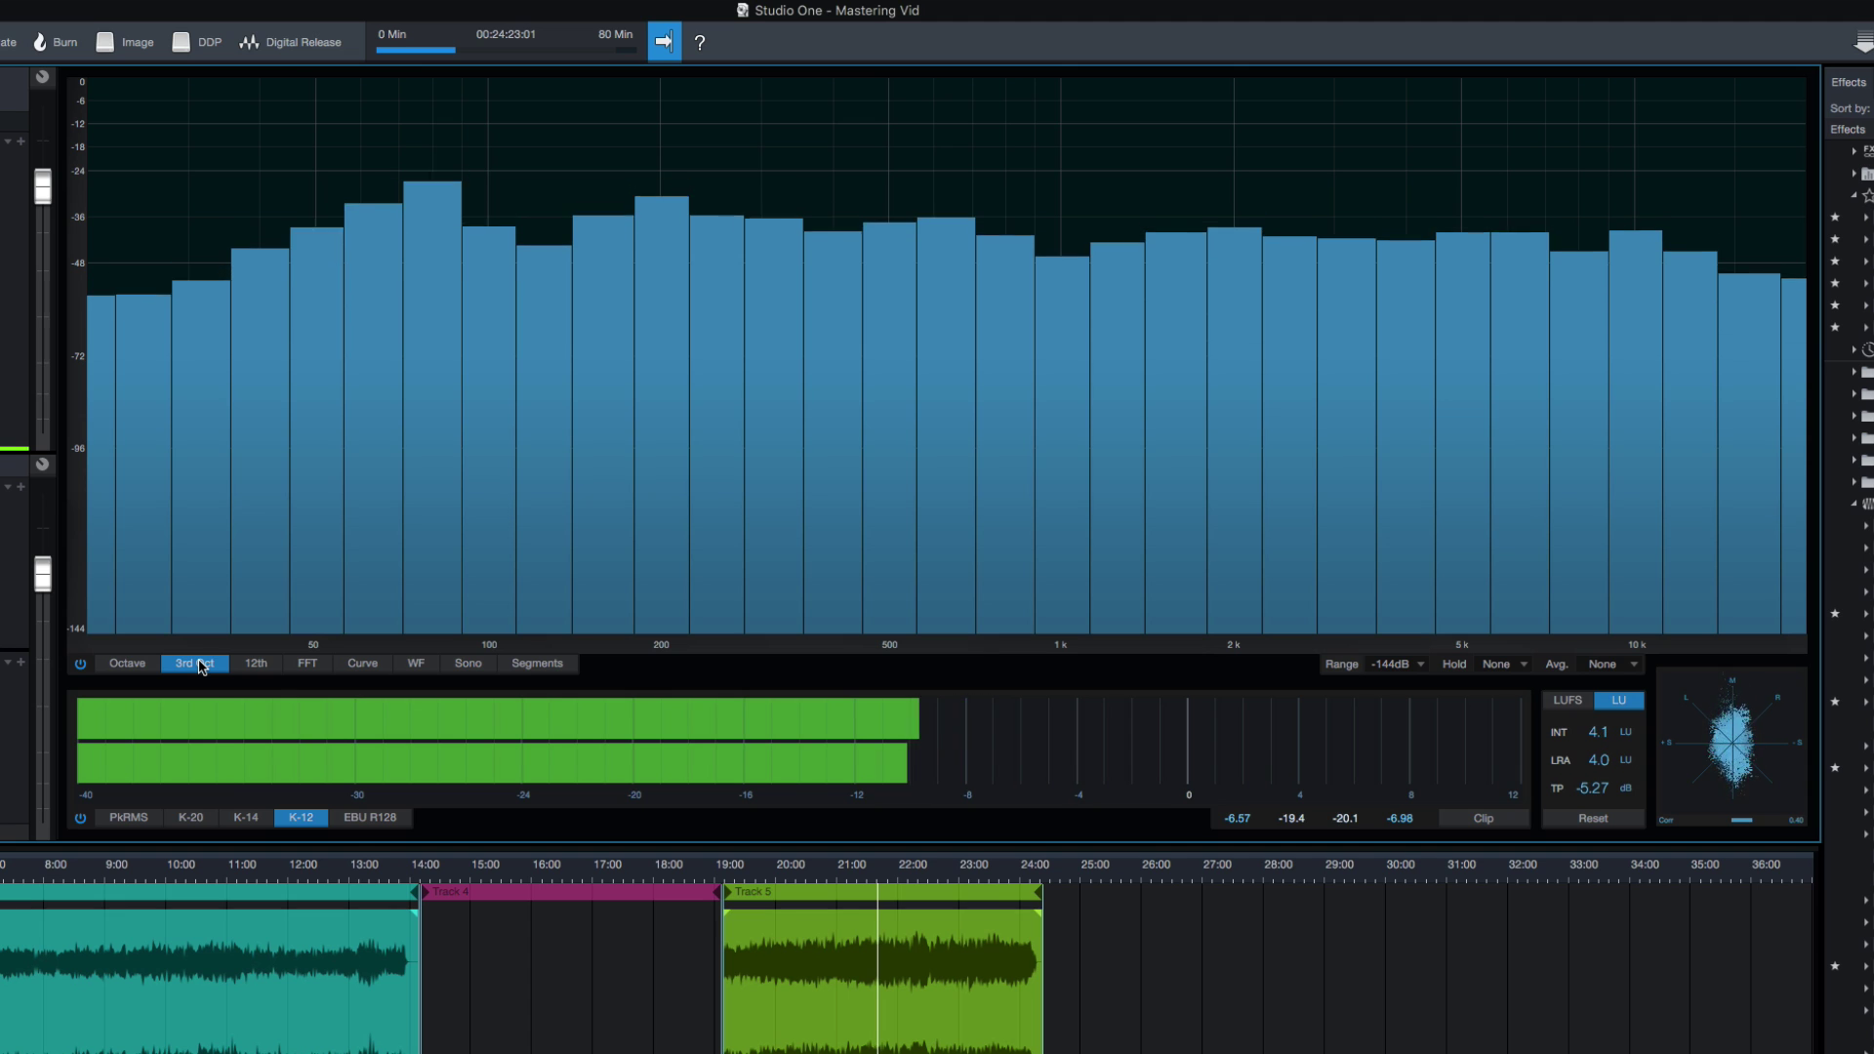
click(239, 820)
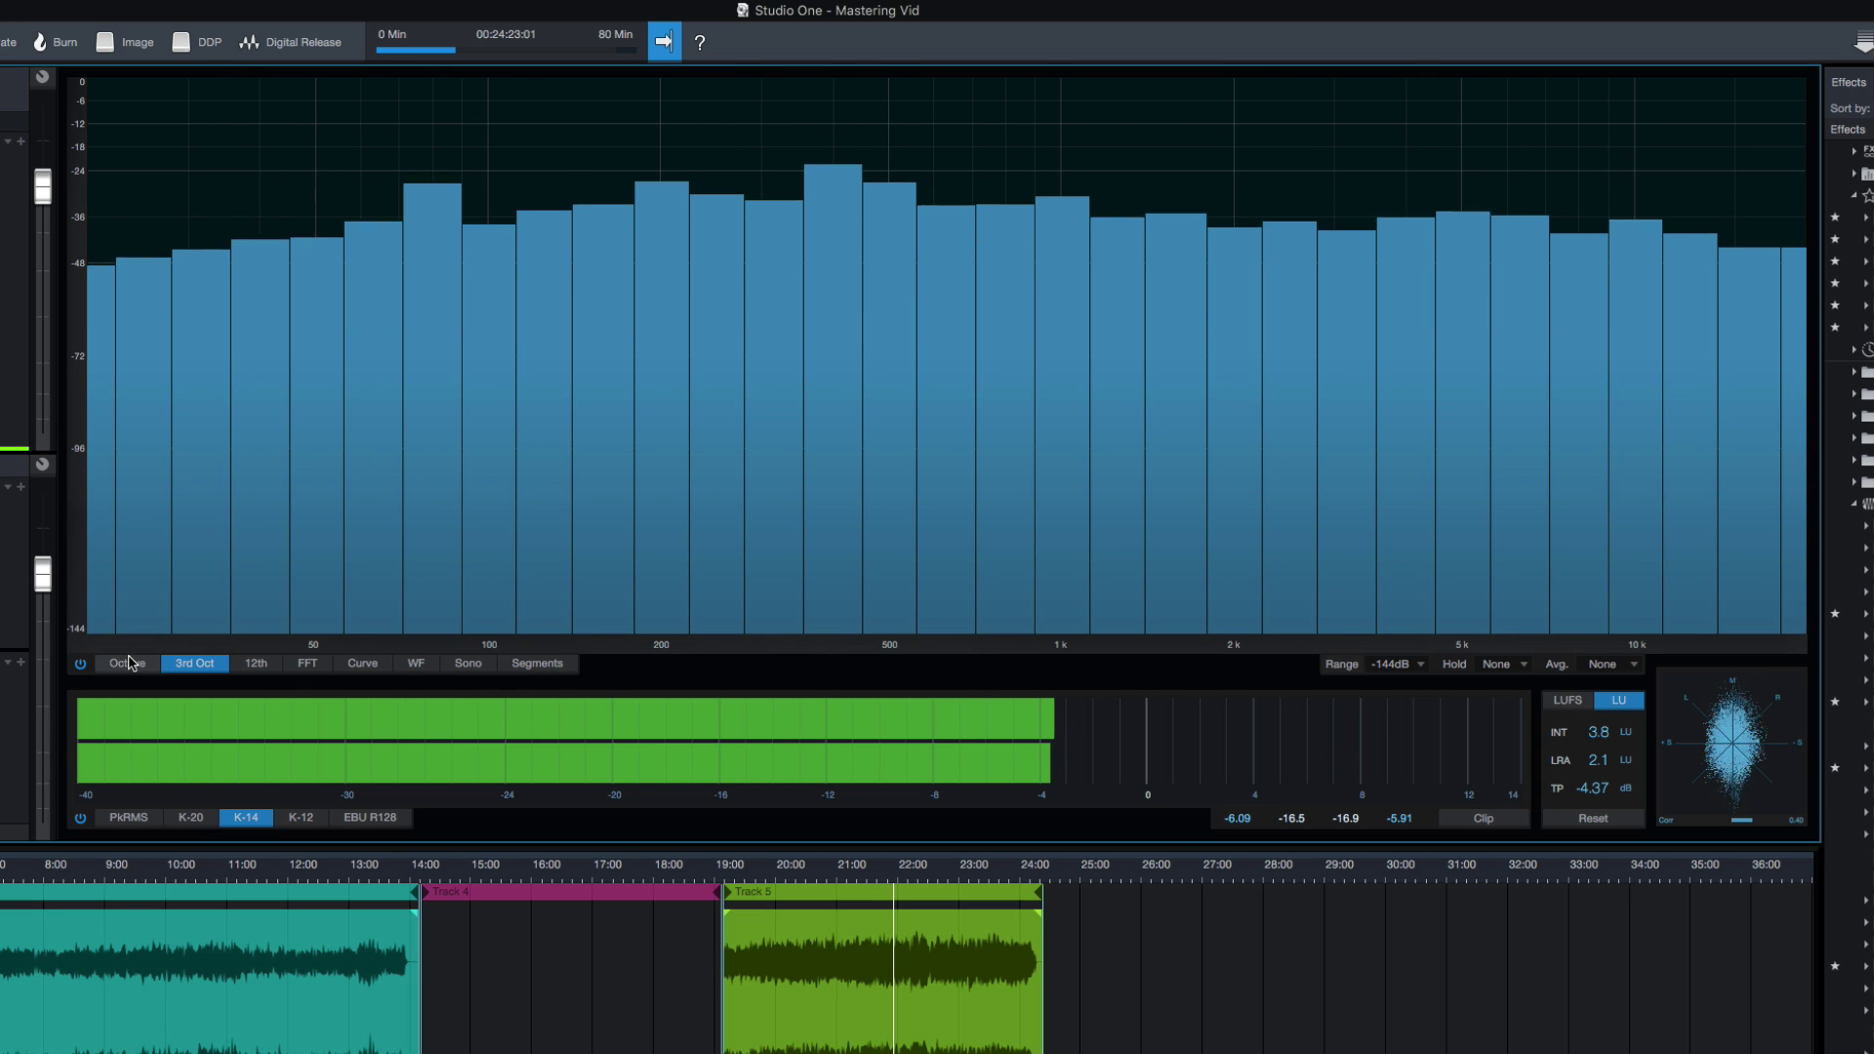
Step: Recheck the FFT and 12th-octave views, then settle on 3rd Oct bands and the K-14 meter
click(318, 668)
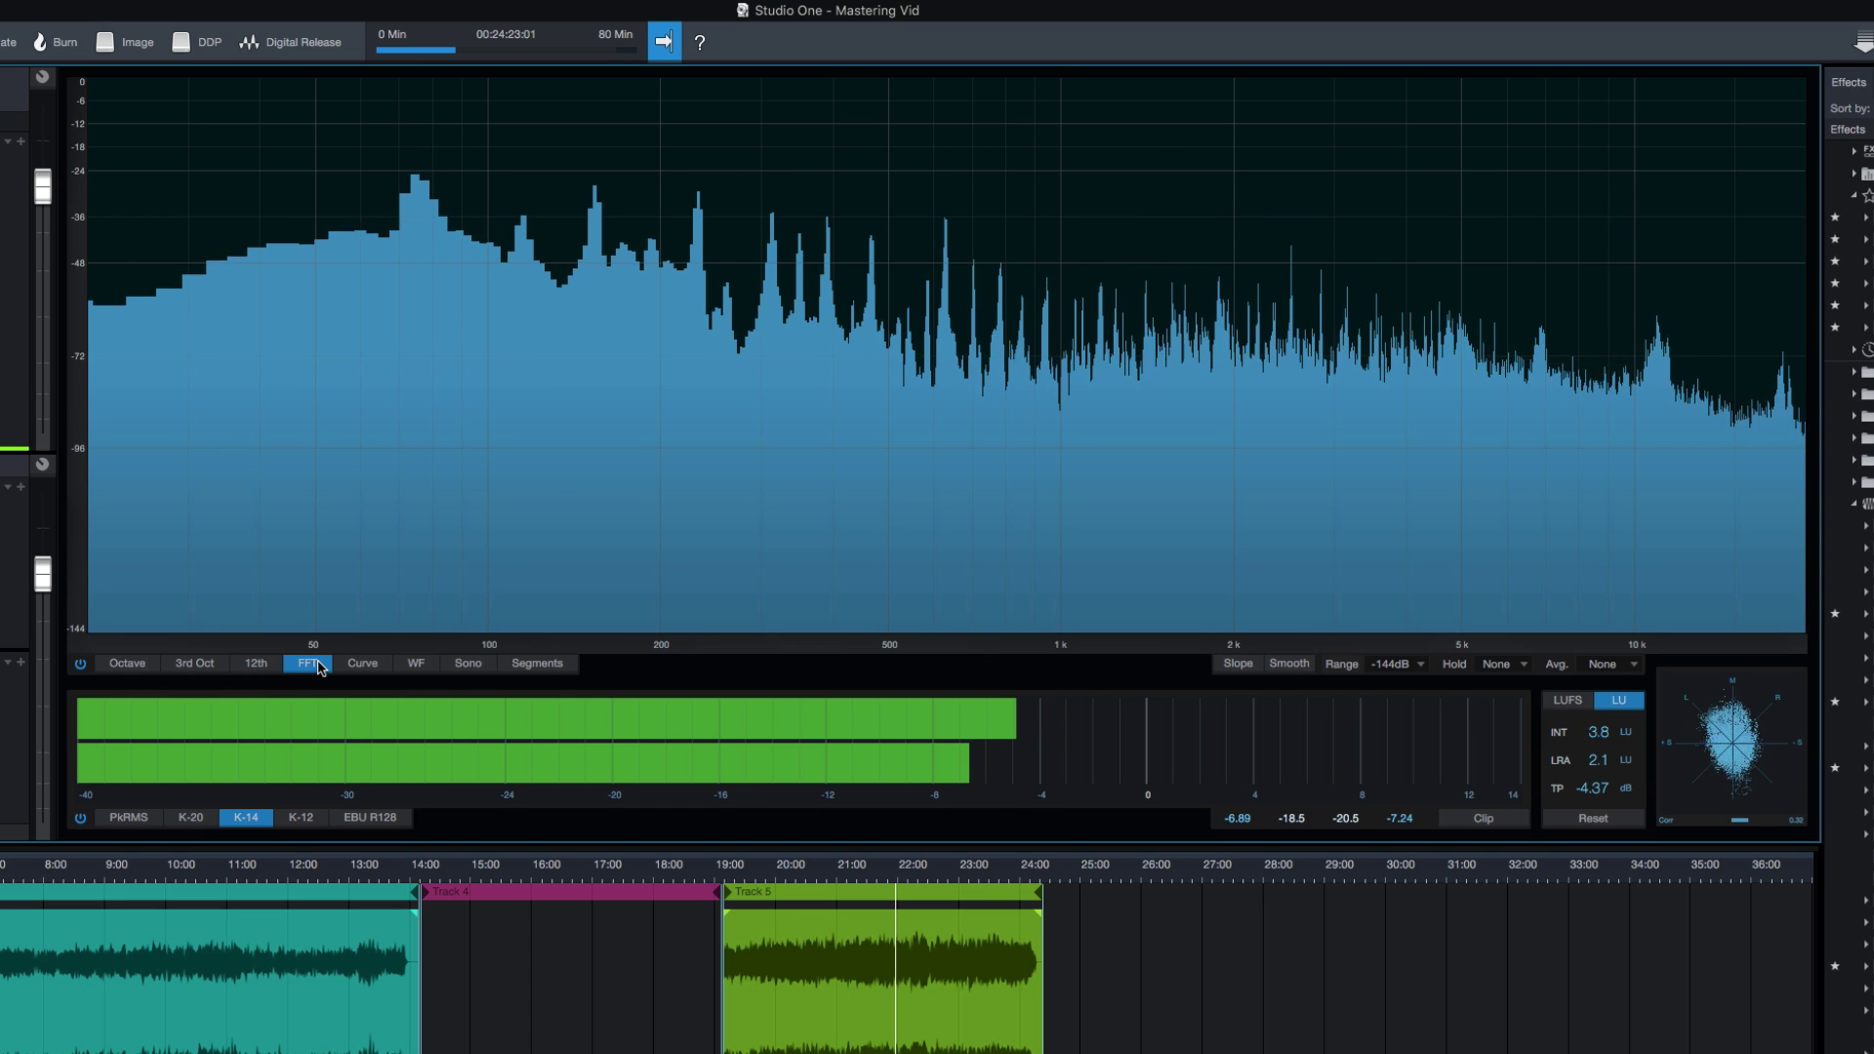
click(281, 667)
click(195, 664)
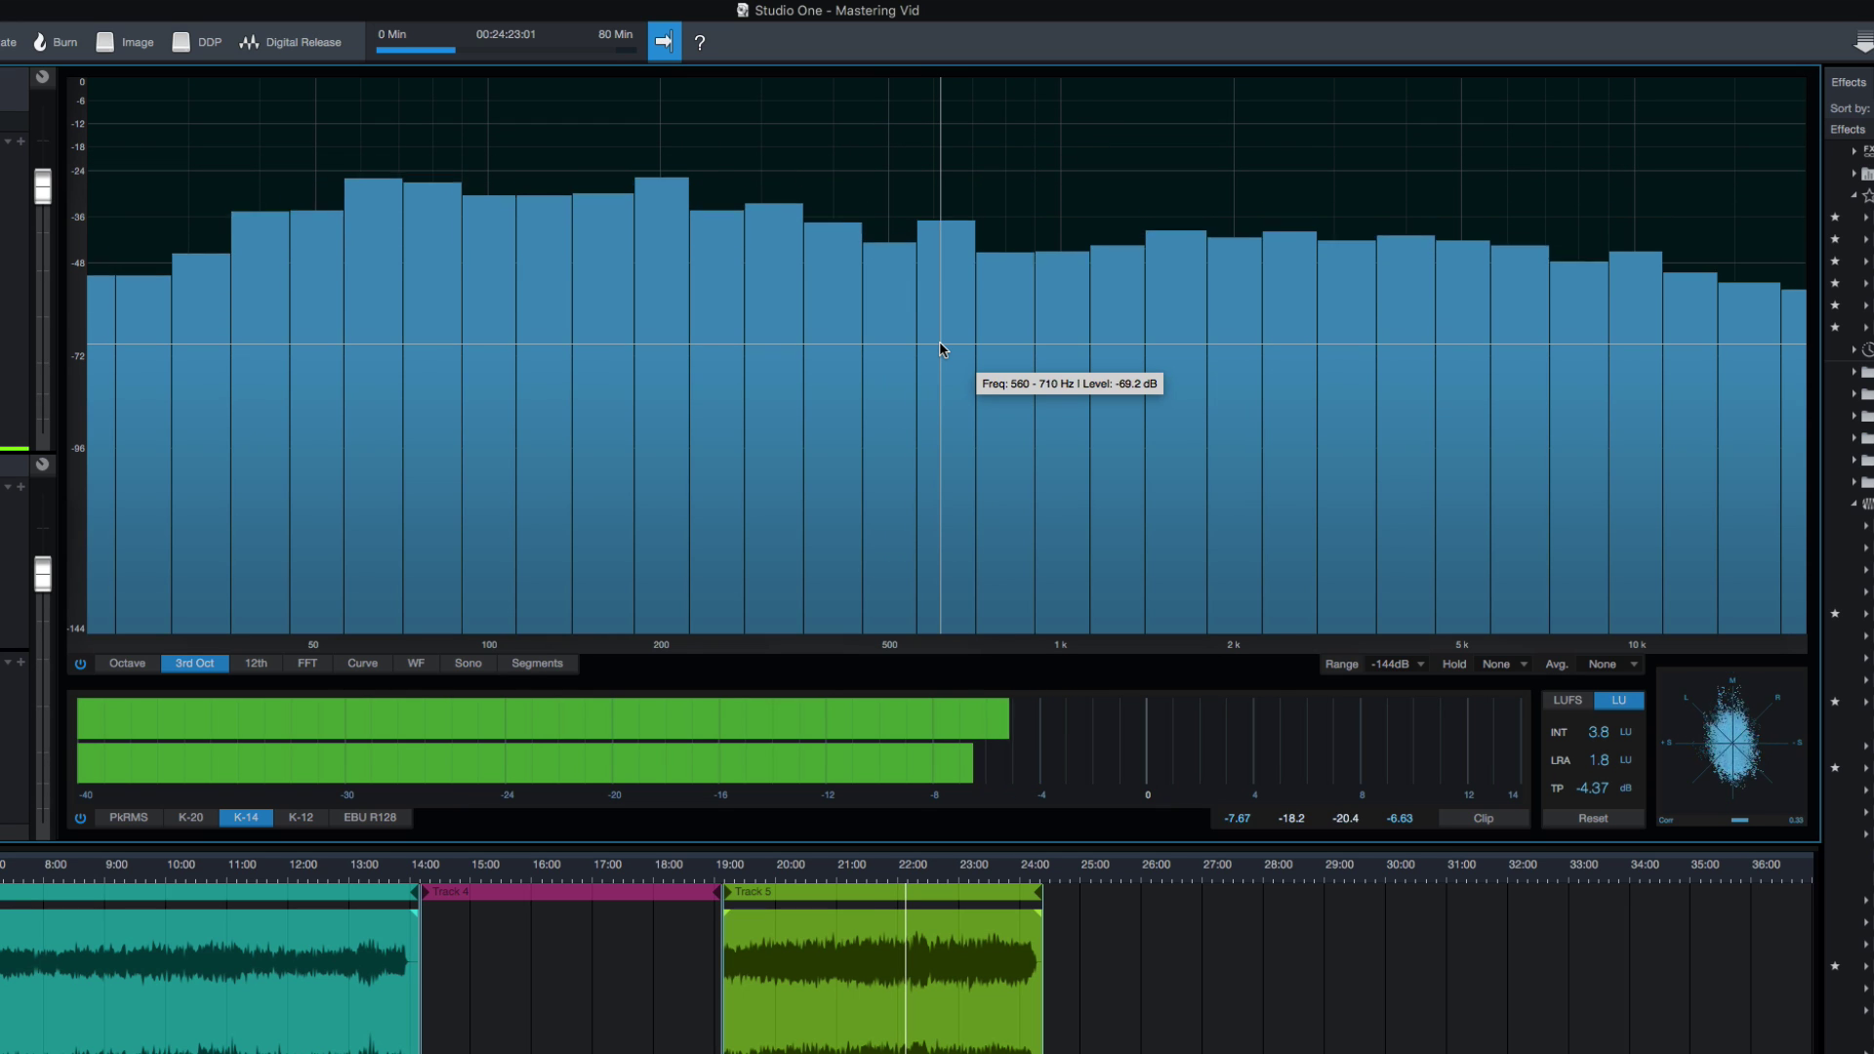
click(192, 818)
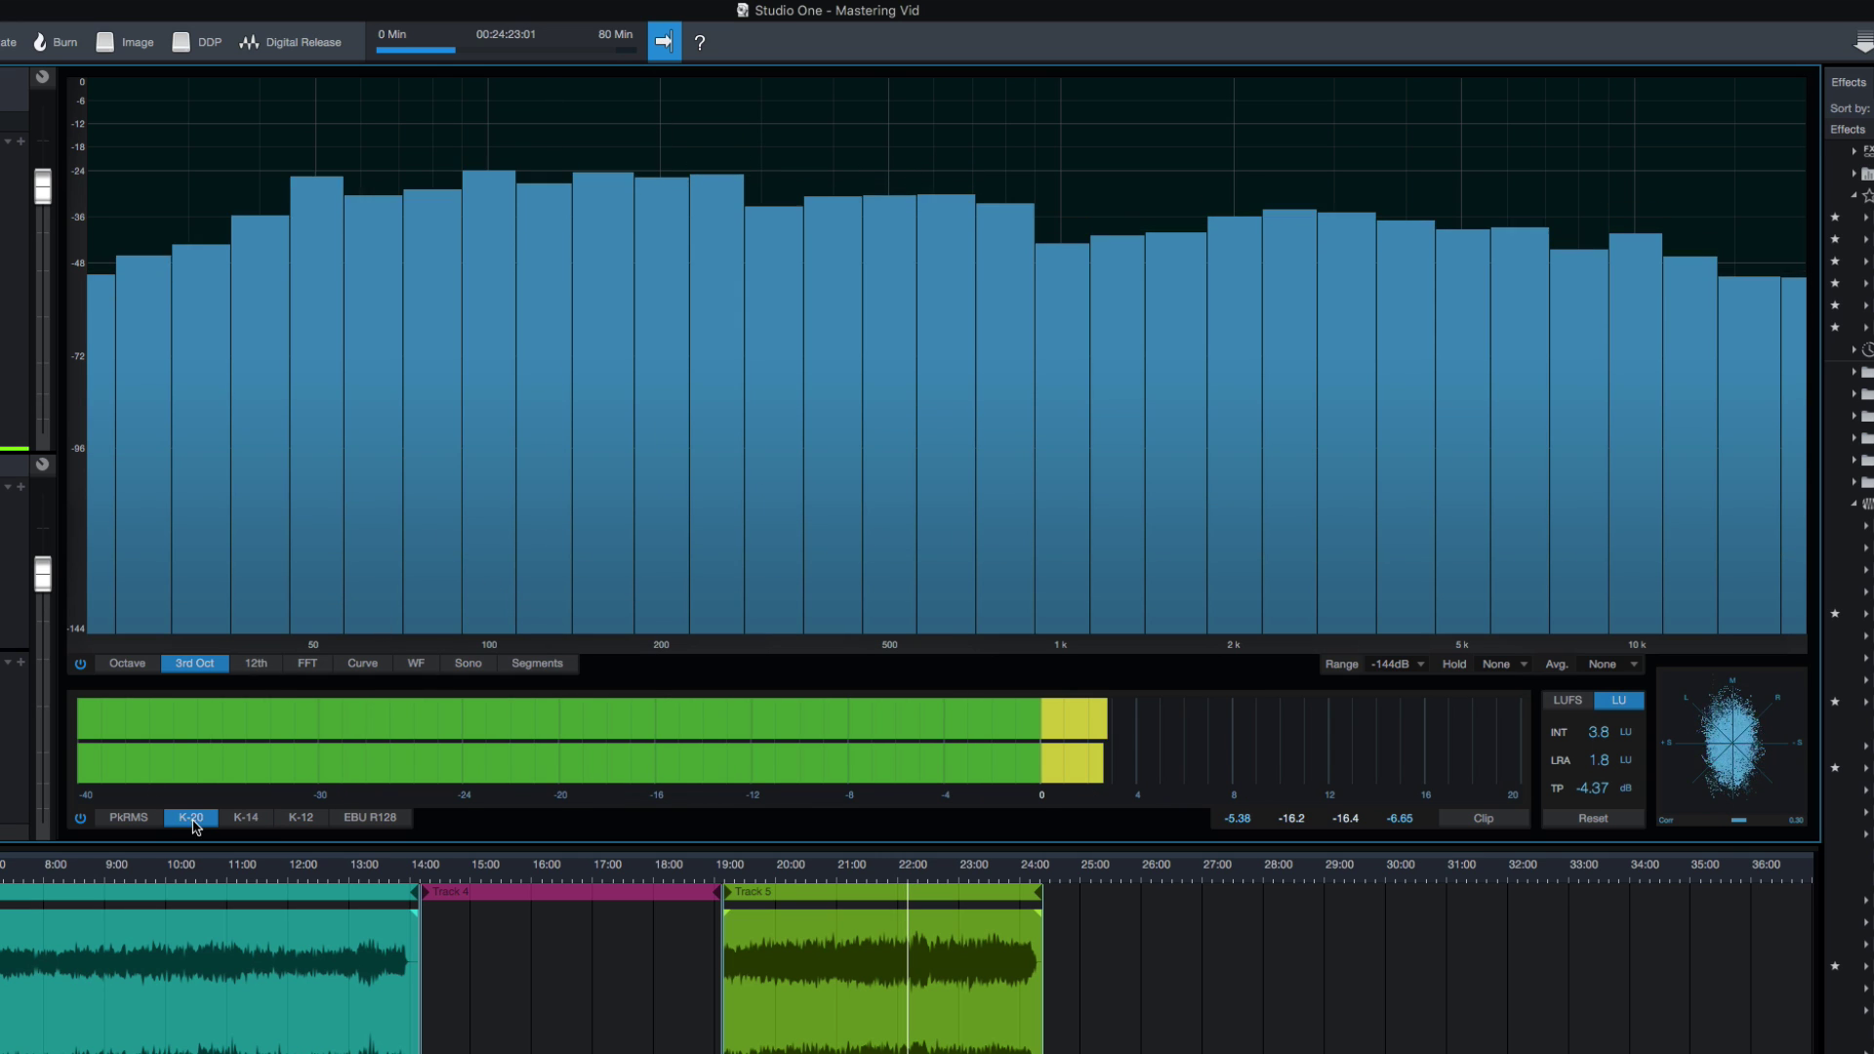
click(249, 820)
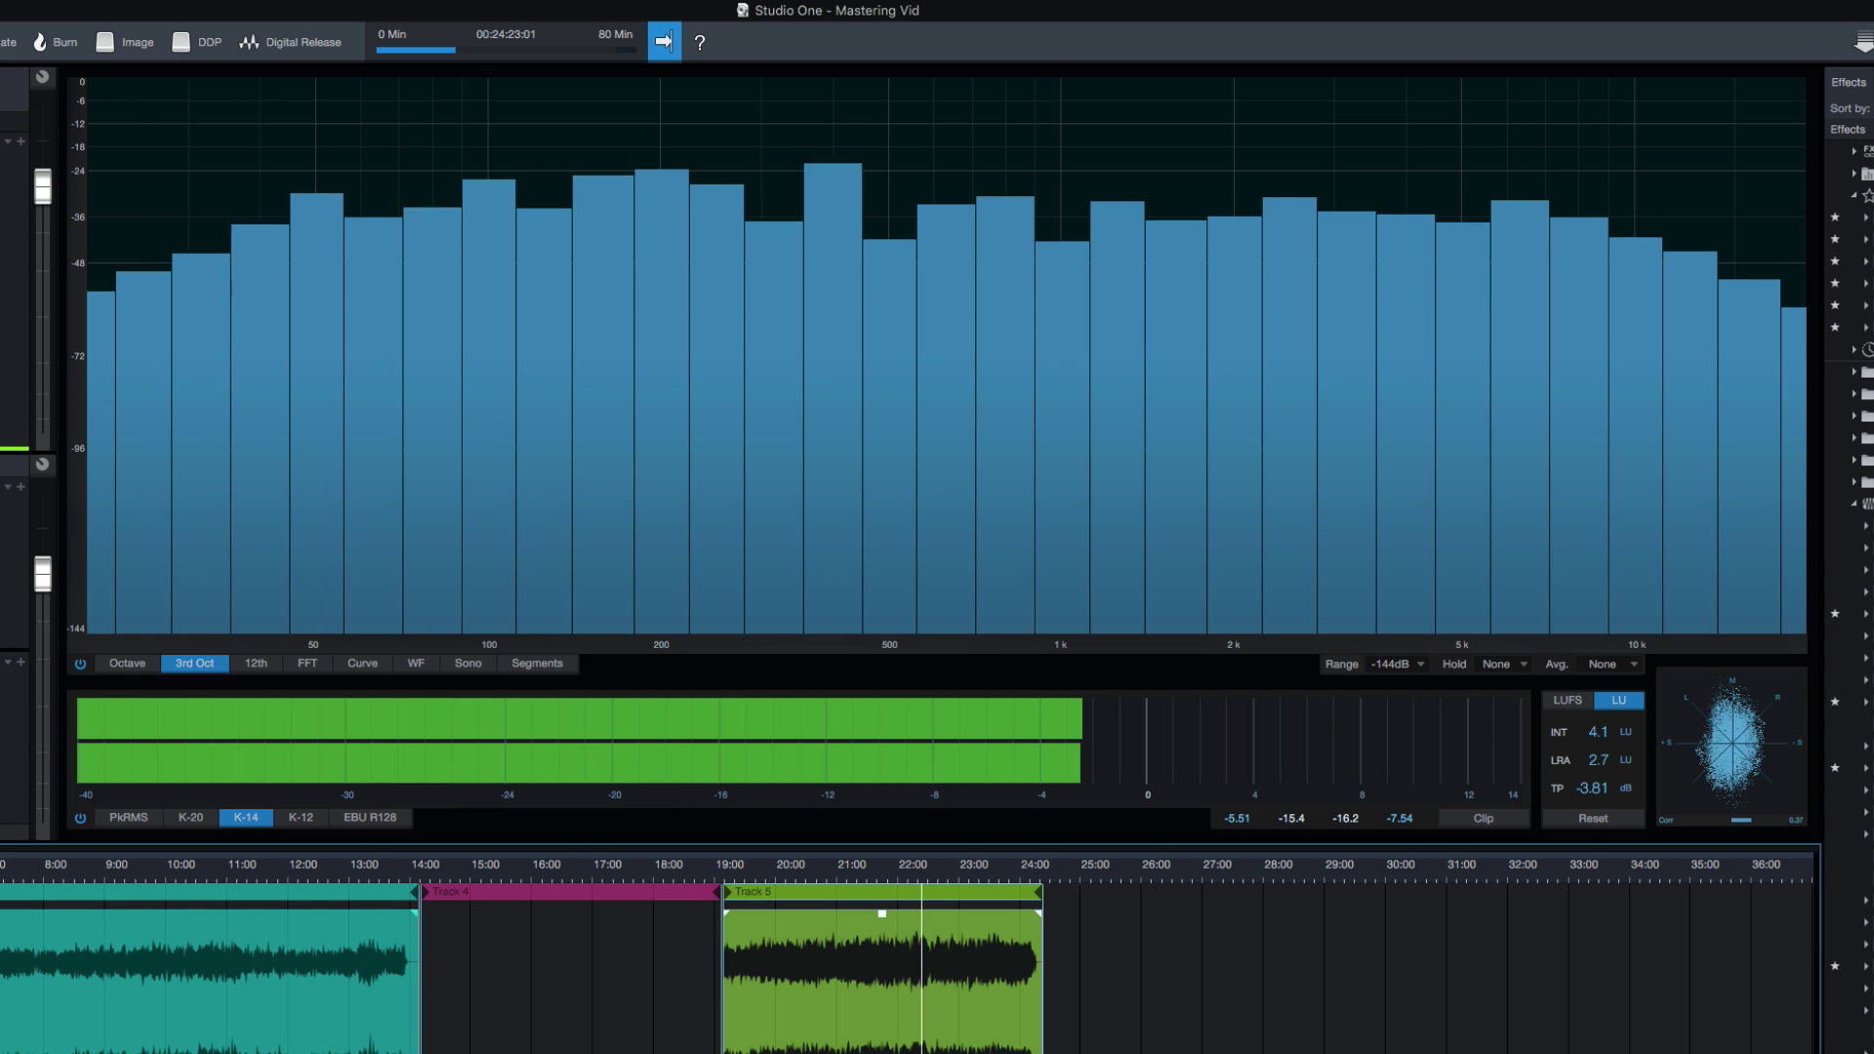
Step: Raise Song 5's volume to about +7.8 dB while resetting clip peaks, then stop playback at 21:28
drag(46, 142, 46, 66)
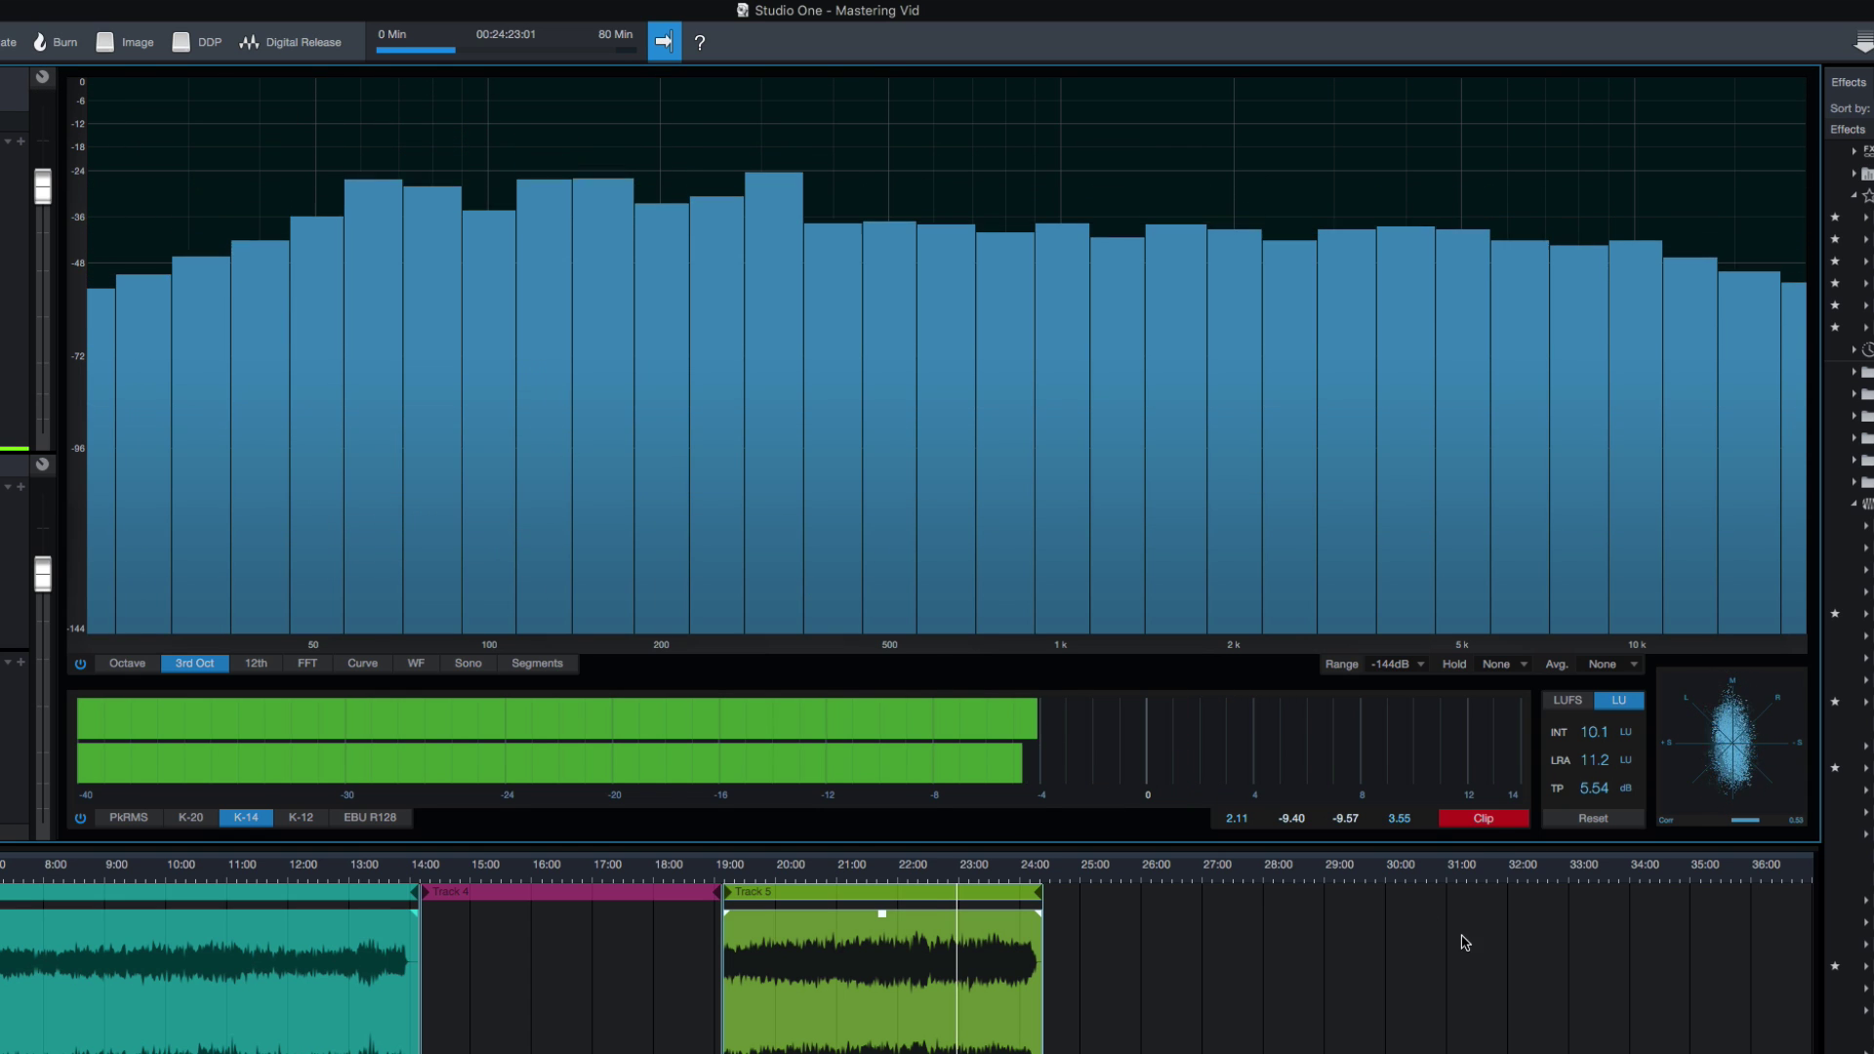
click(1482, 819)
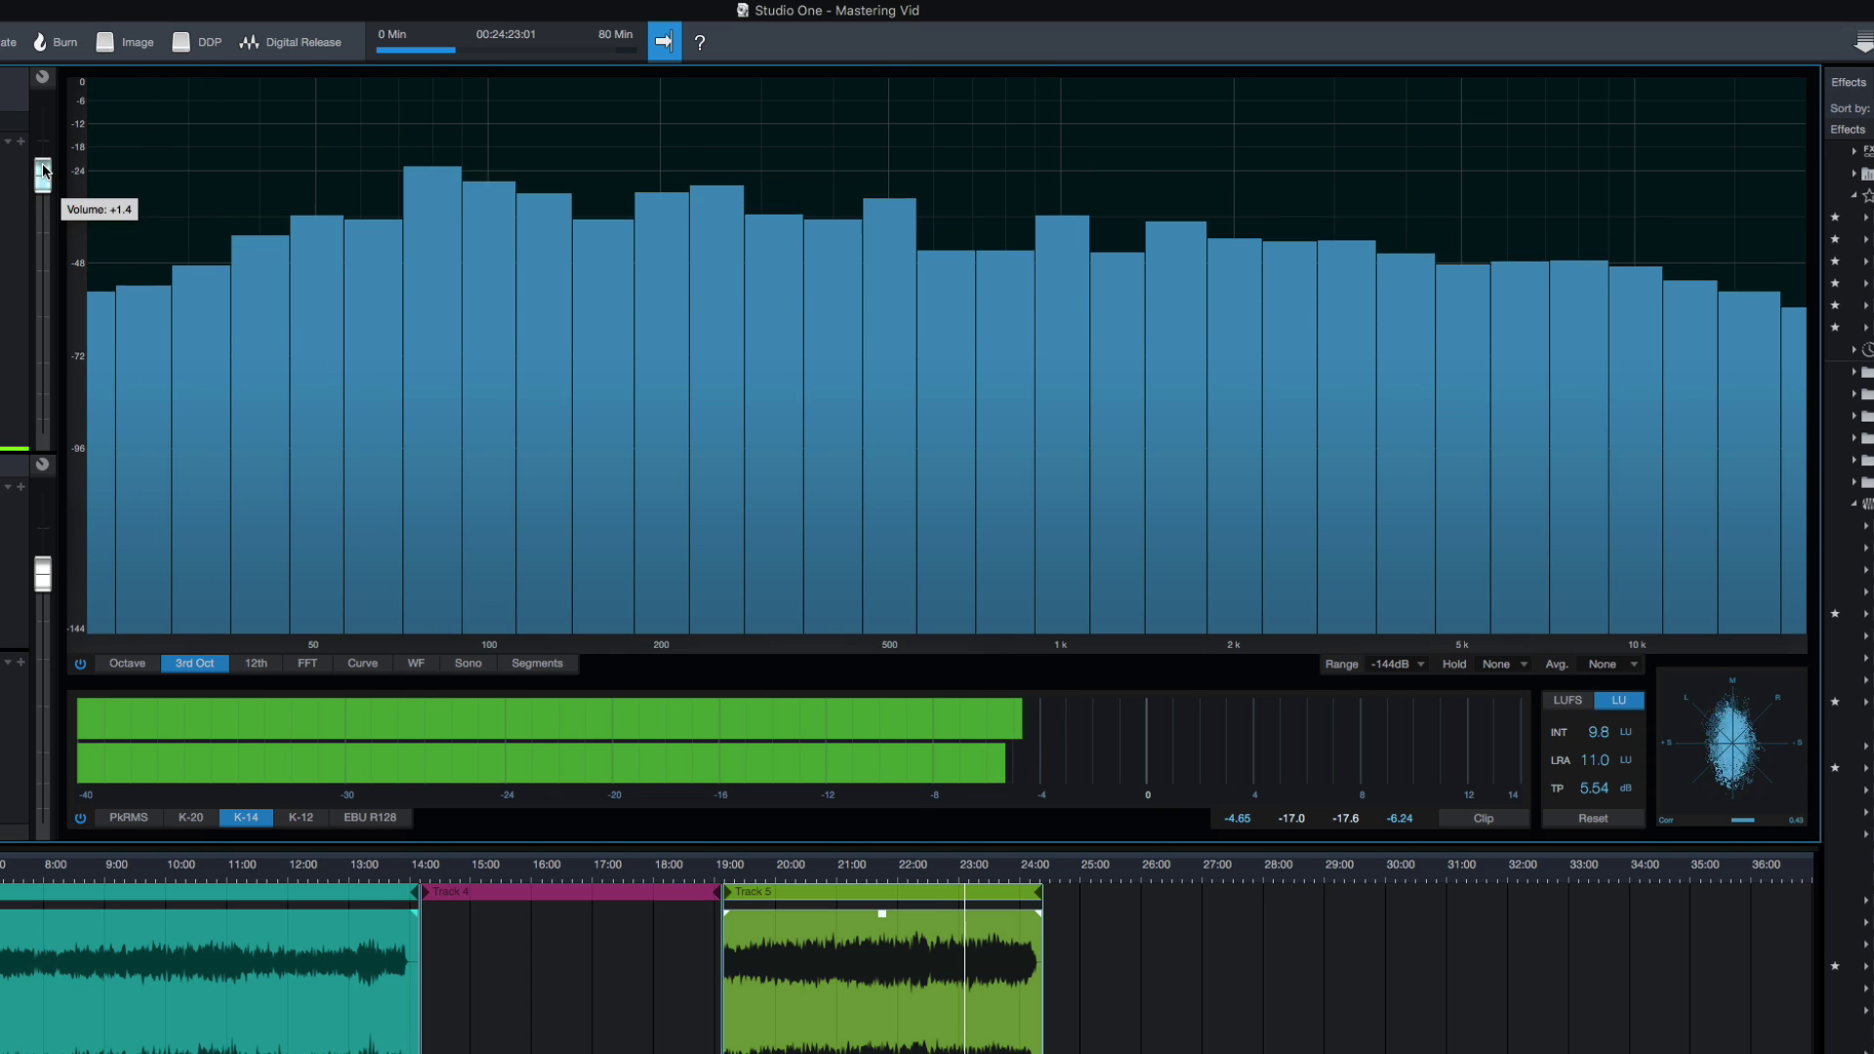
drag(43, 171, 66, 126)
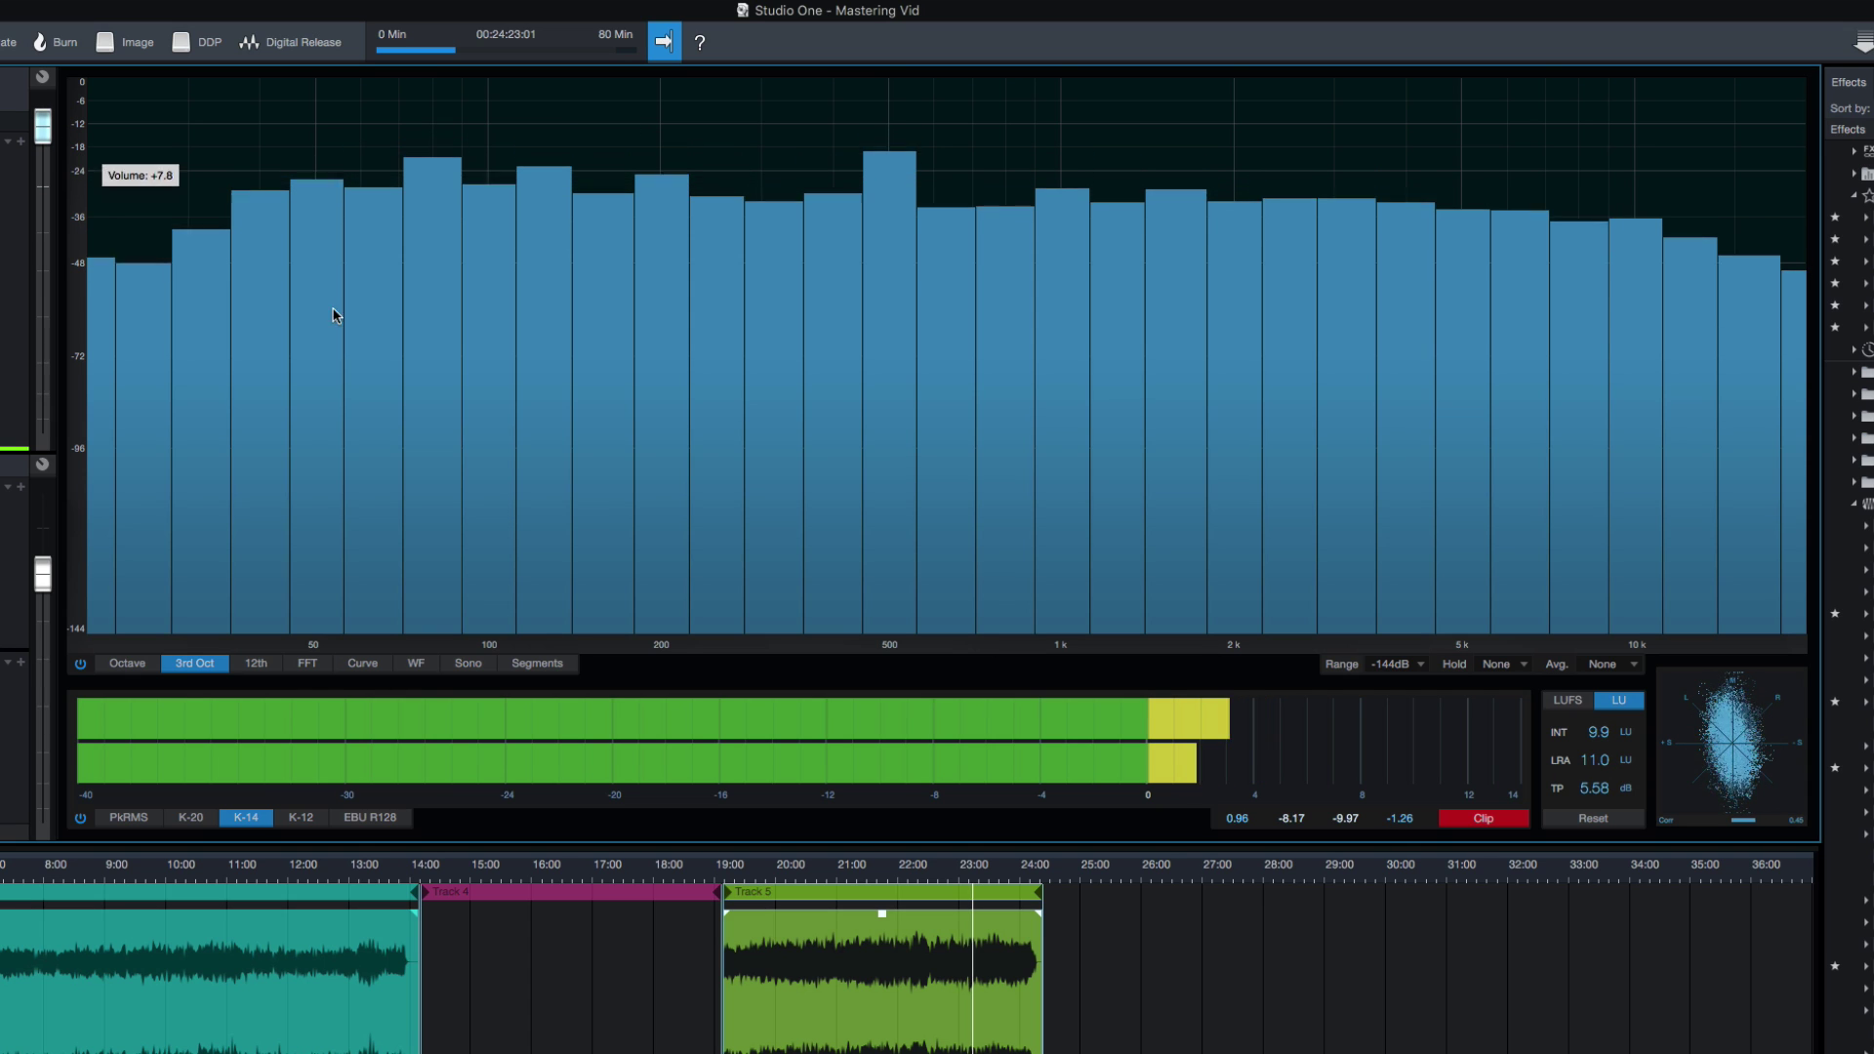
click(1484, 820)
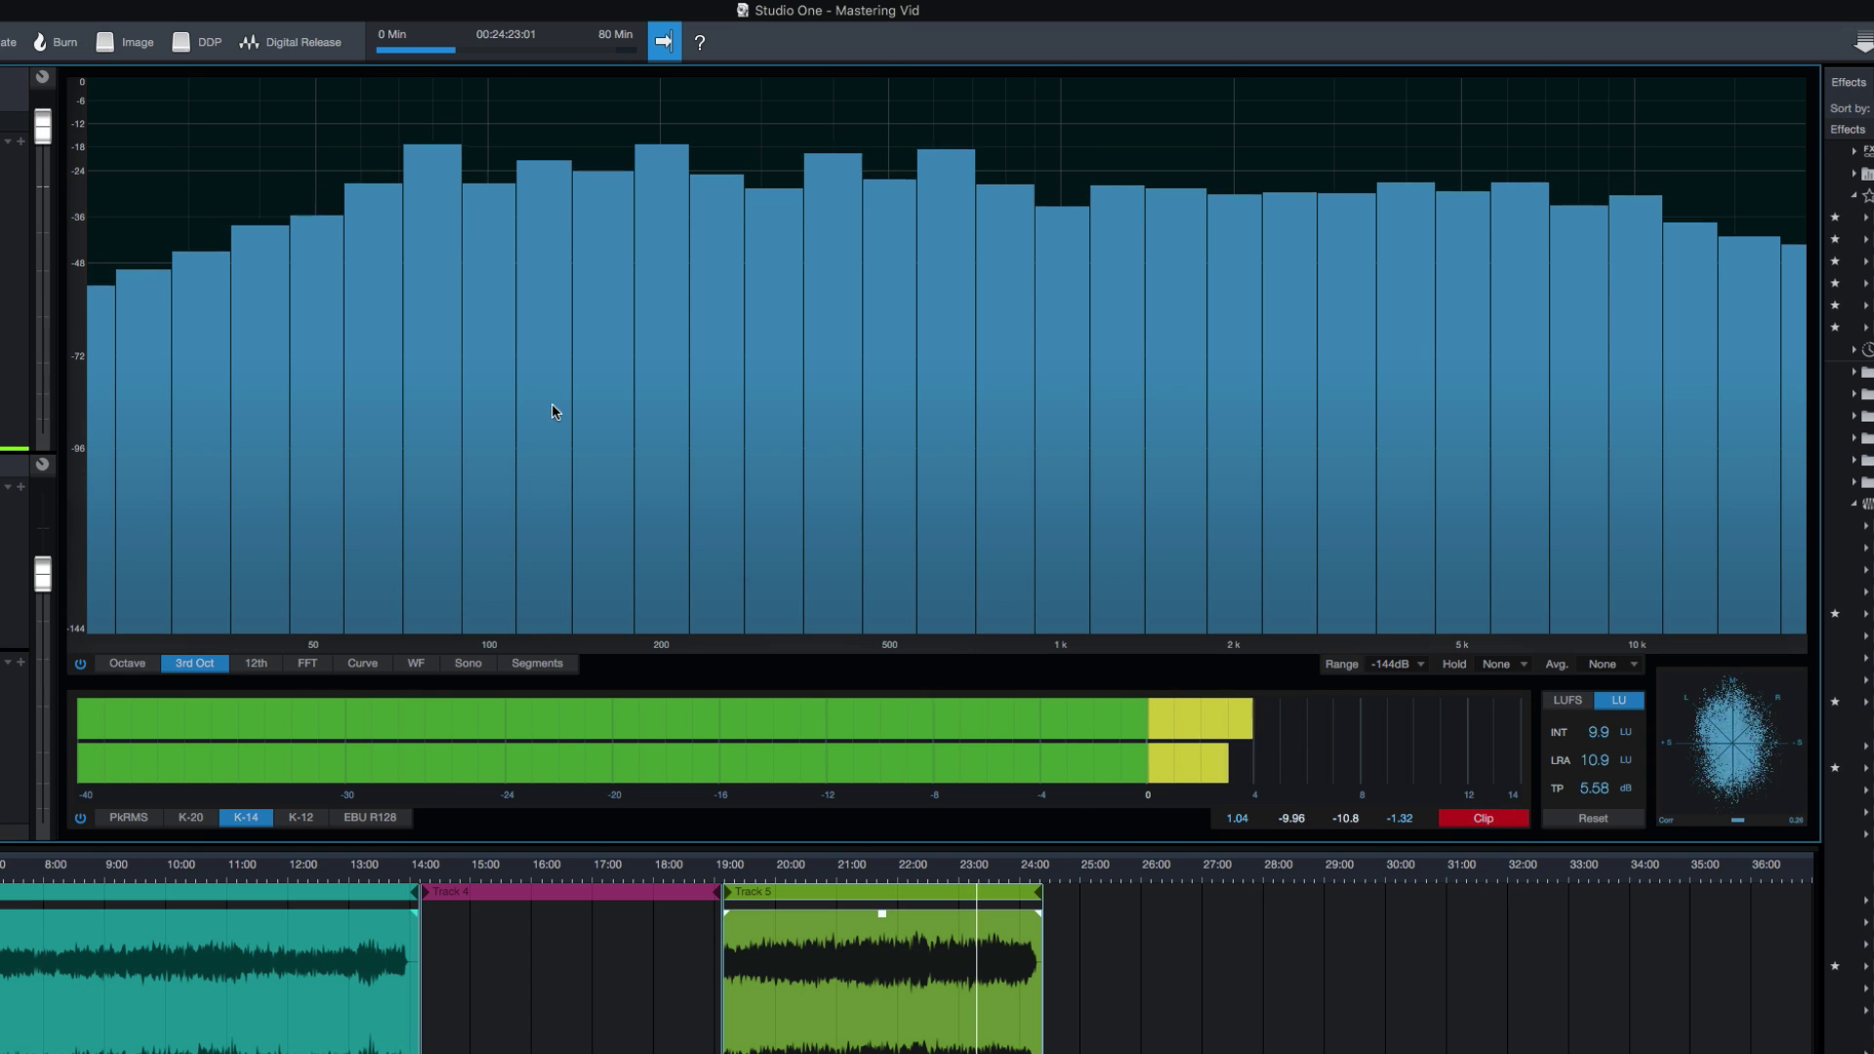
drag(47, 118, 49, 122)
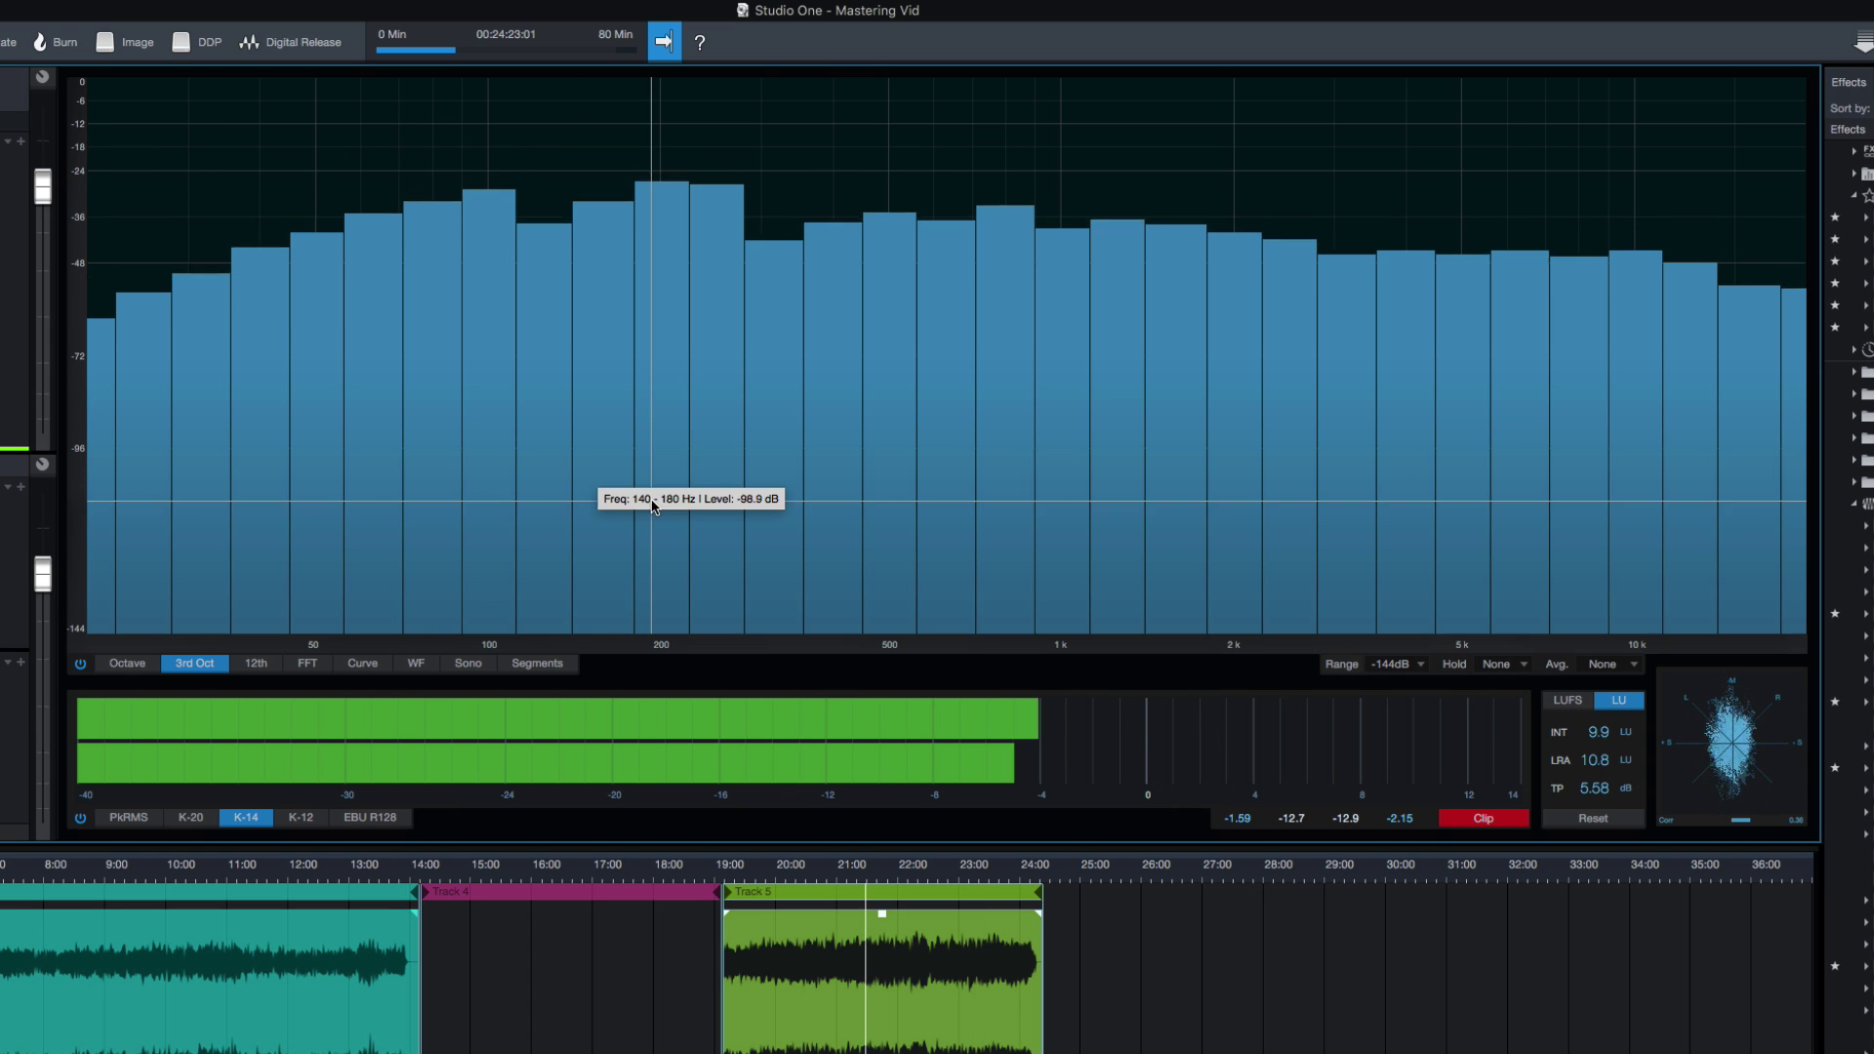
key(space)
click(1479, 823)
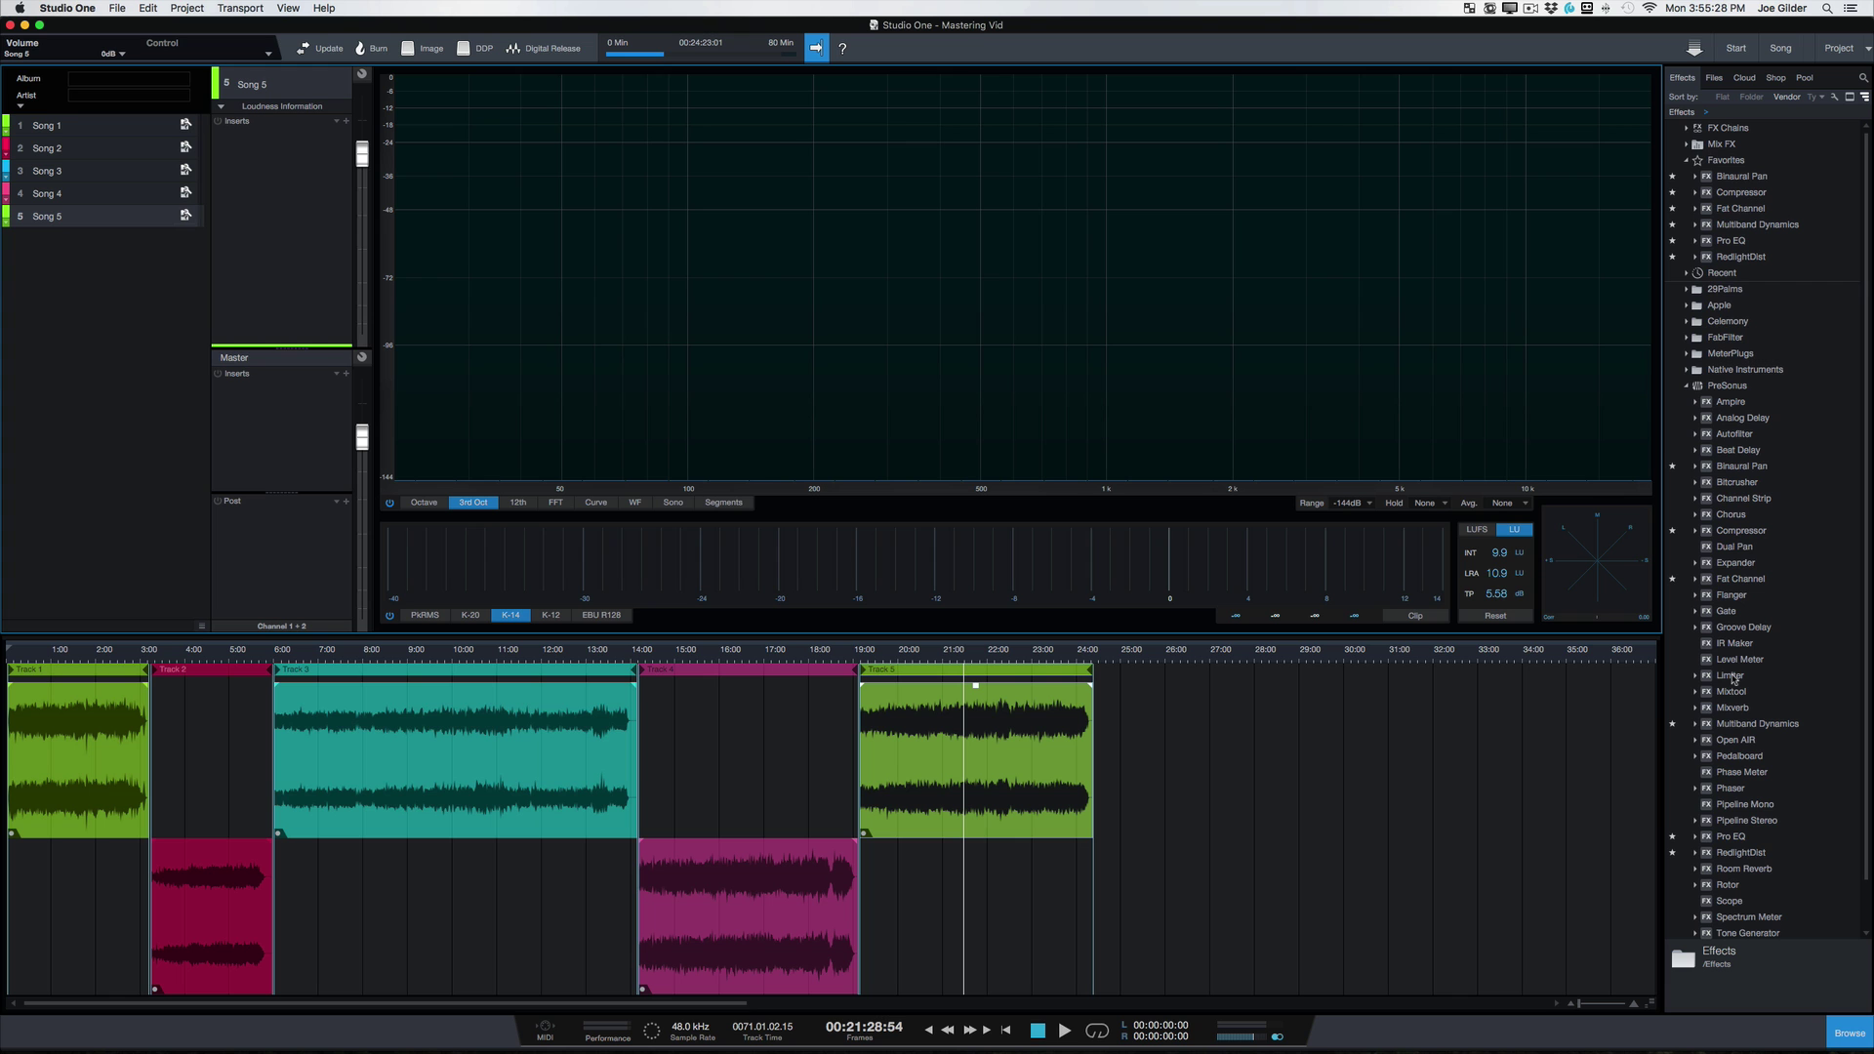
Step: Insert the PreSonus Limiter on the Master, opening at default -1.00 dB ceiling and 30 ms release
double_click(1748, 674)
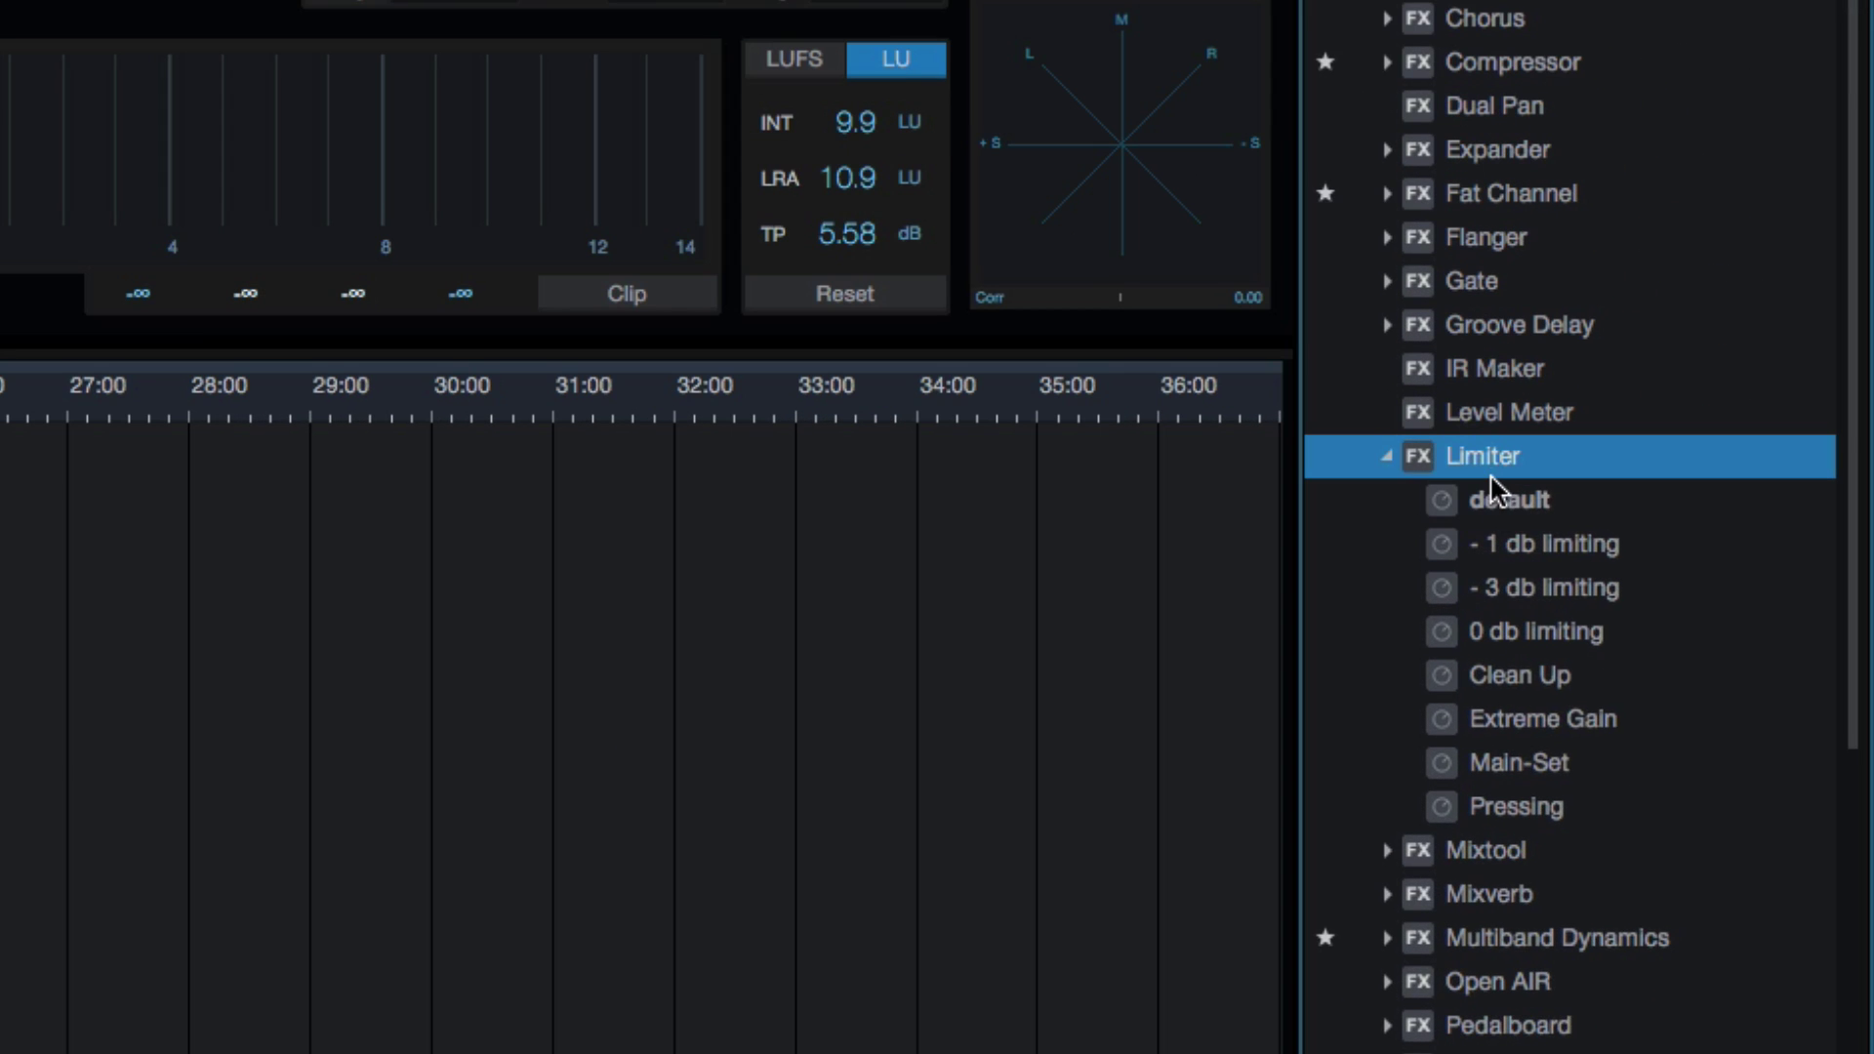
double_click(1745, 681)
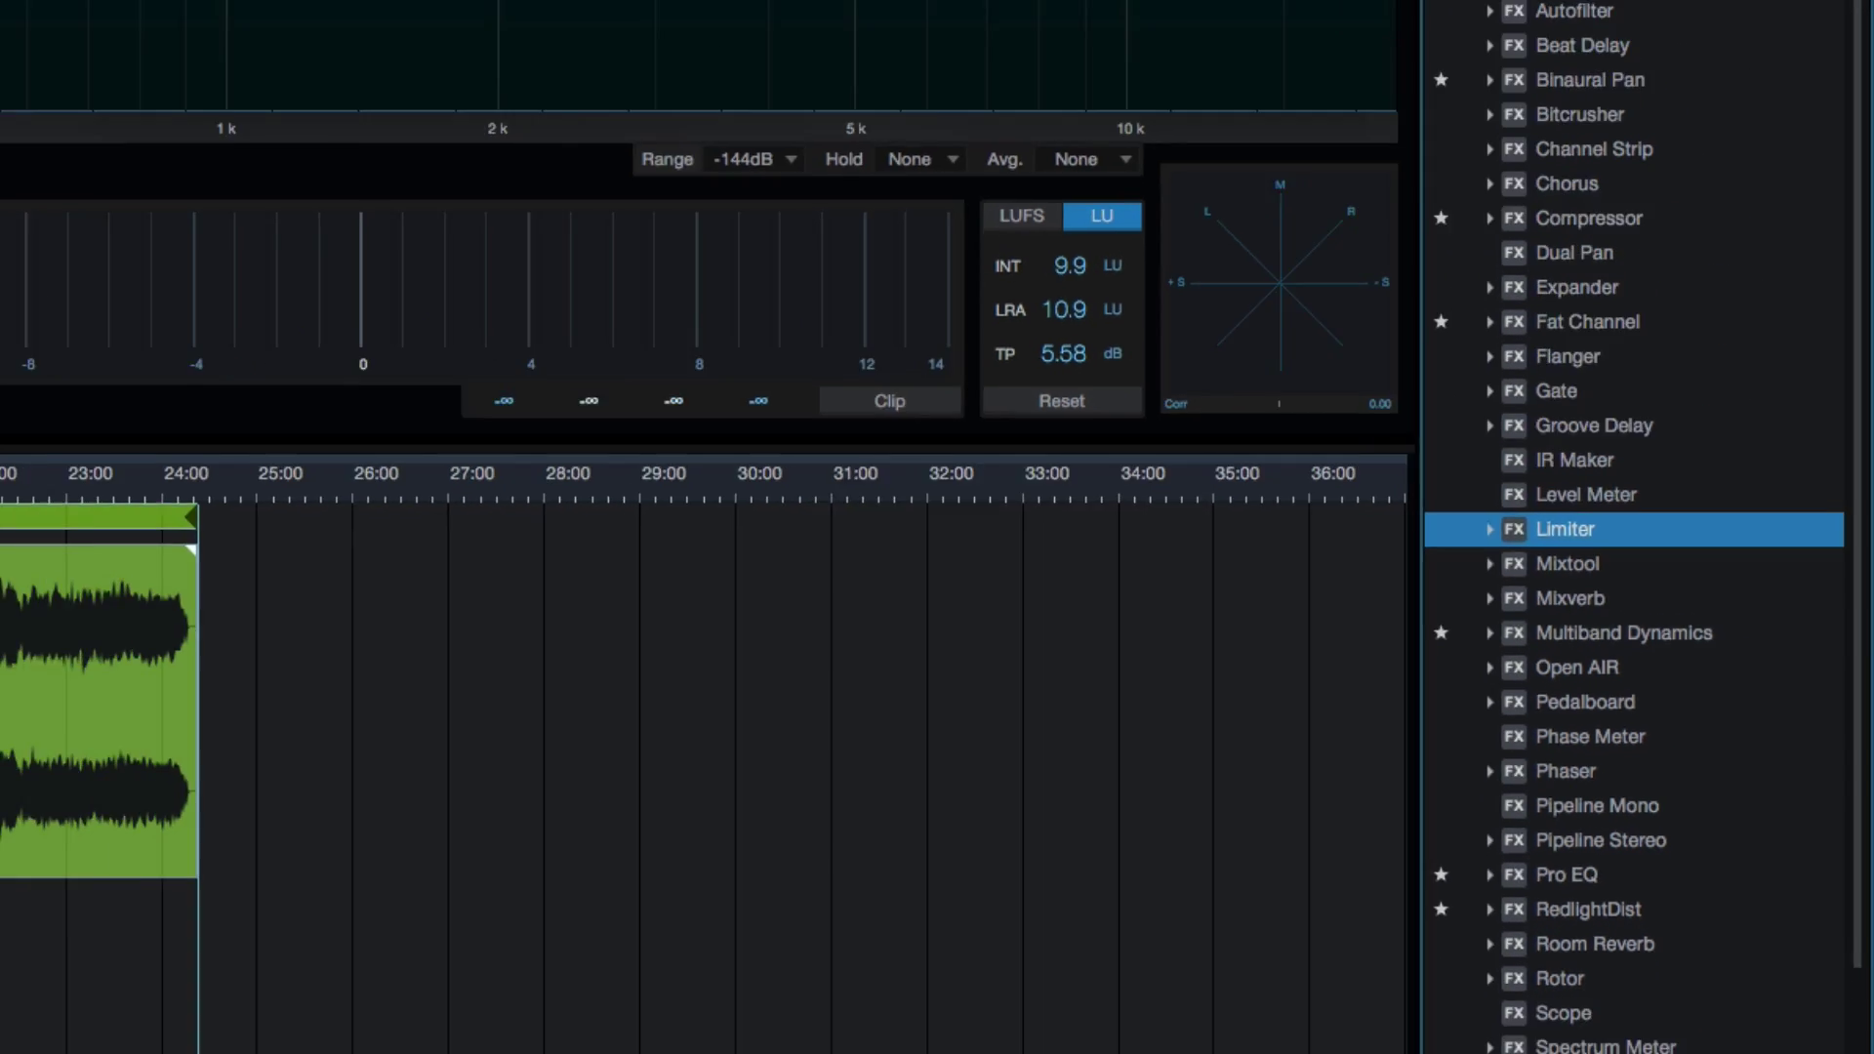
drag(1523, 469, 233, 410)
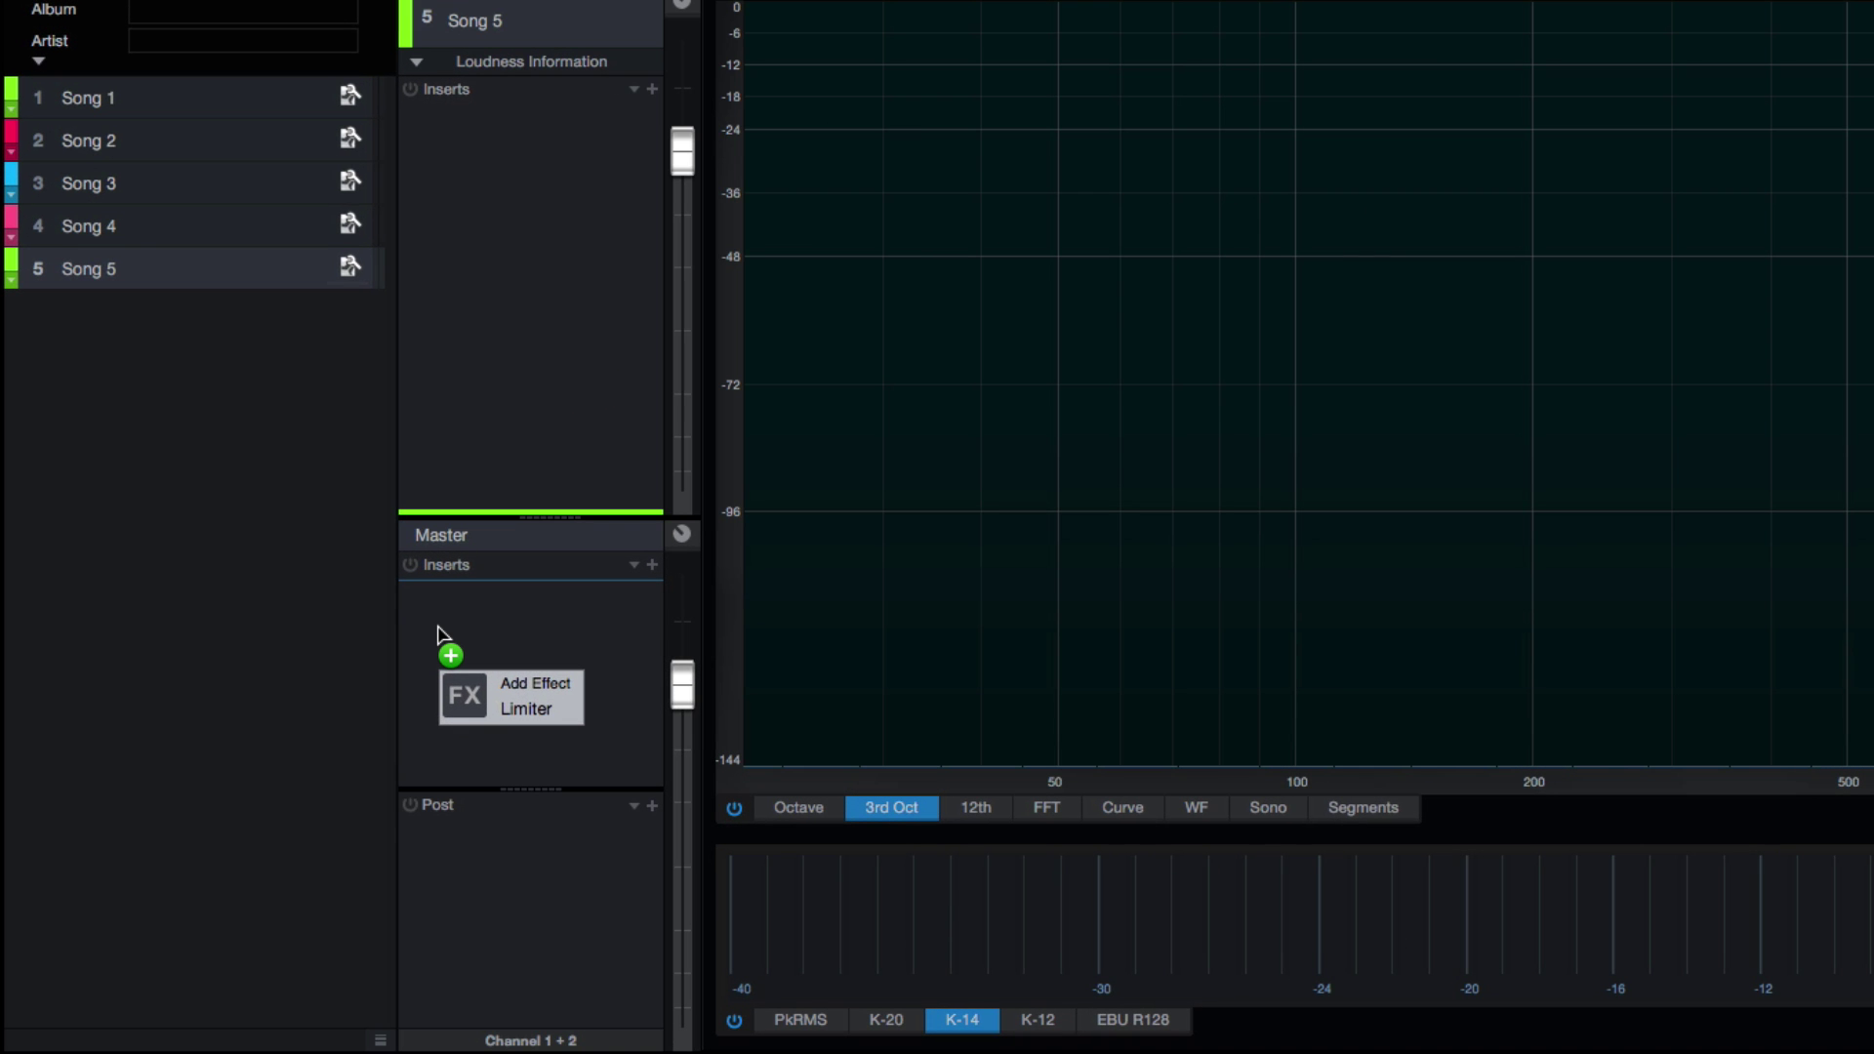
drag(438, 634, 439, 636)
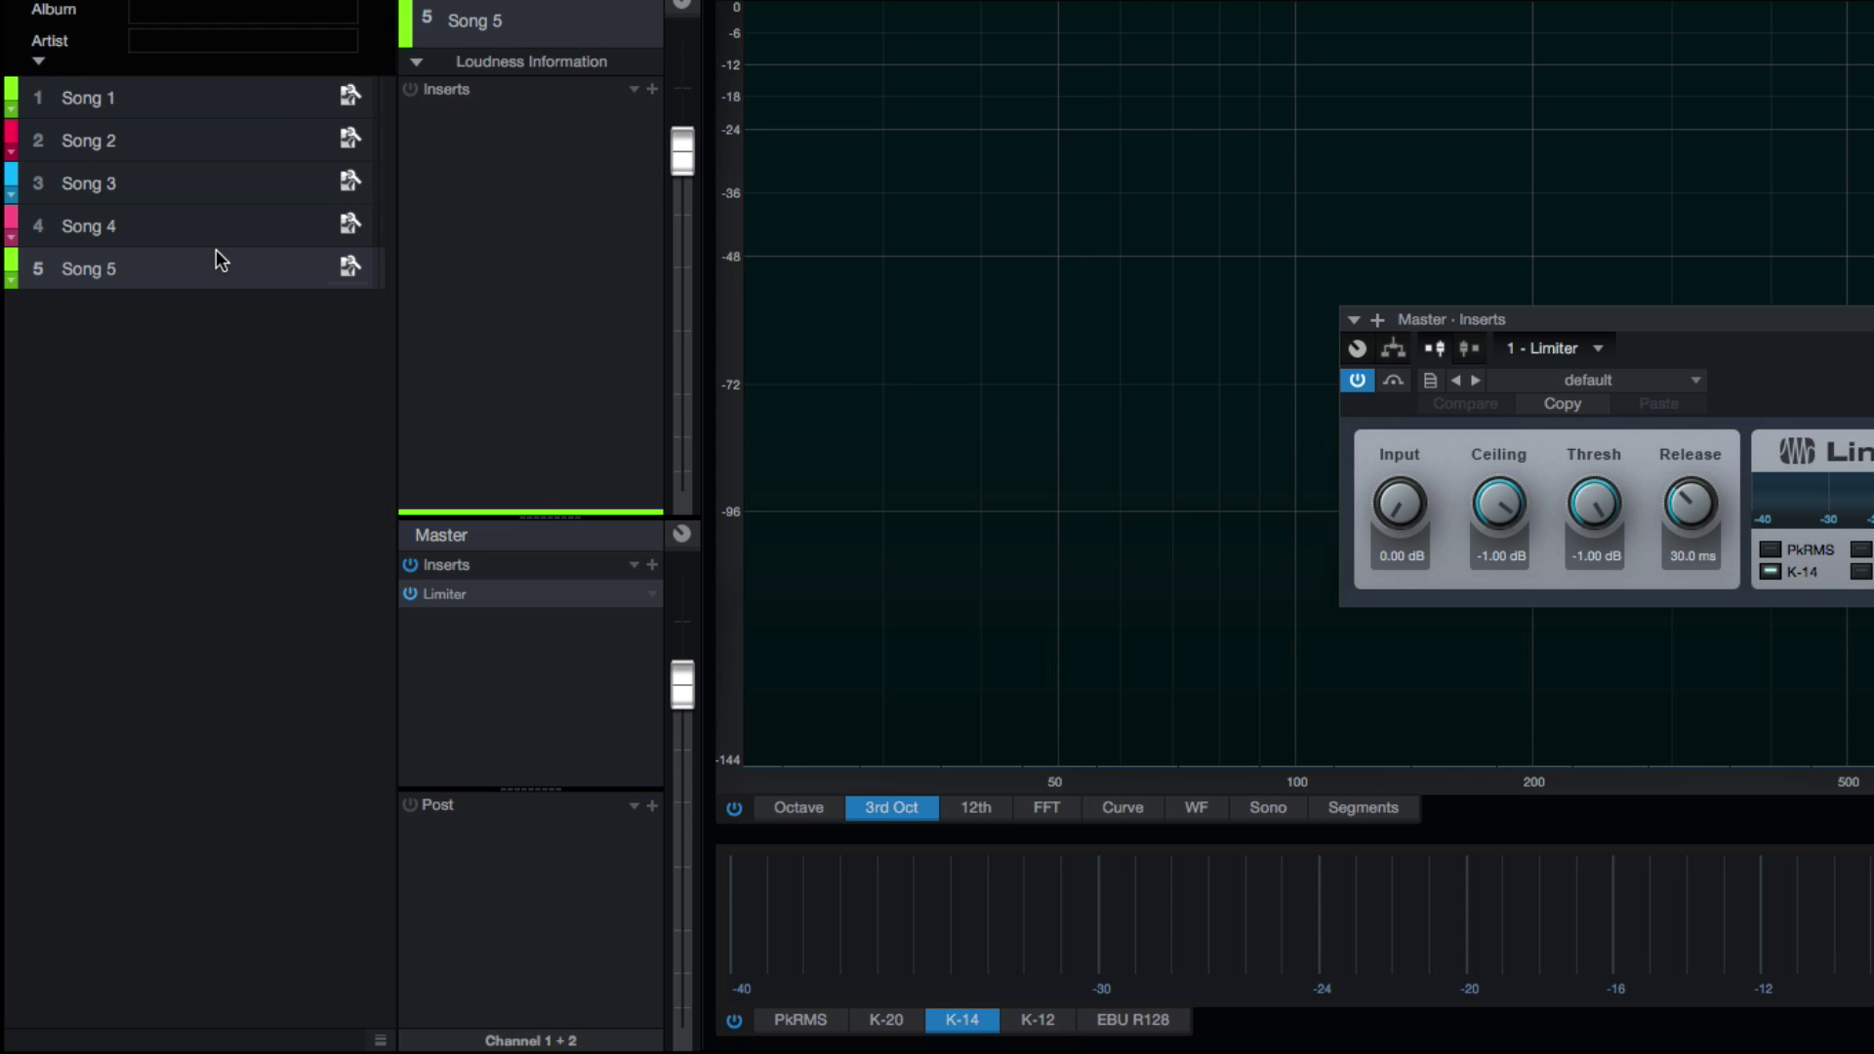
Step: Pull Song 5's volume down, switch between Songs 3–5, and add Pro EQ to Song 4's inserts
drag(687, 137, 683, 251)
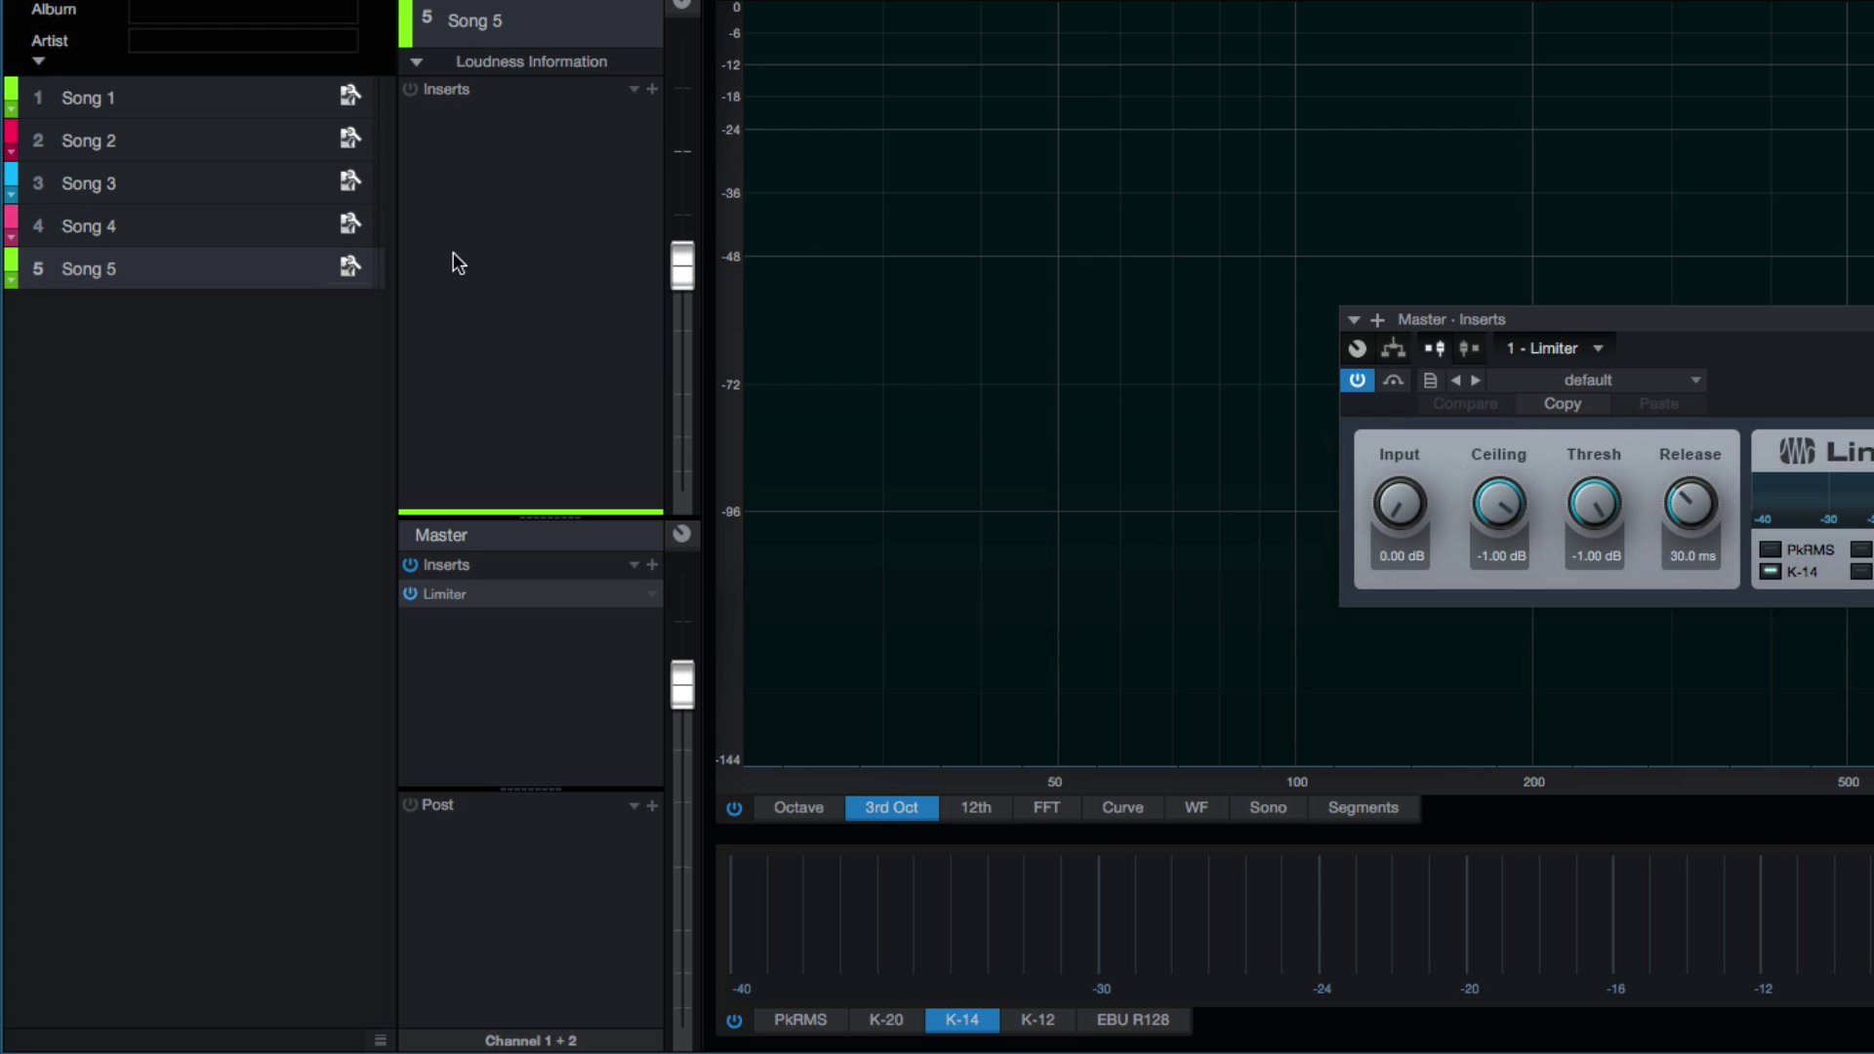
click(261, 223)
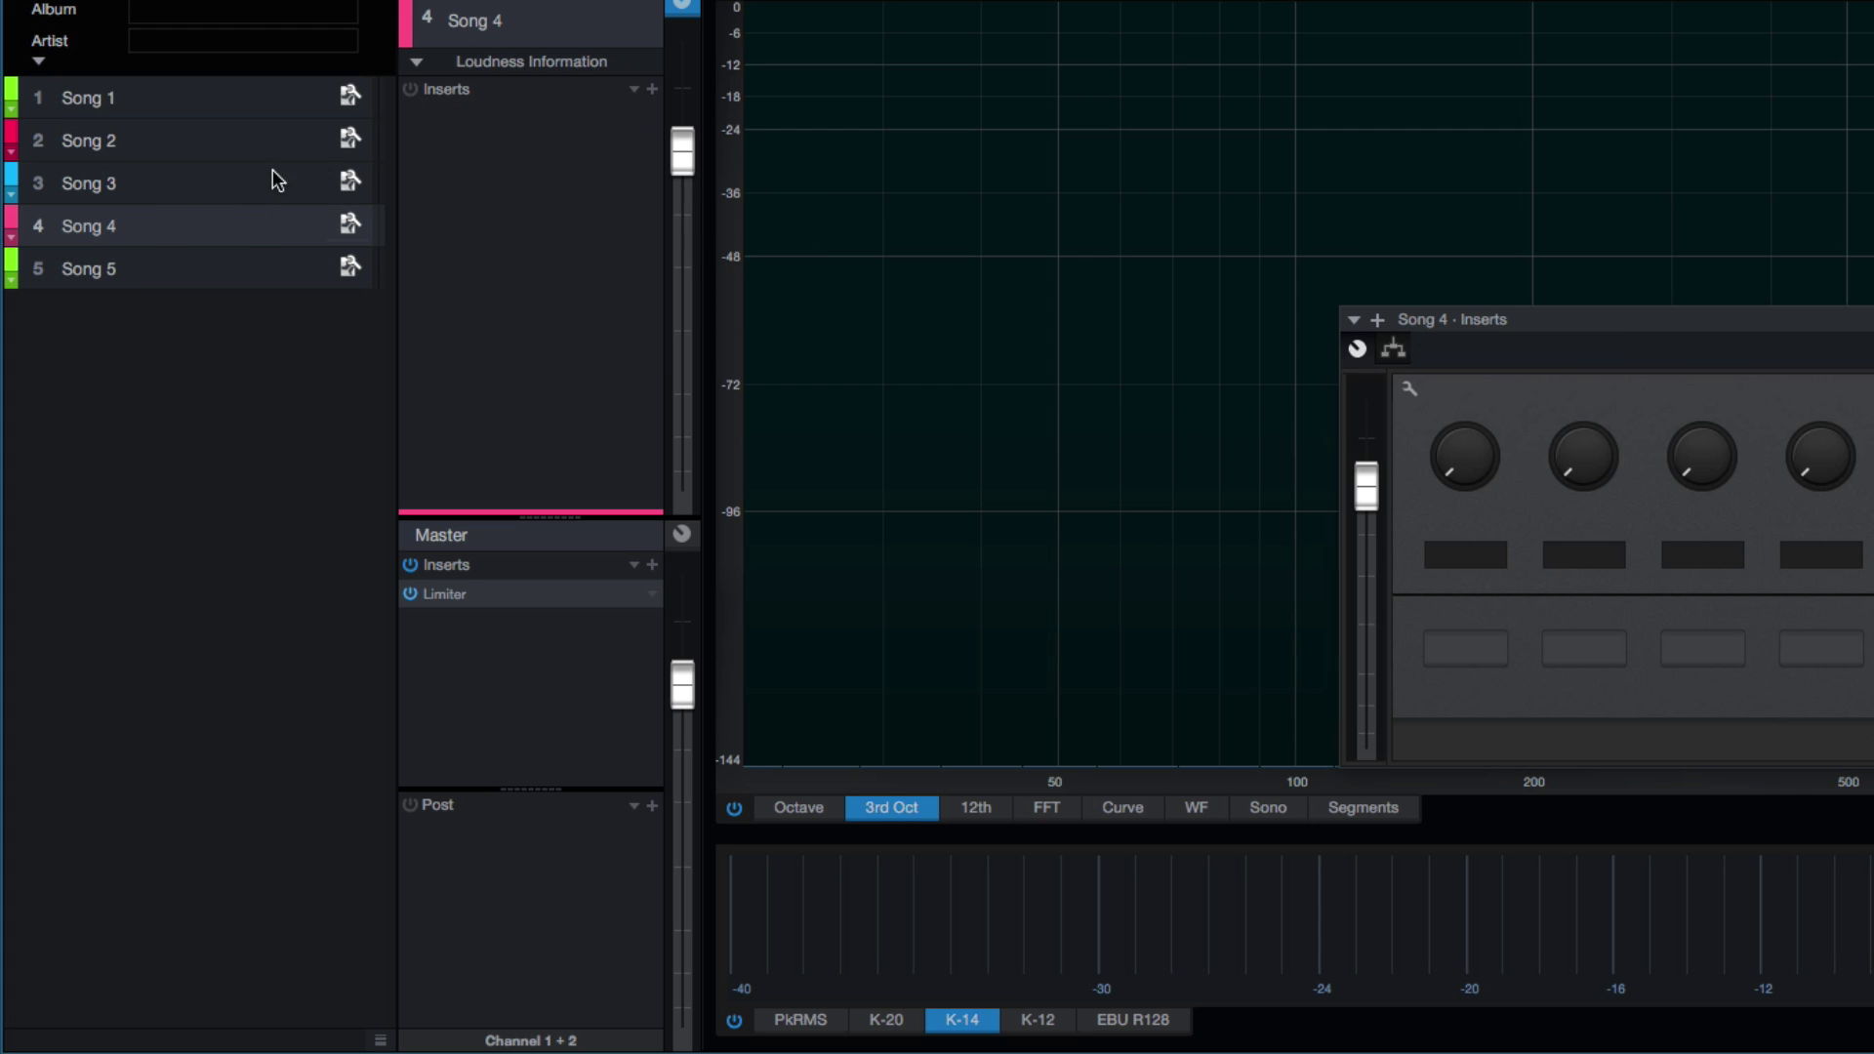
click(285, 263)
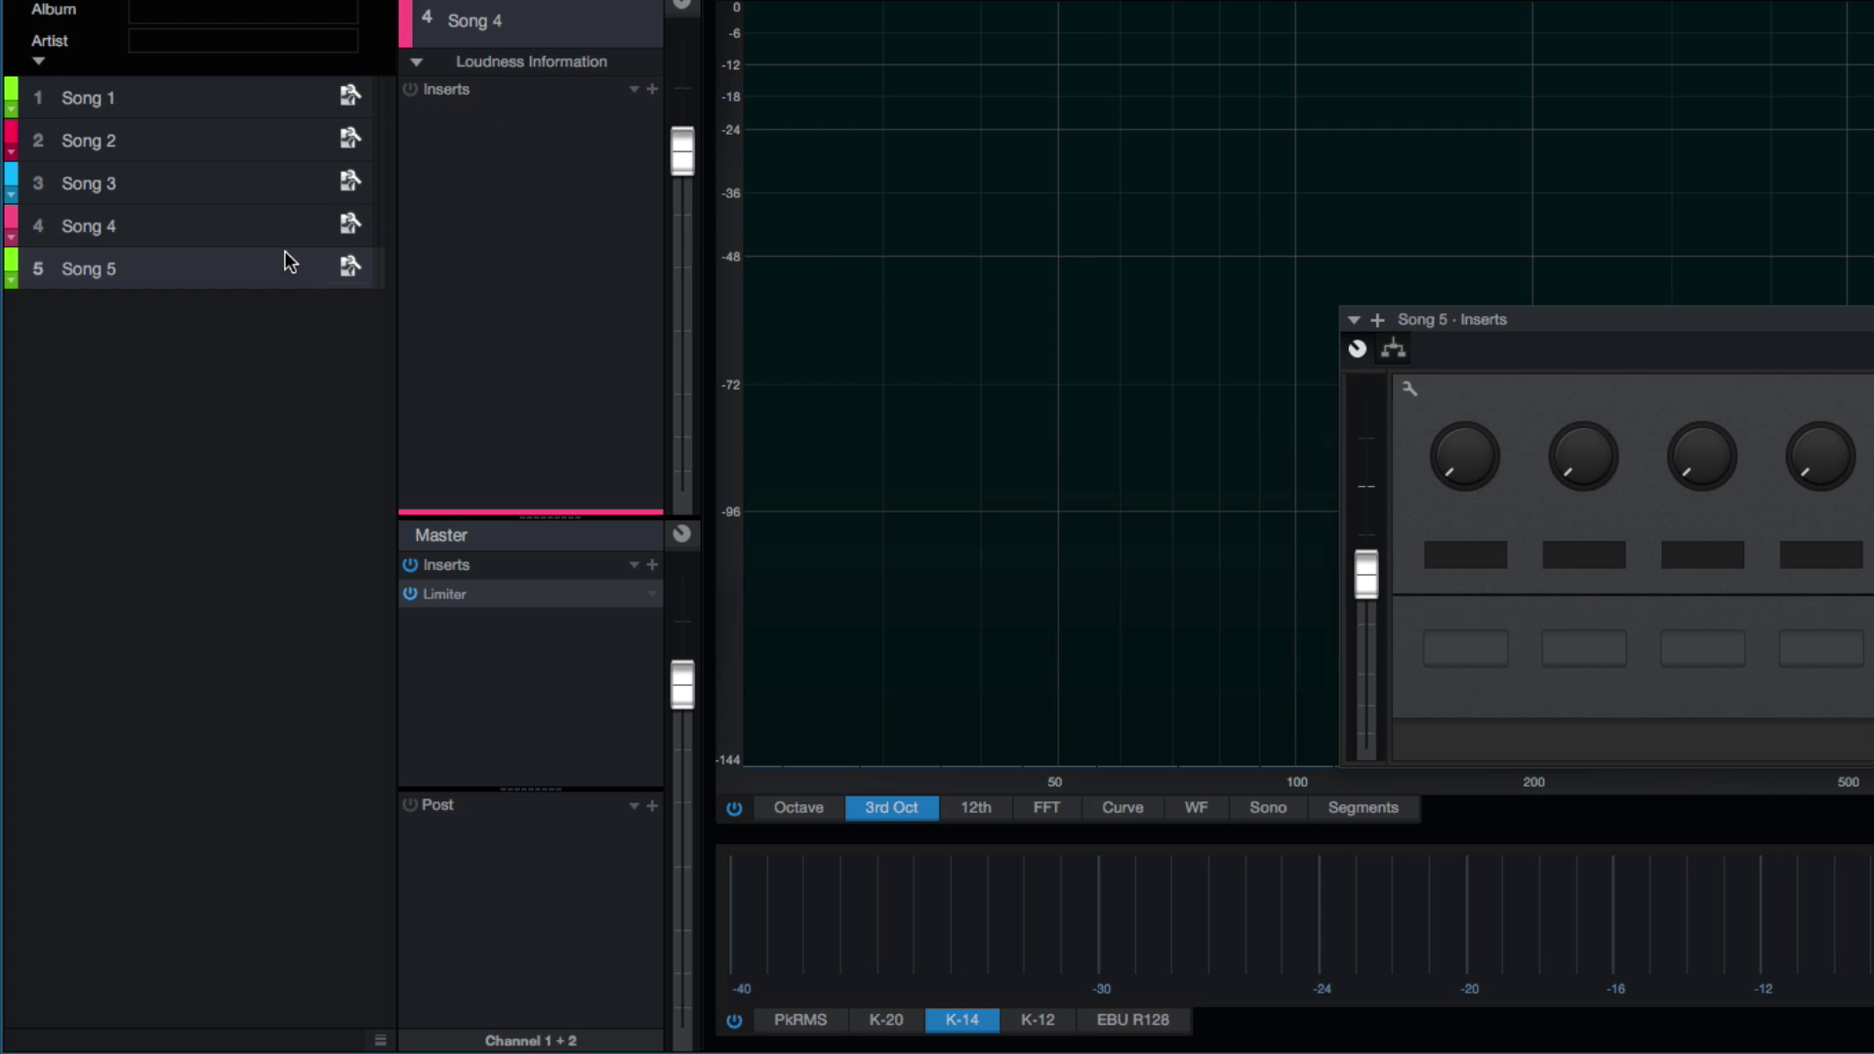
click(263, 201)
click(263, 271)
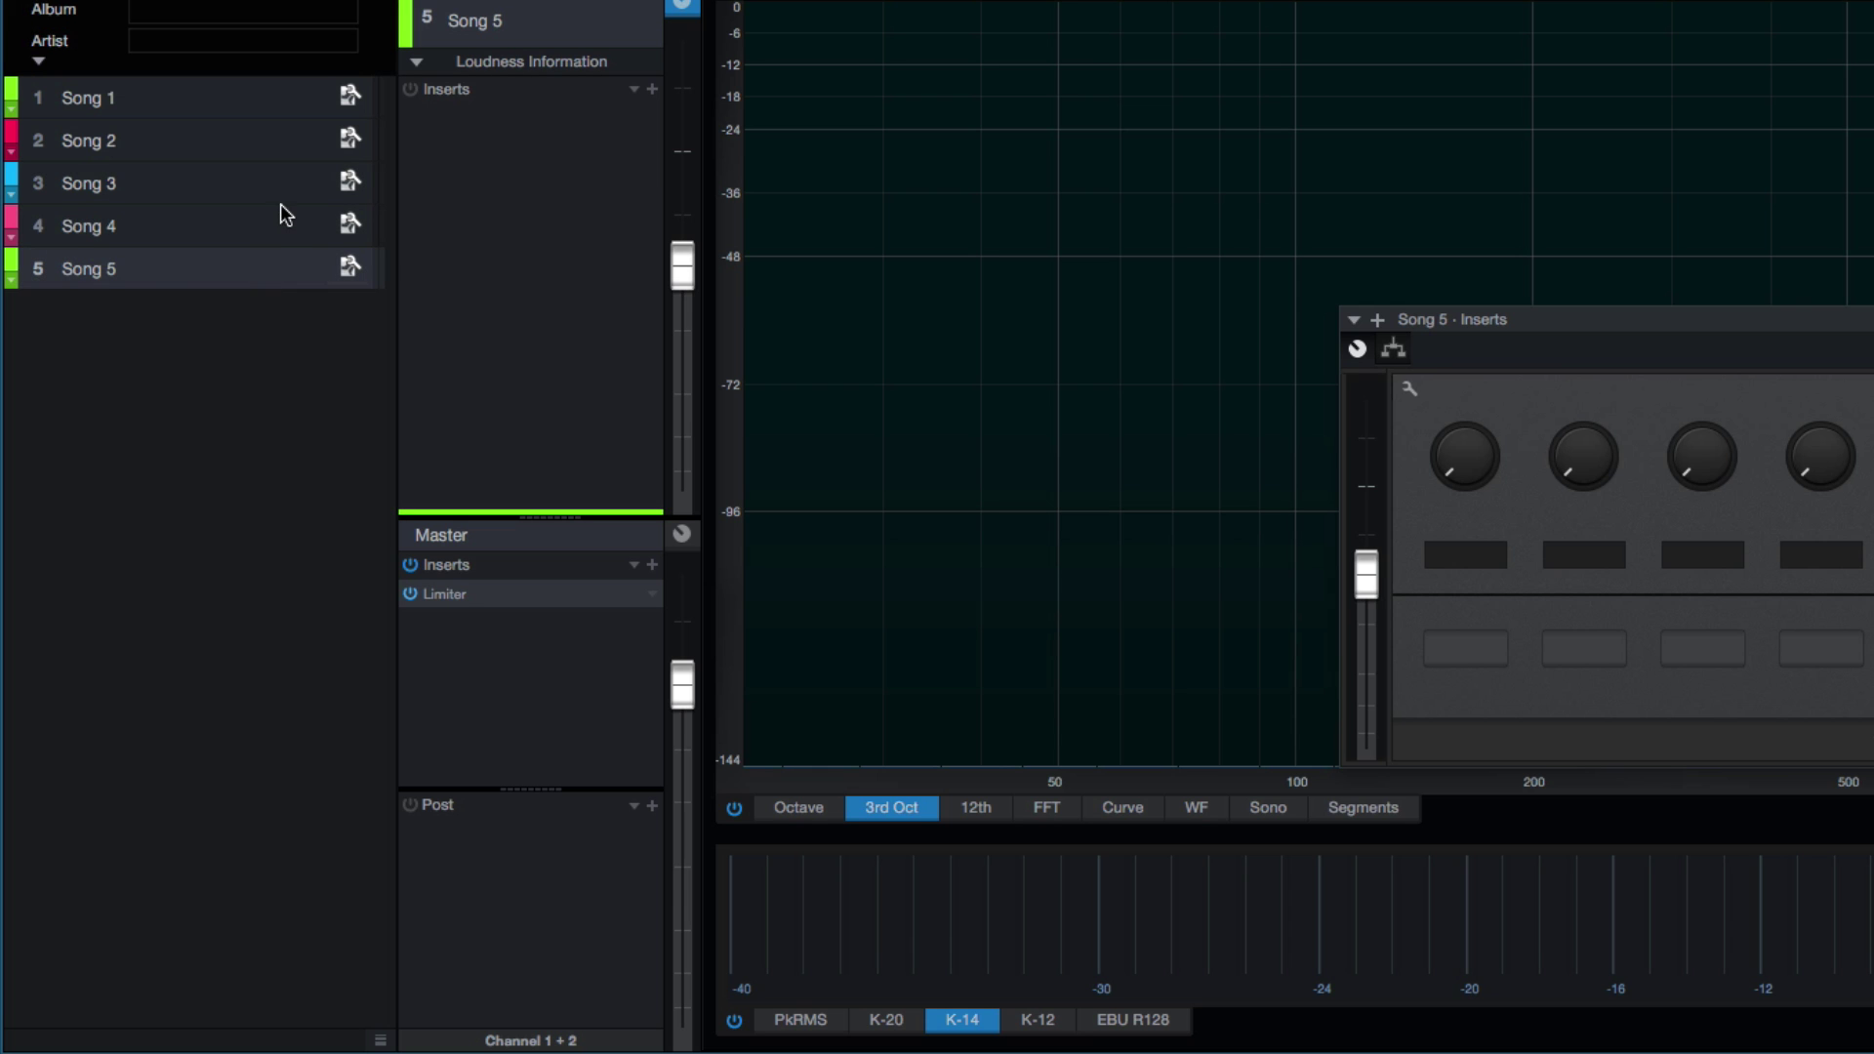
click(278, 228)
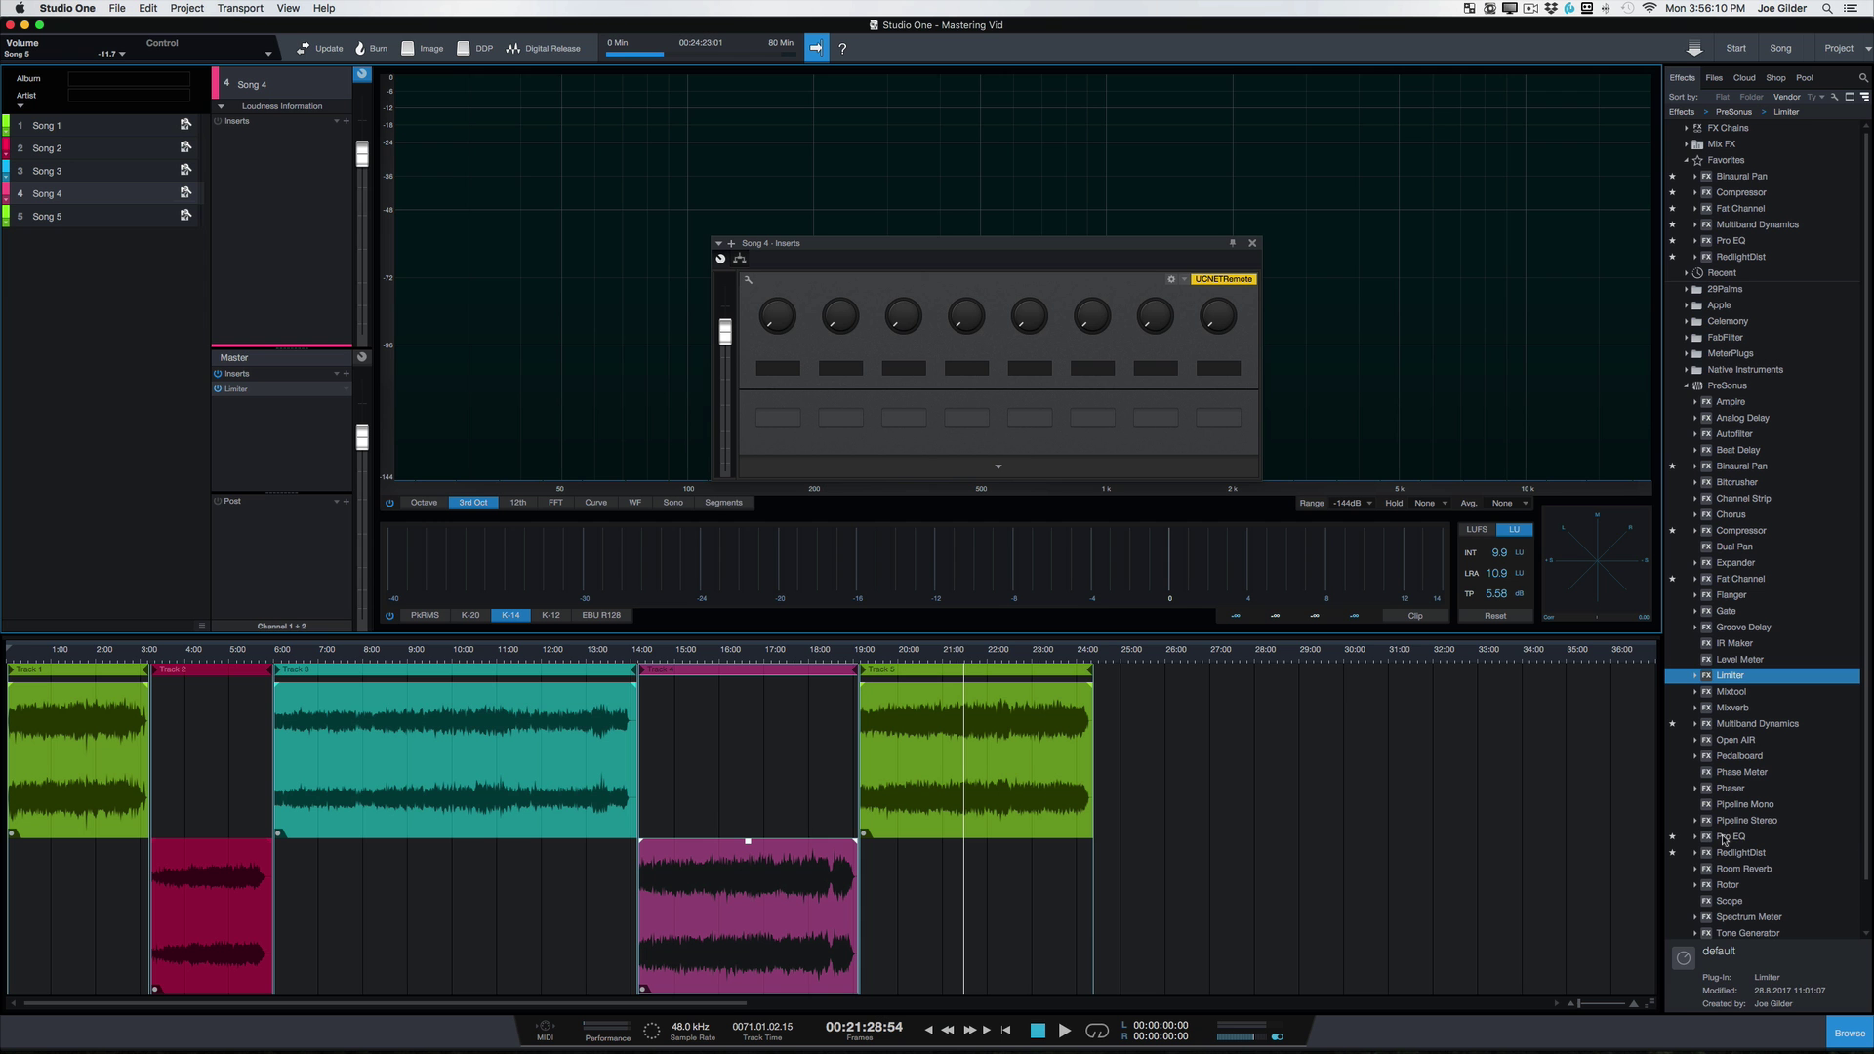
drag(1660, 837, 296, 177)
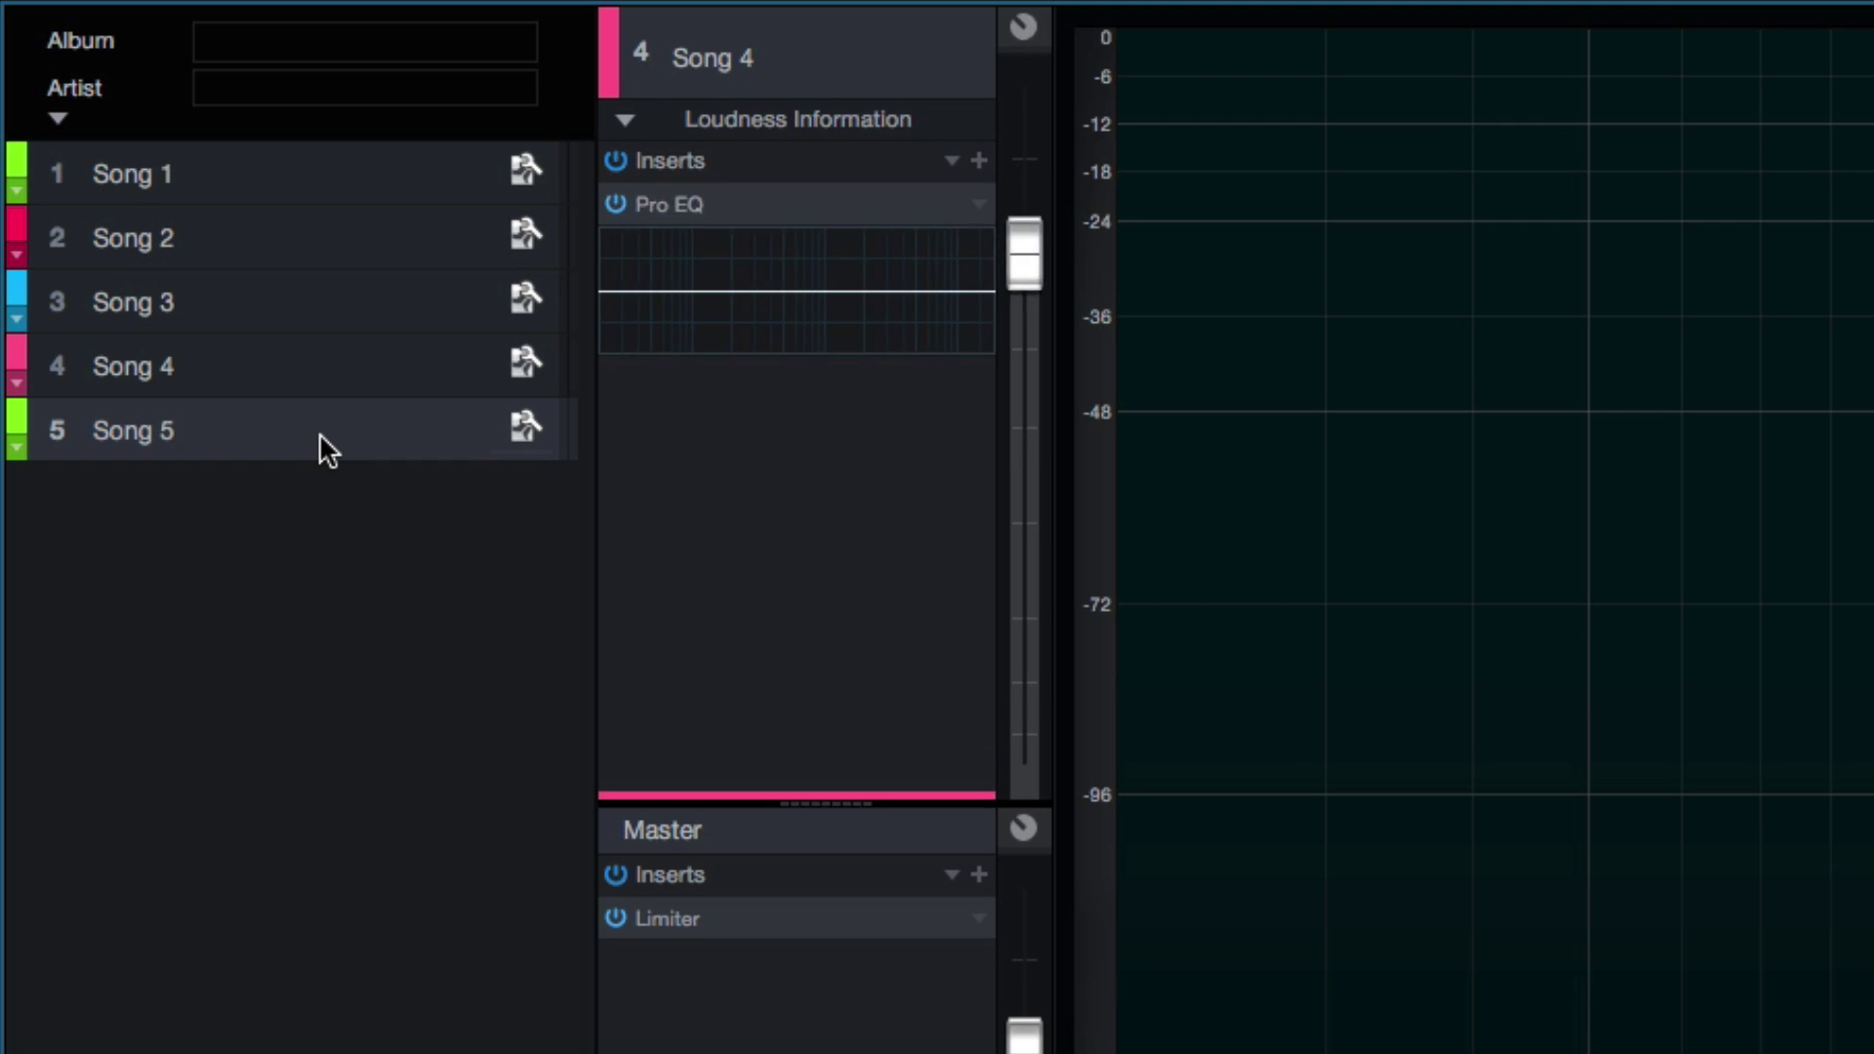
Step: Review each song's channel settings from Song 1 to Song 5 and reset Song 5's volume to default
click(132, 218)
click(383, 354)
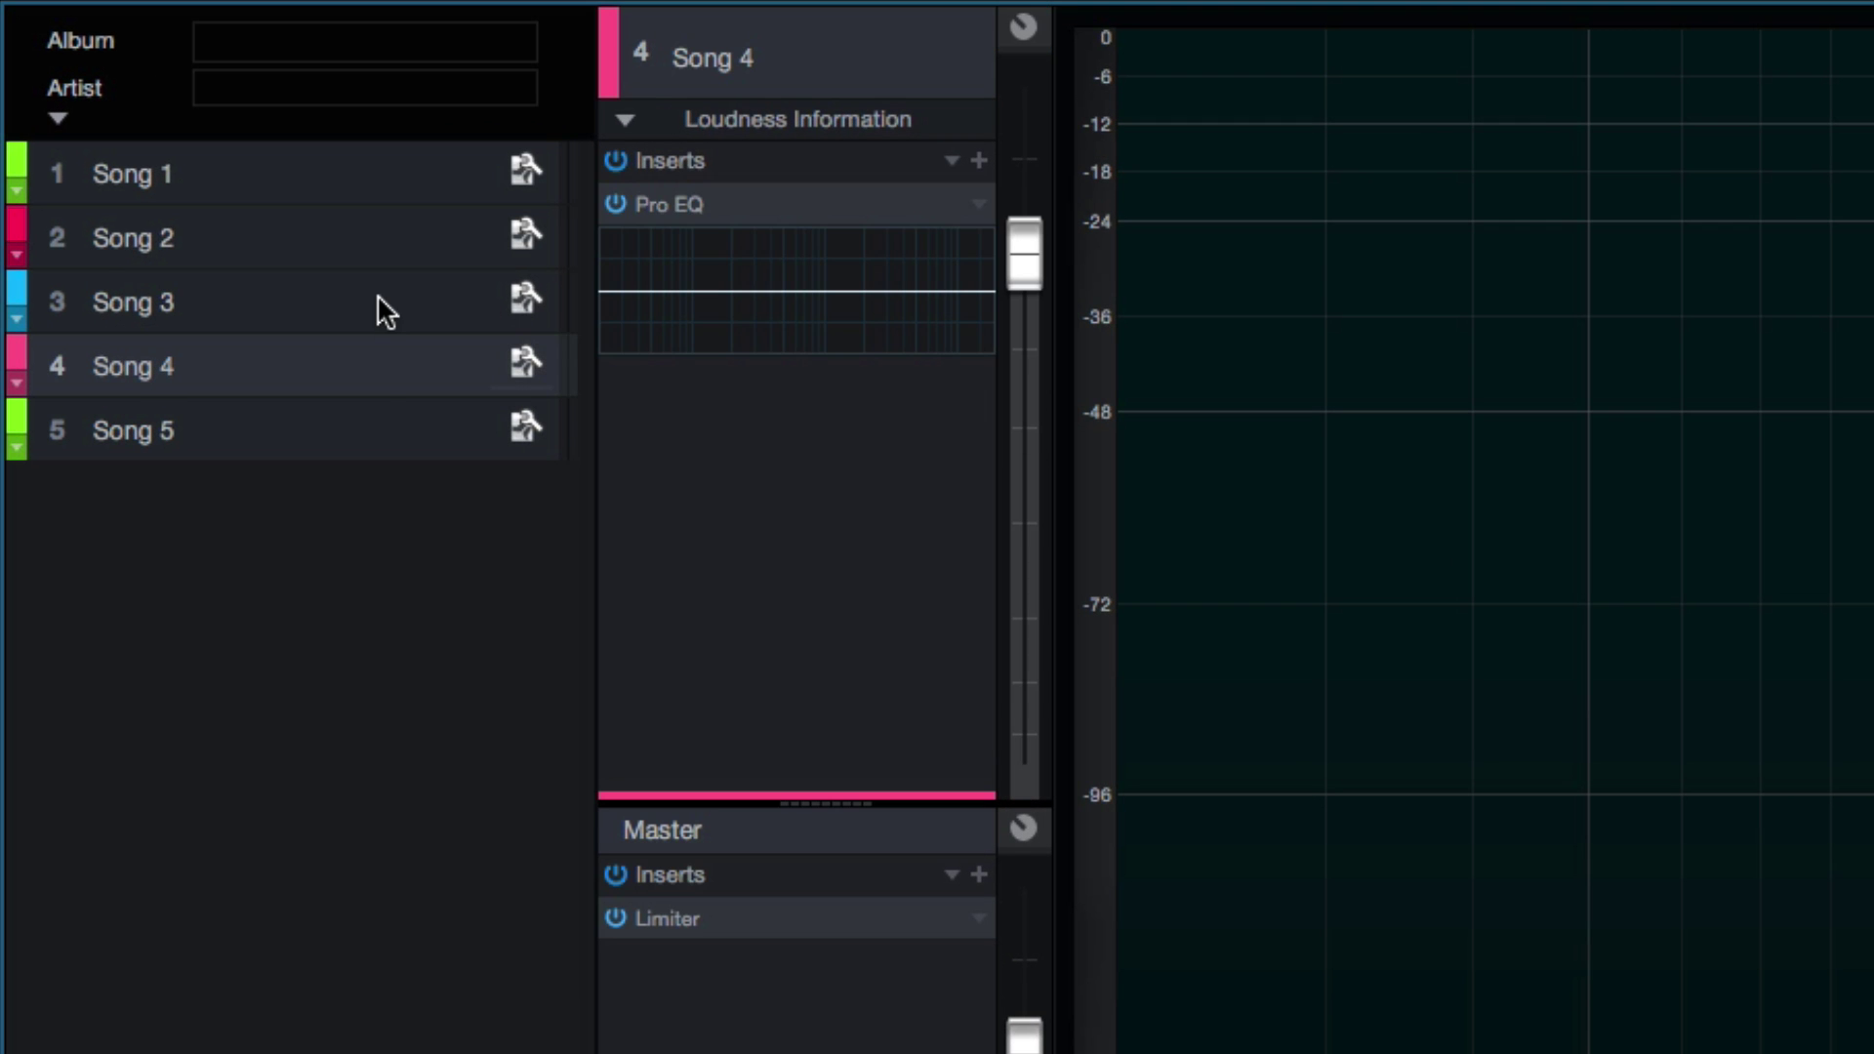
click(377, 295)
click(360, 226)
click(338, 197)
click(338, 260)
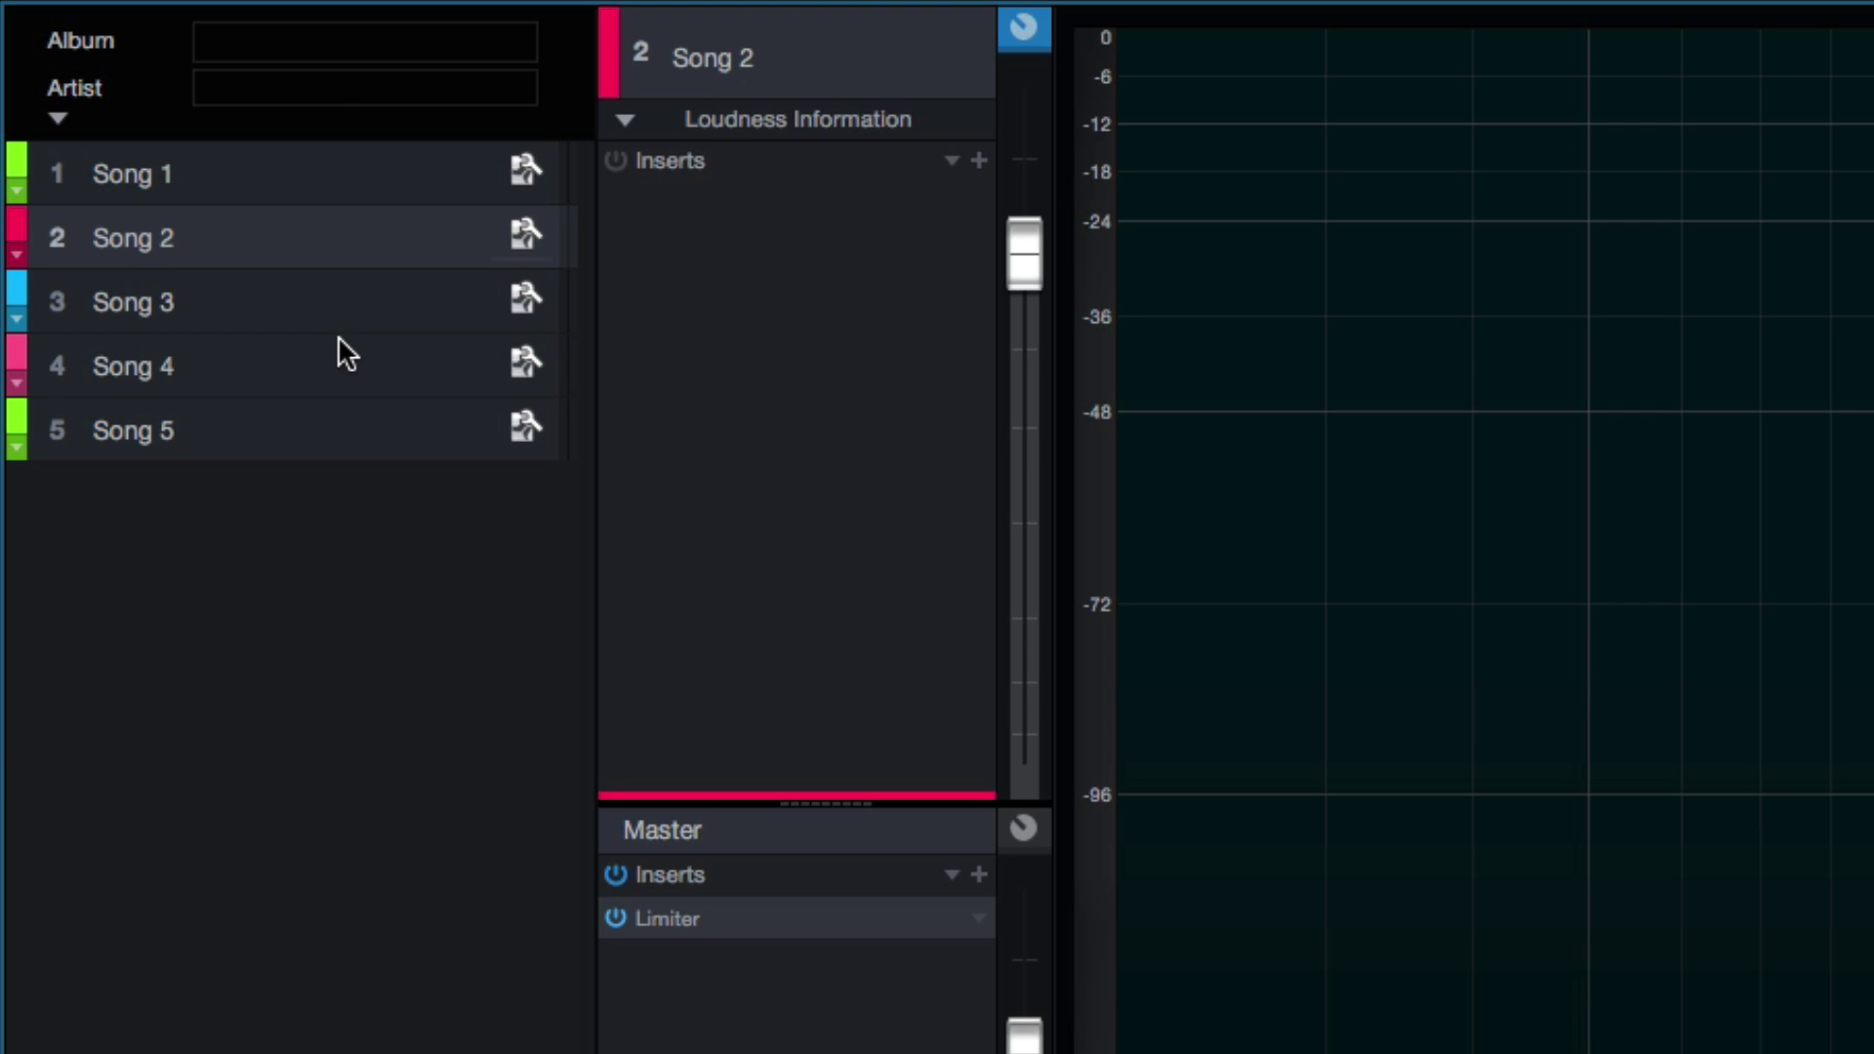
click(337, 361)
click(335, 414)
alt+click(1014, 393)
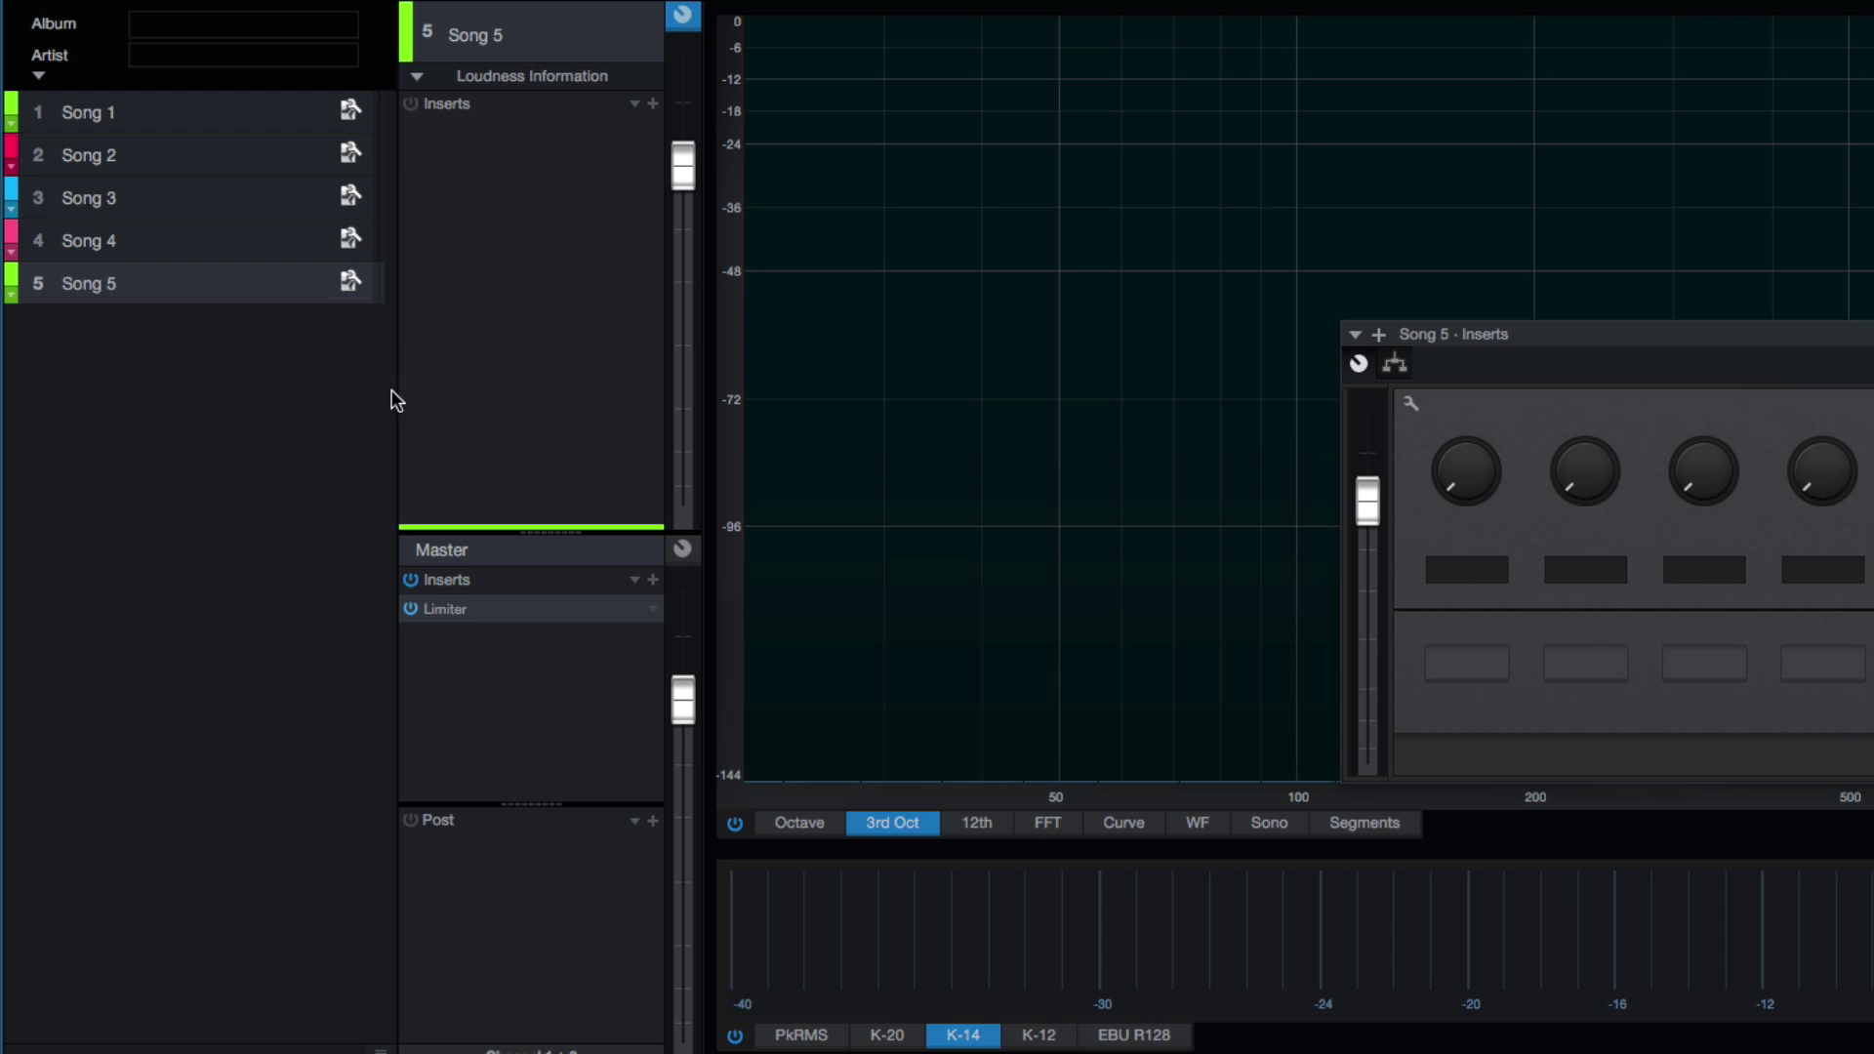
Step: Check the master Limiter, reset the master fader to 0 dB, and insert Pro EQ ahead of the Limiter
click(530, 612)
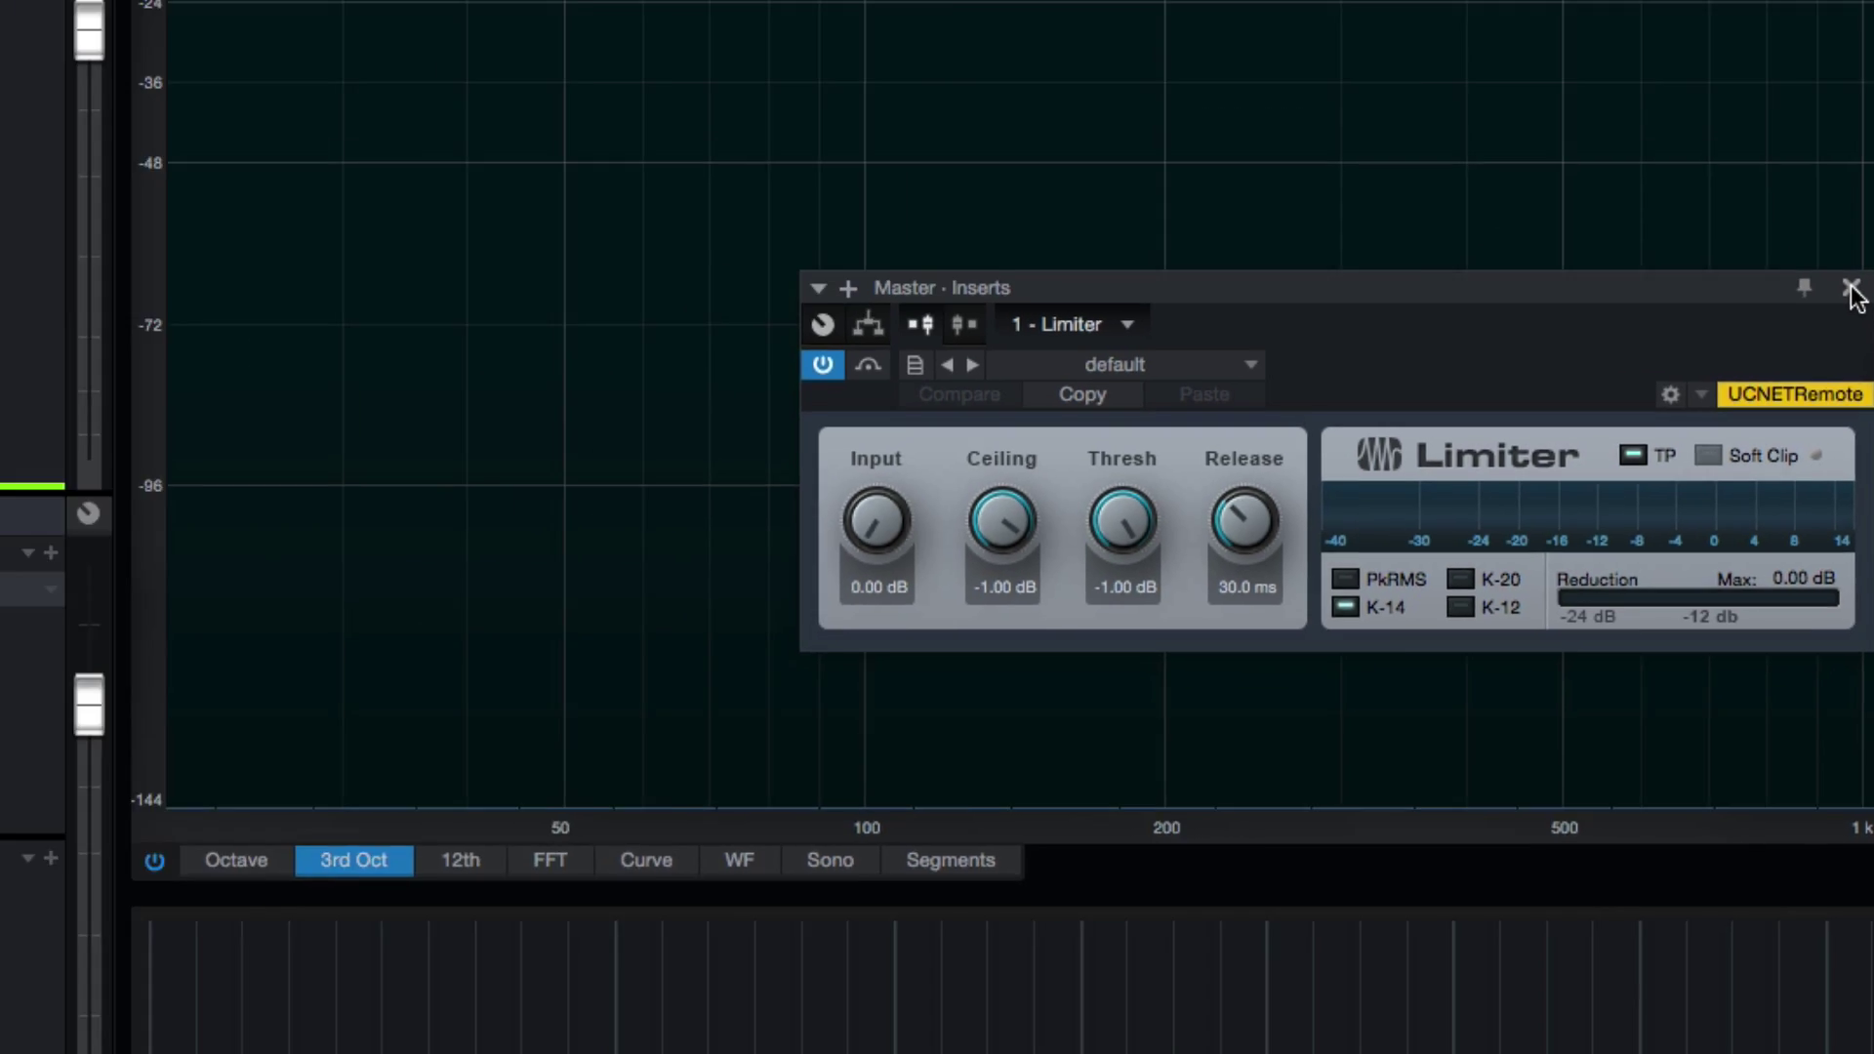
click(1603, 217)
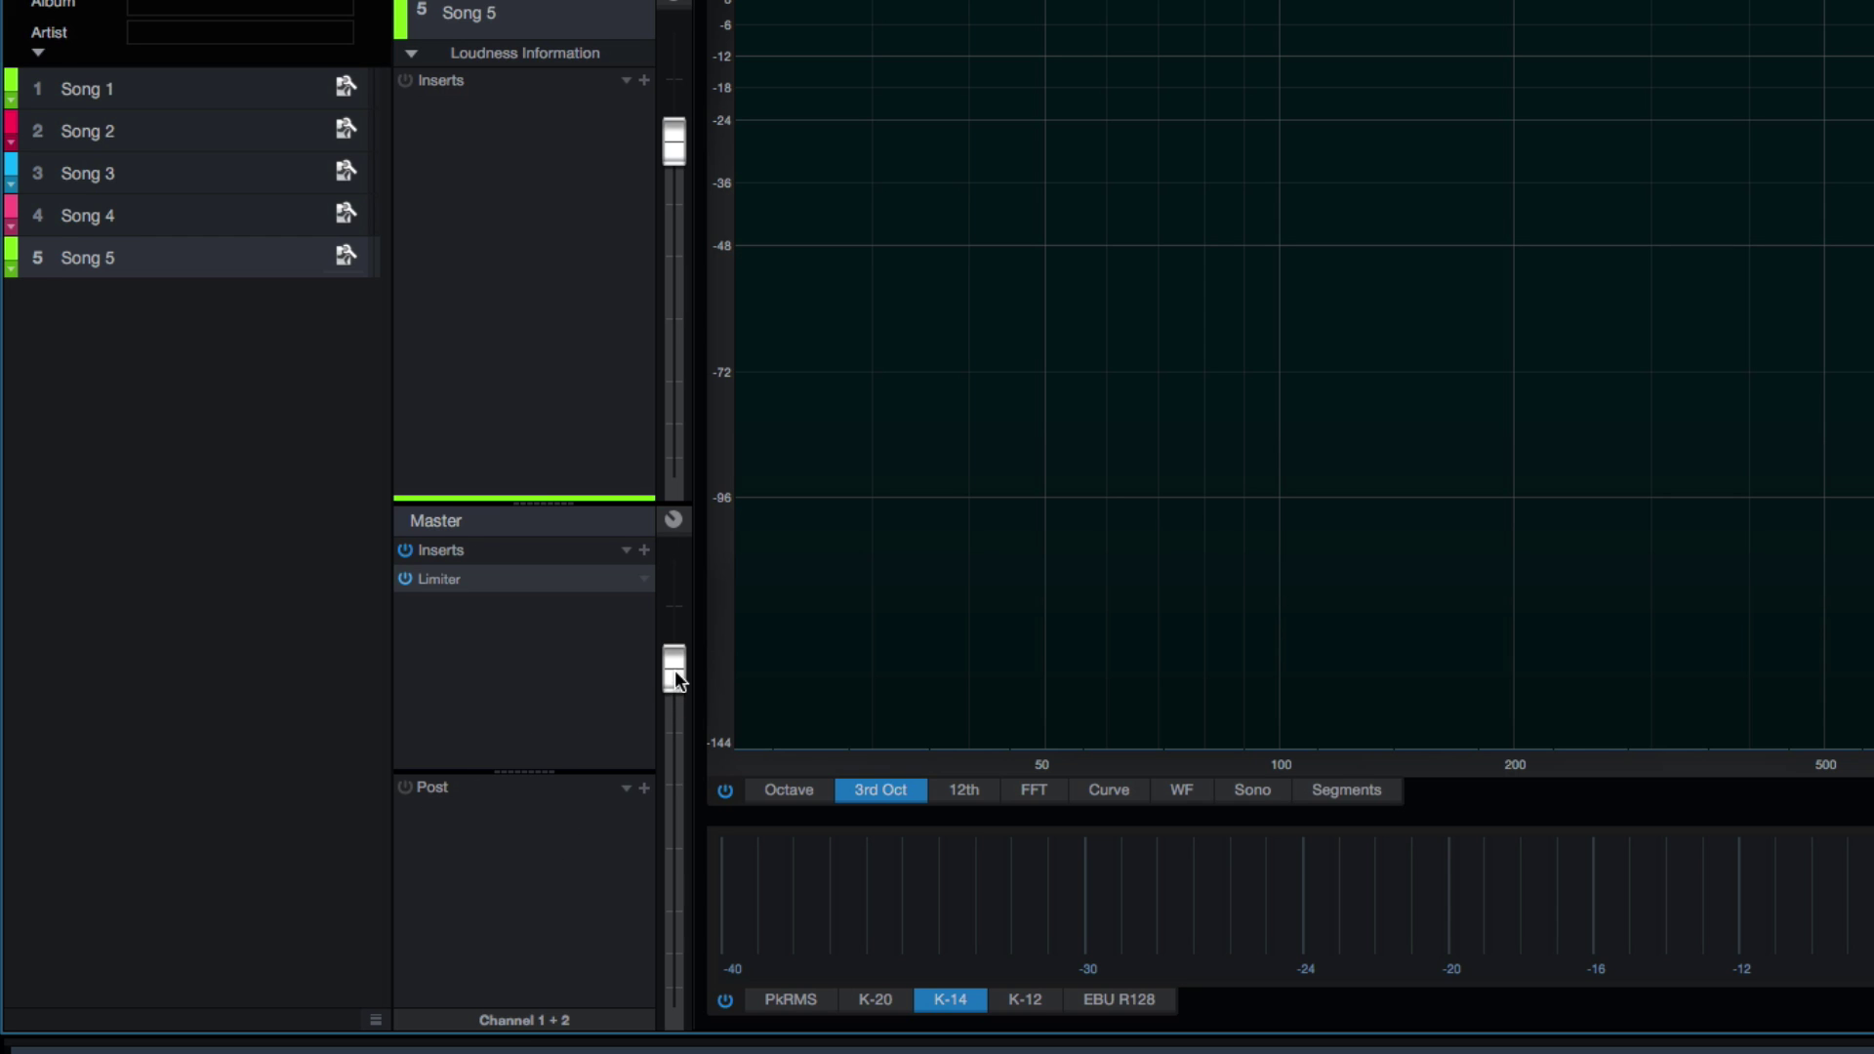
mouse_move(676, 672)
mouse_down()
mouse_move(690, 954)
mouse_move(685, 625)
mouse_move(685, 666)
mouse_up()
mouse_move(682, 667)
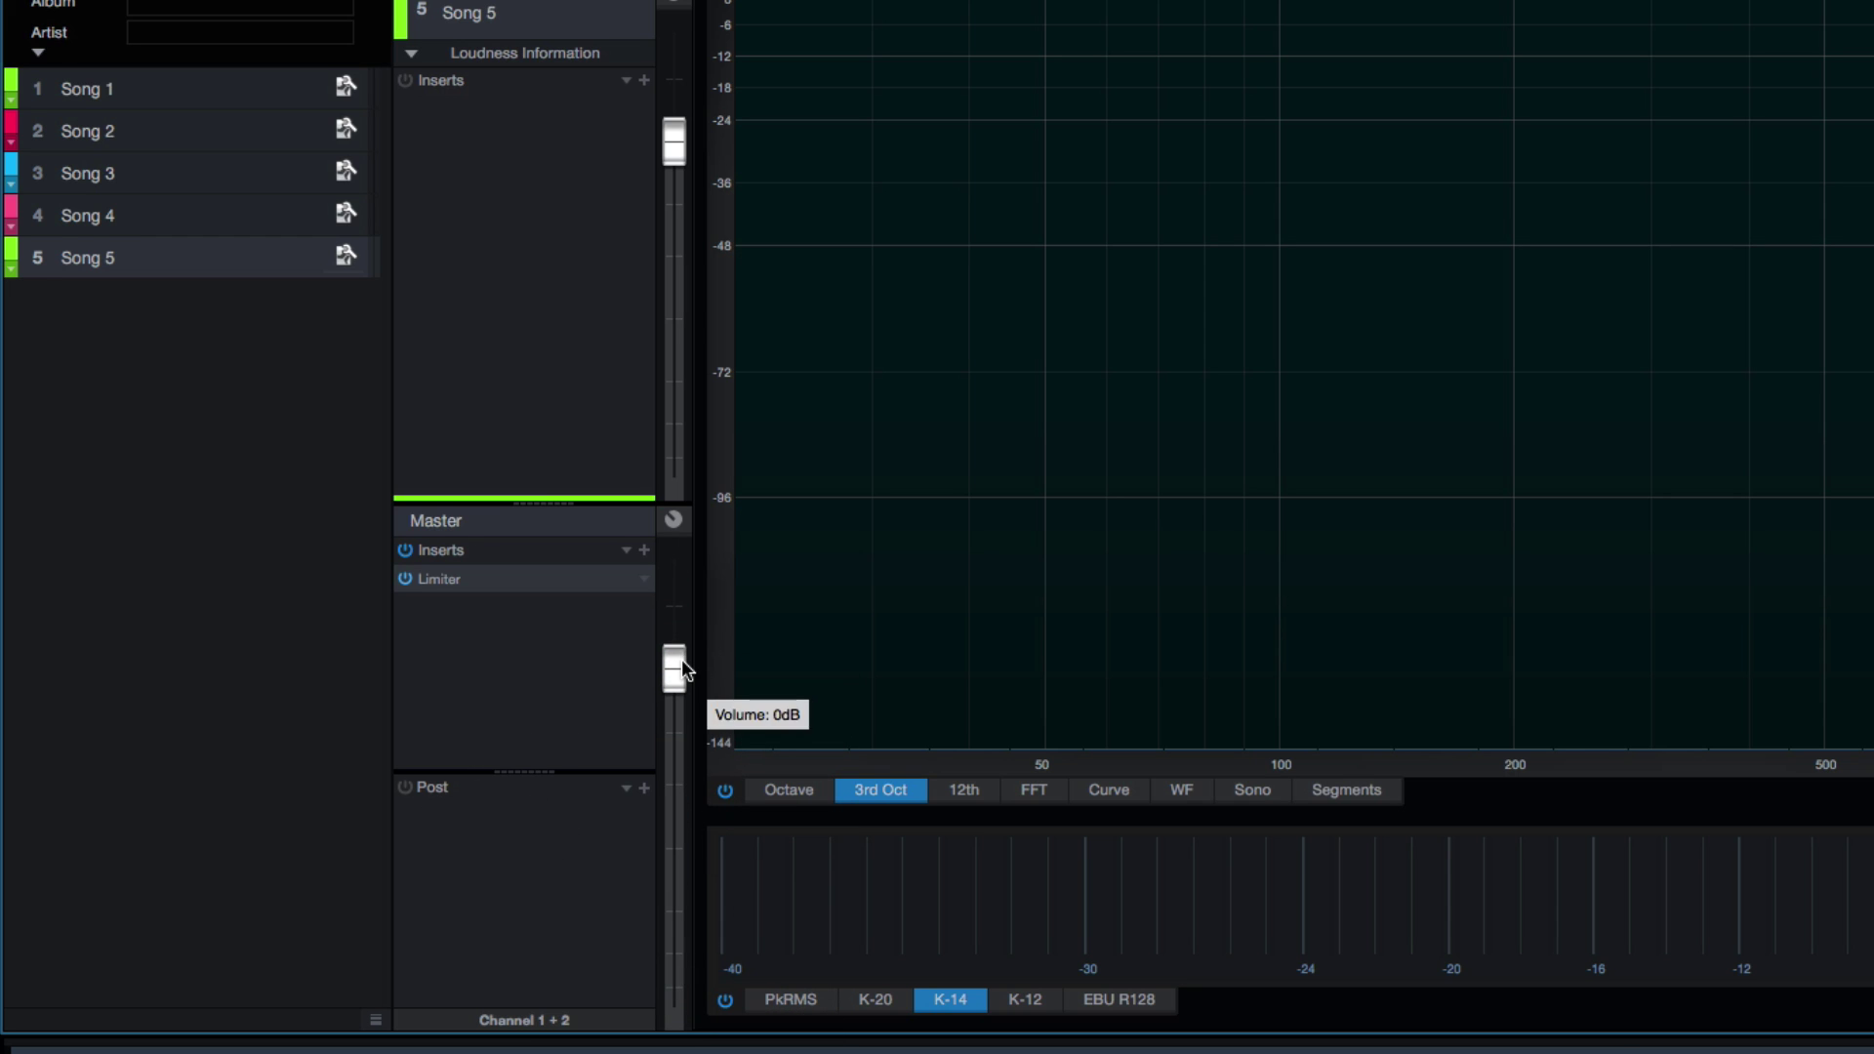
drag(683, 666, 669, 964)
alt+click(675, 986)
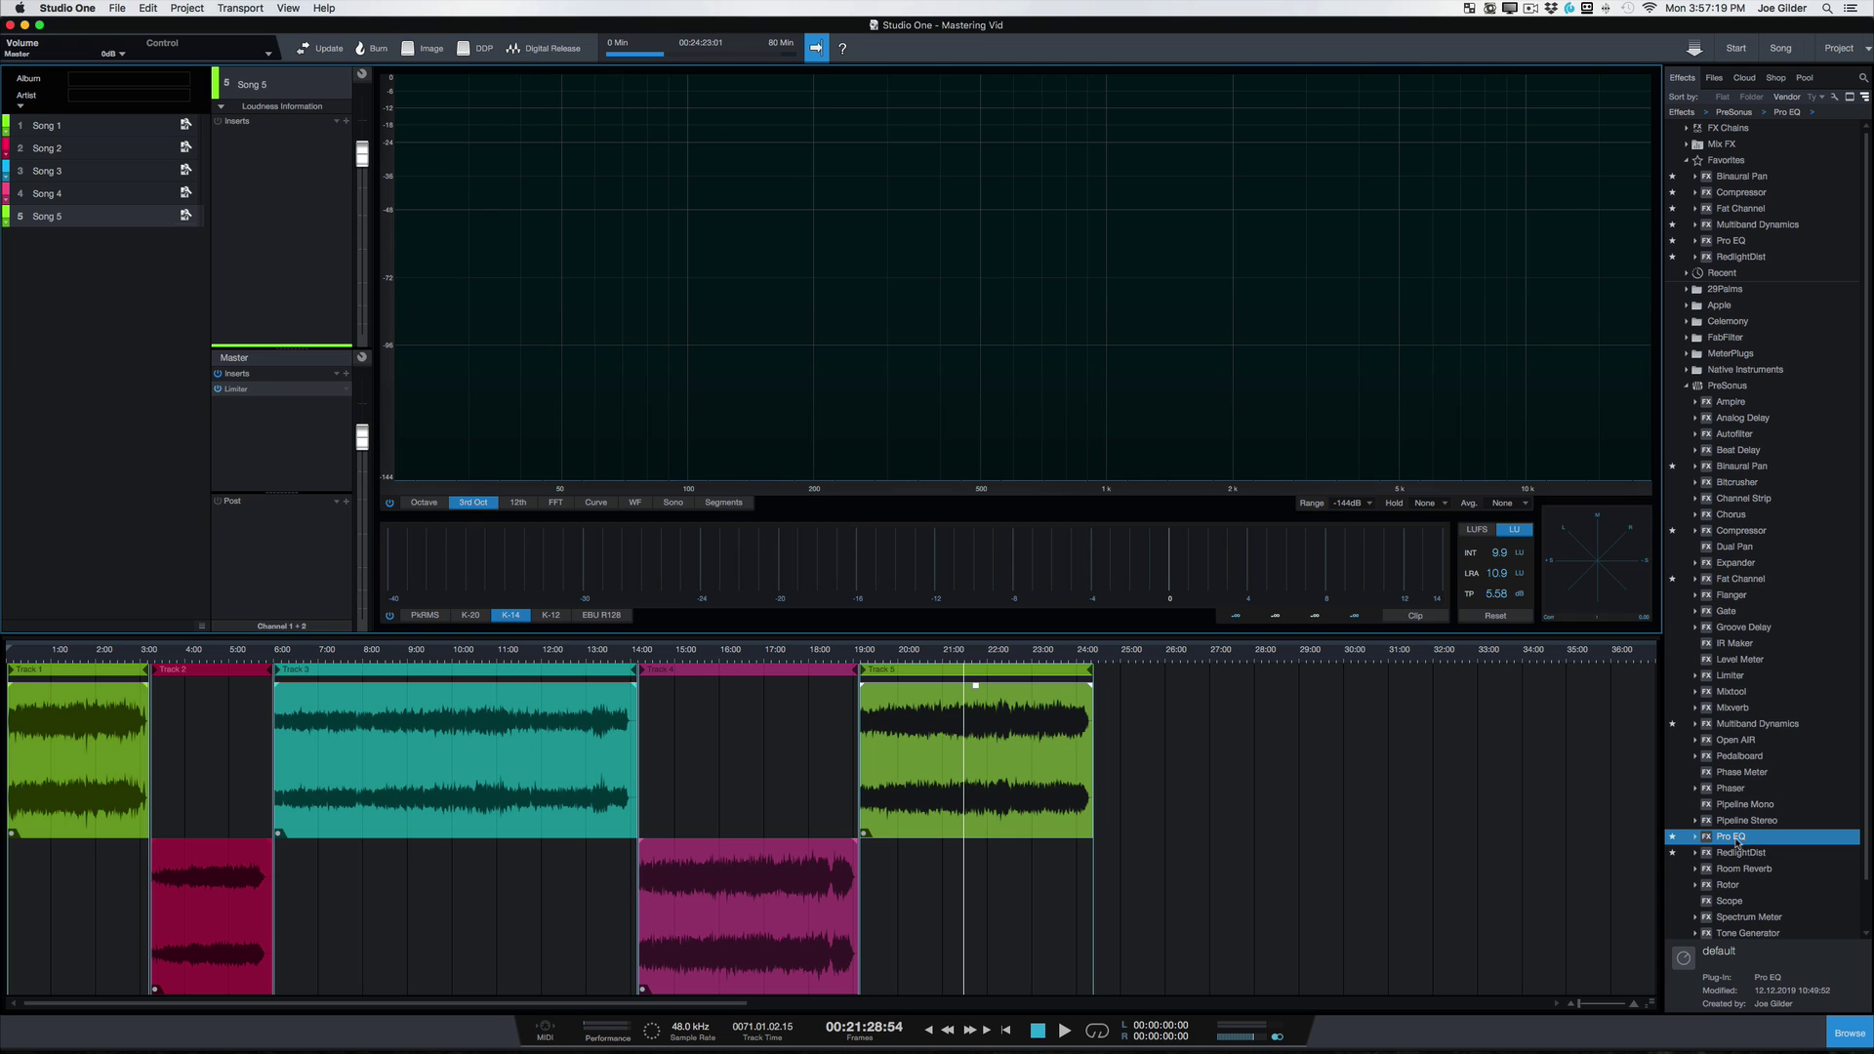
drag(1731, 836, 236, 386)
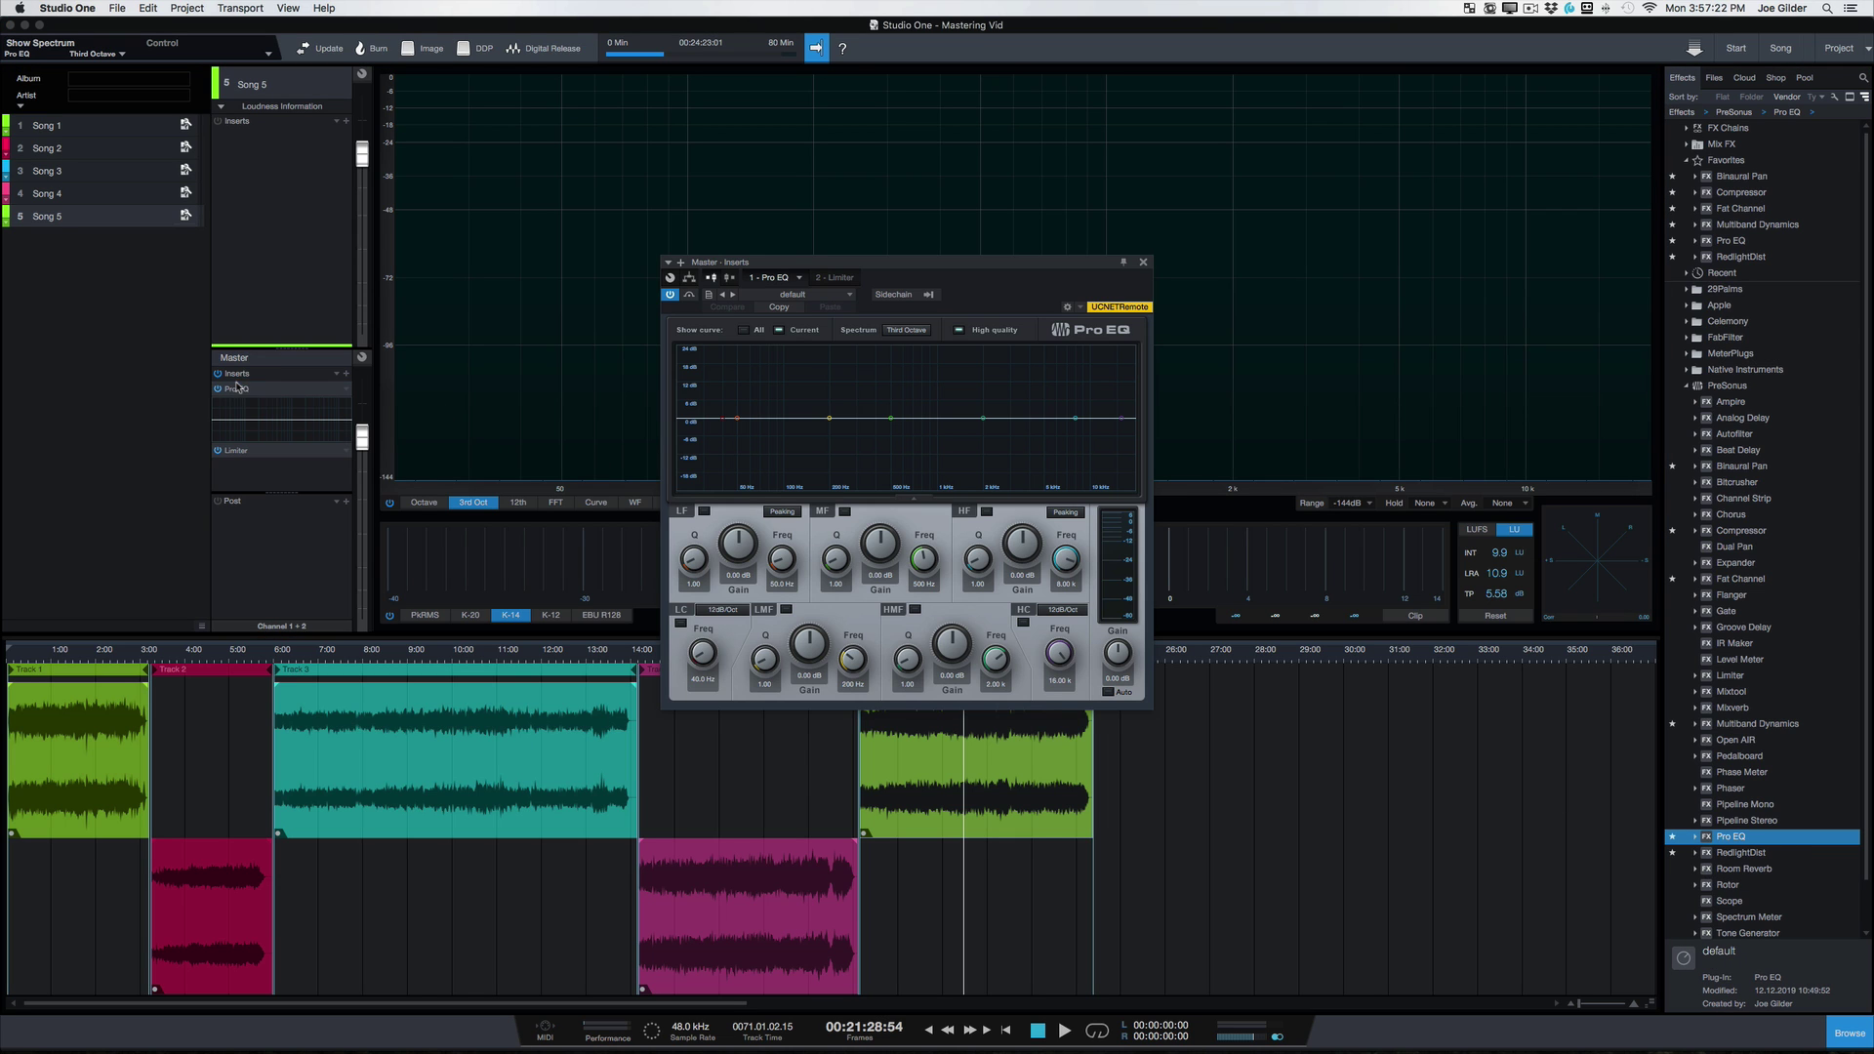
Step: Enable the master Pro EQ's low-cut filter at about 37.5 Hz and close the editor
click(681, 623)
drag(698, 642, 696, 643)
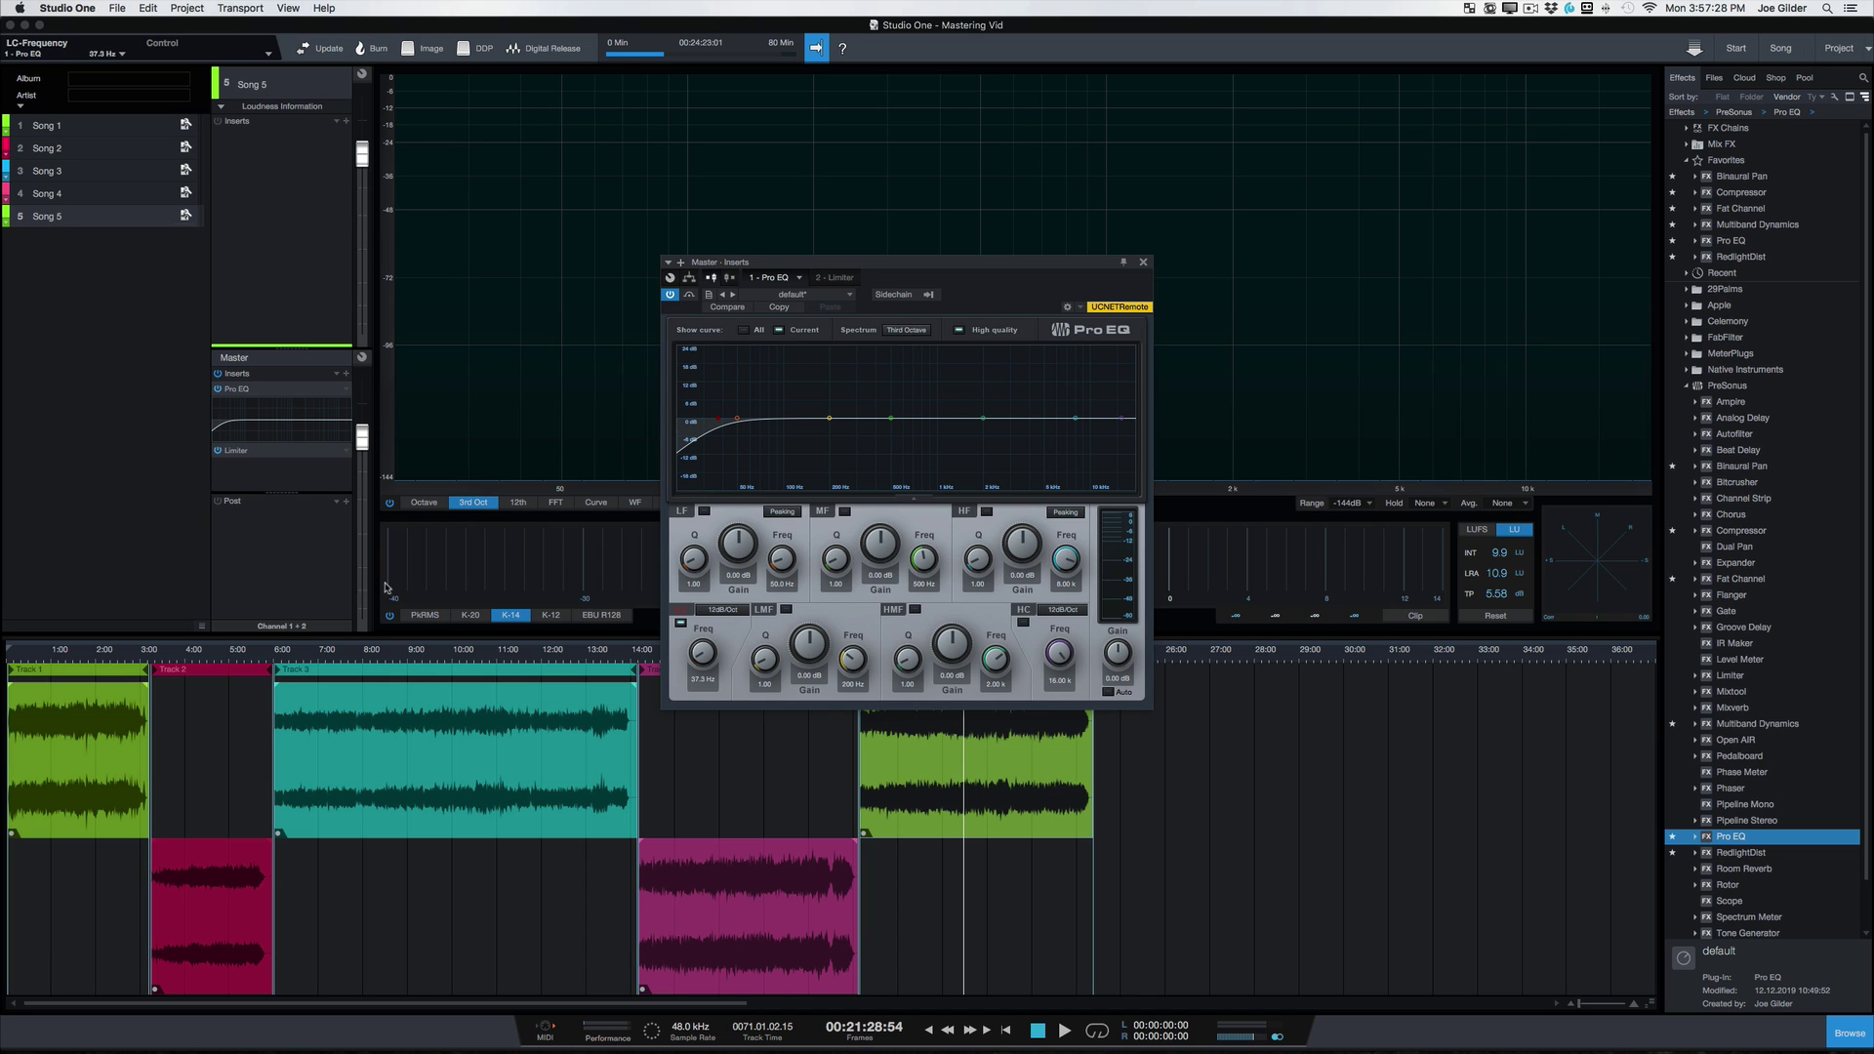
click(1145, 262)
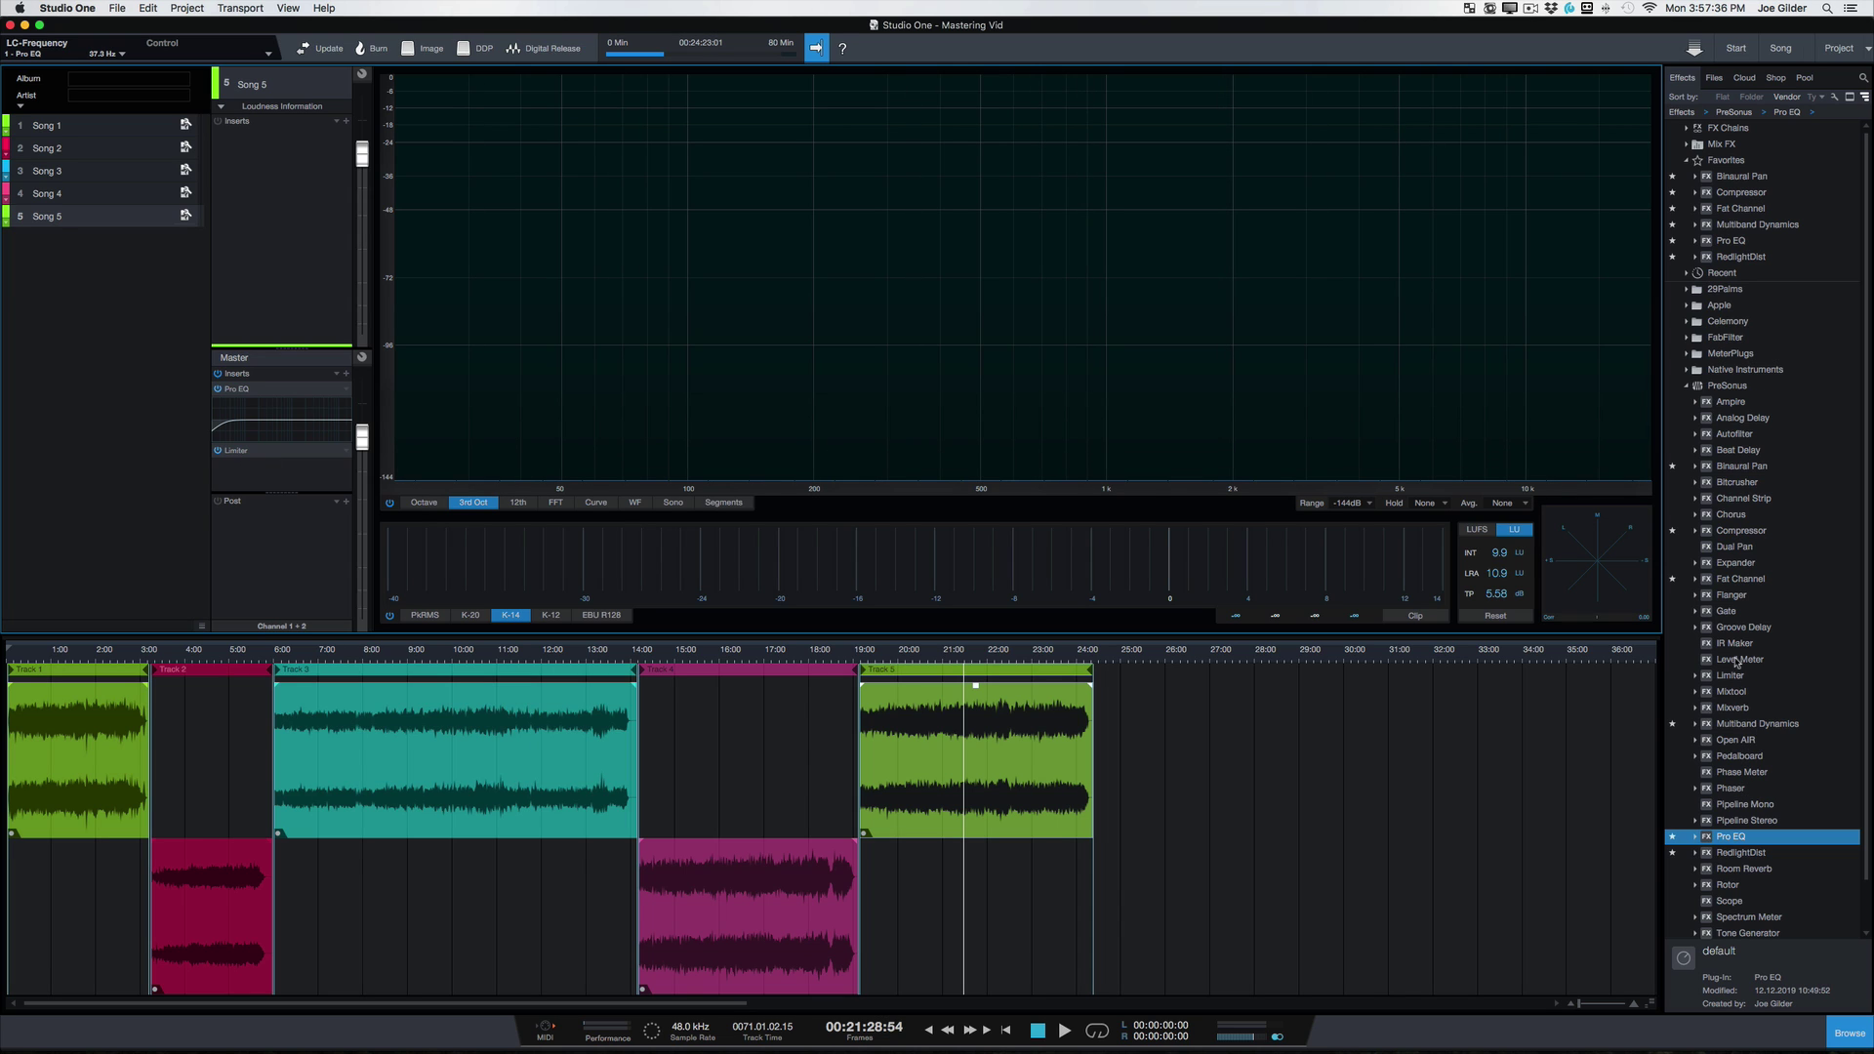
Step: Add a Level Meter to the master post-fader inserts, resizing and moving its window before closing it
drag(1737, 661, 348, 543)
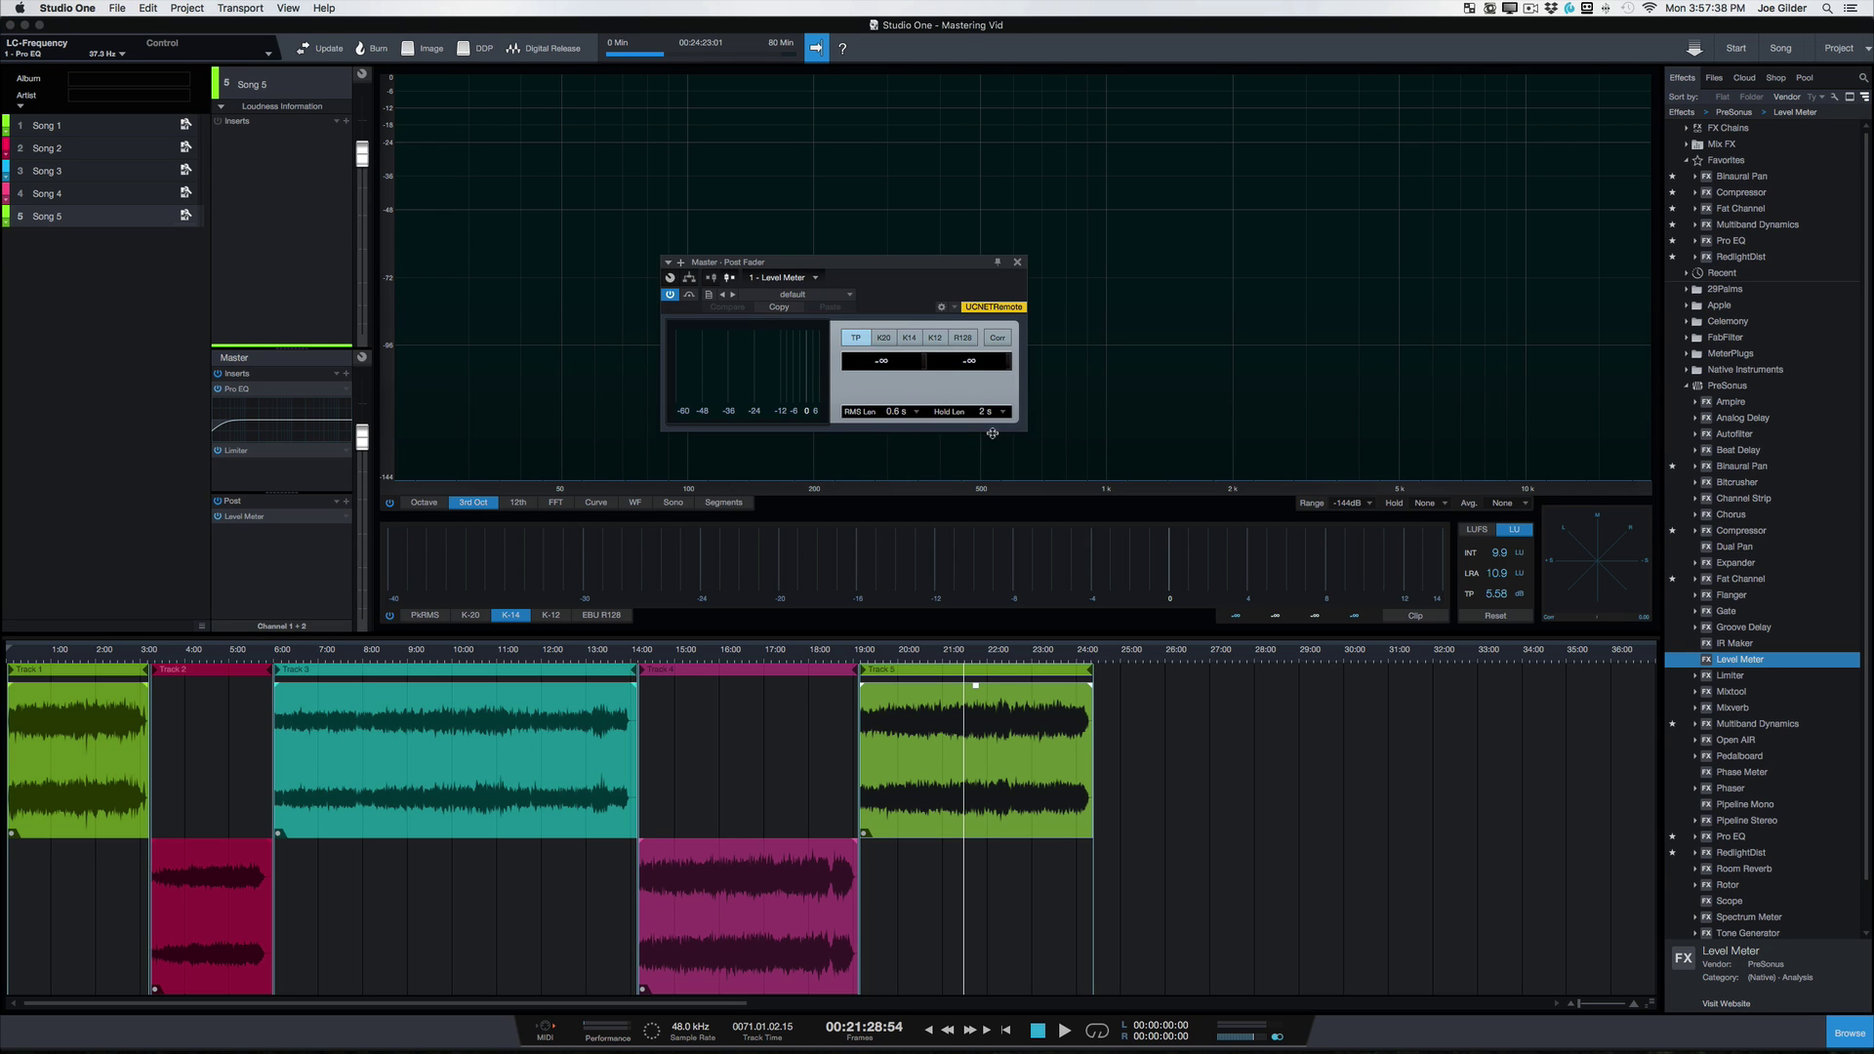
drag(1025, 435, 952, 849)
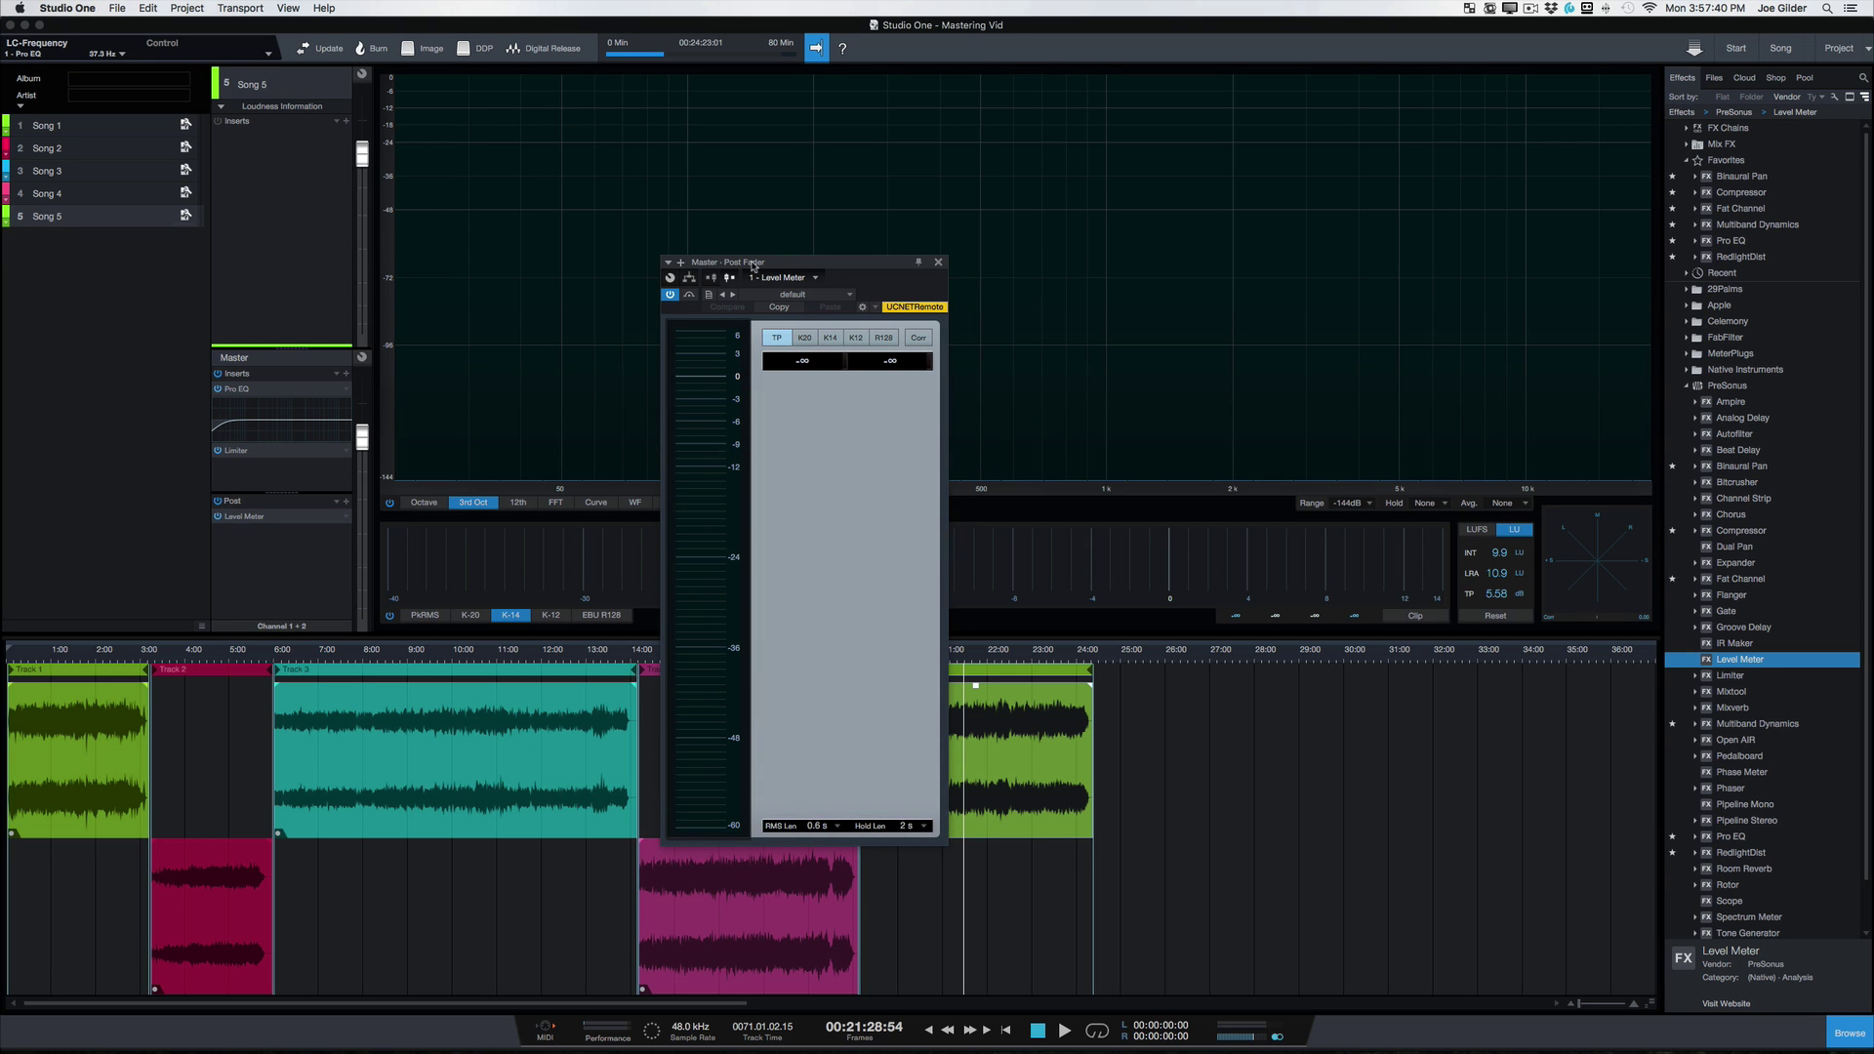
drag(756, 265, 1801, 310)
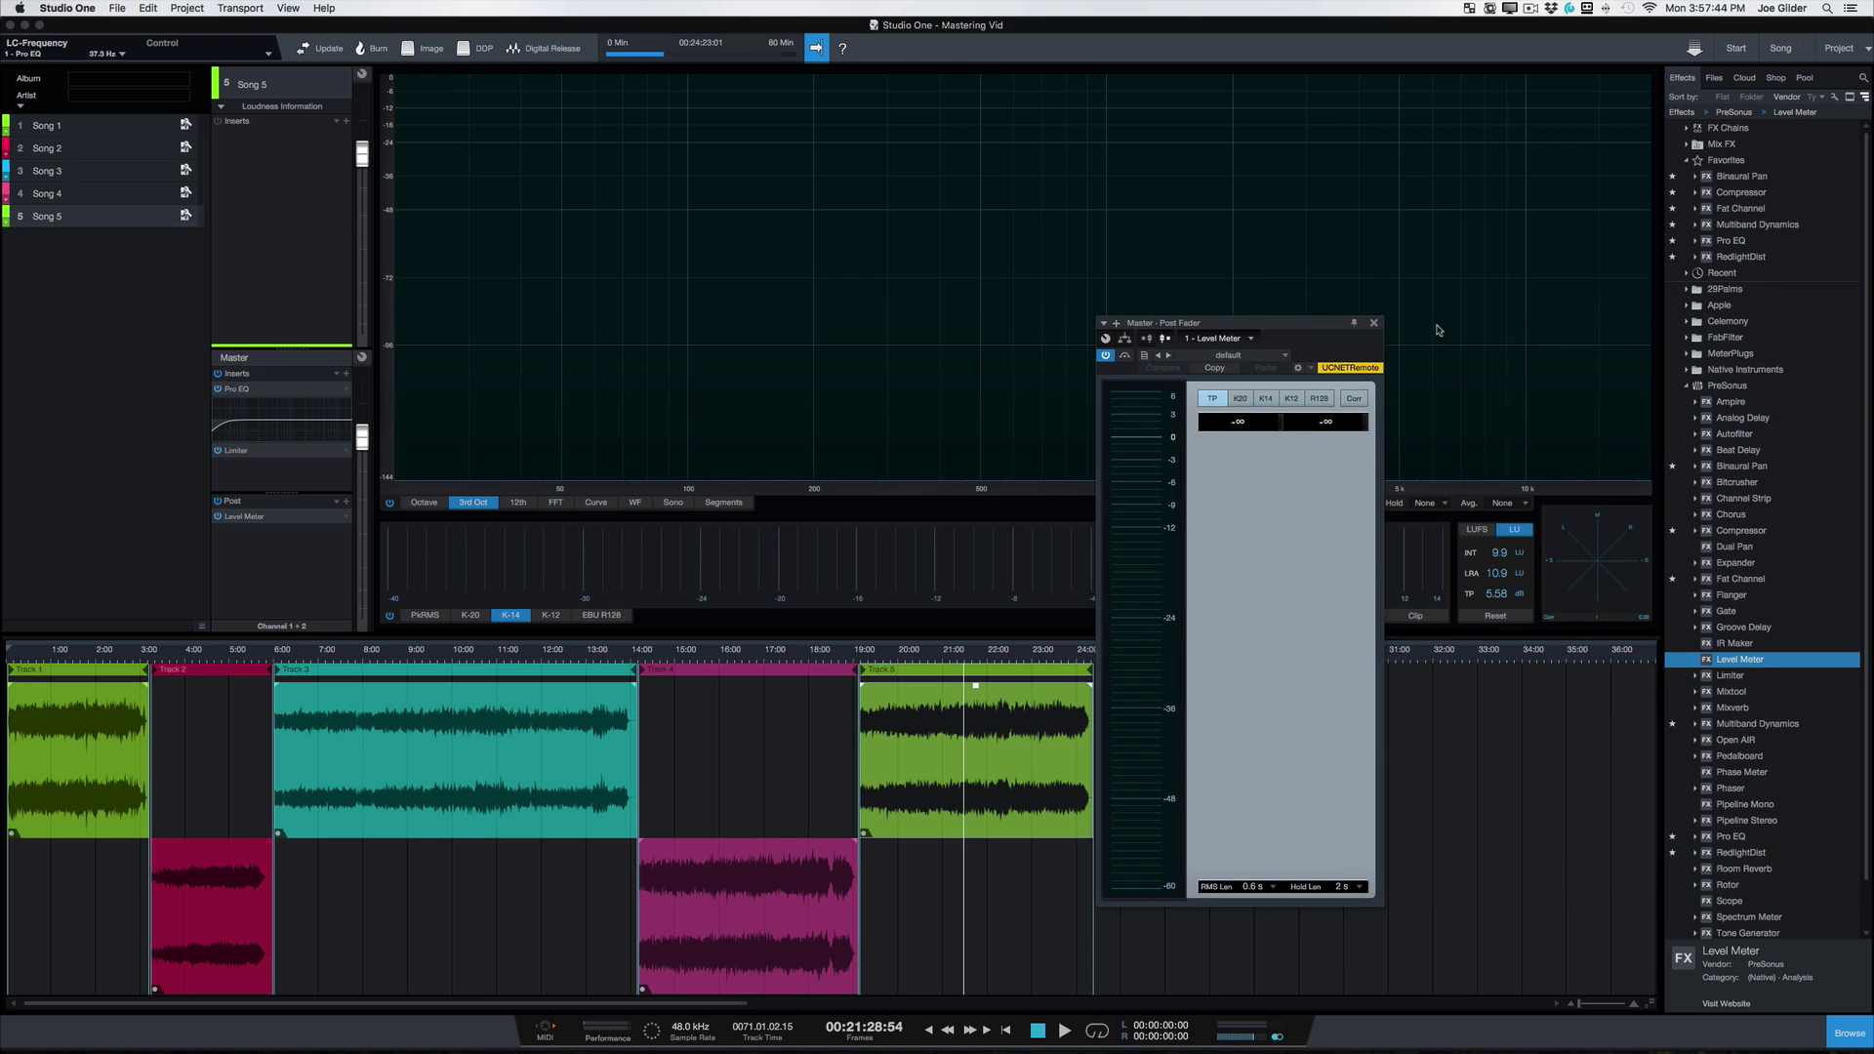
click(1378, 323)
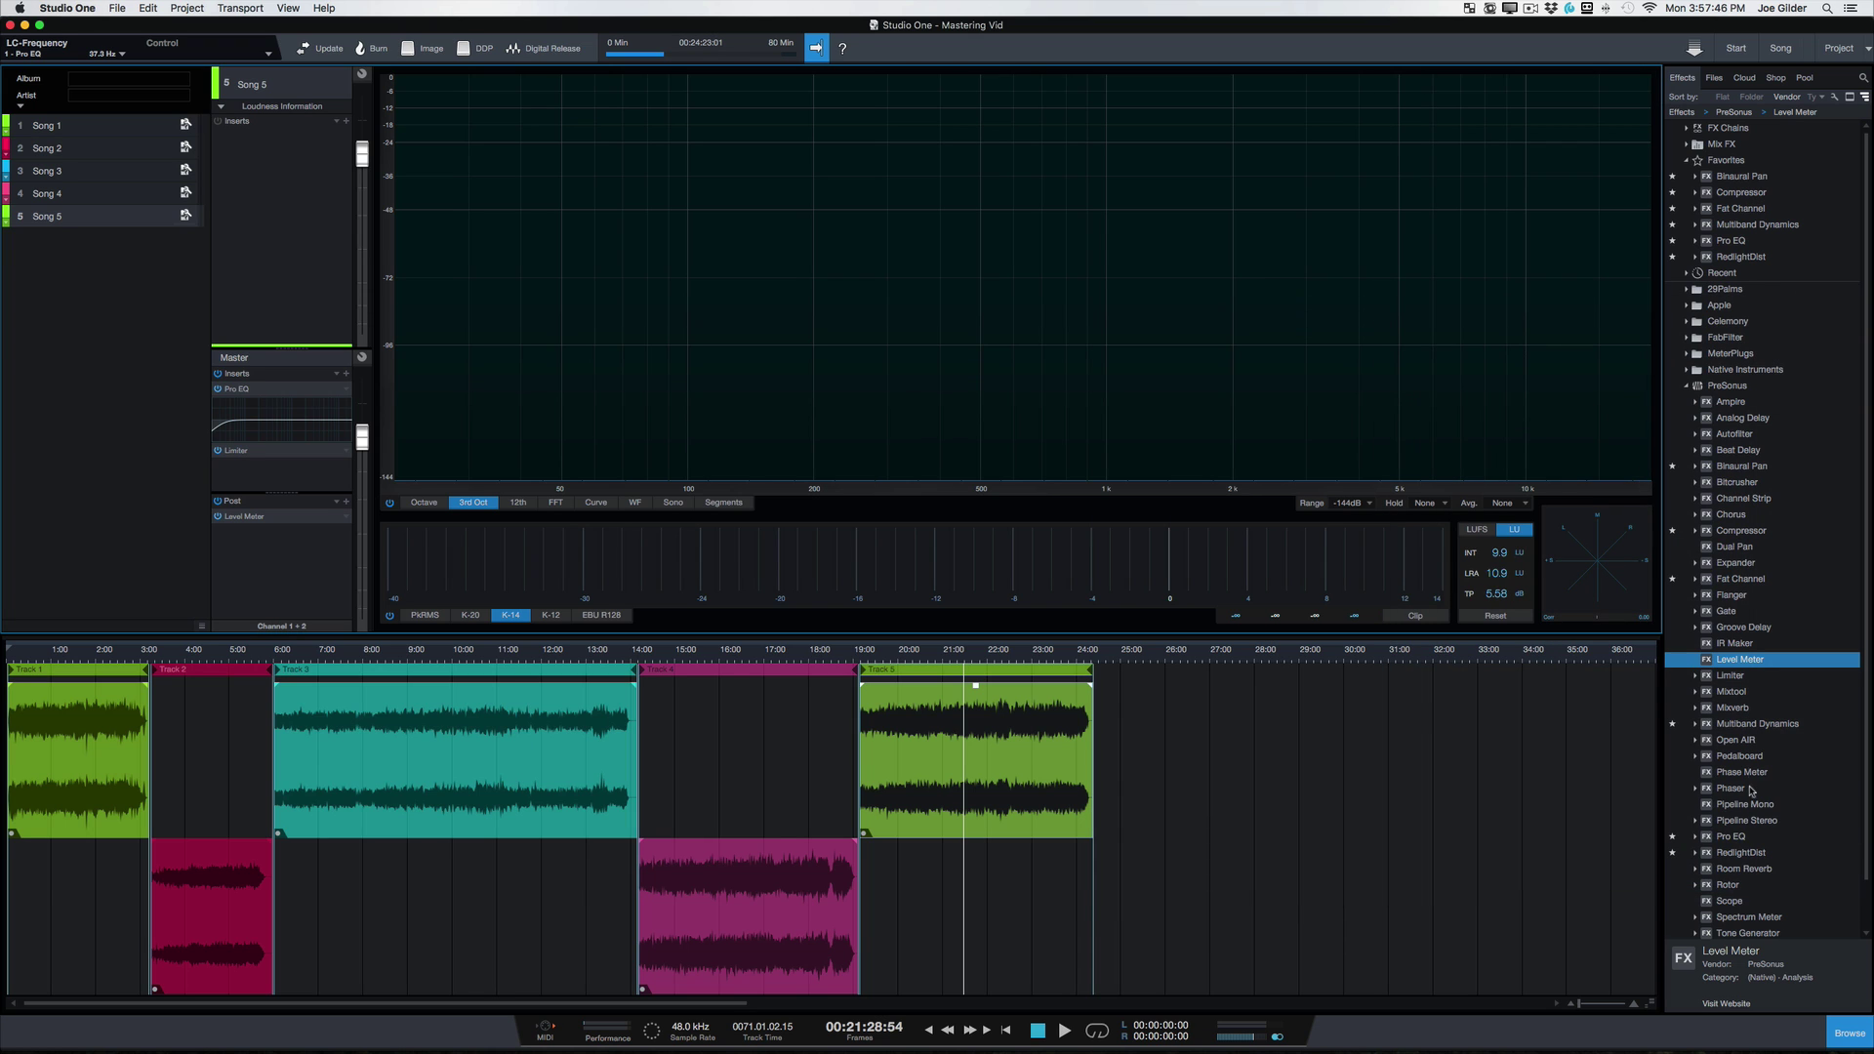
Step: Add a Phase Meter after the Level Meter, enlarge its window, and start playback to watch it
drag(1739, 774, 312, 570)
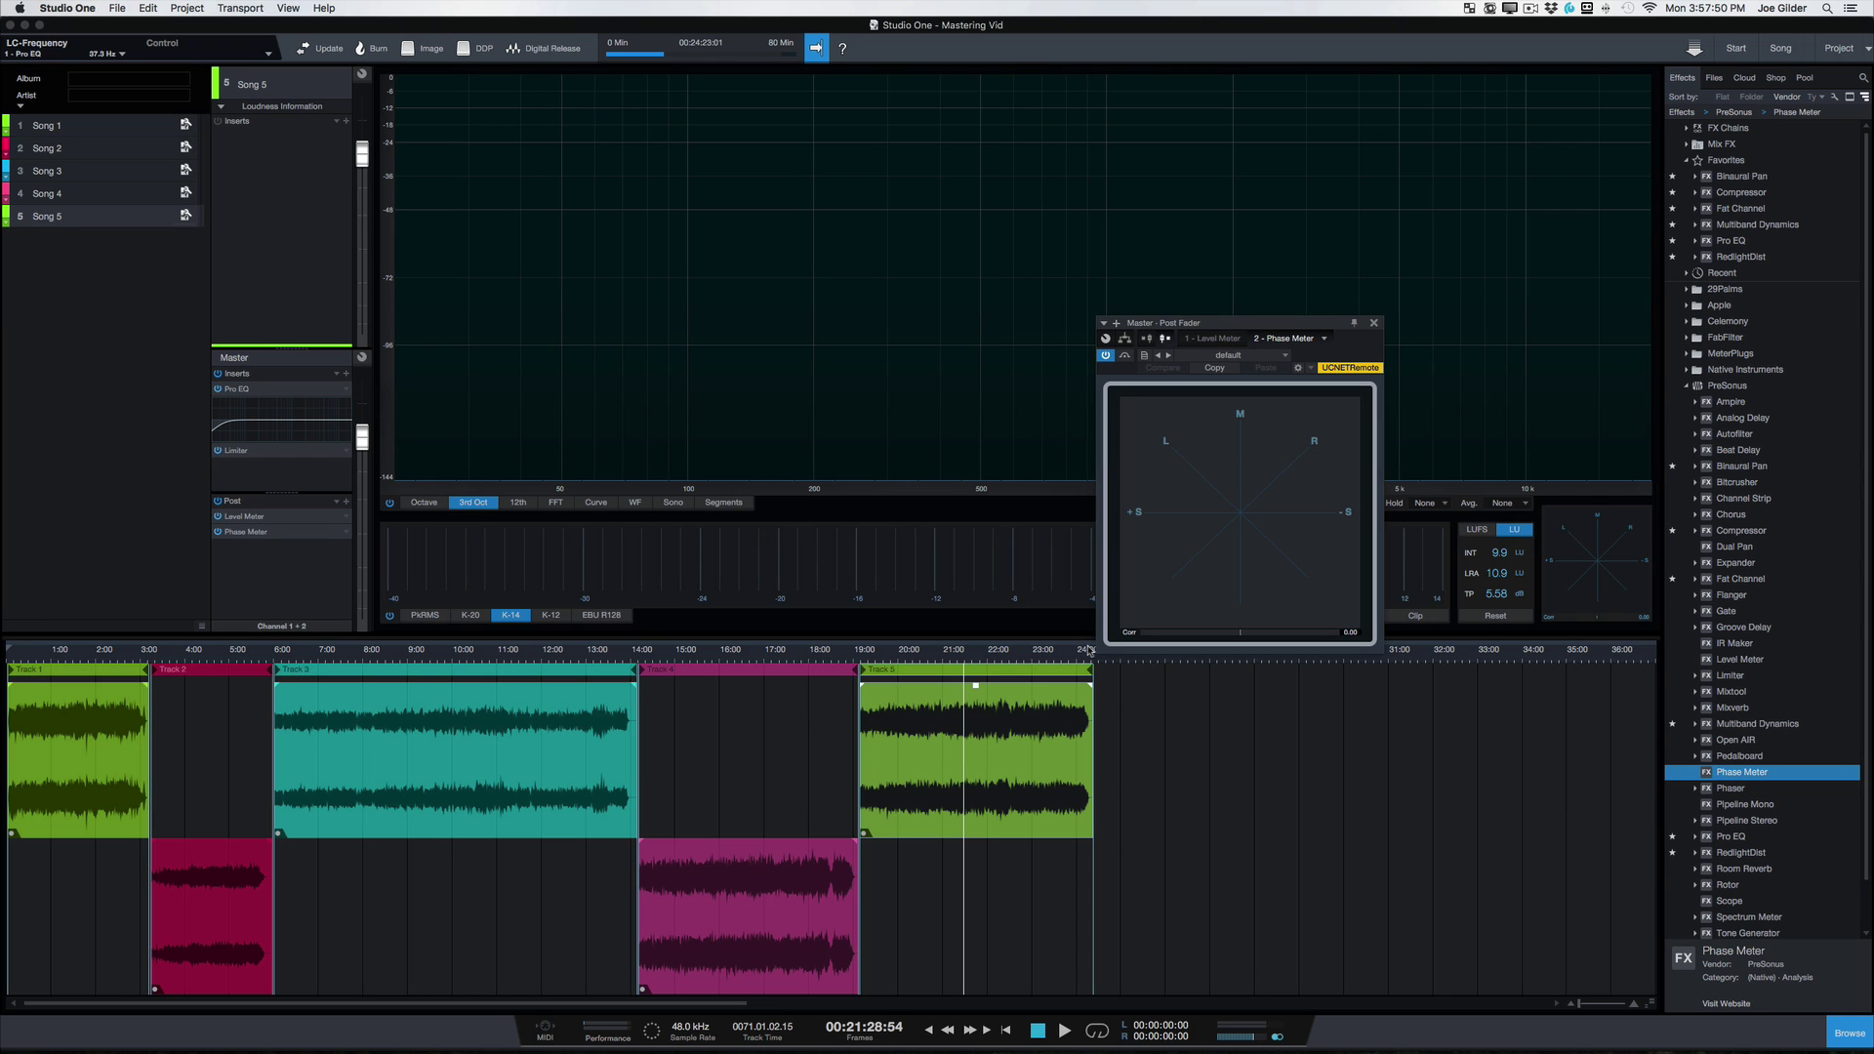
drag(1096, 644, 444, 644)
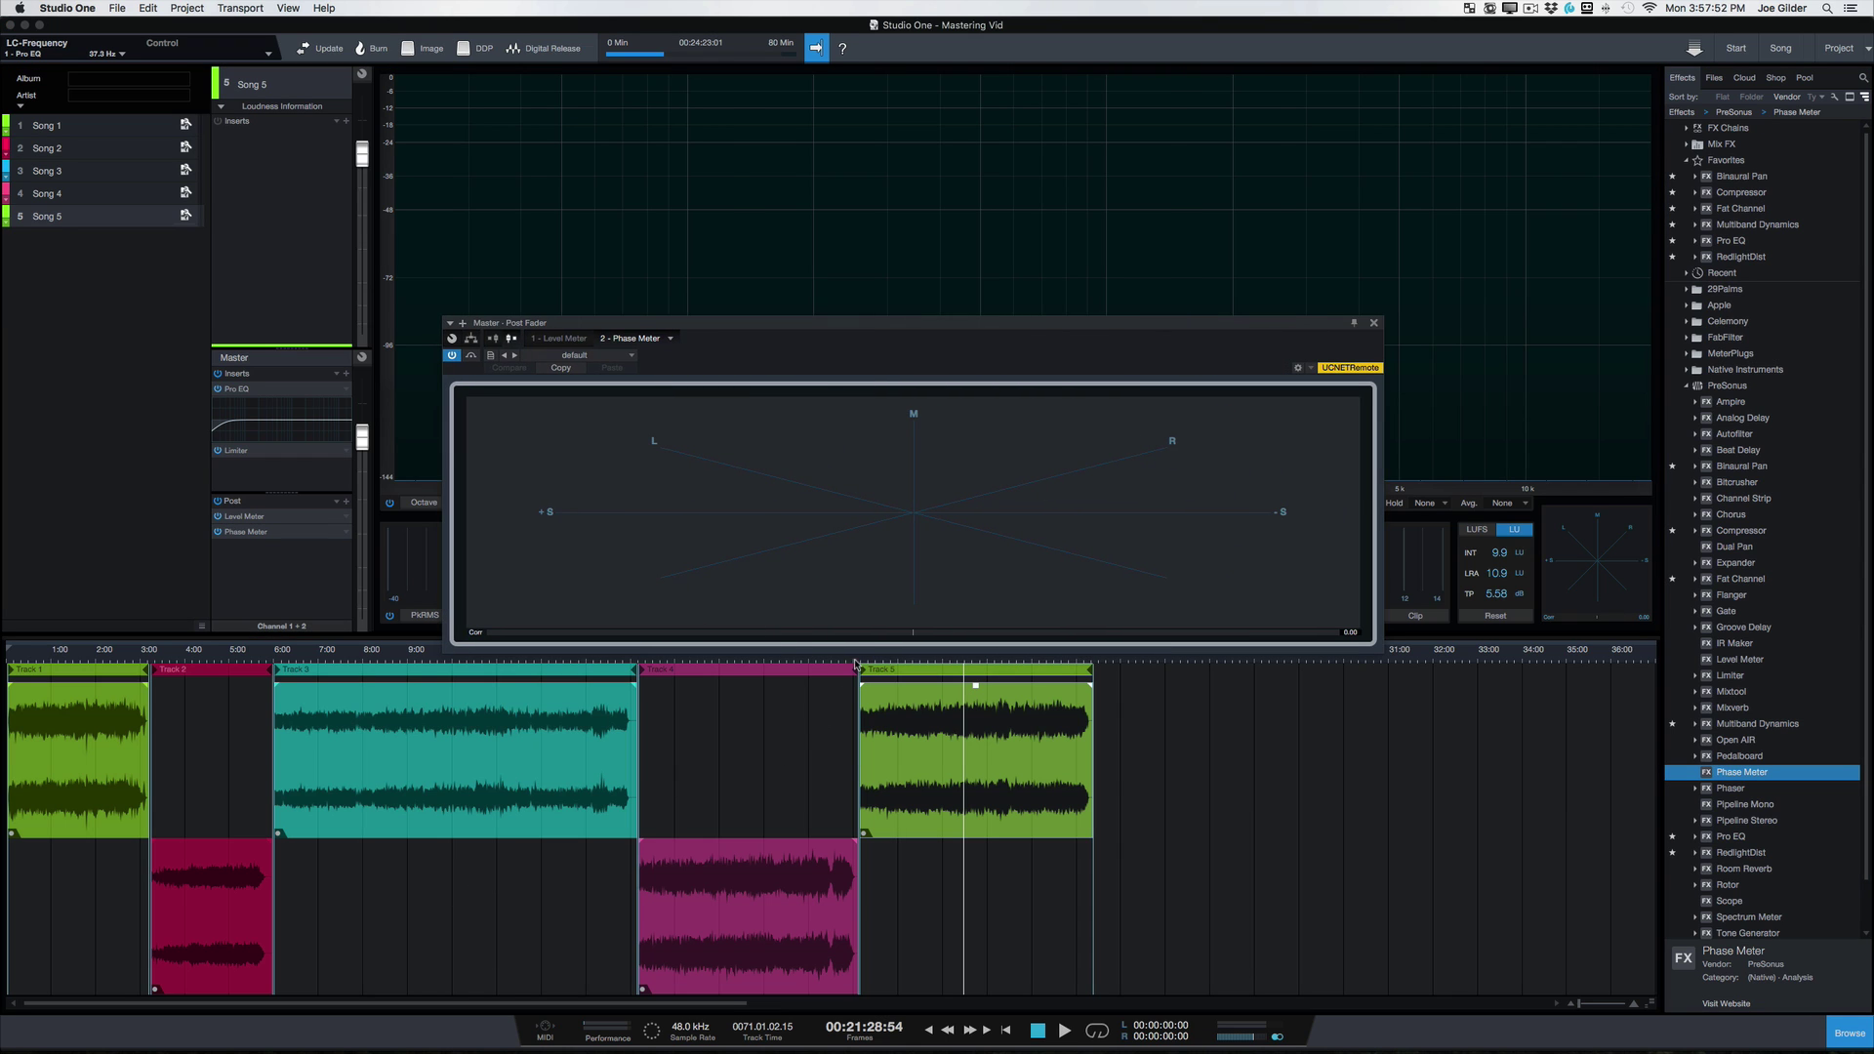
drag(859, 652, 859, 1016)
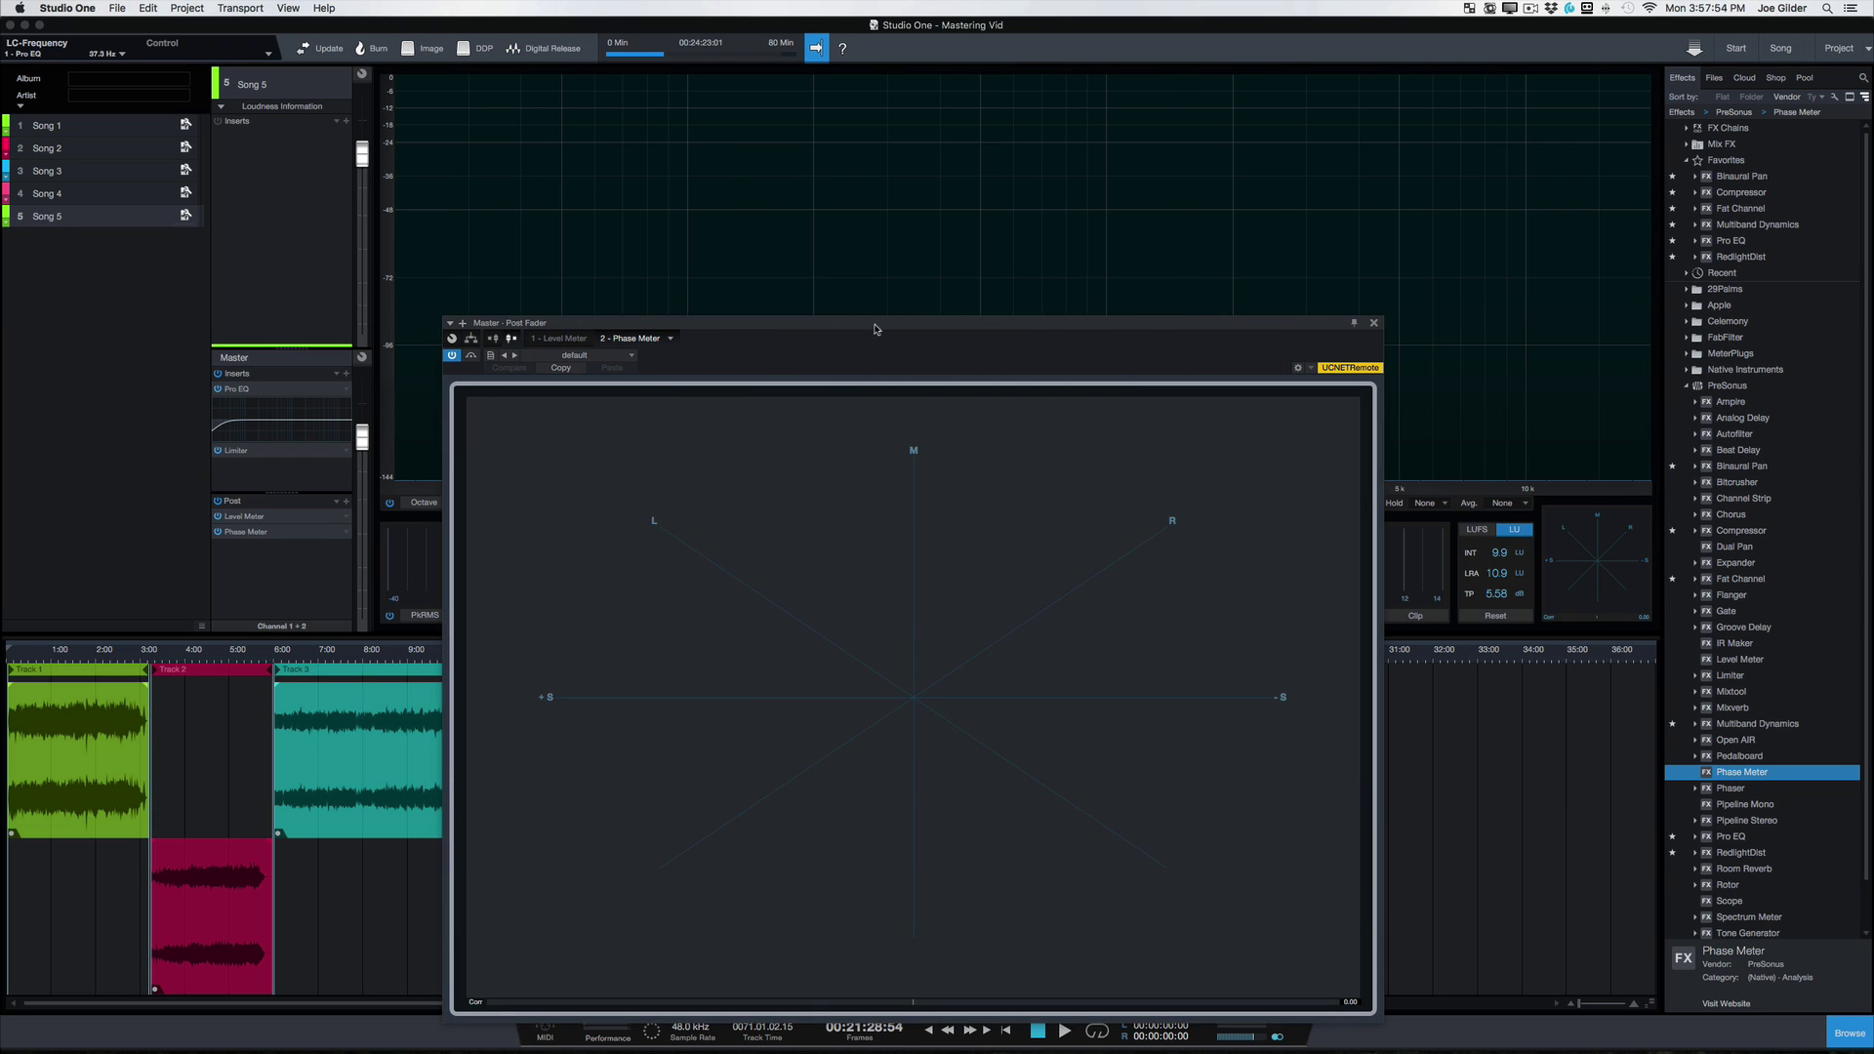
drag(874, 329, 859, 217)
key(space)
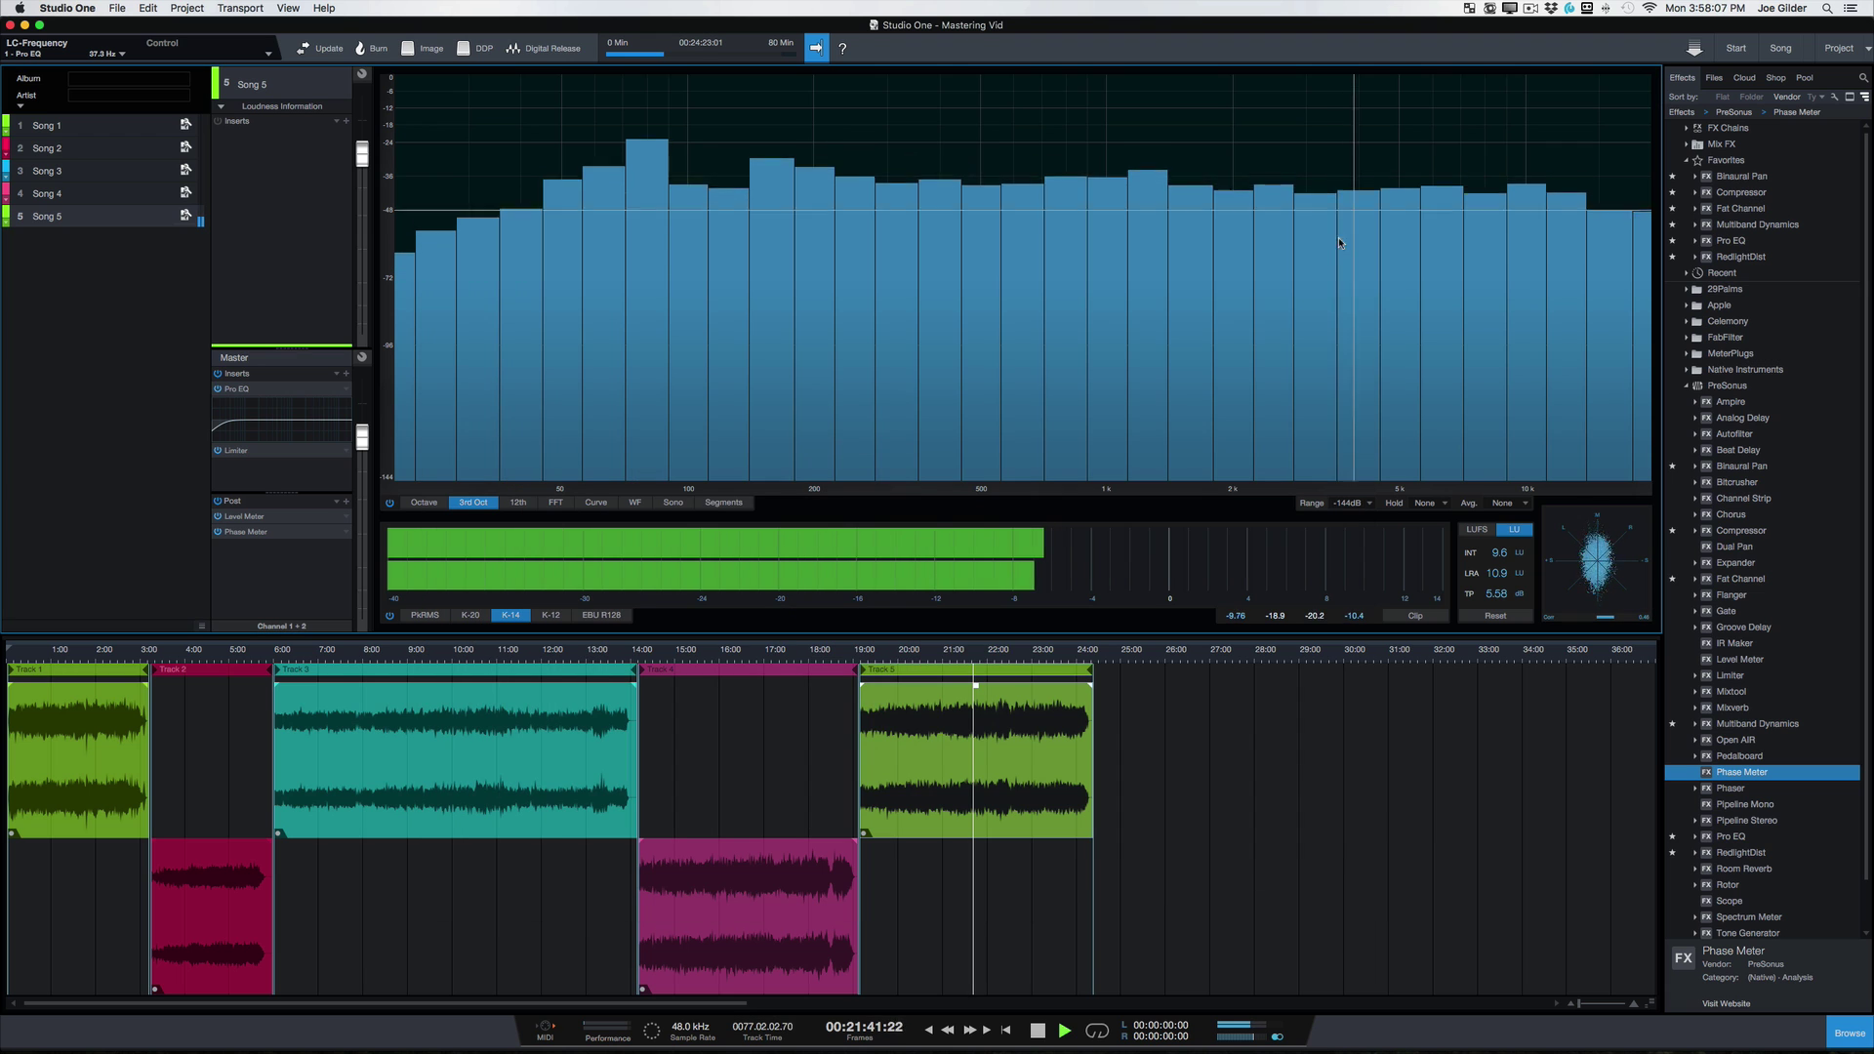
Step: Close the Phase Meter window and stop playback
click(1357, 211)
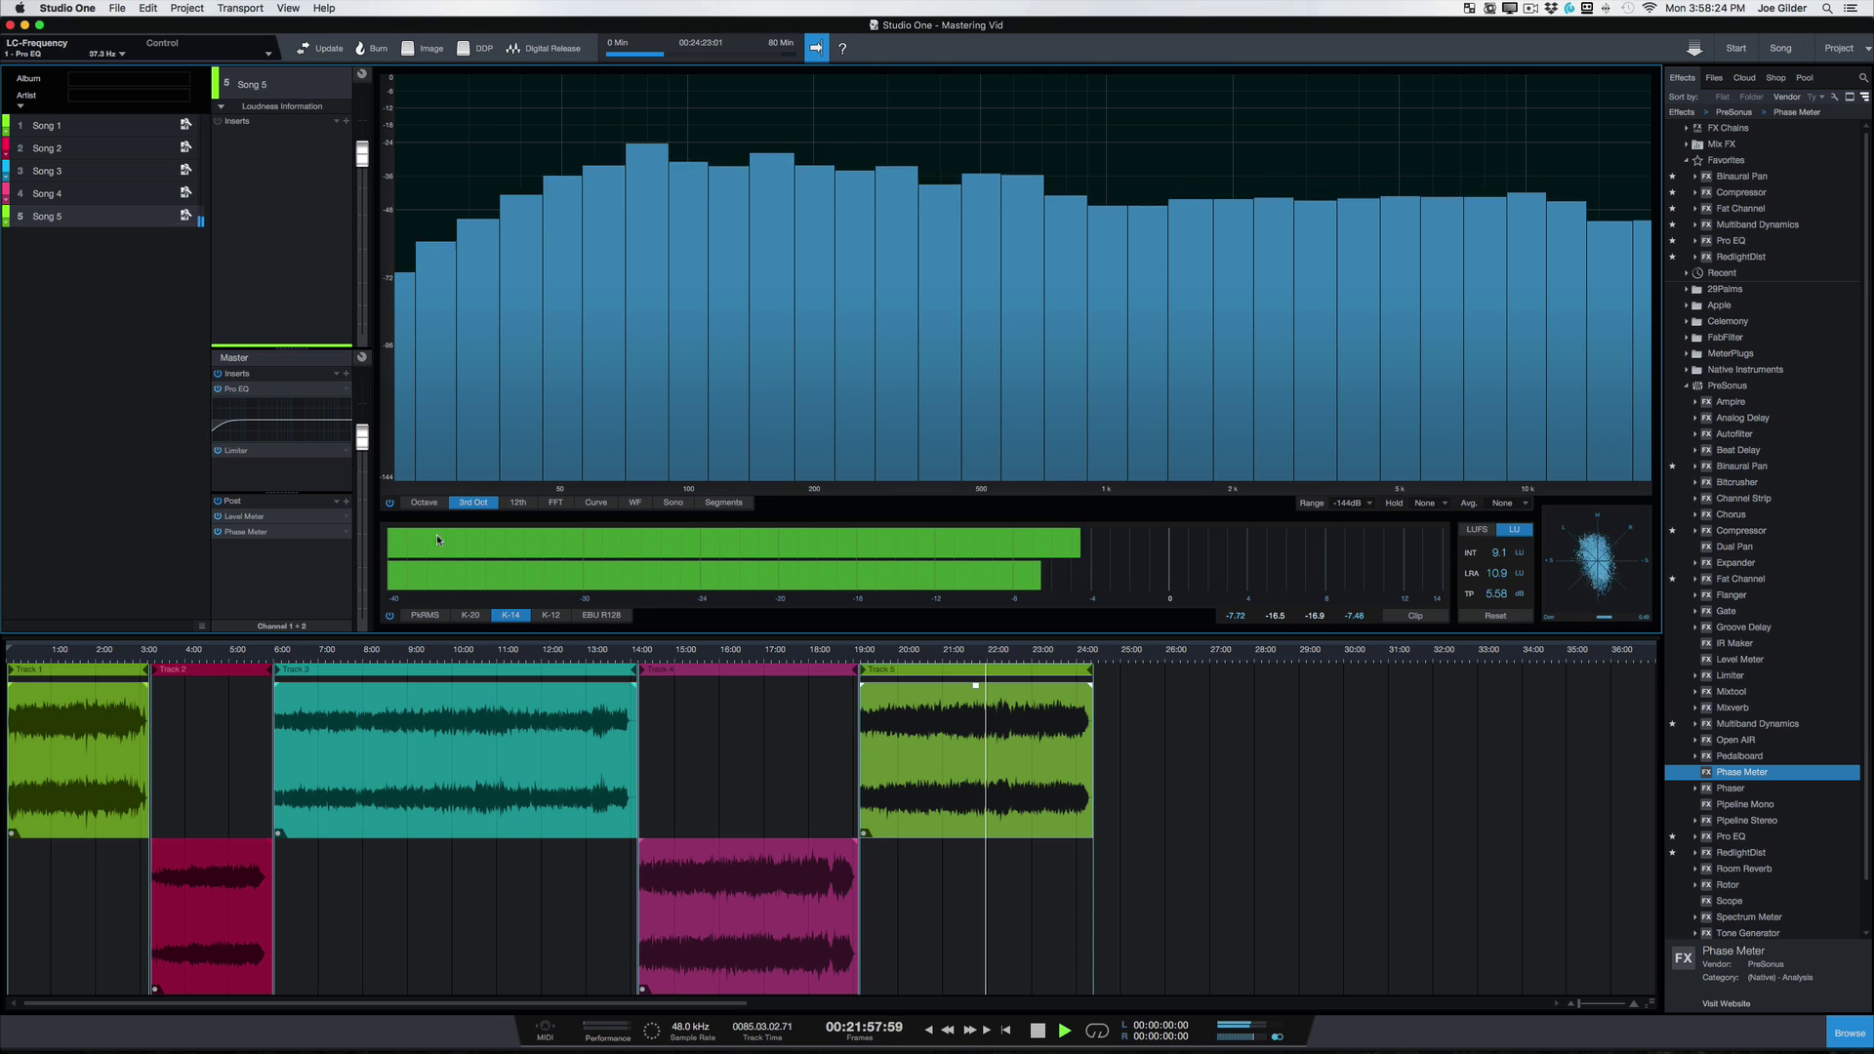
key(space)
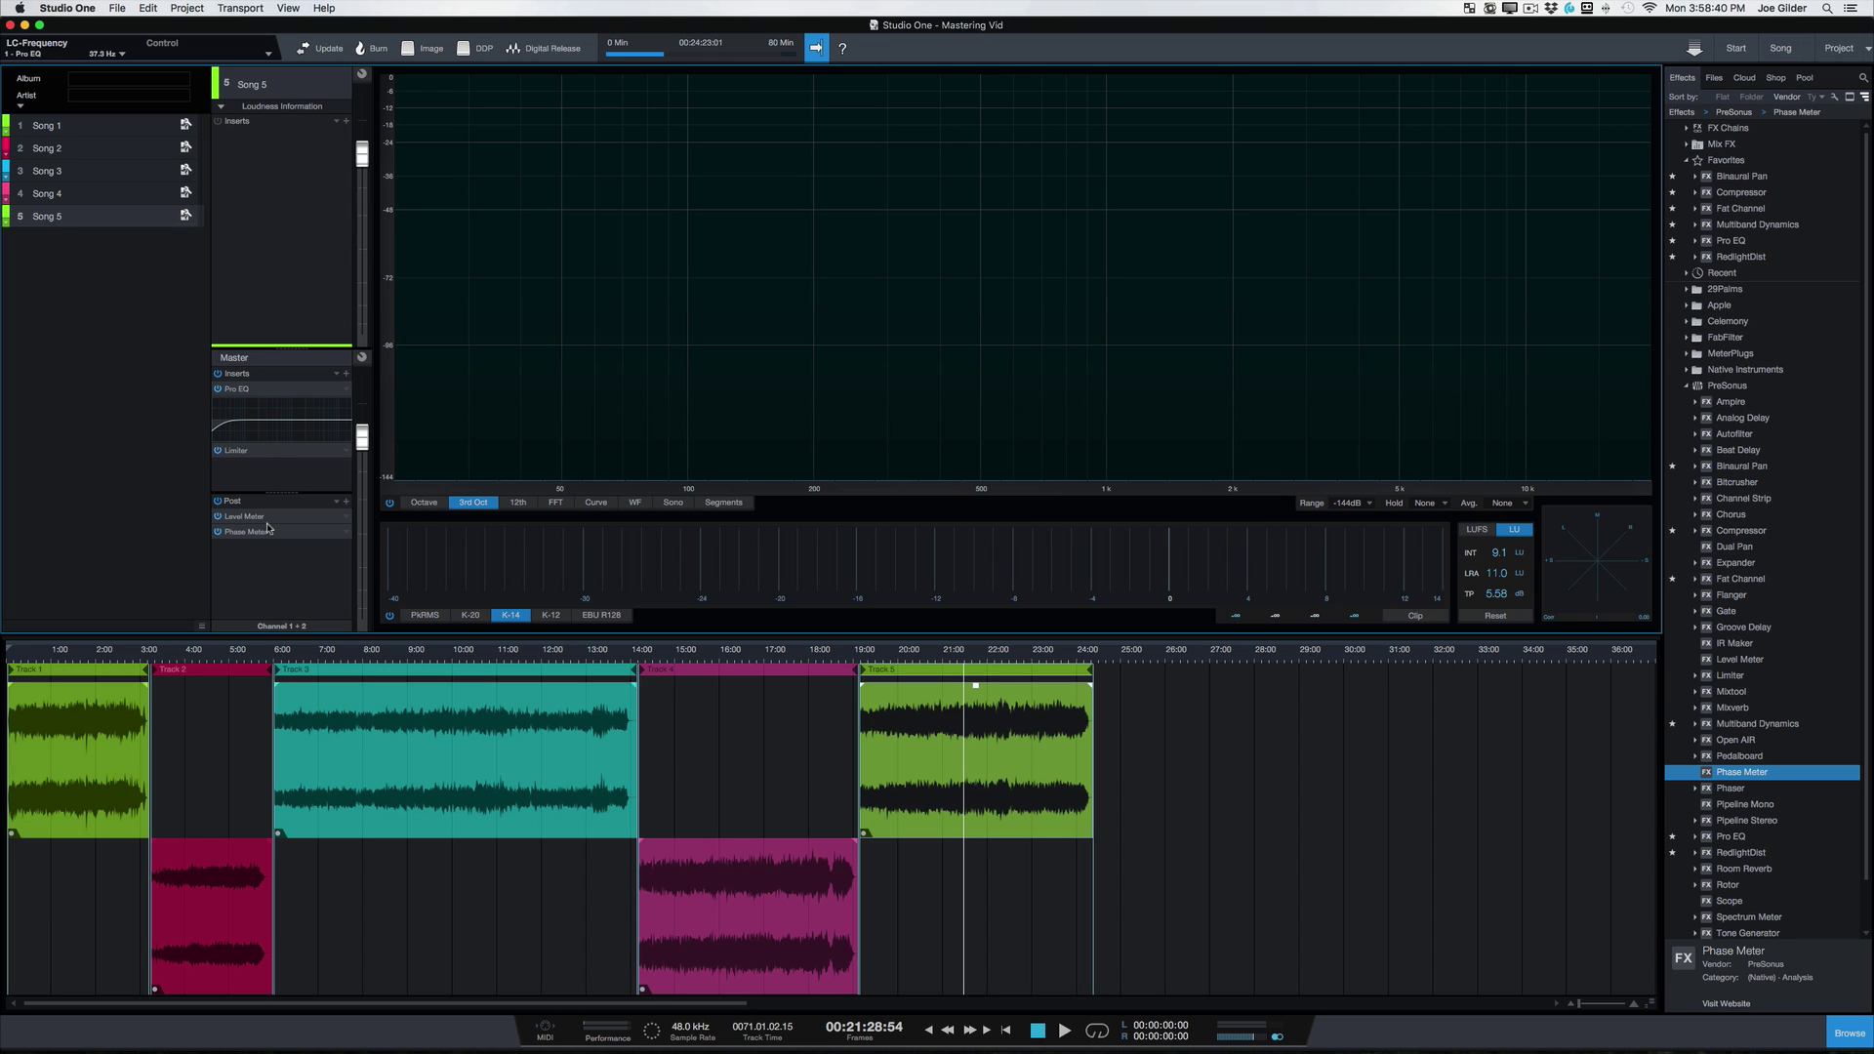
click(254, 451)
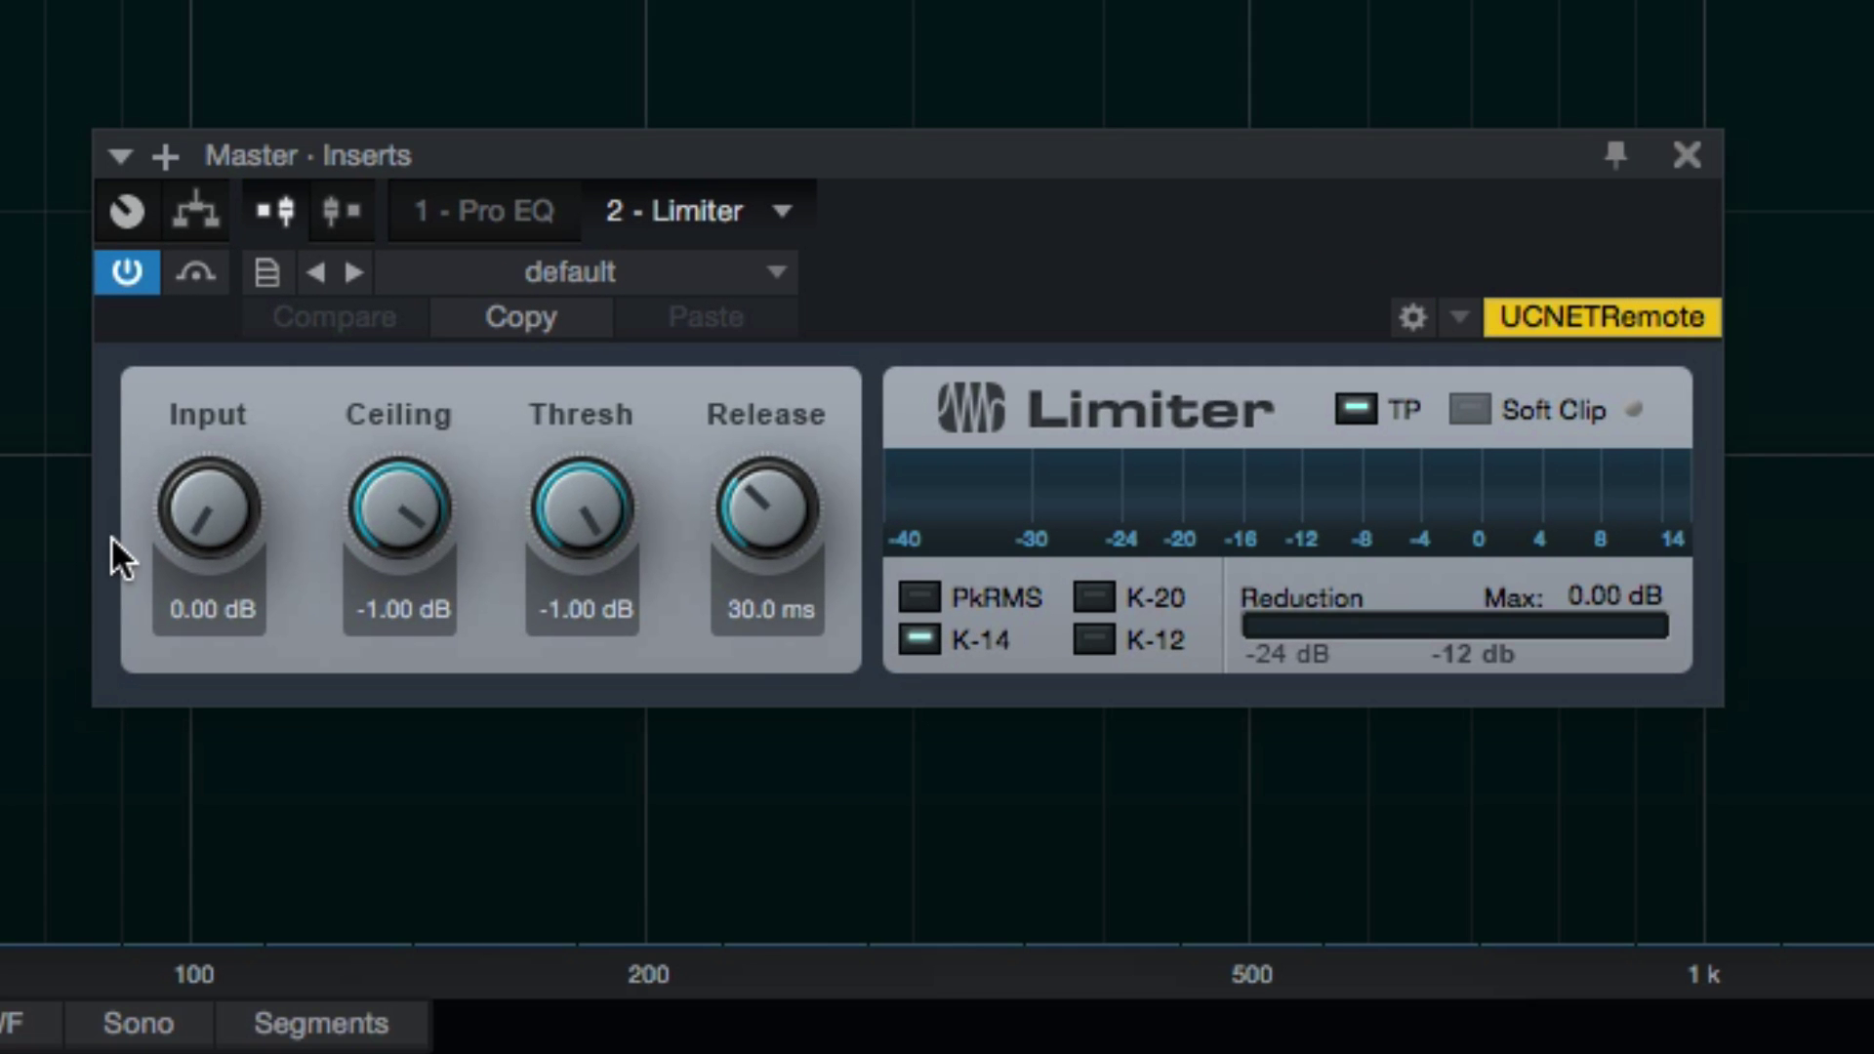
drag(203, 524, 256, 373)
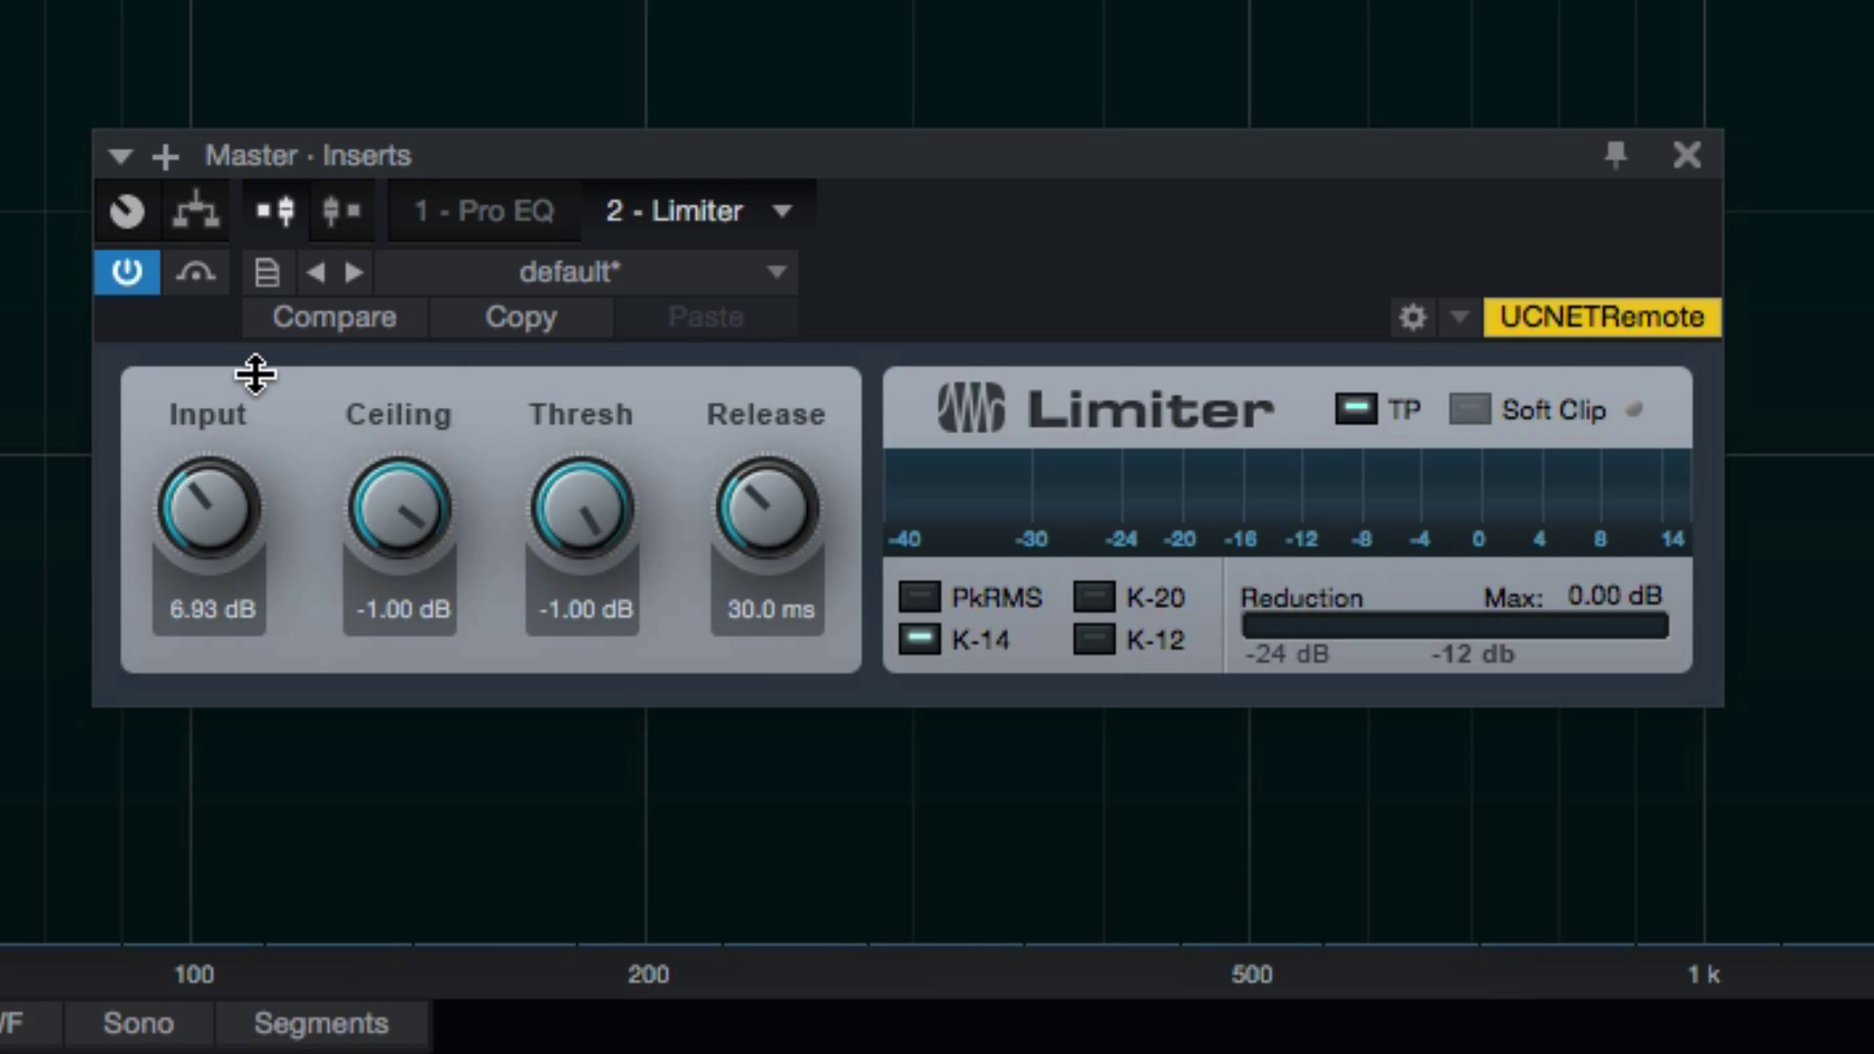
click(195, 613)
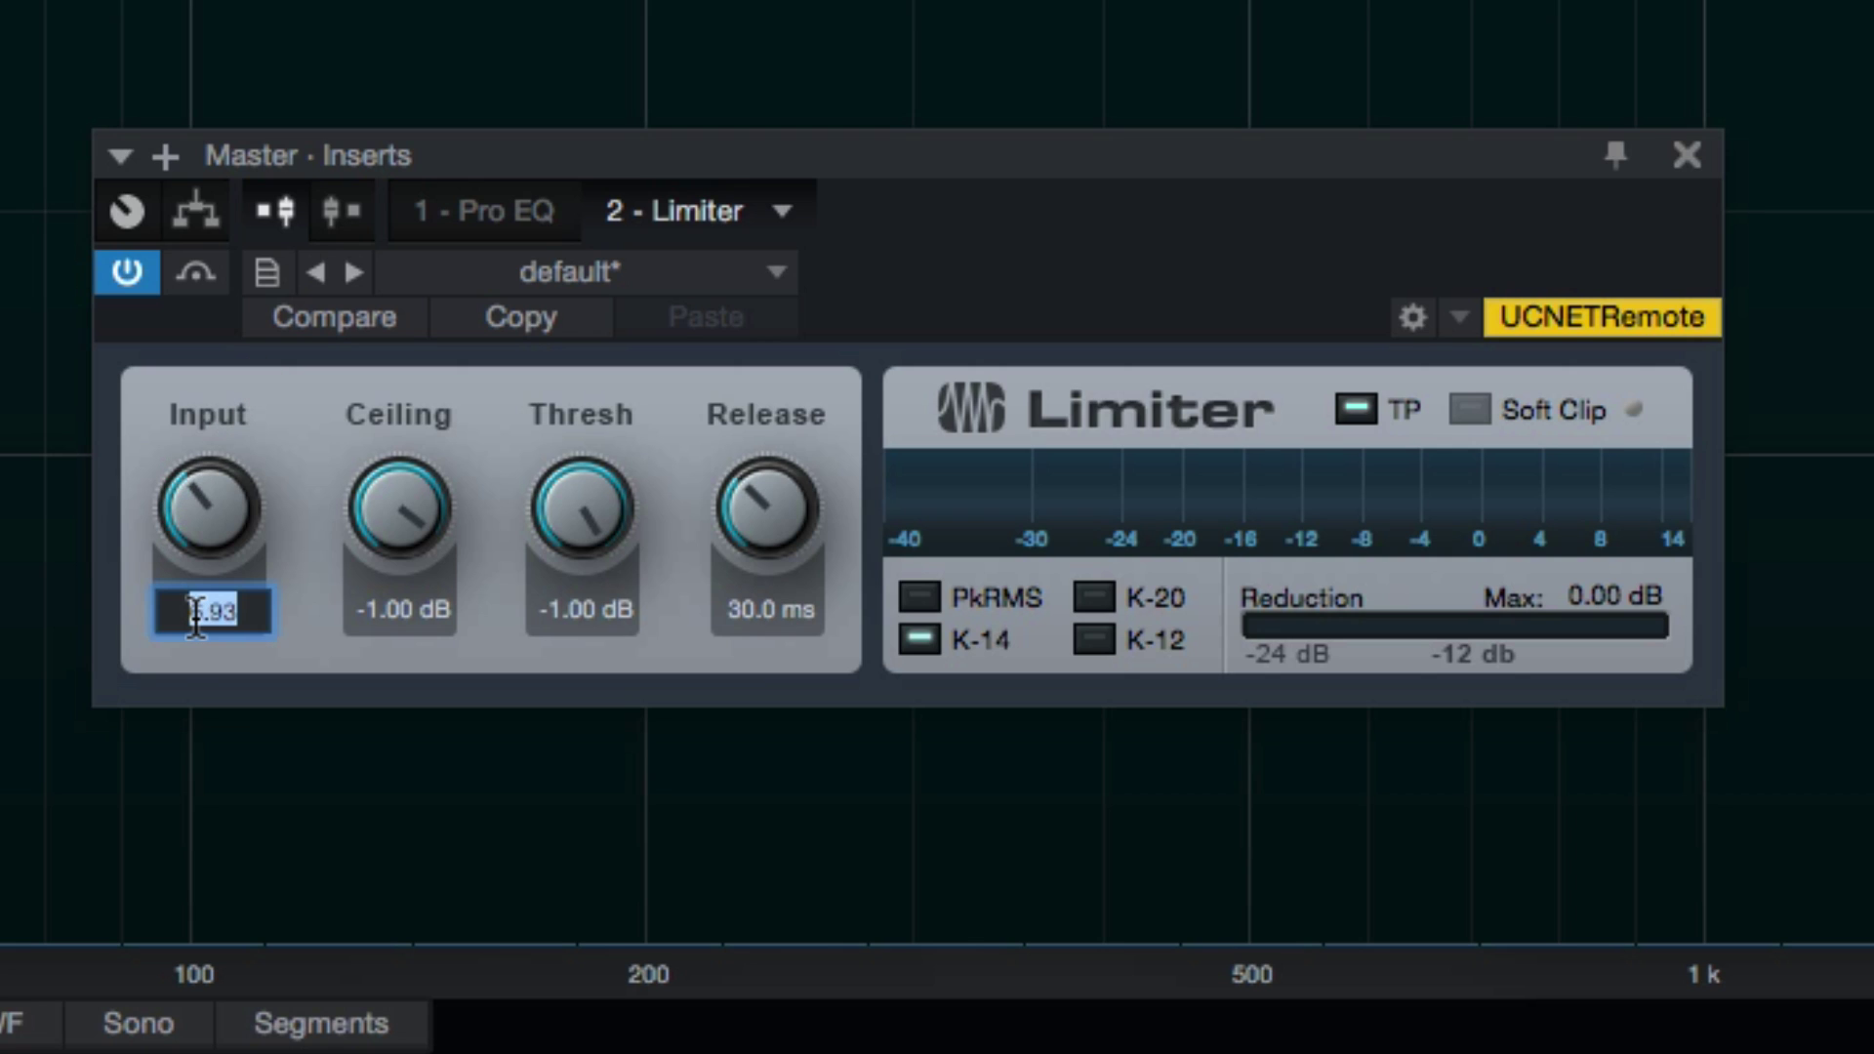
text(8)
key(Return)
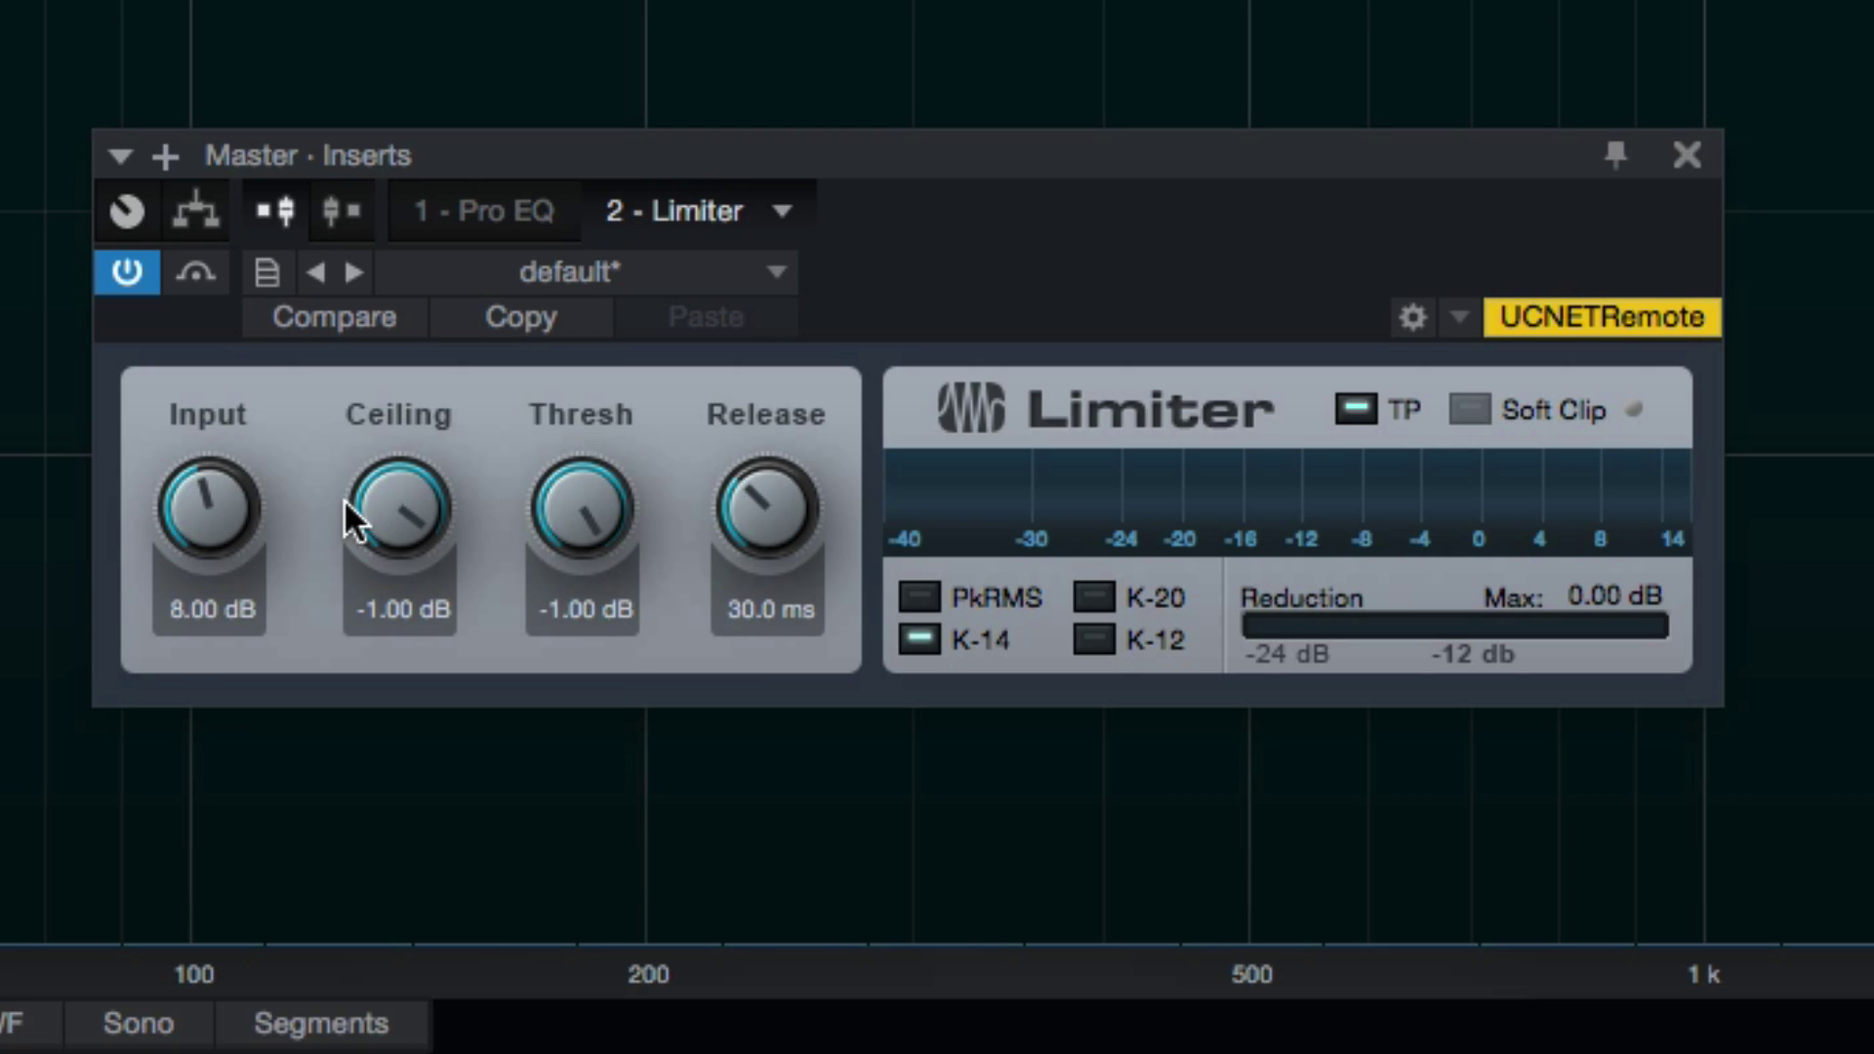
click(211, 609)
text(7)
key(Return)
key(space)
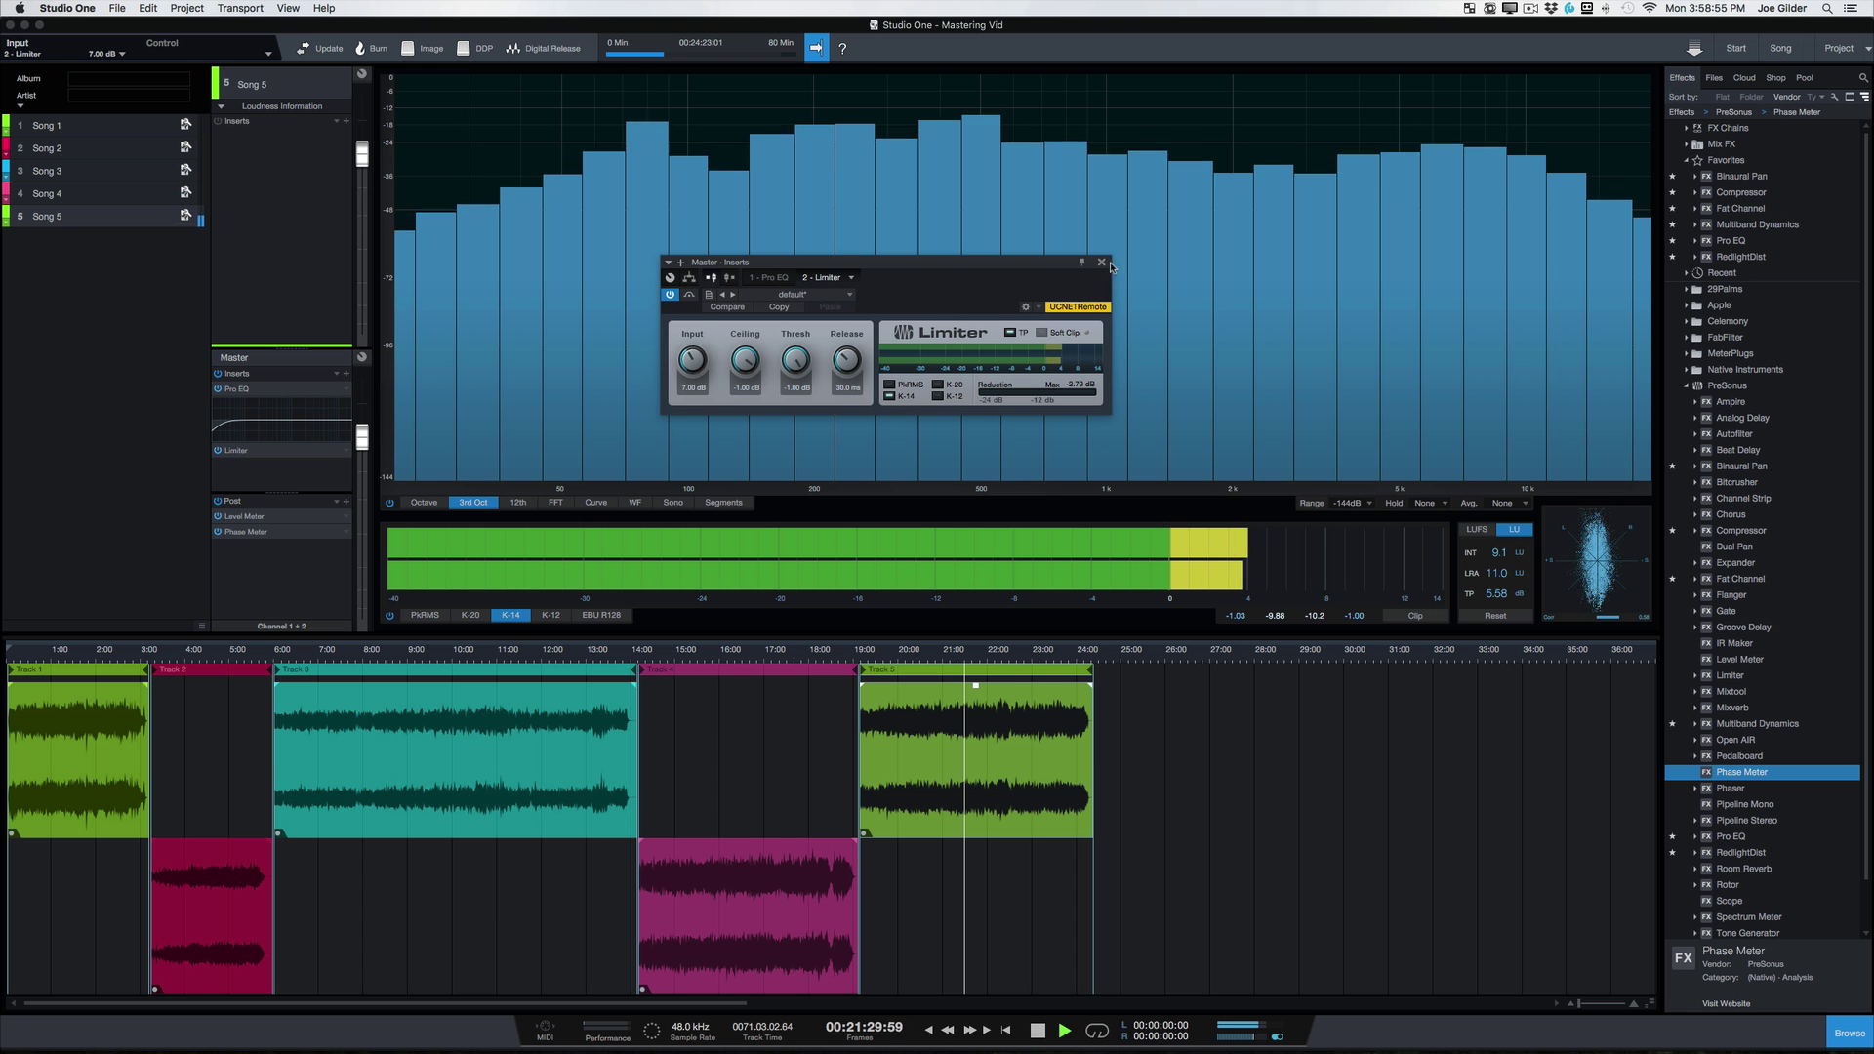
click(1102, 263)
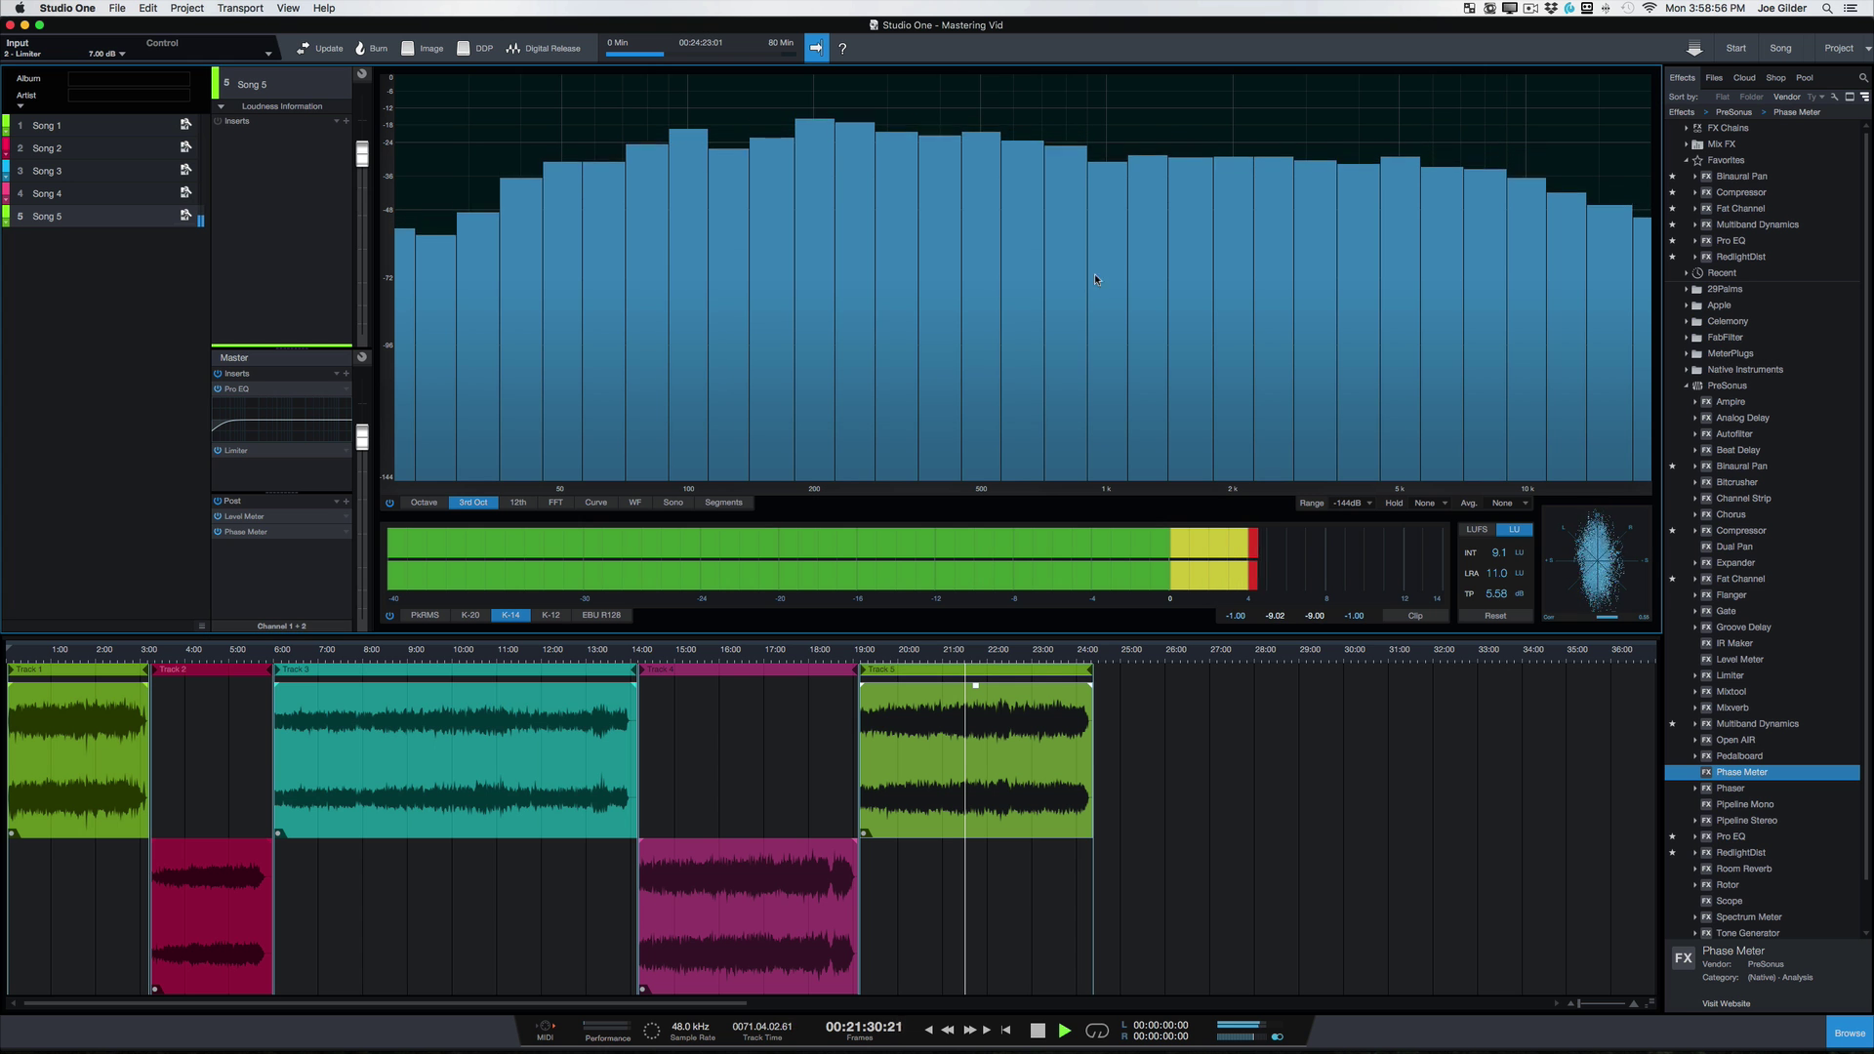
click(774, 661)
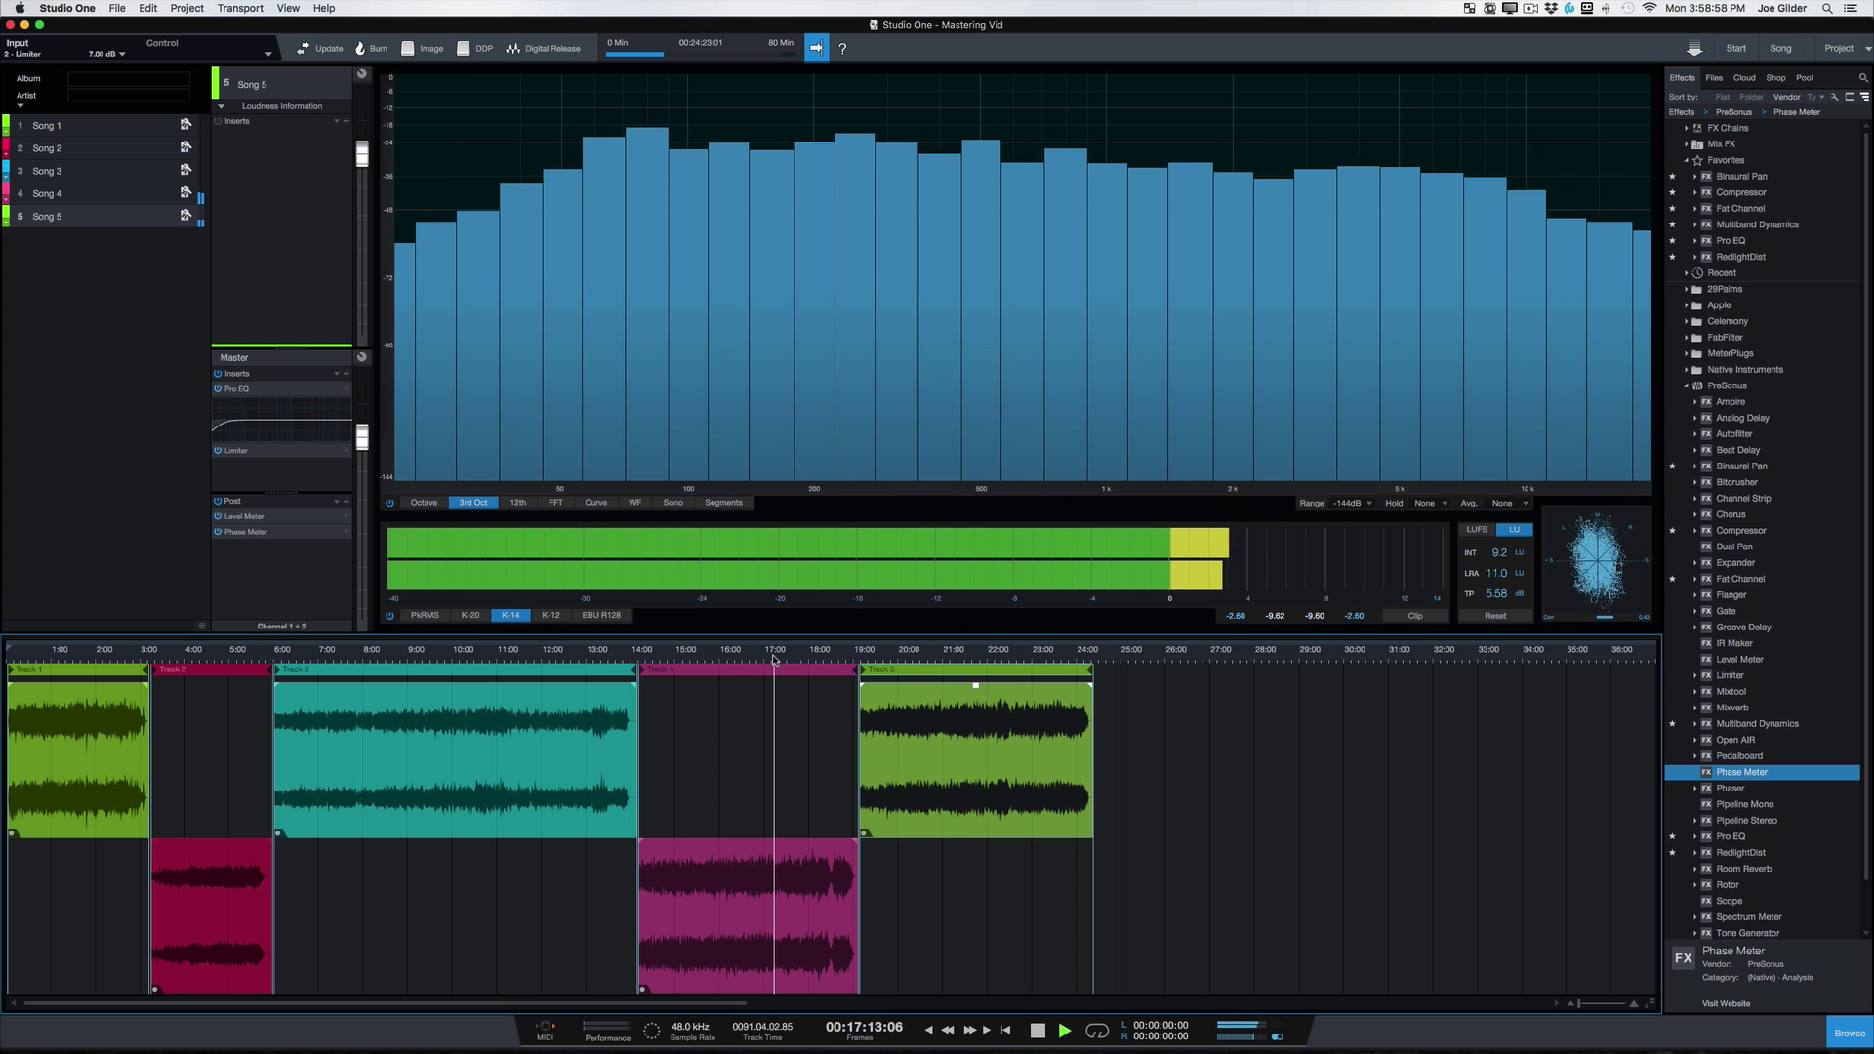
click(520, 651)
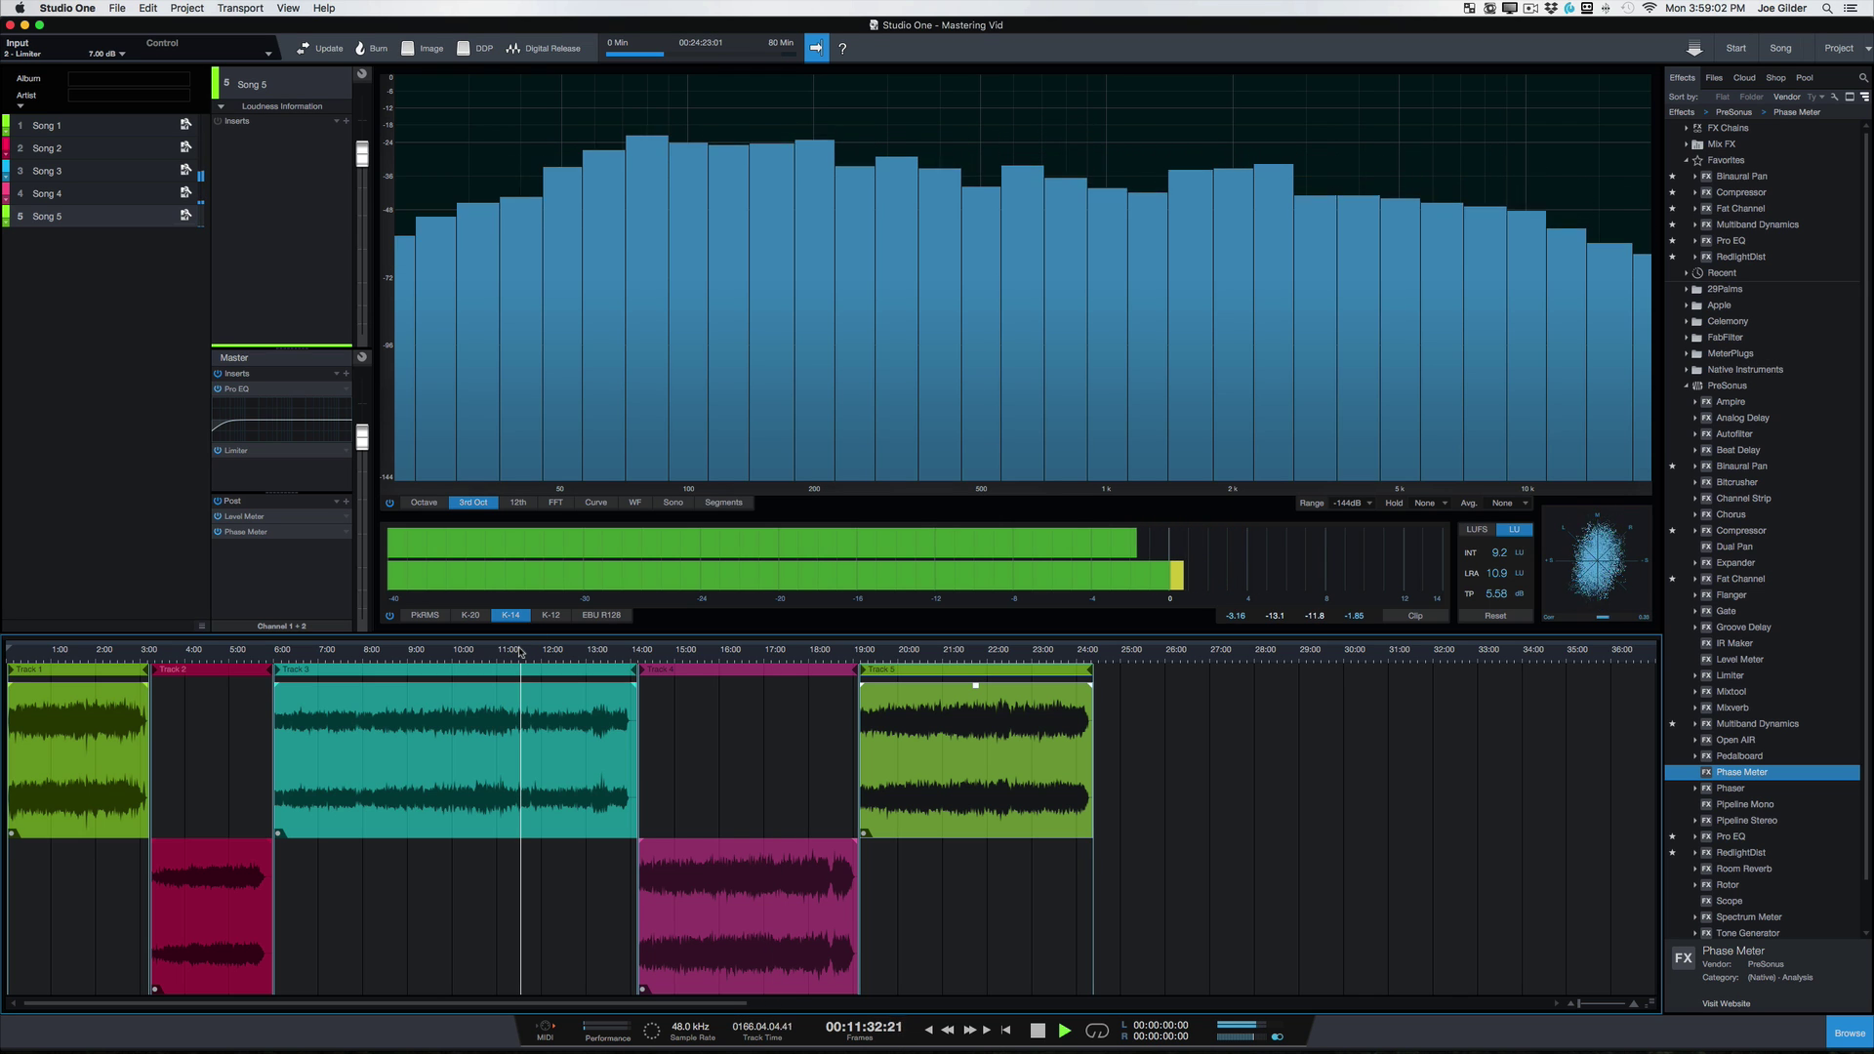
click(219, 662)
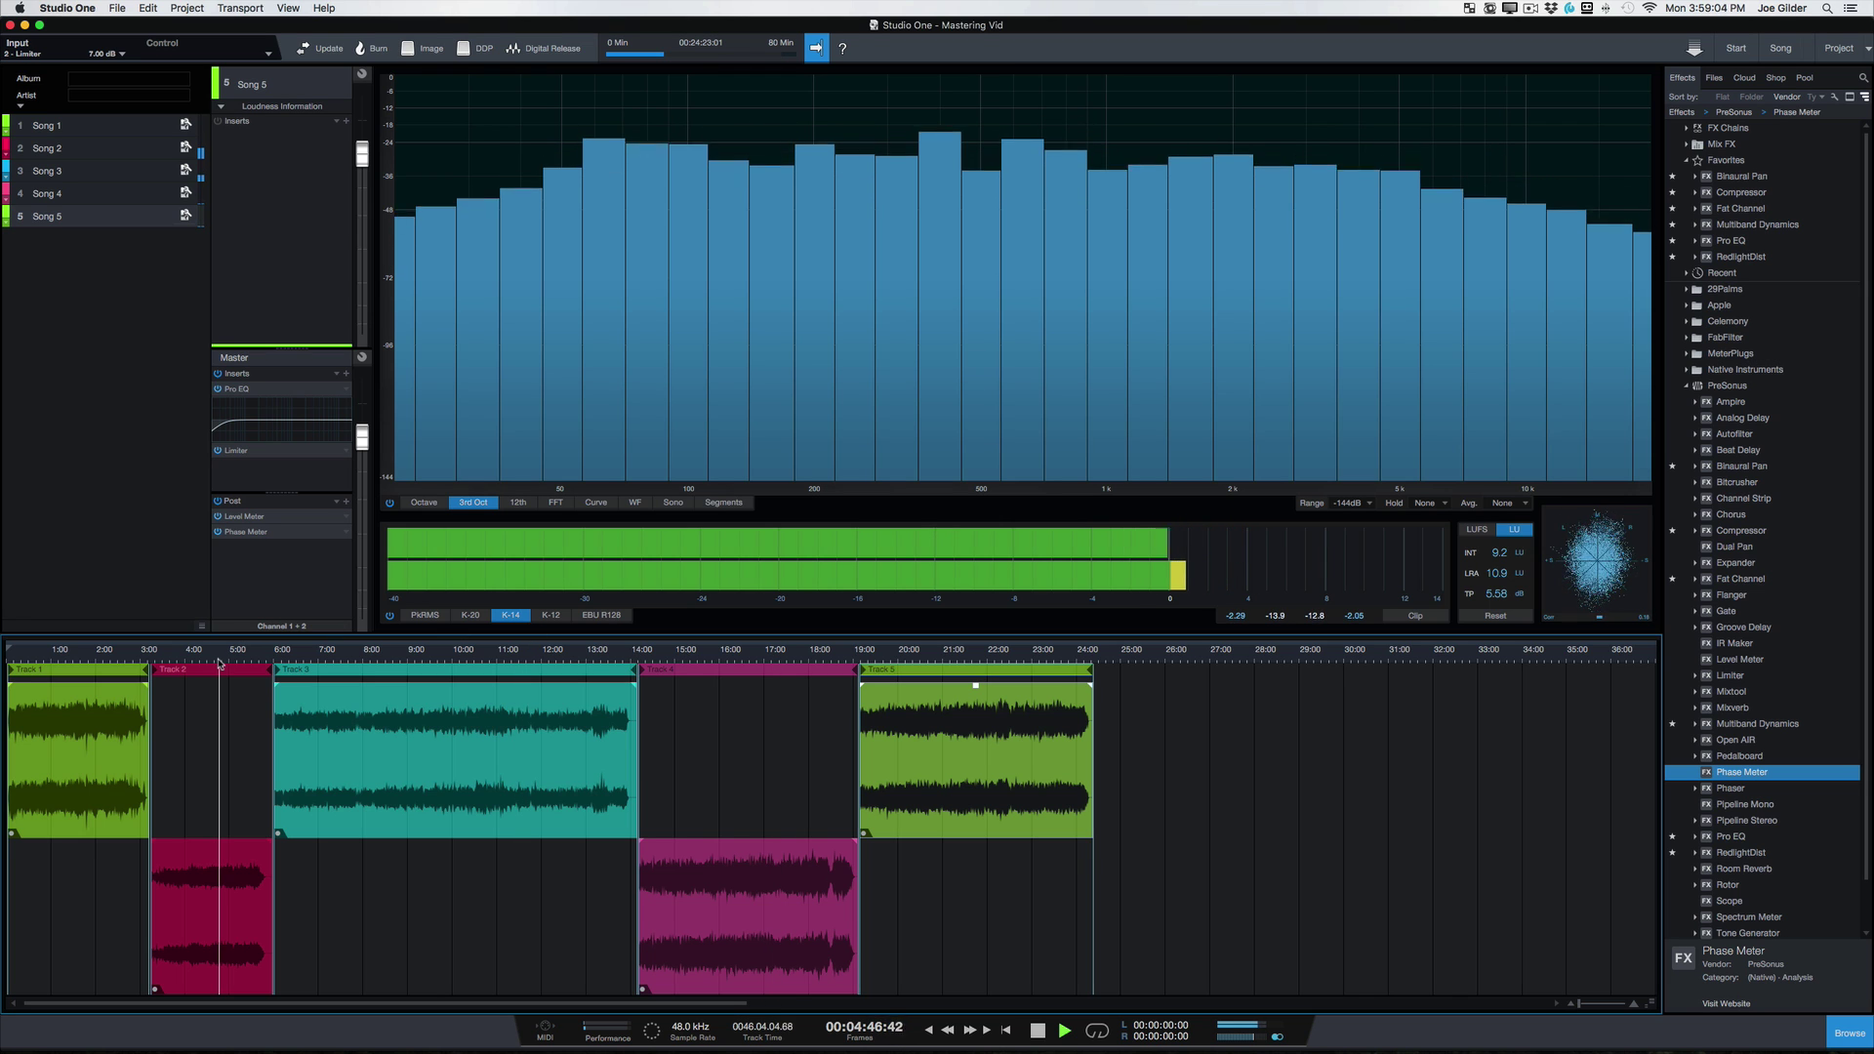
click(76, 664)
click(93, 655)
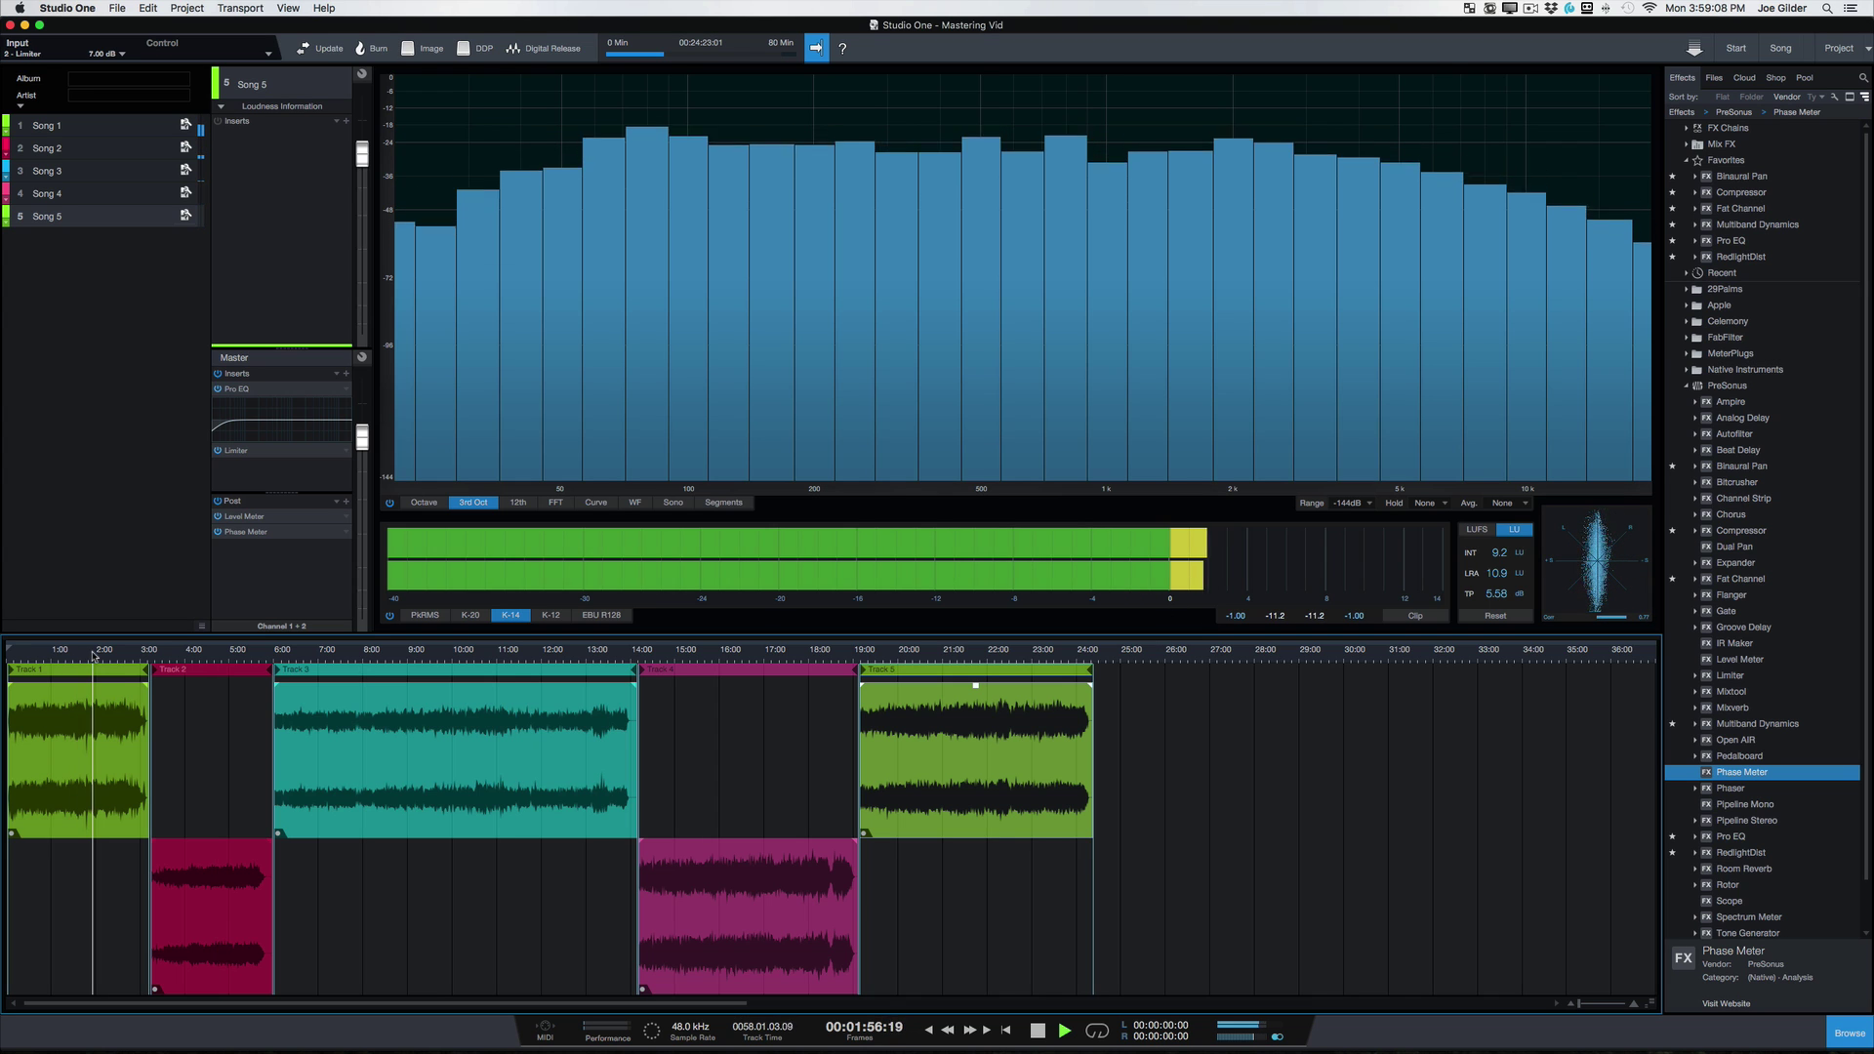
click(492, 661)
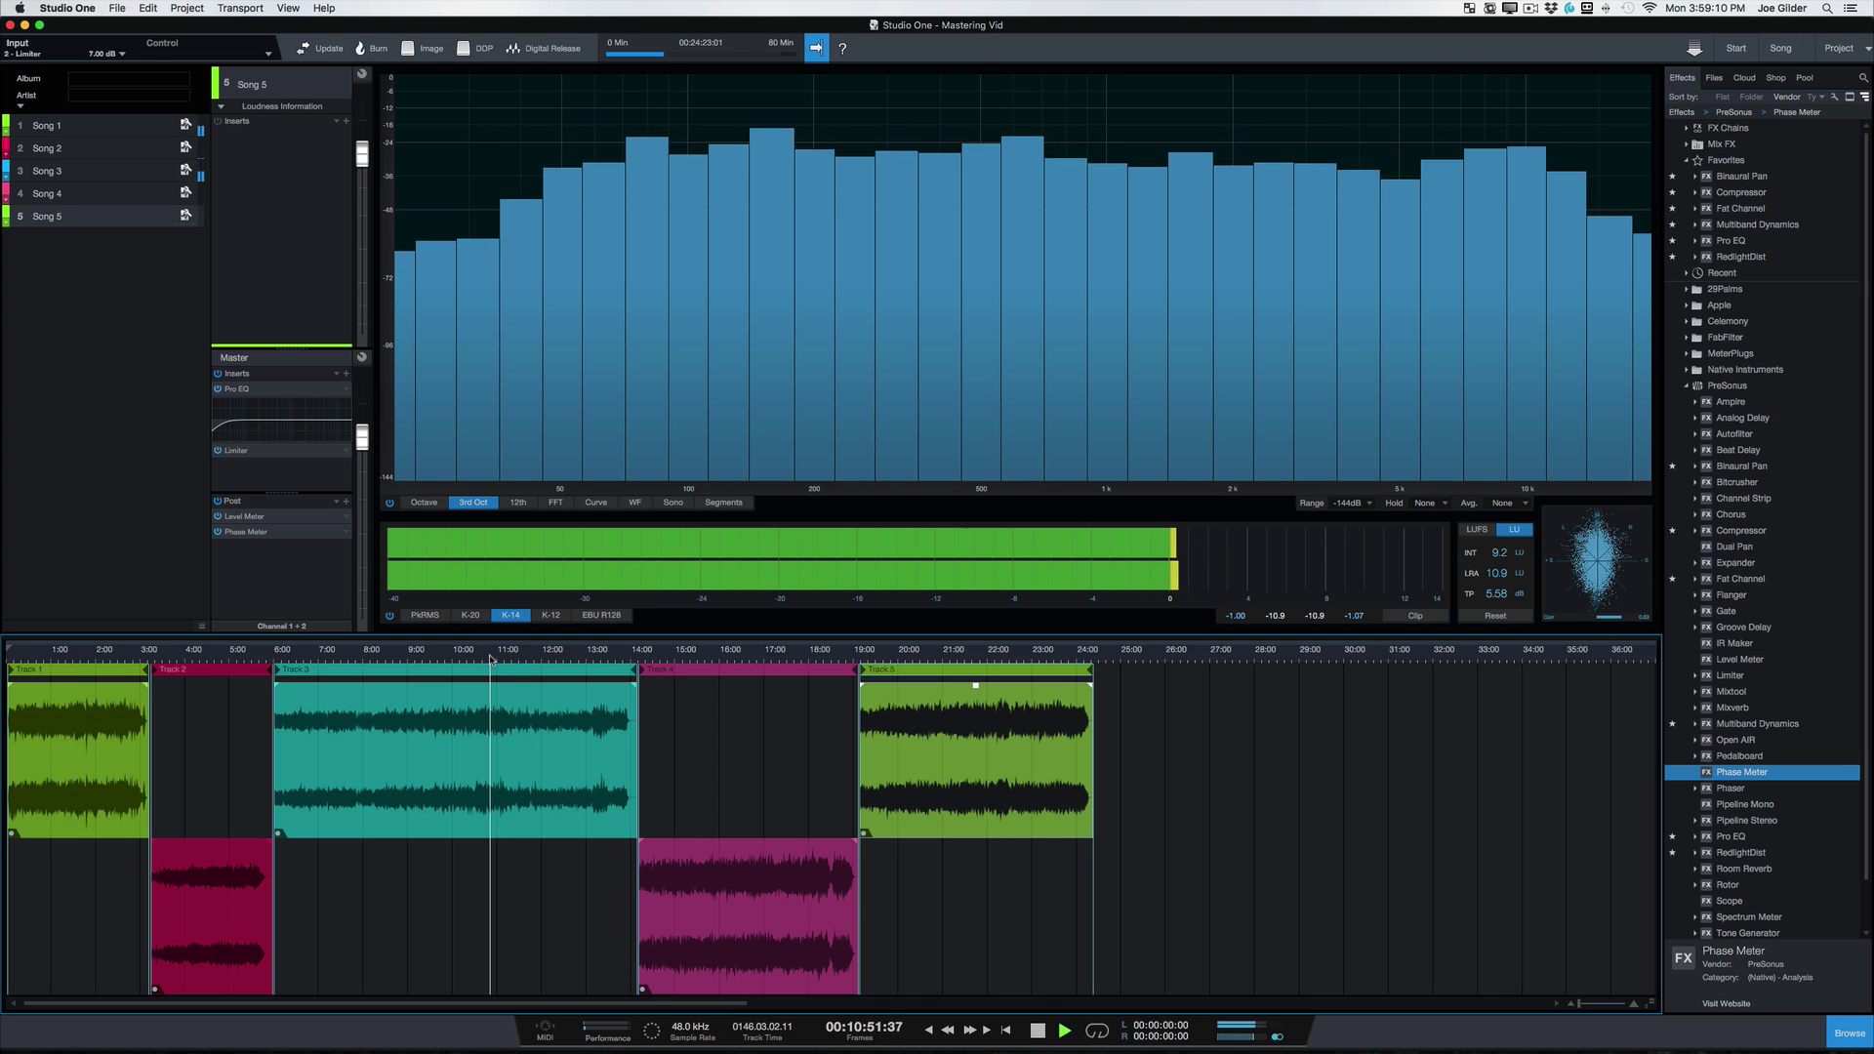
click(788, 662)
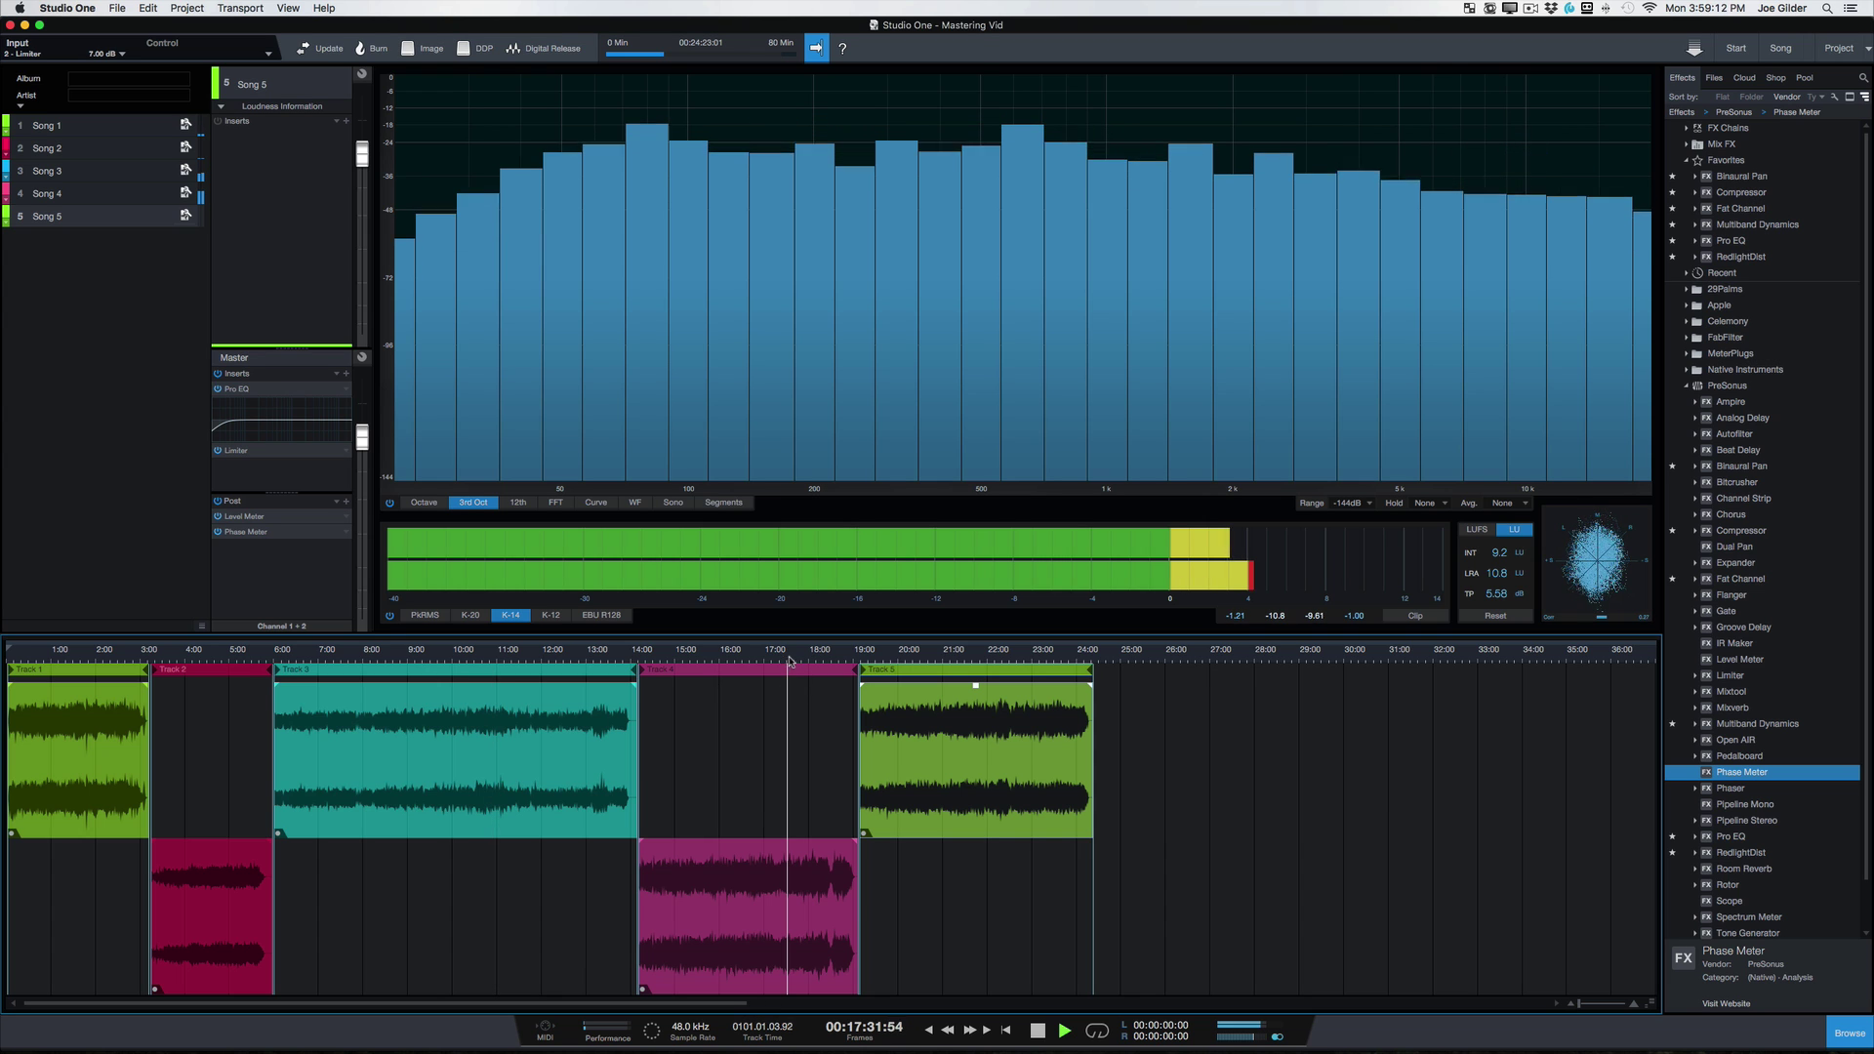
click(999, 662)
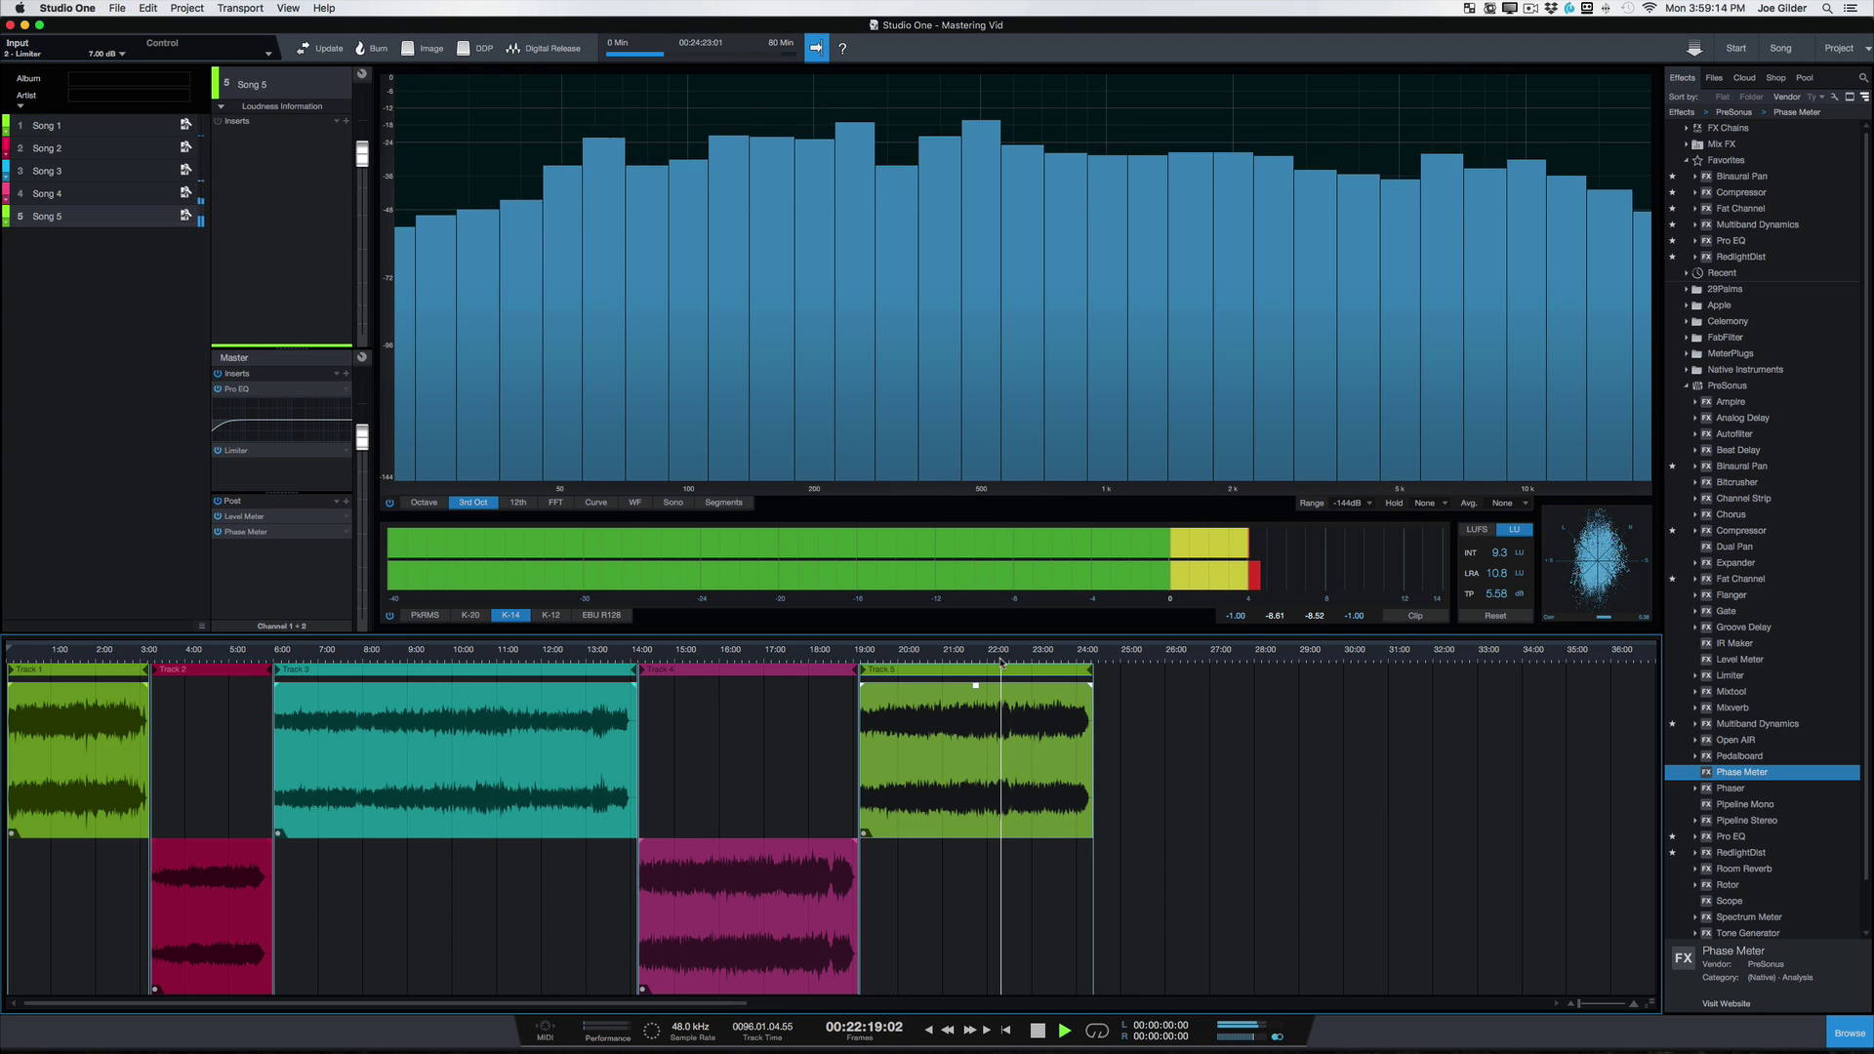
click(1029, 662)
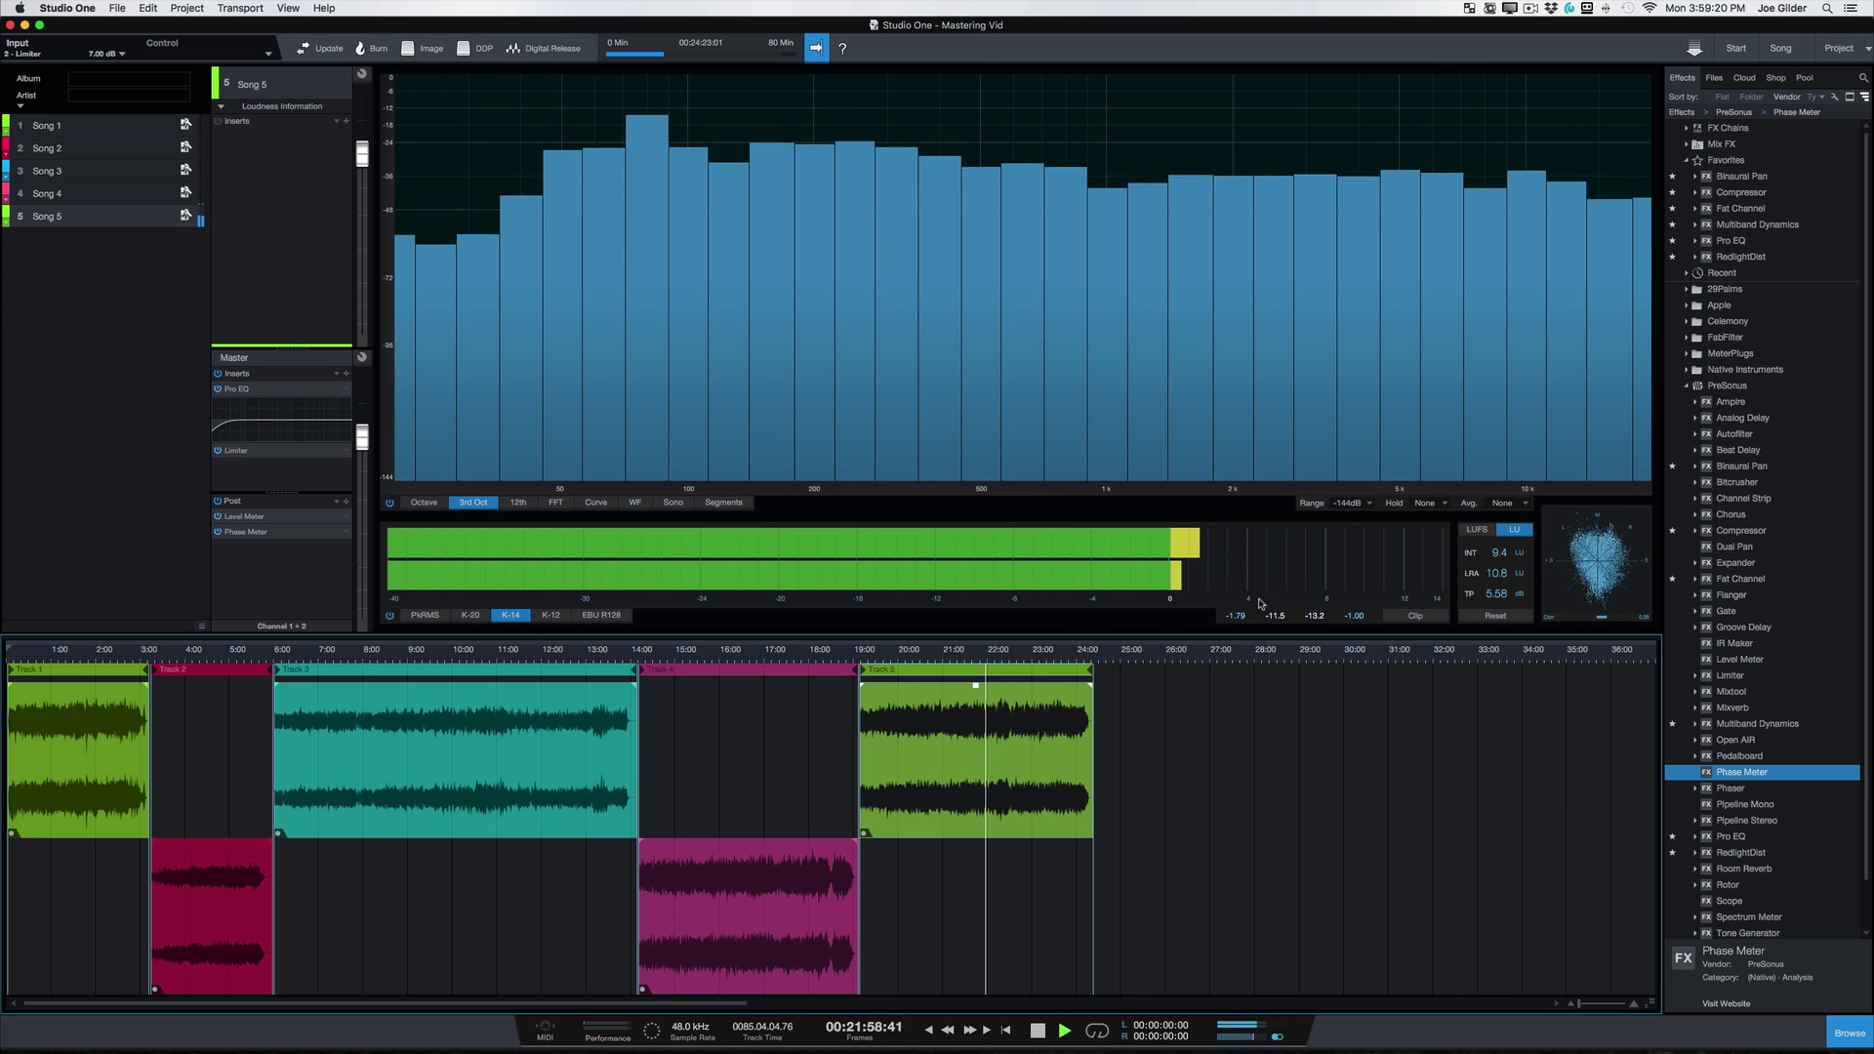
click(793, 656)
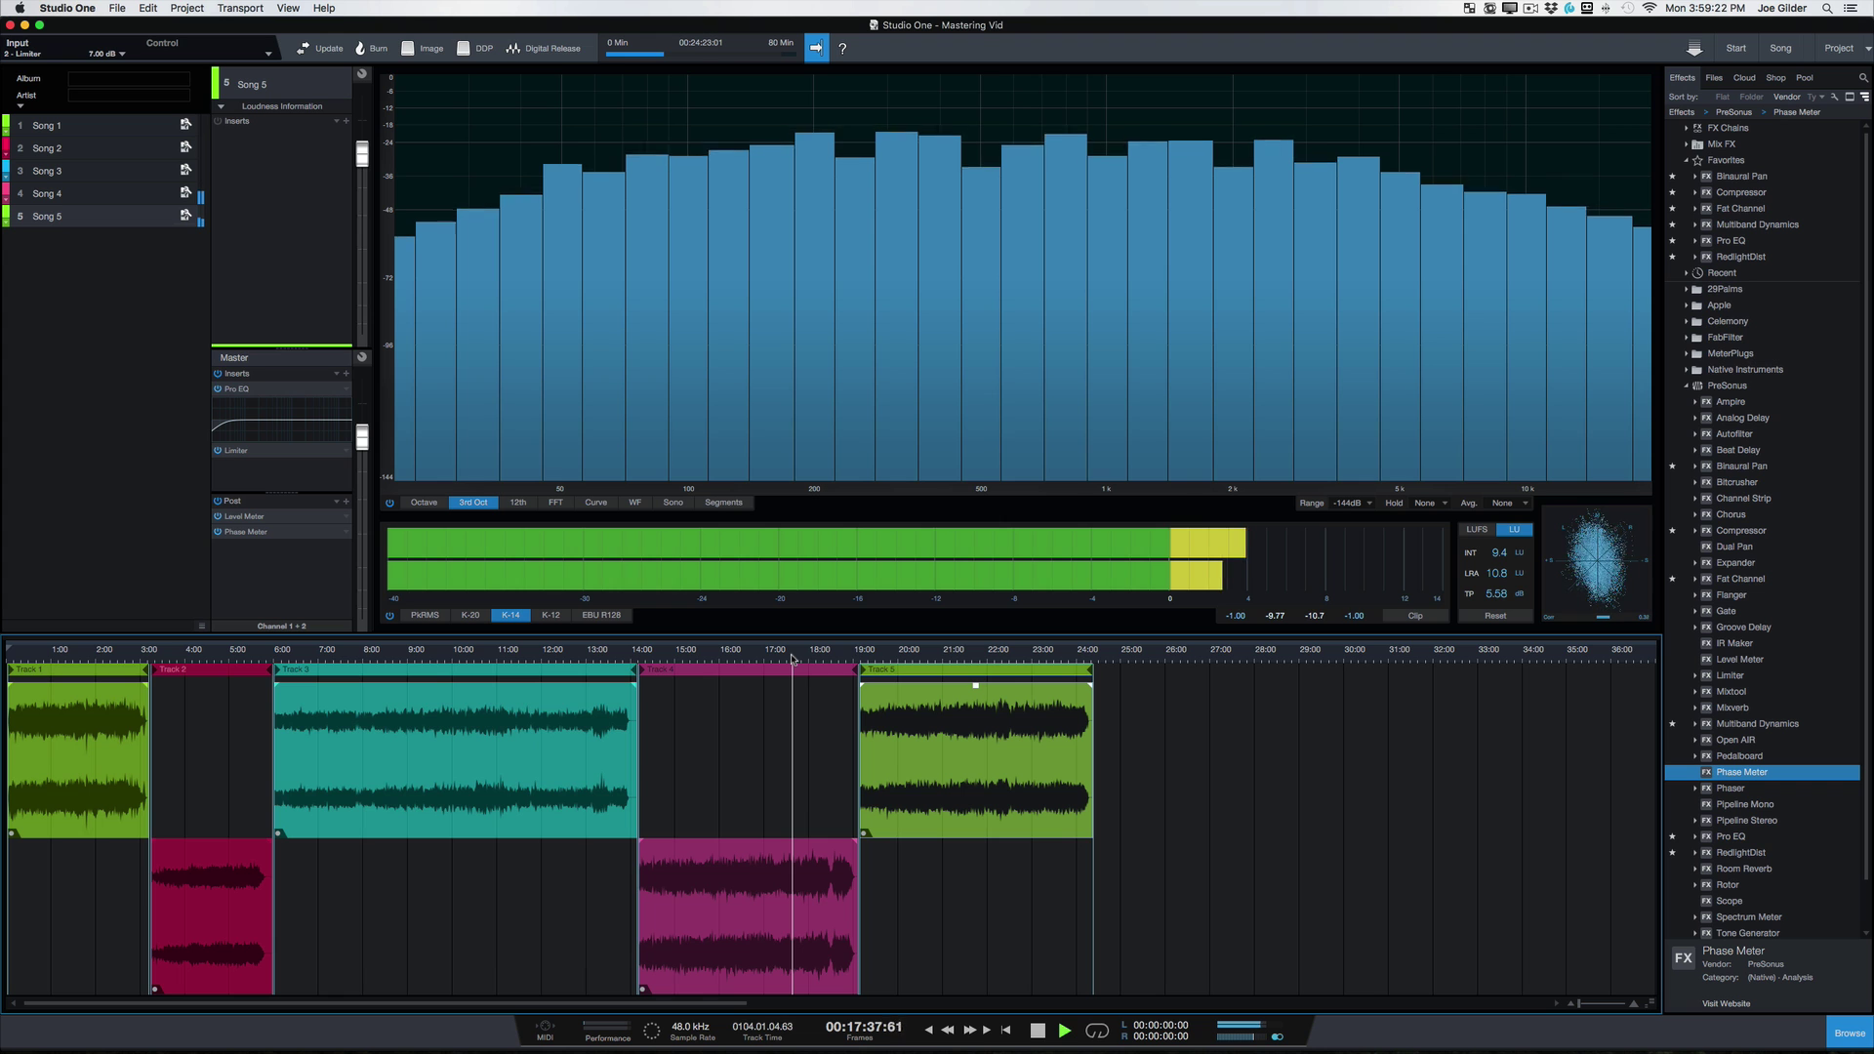
Step: Turn Song 4's volume down to -1.8 dB
click(731, 878)
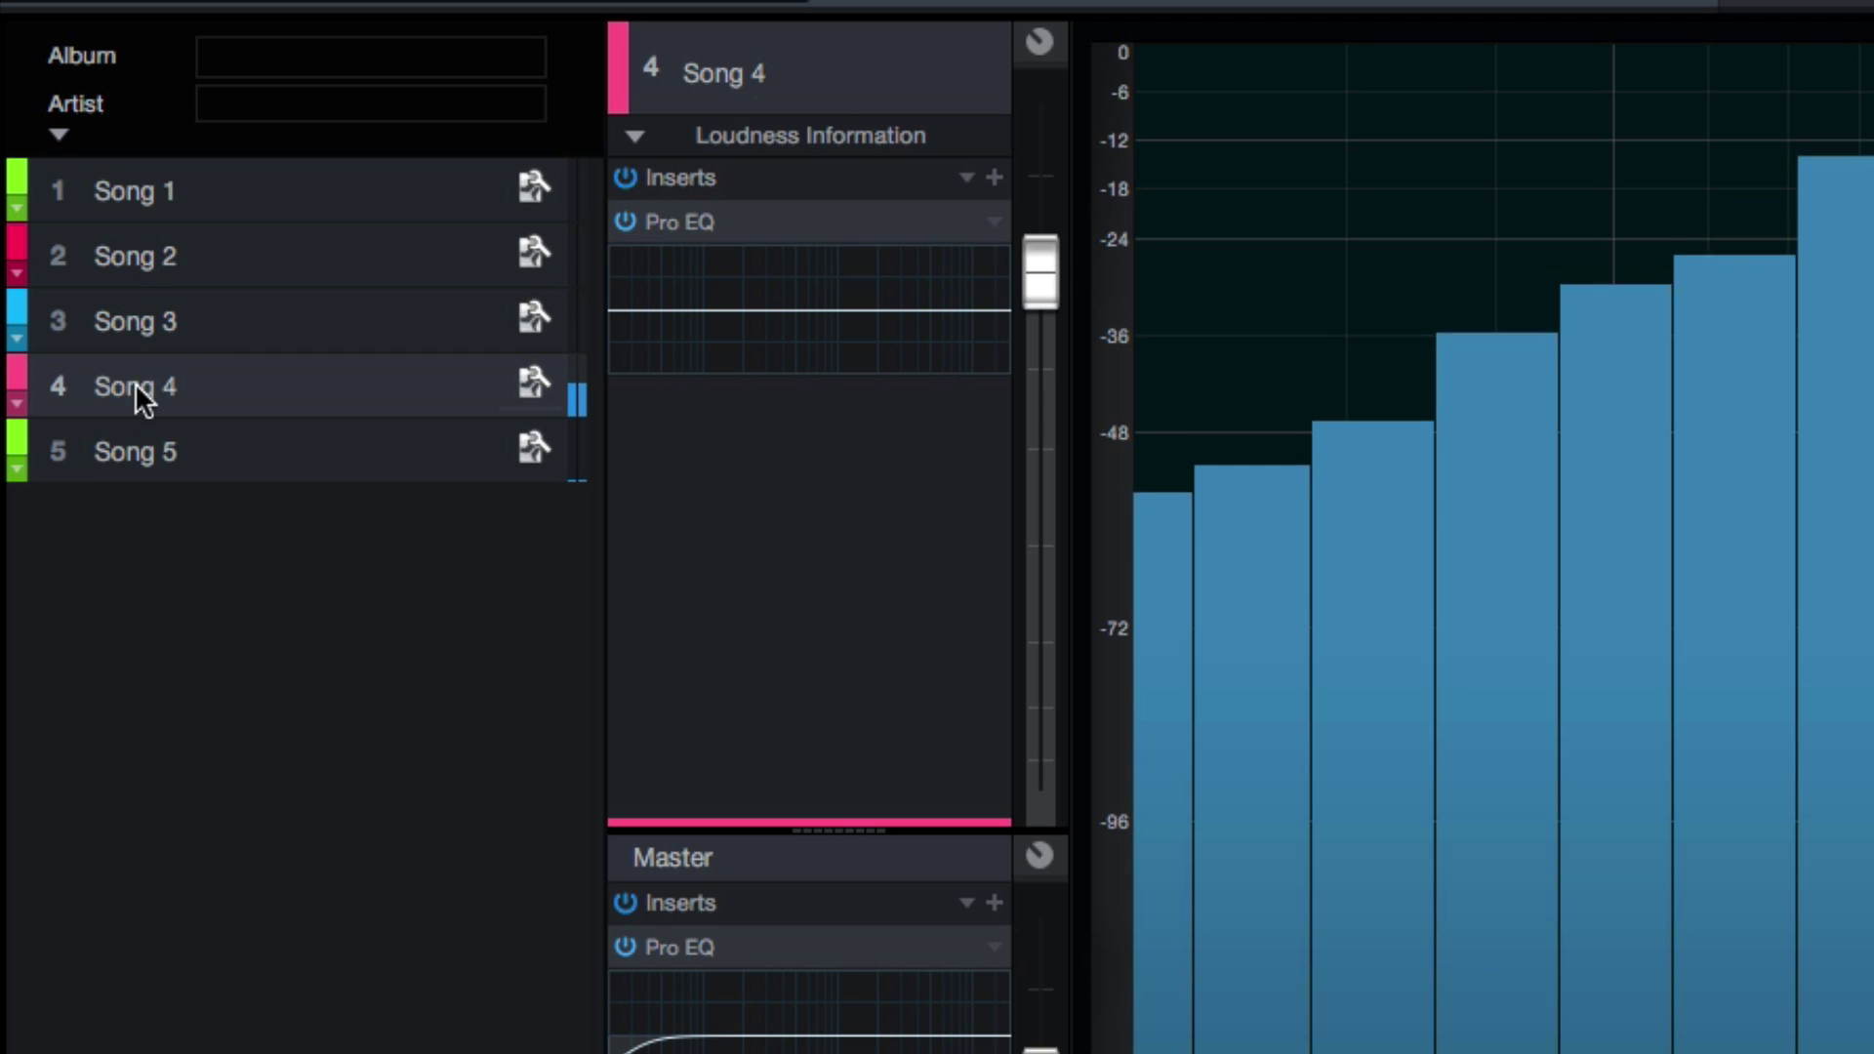
mouse_move(1041, 279)
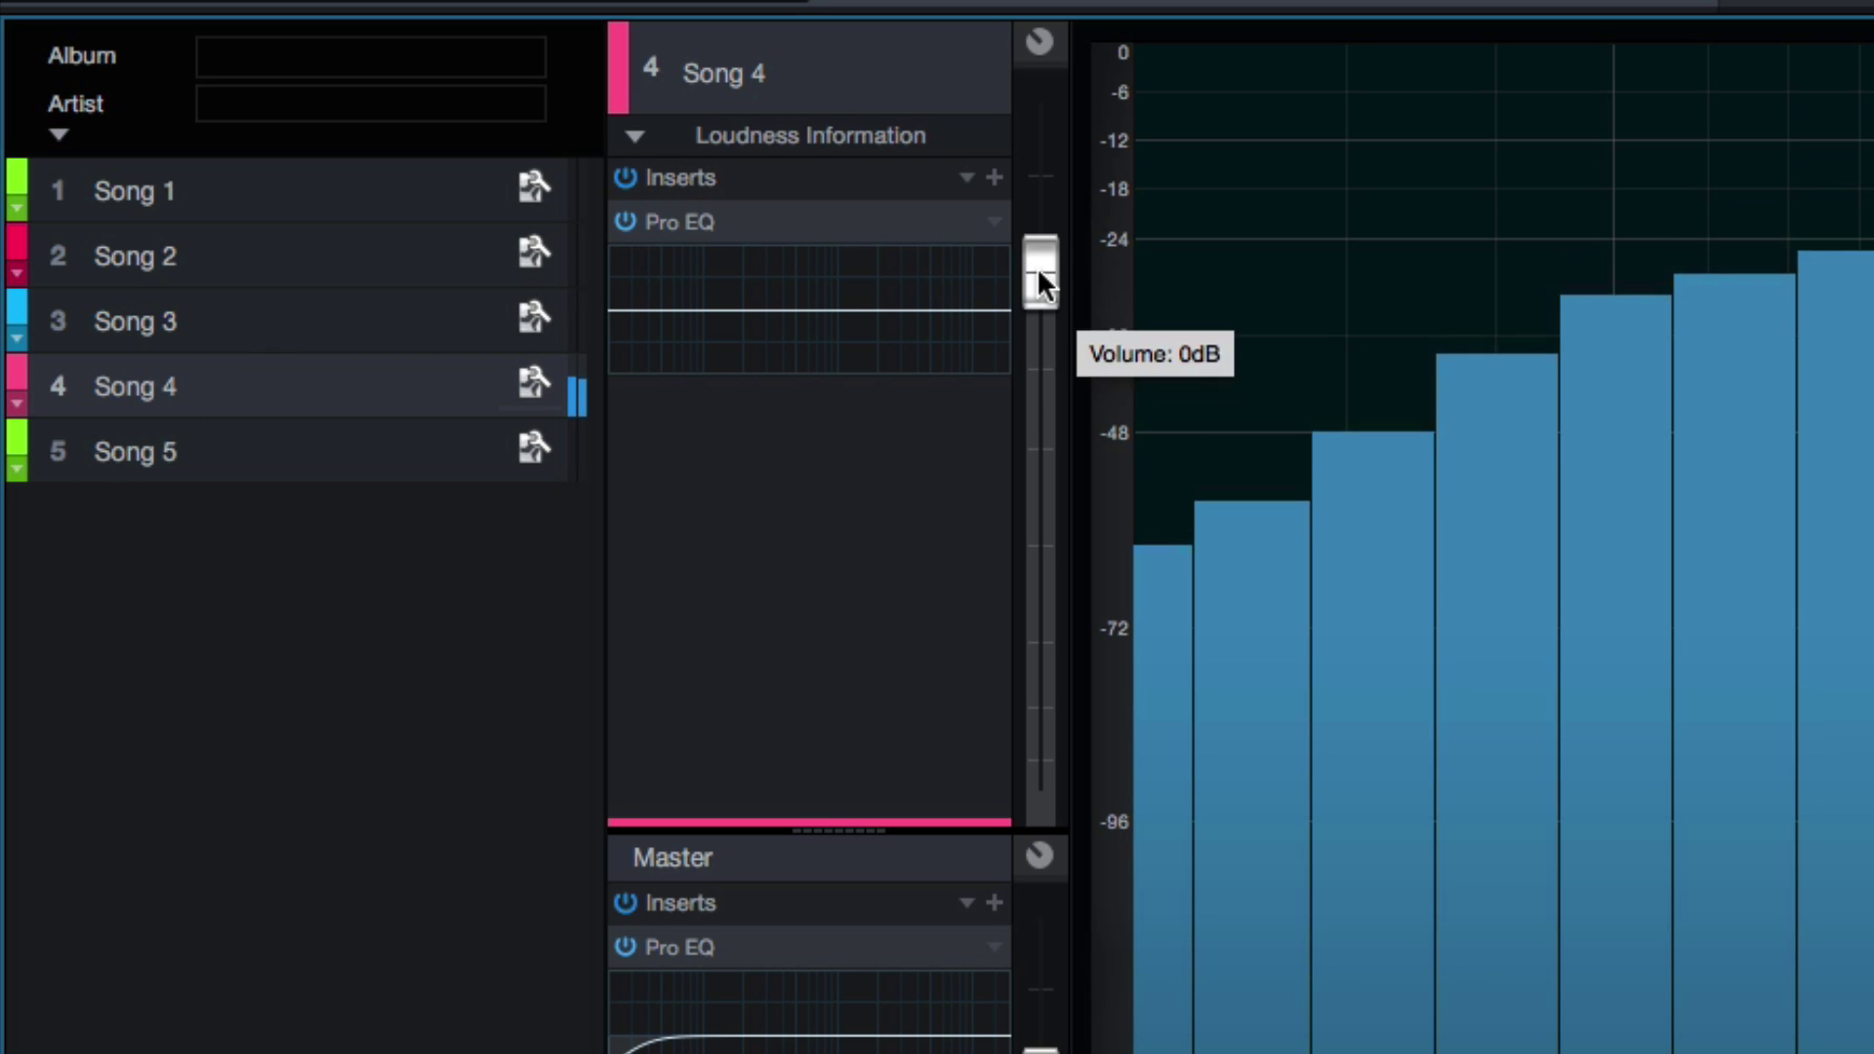
drag(1038, 274, 1041, 302)
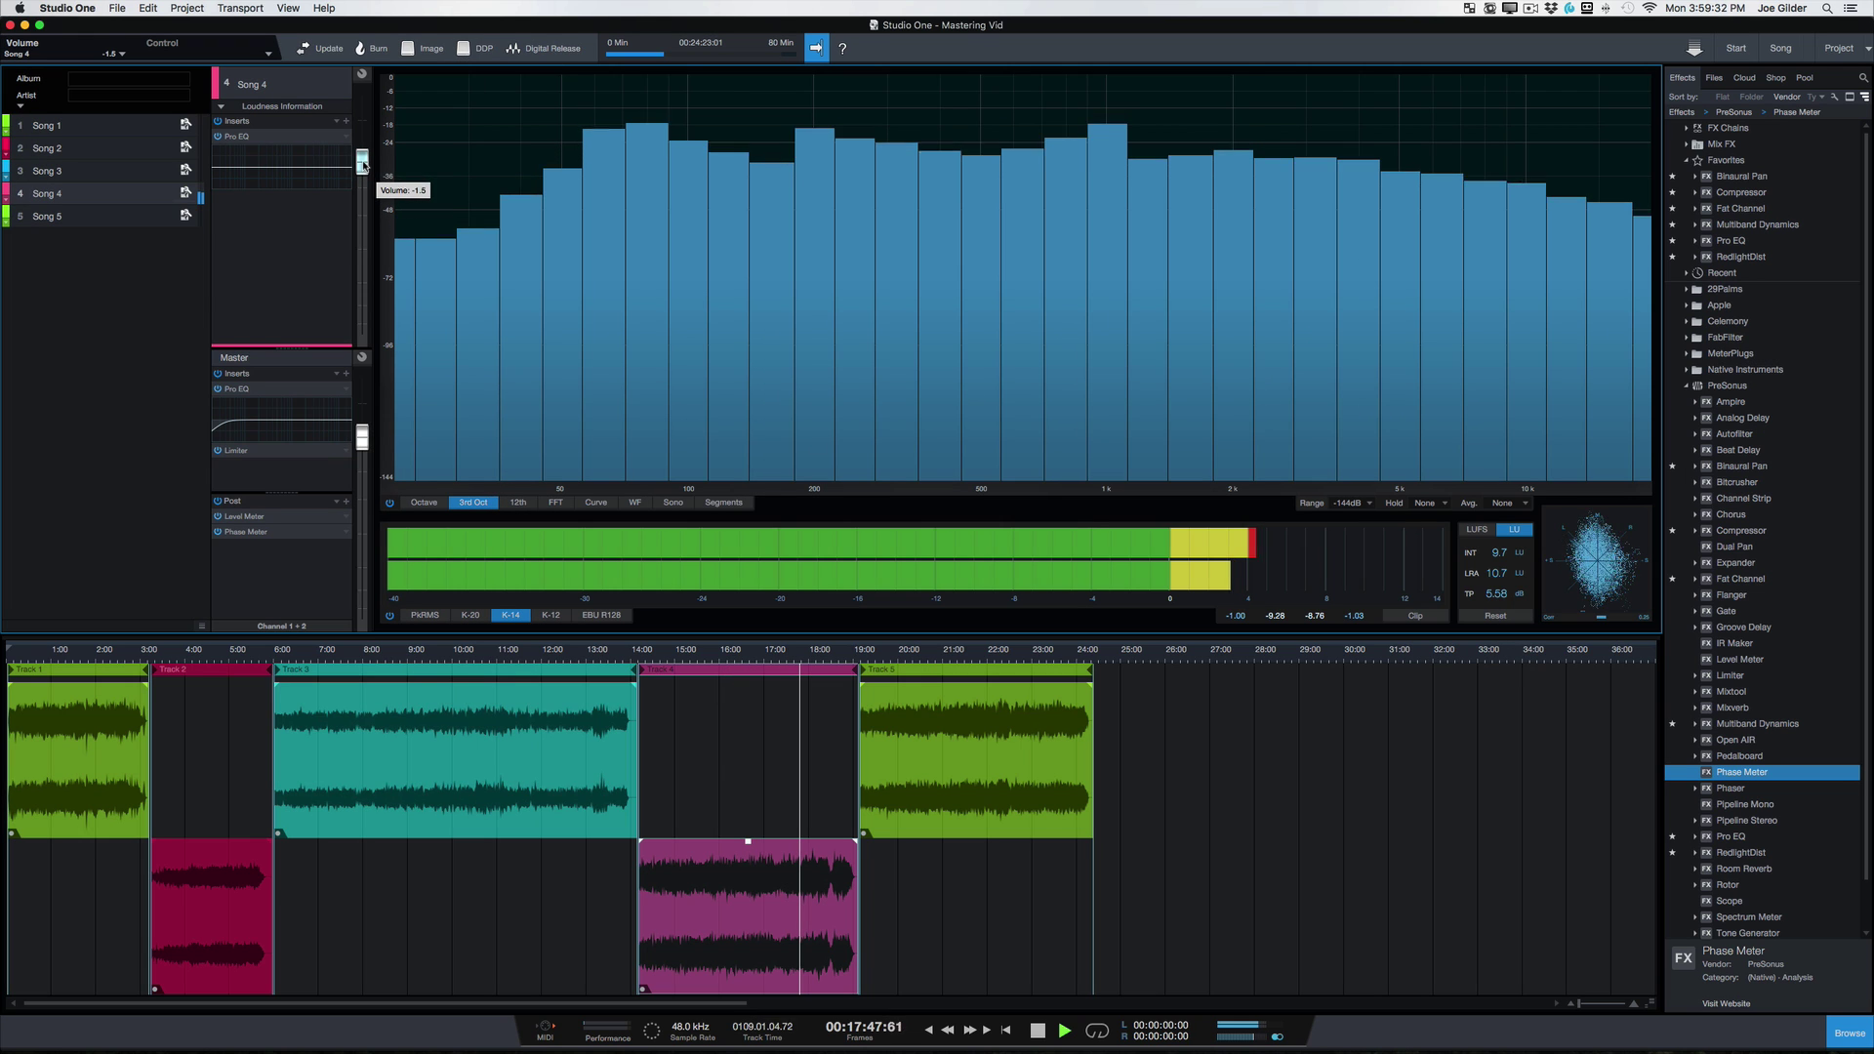
drag(362, 166, 362, 168)
Step: Play from about 22:37, lower Song 5's level slightly, save the Mastering Vid project, and stop playback
click(1015, 654)
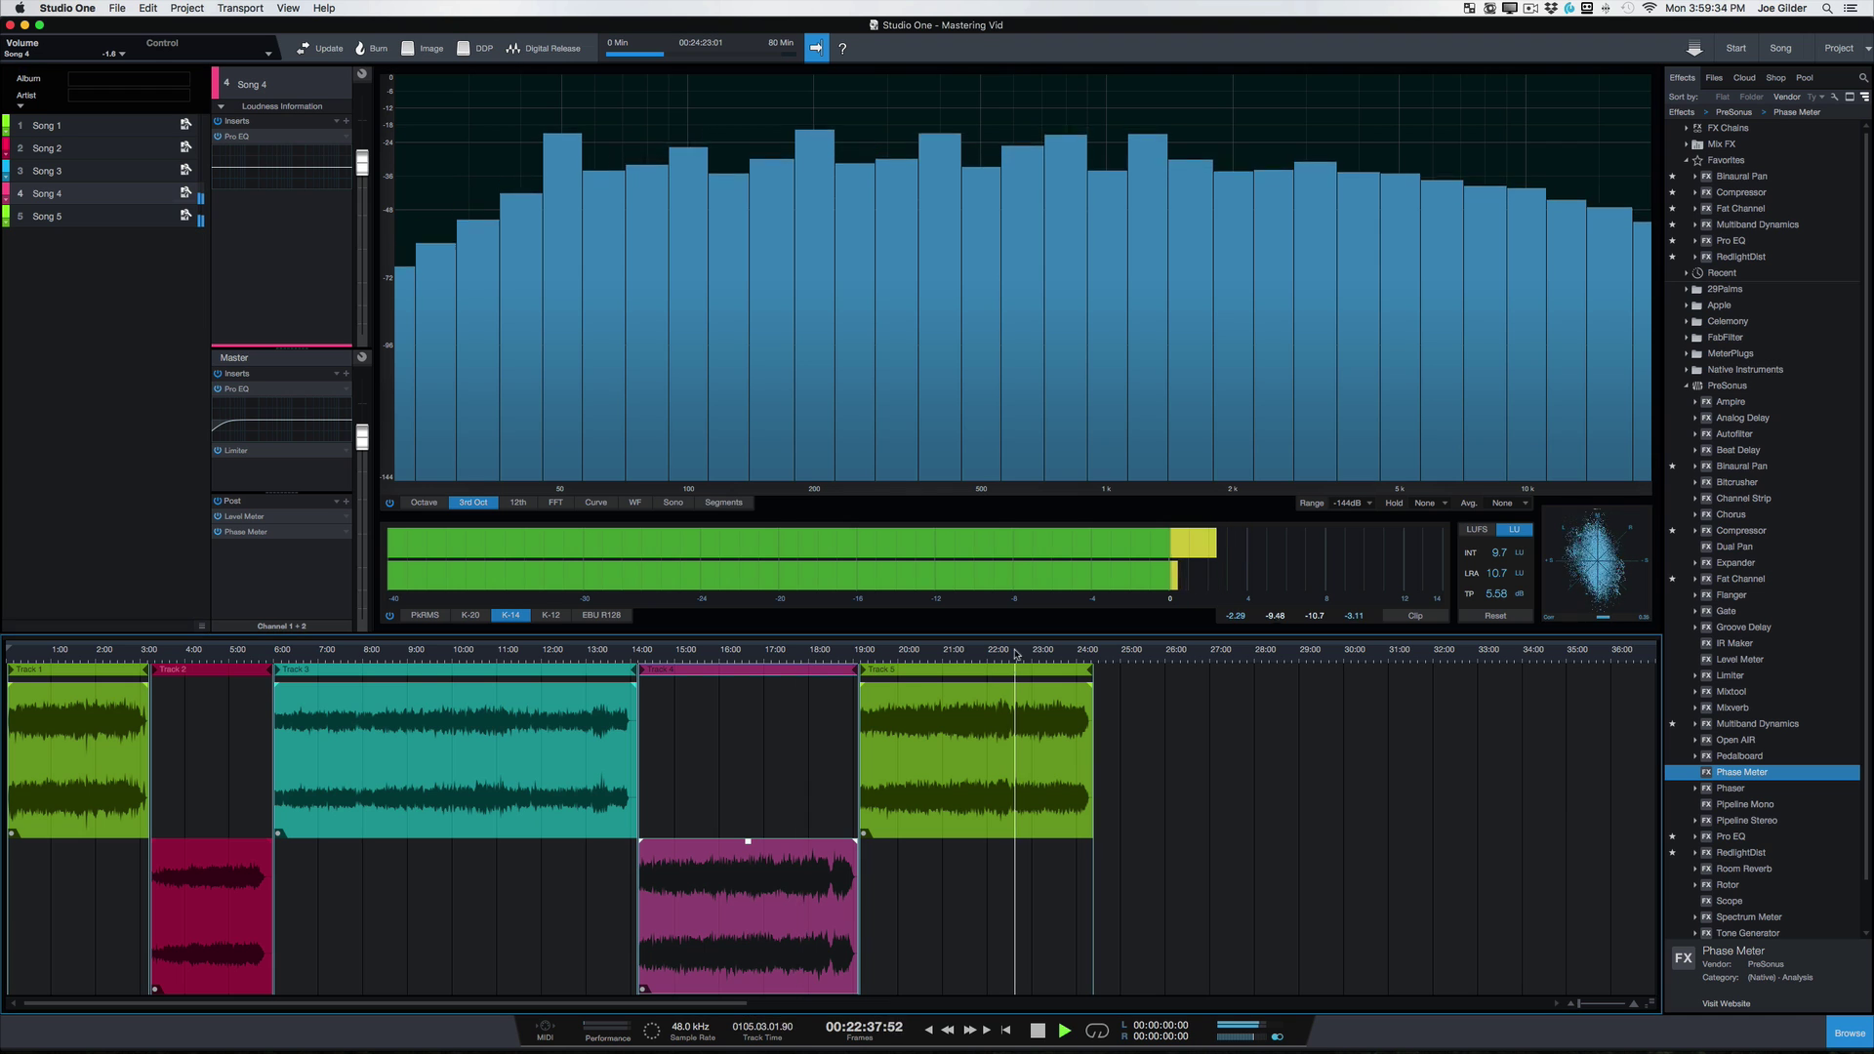
click(908, 725)
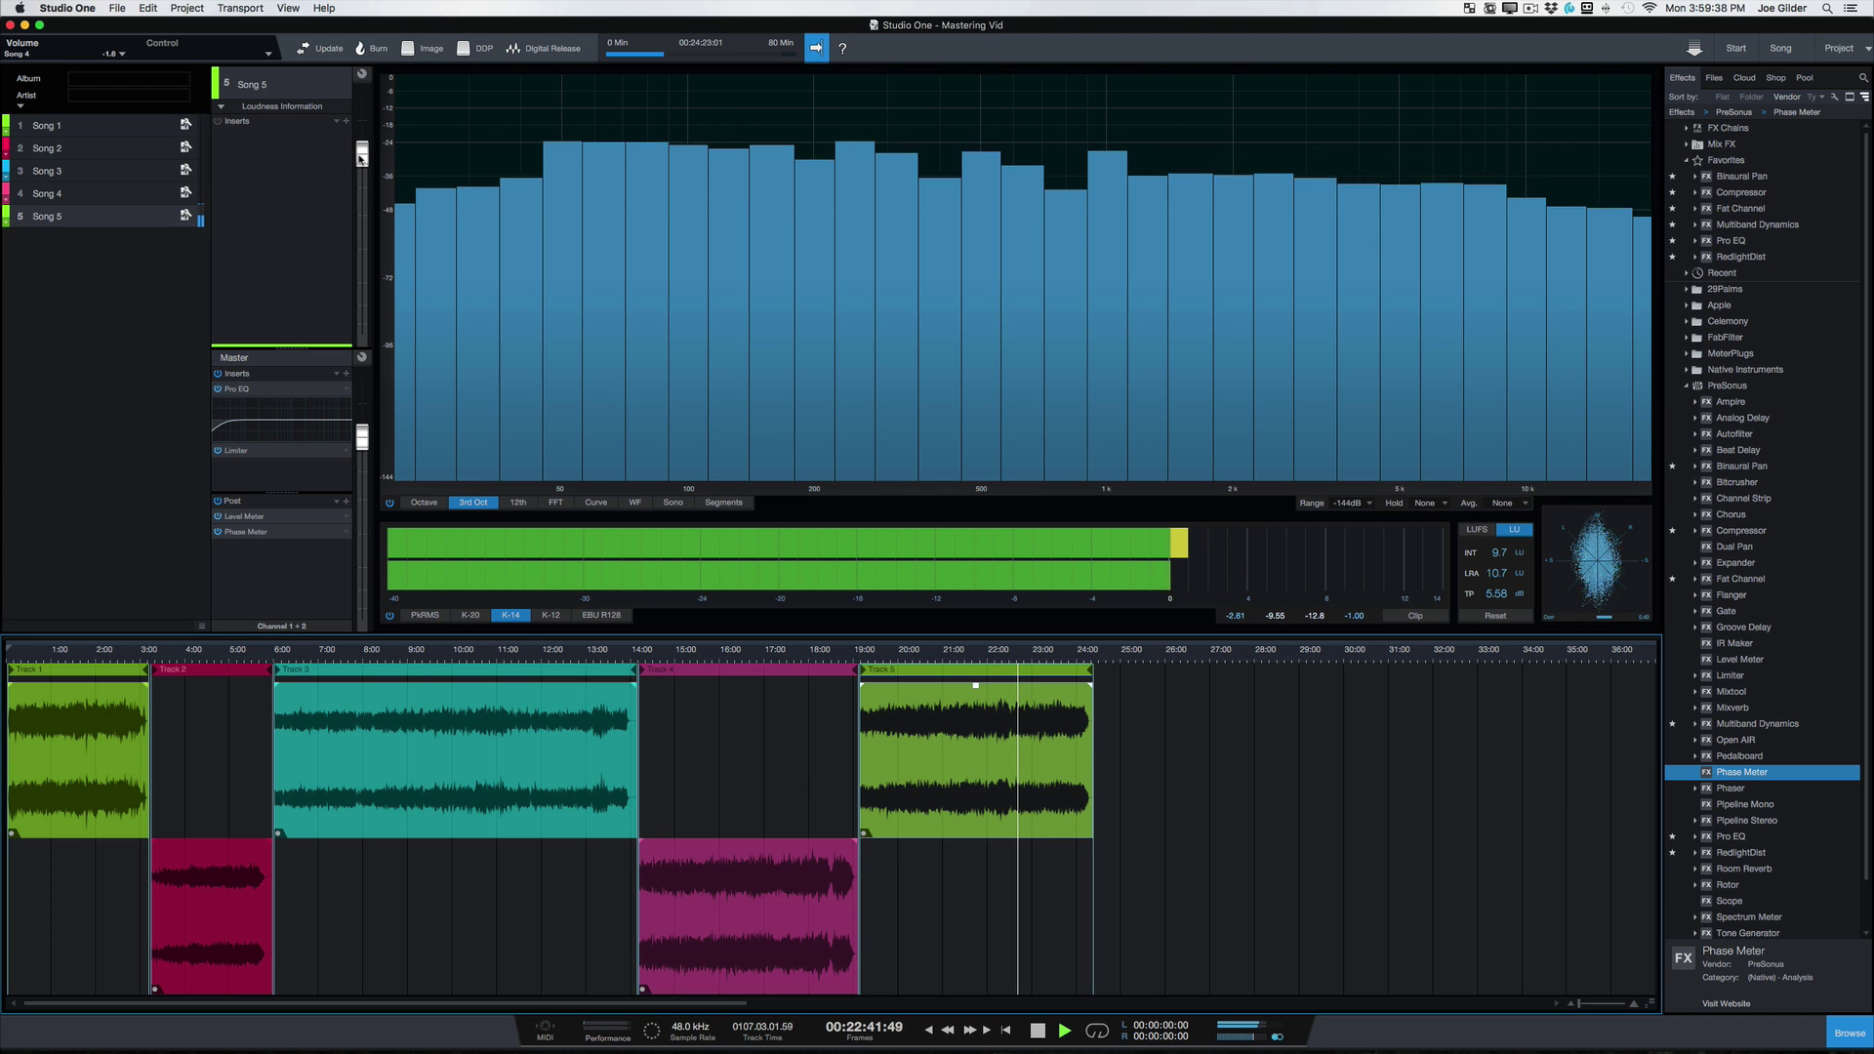
drag(361, 159, 361, 169)
key(super+s)
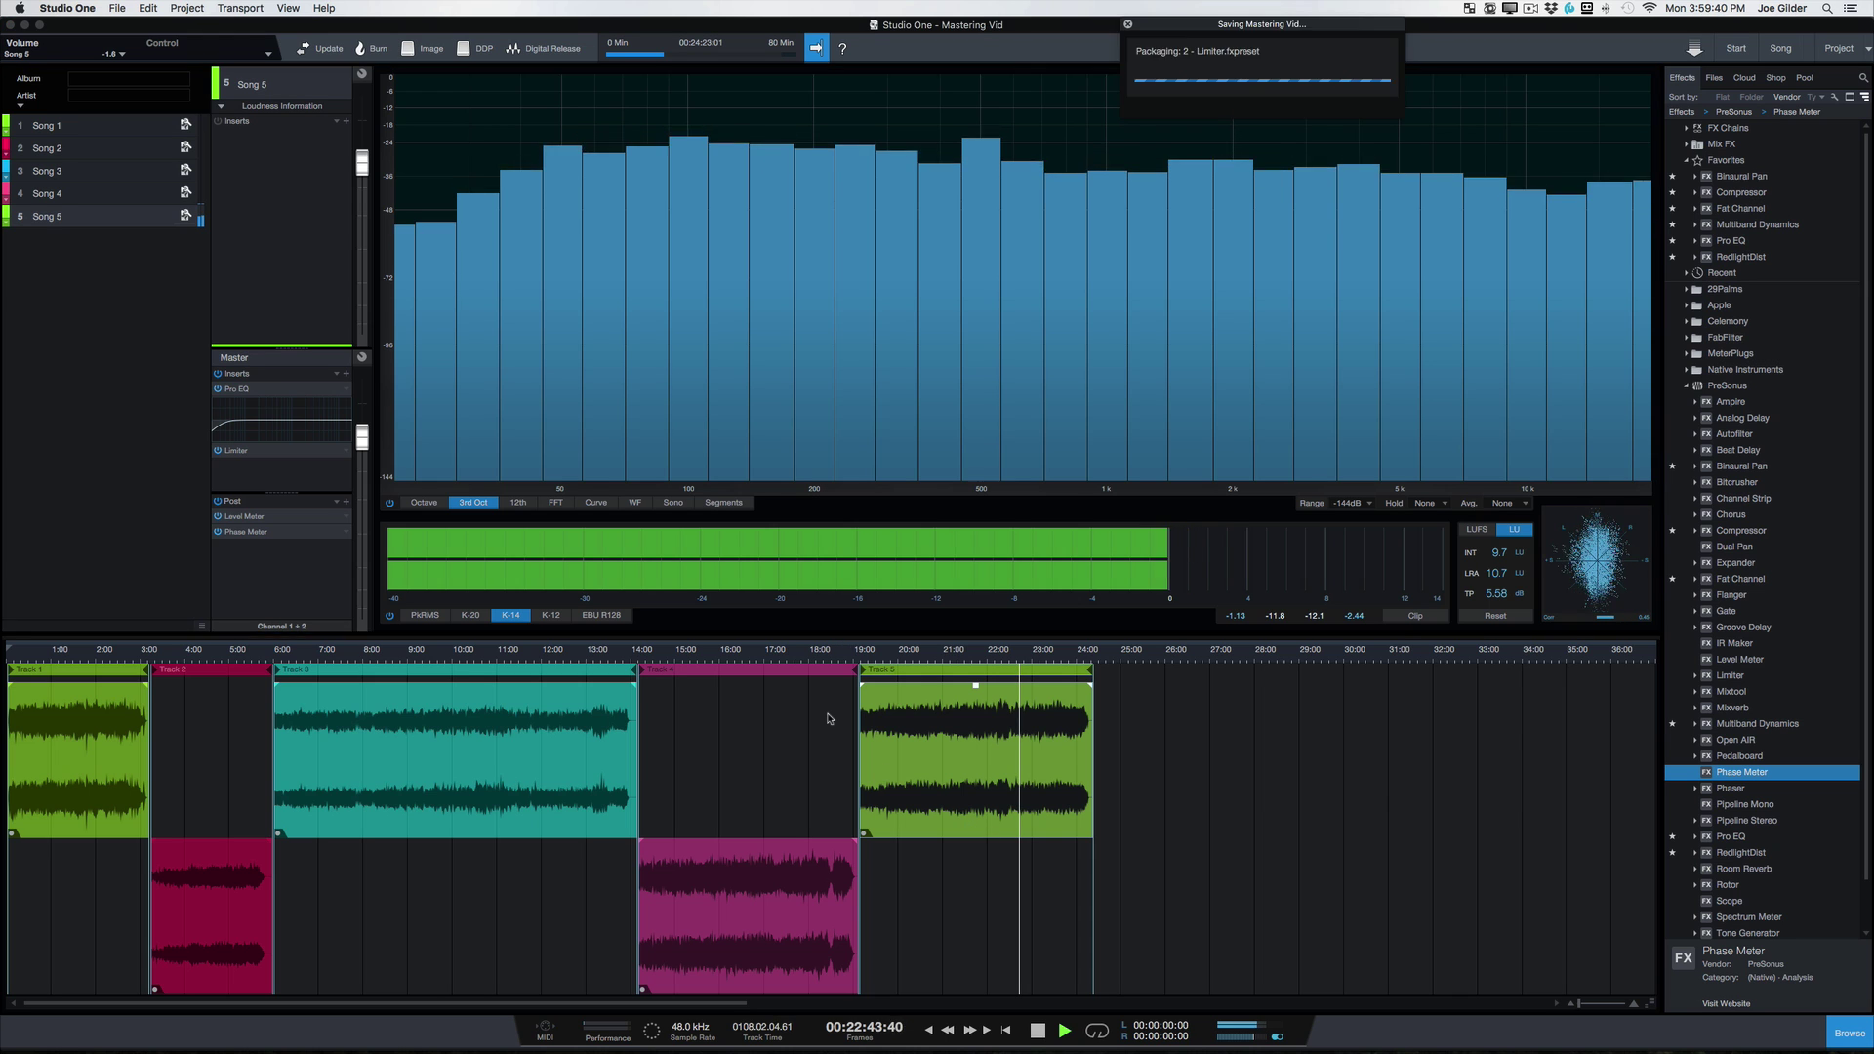
key(space)
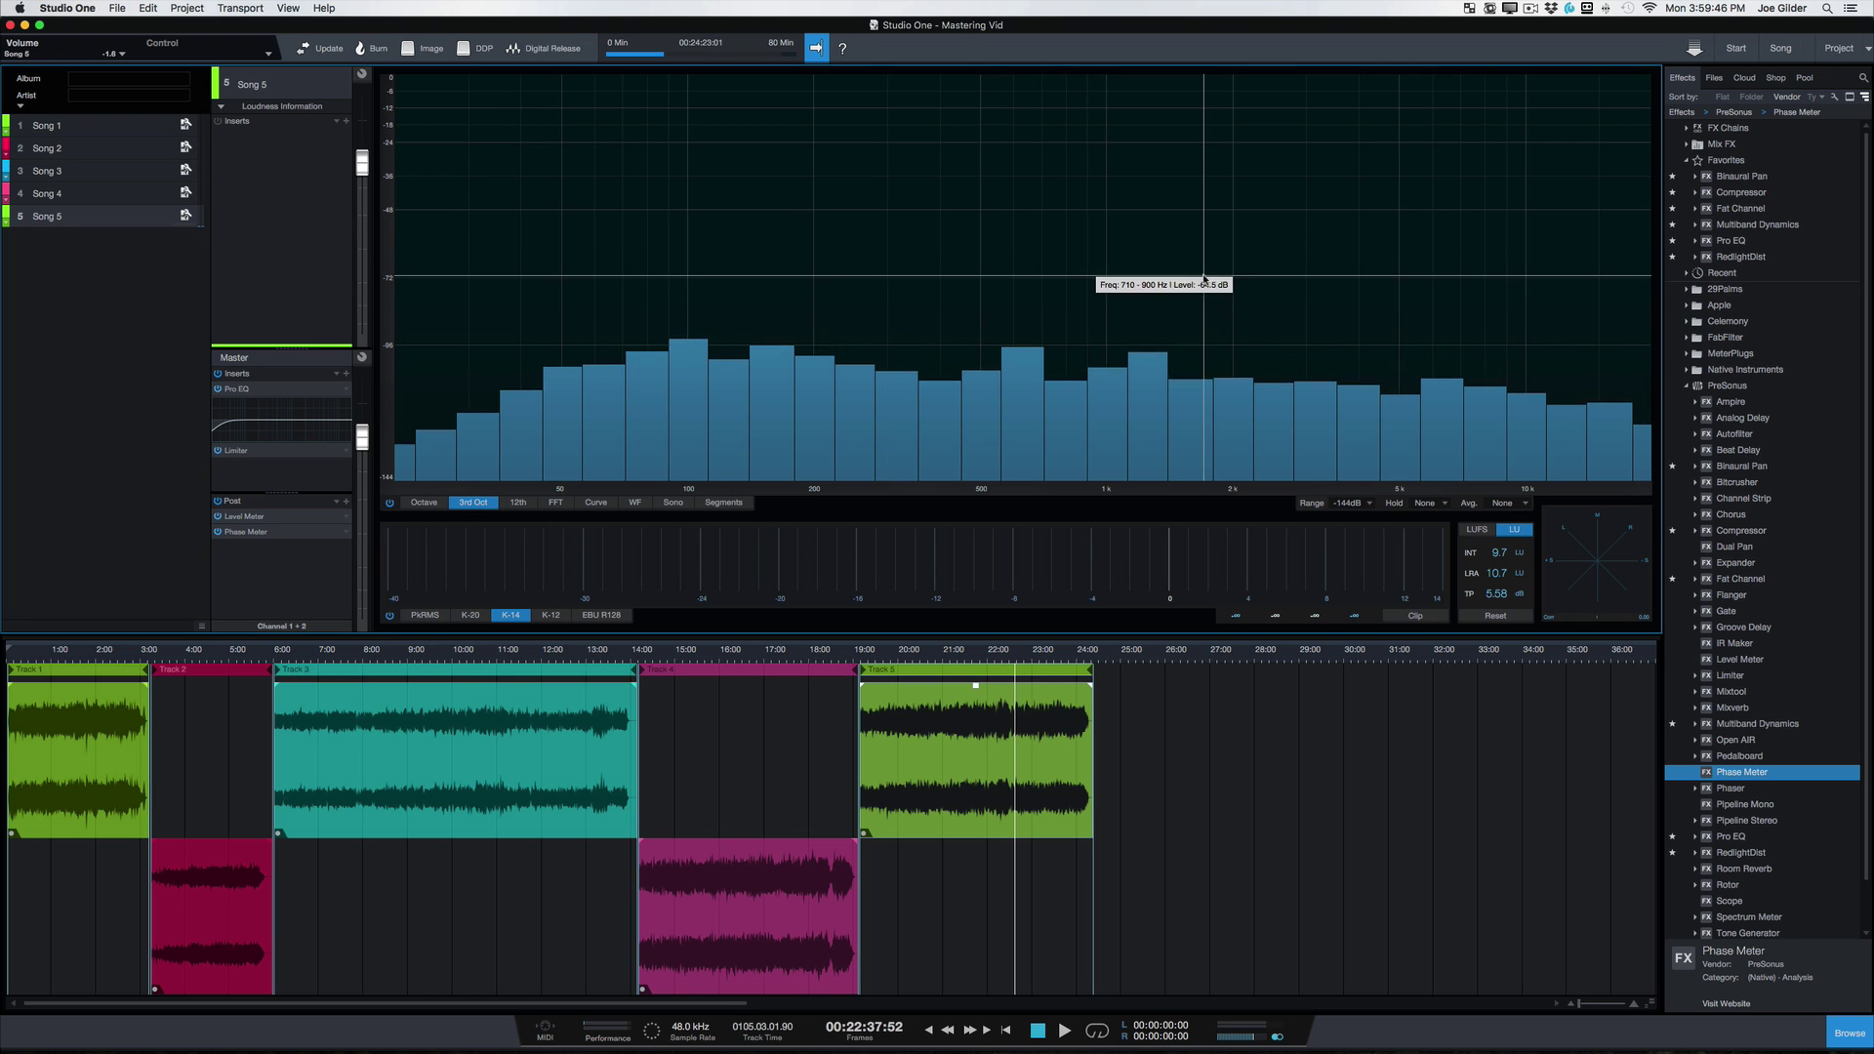
Step: Add Multiband Dynamics to Song 5's inserts and inspect its High-Mid, Mid and High bands
click(1757, 724)
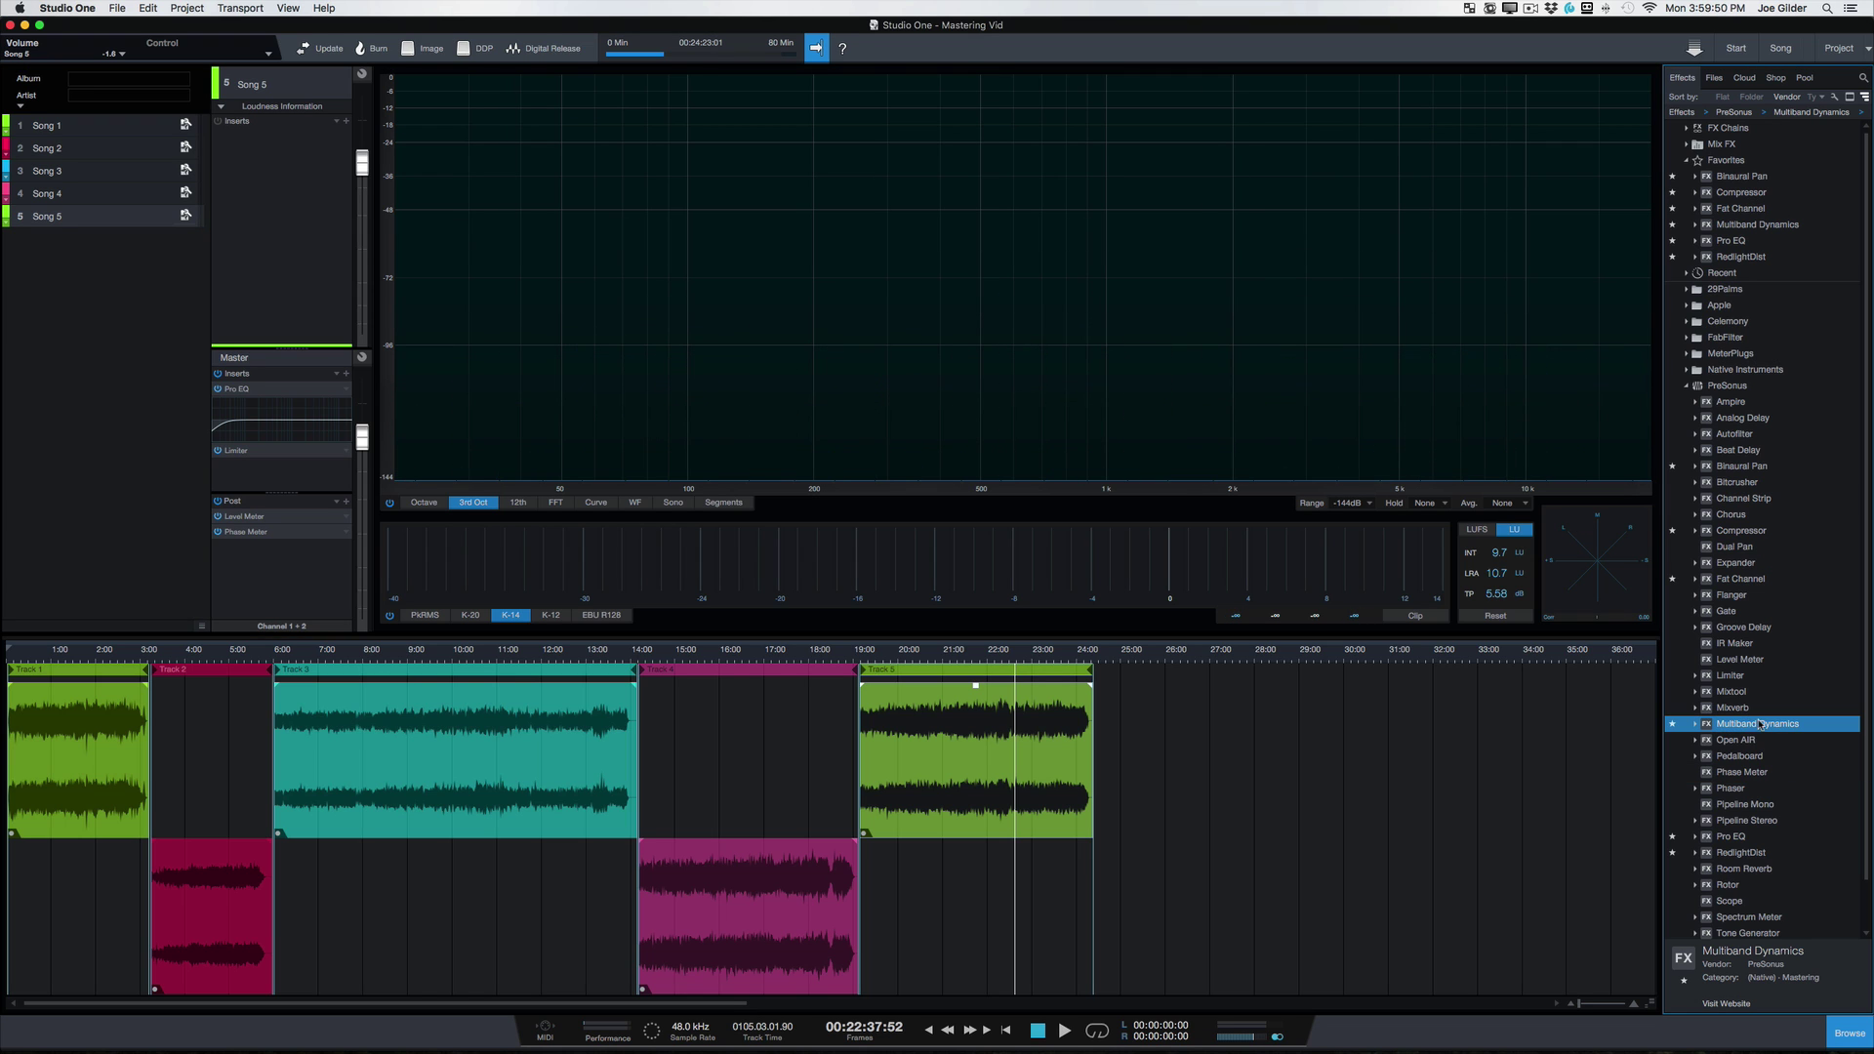
drag(1757, 723, 279, 206)
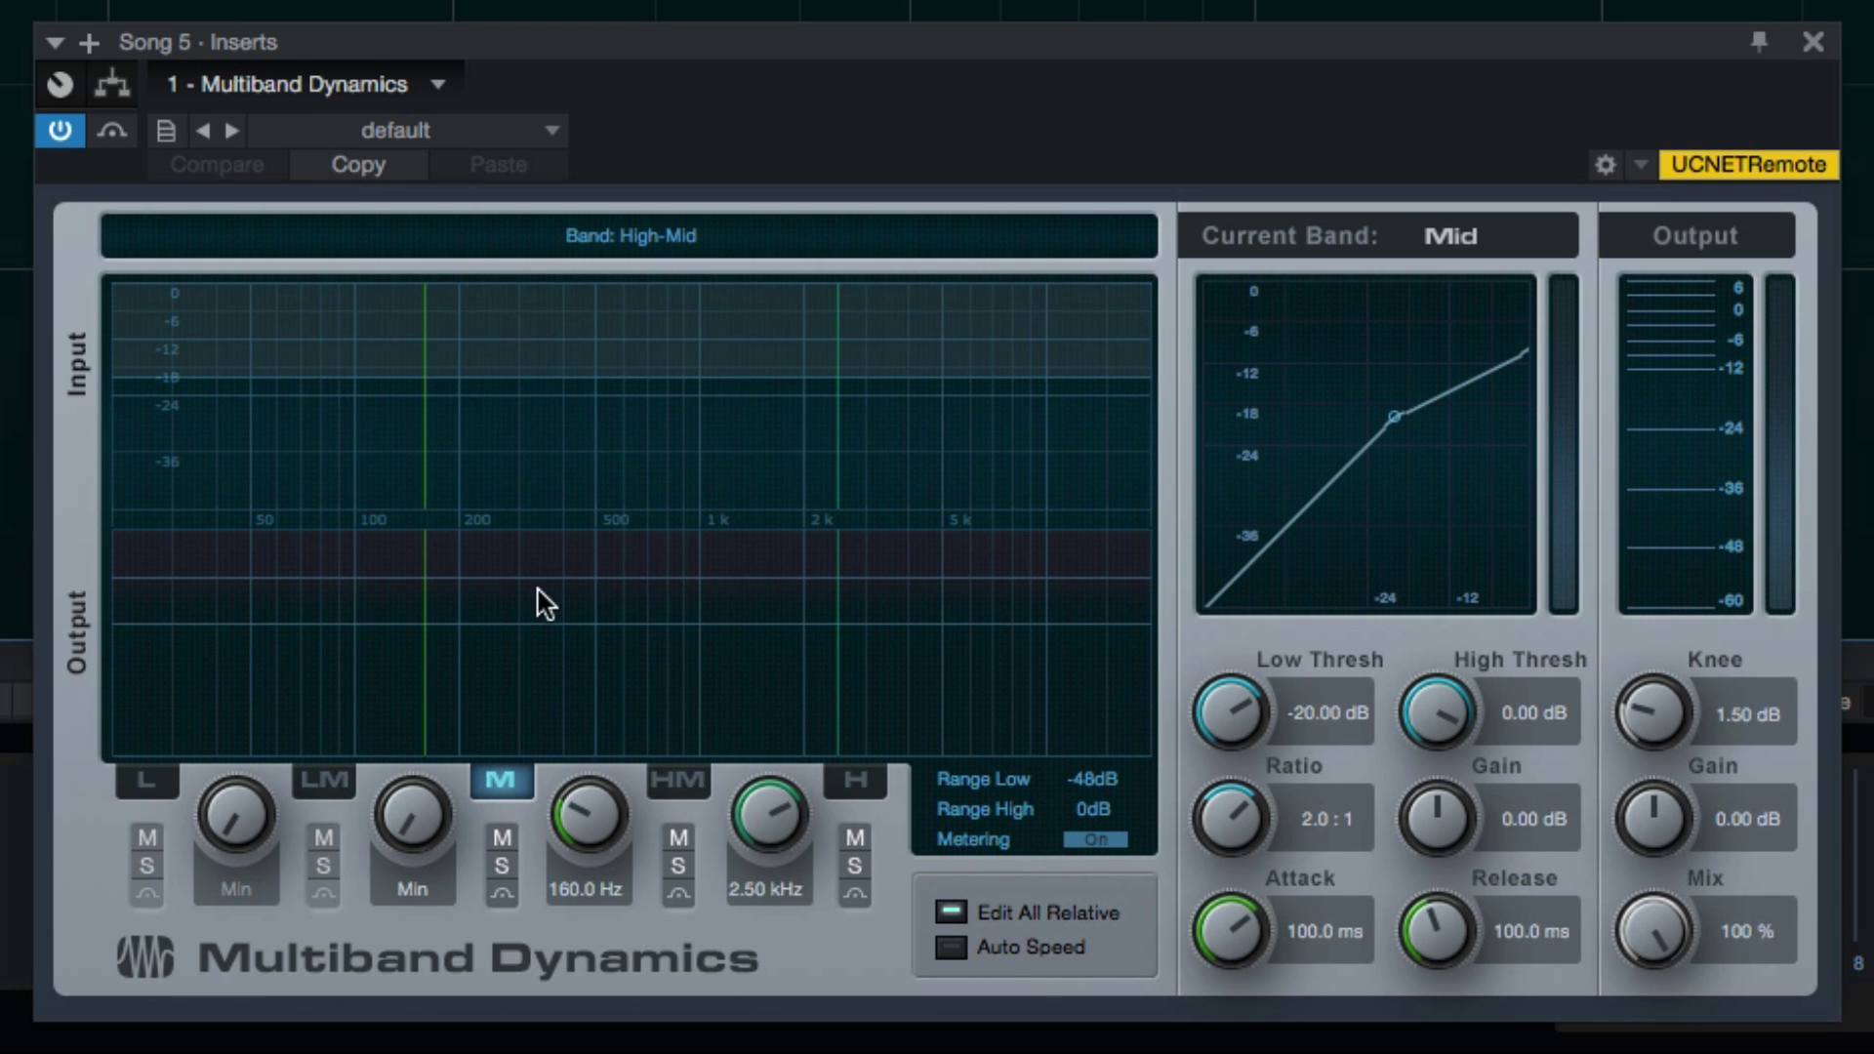
click(773, 496)
click(657, 515)
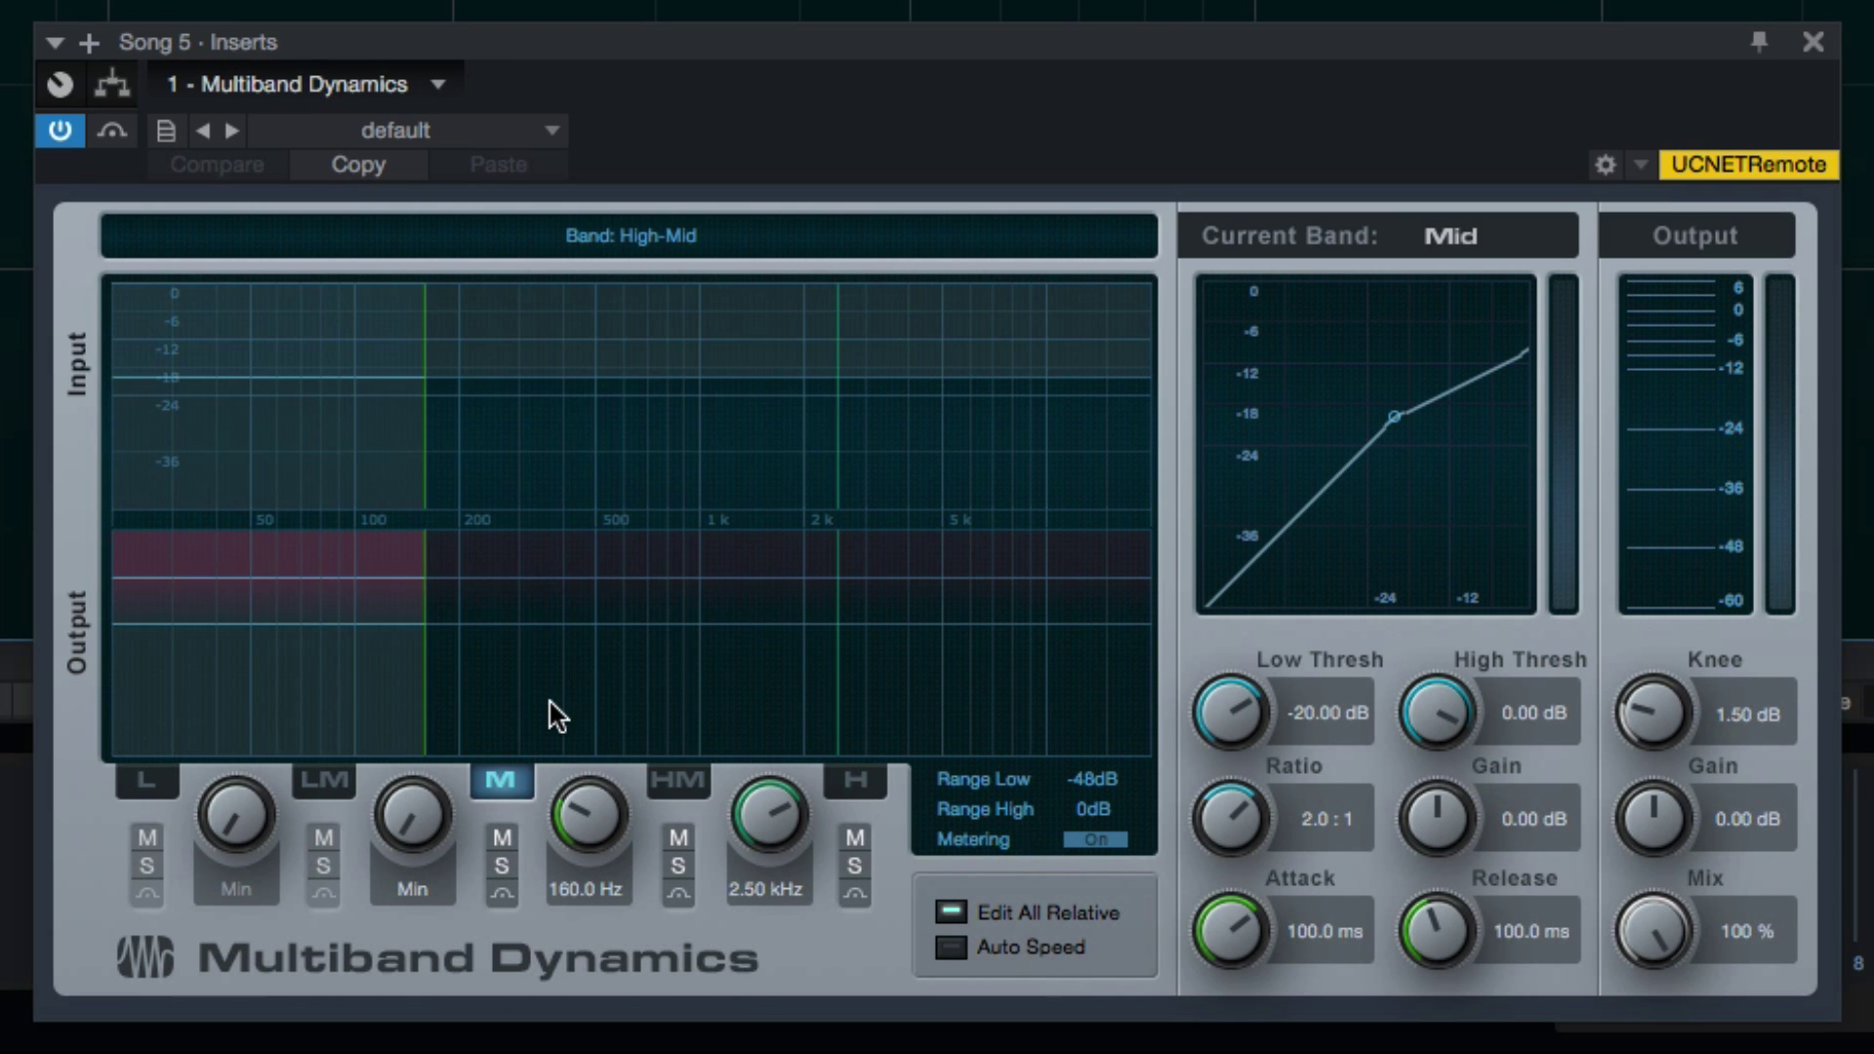
click(972, 560)
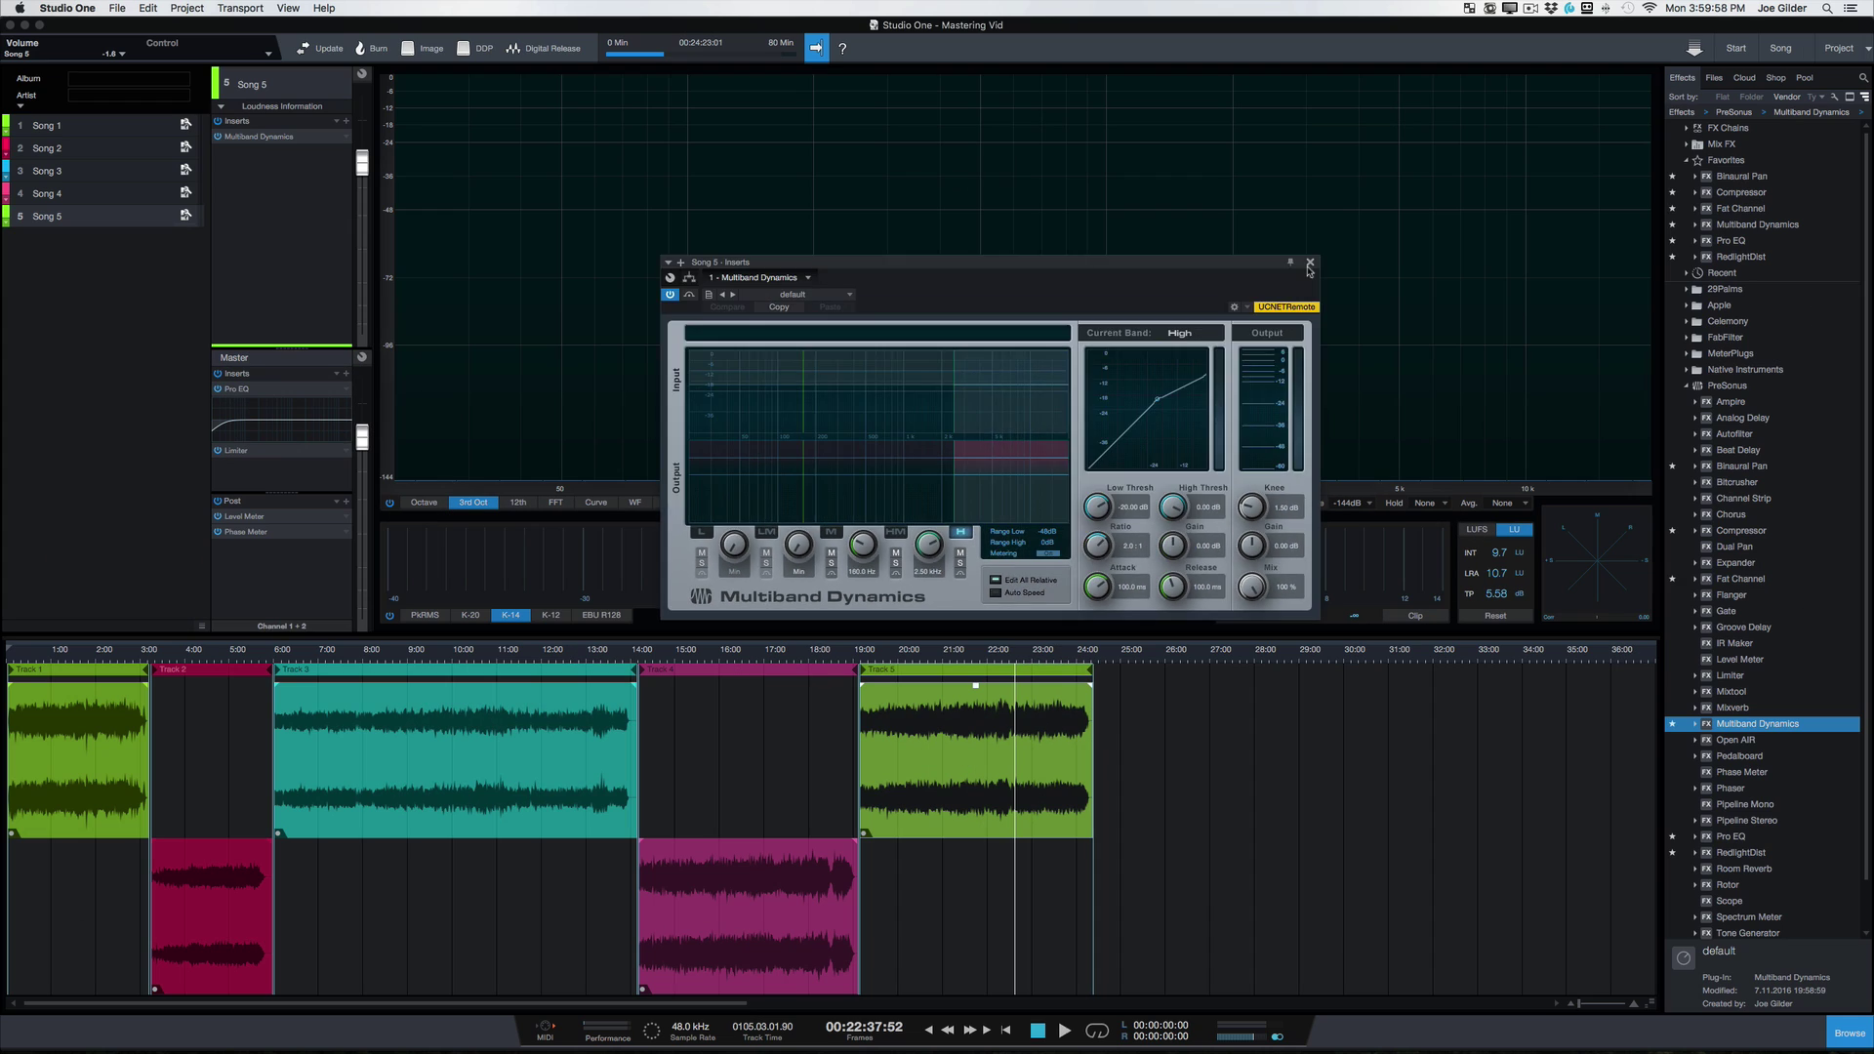
Step: Close the Multiband Dynamics window and remove the plugin from Song 5's inserts
click(1310, 264)
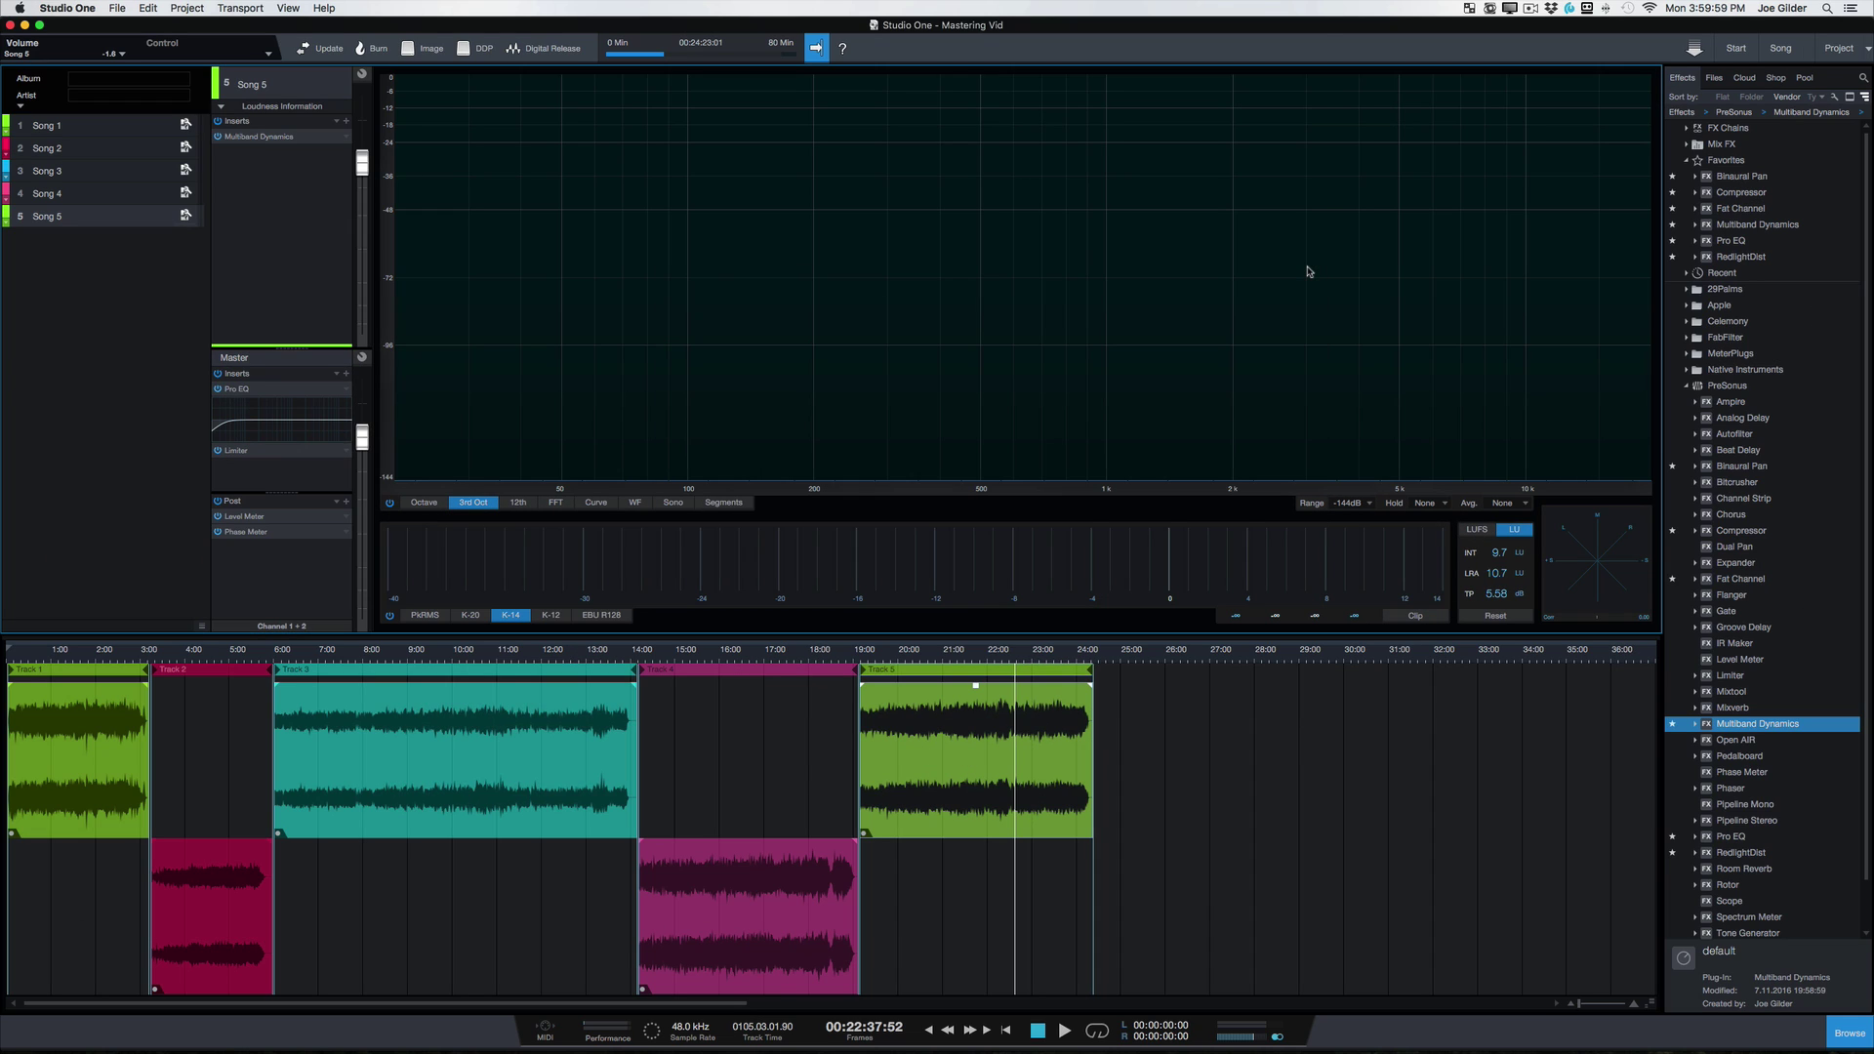
click(345, 137)
click(391, 290)
Step: Select Song 1 and add Pro EQ to its inserts
click(161, 192)
click(126, 171)
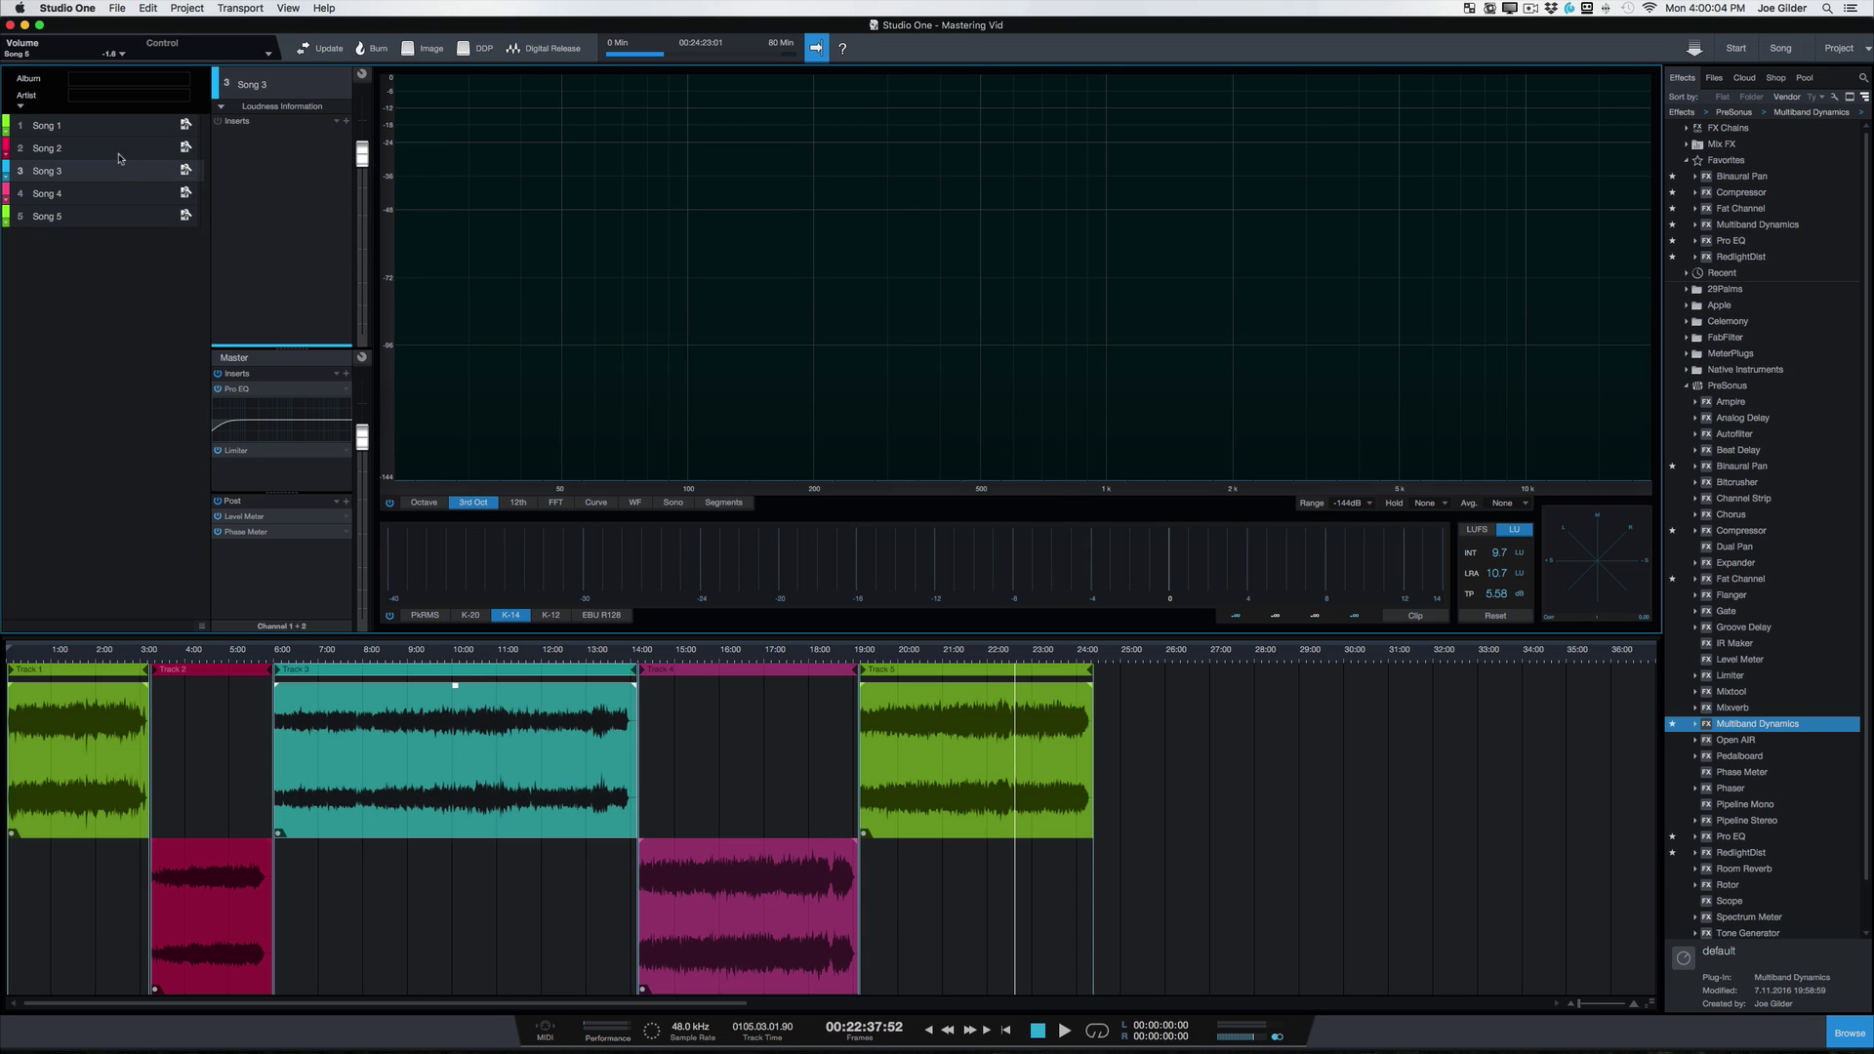
click(115, 149)
click(108, 135)
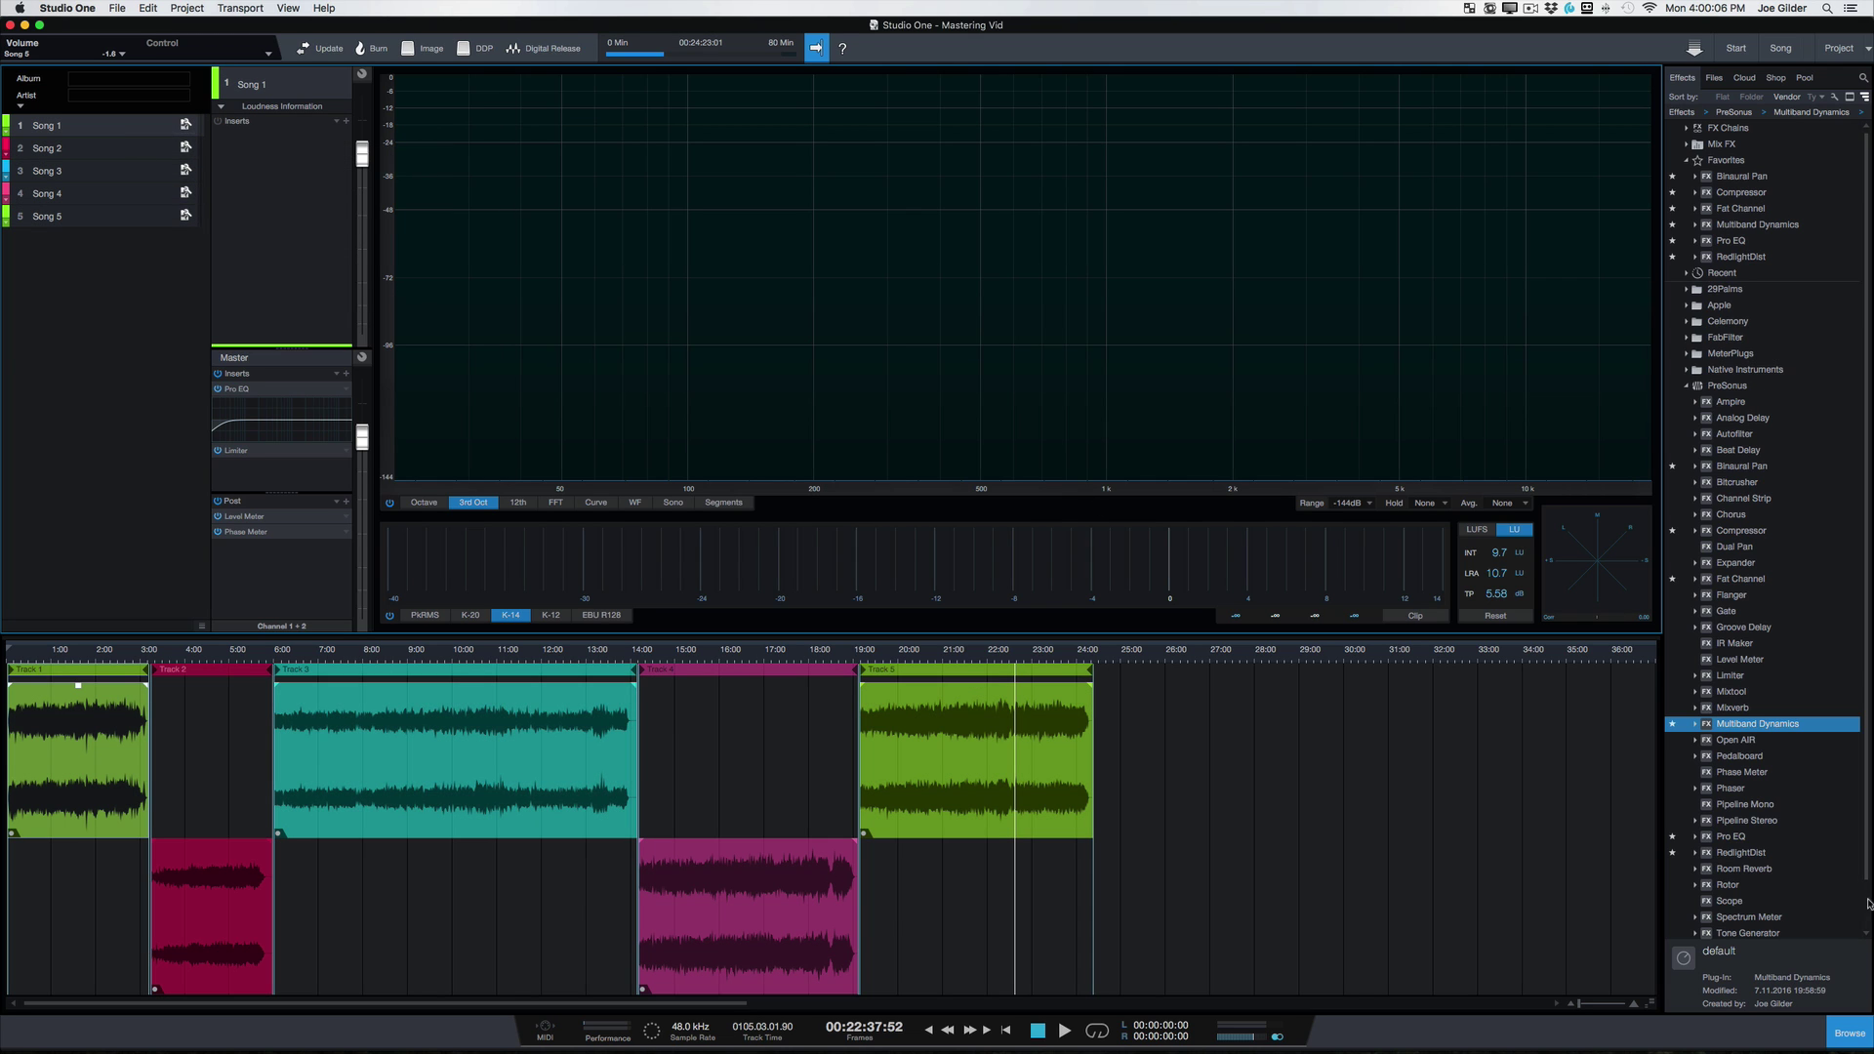
drag(1733, 836, 290, 188)
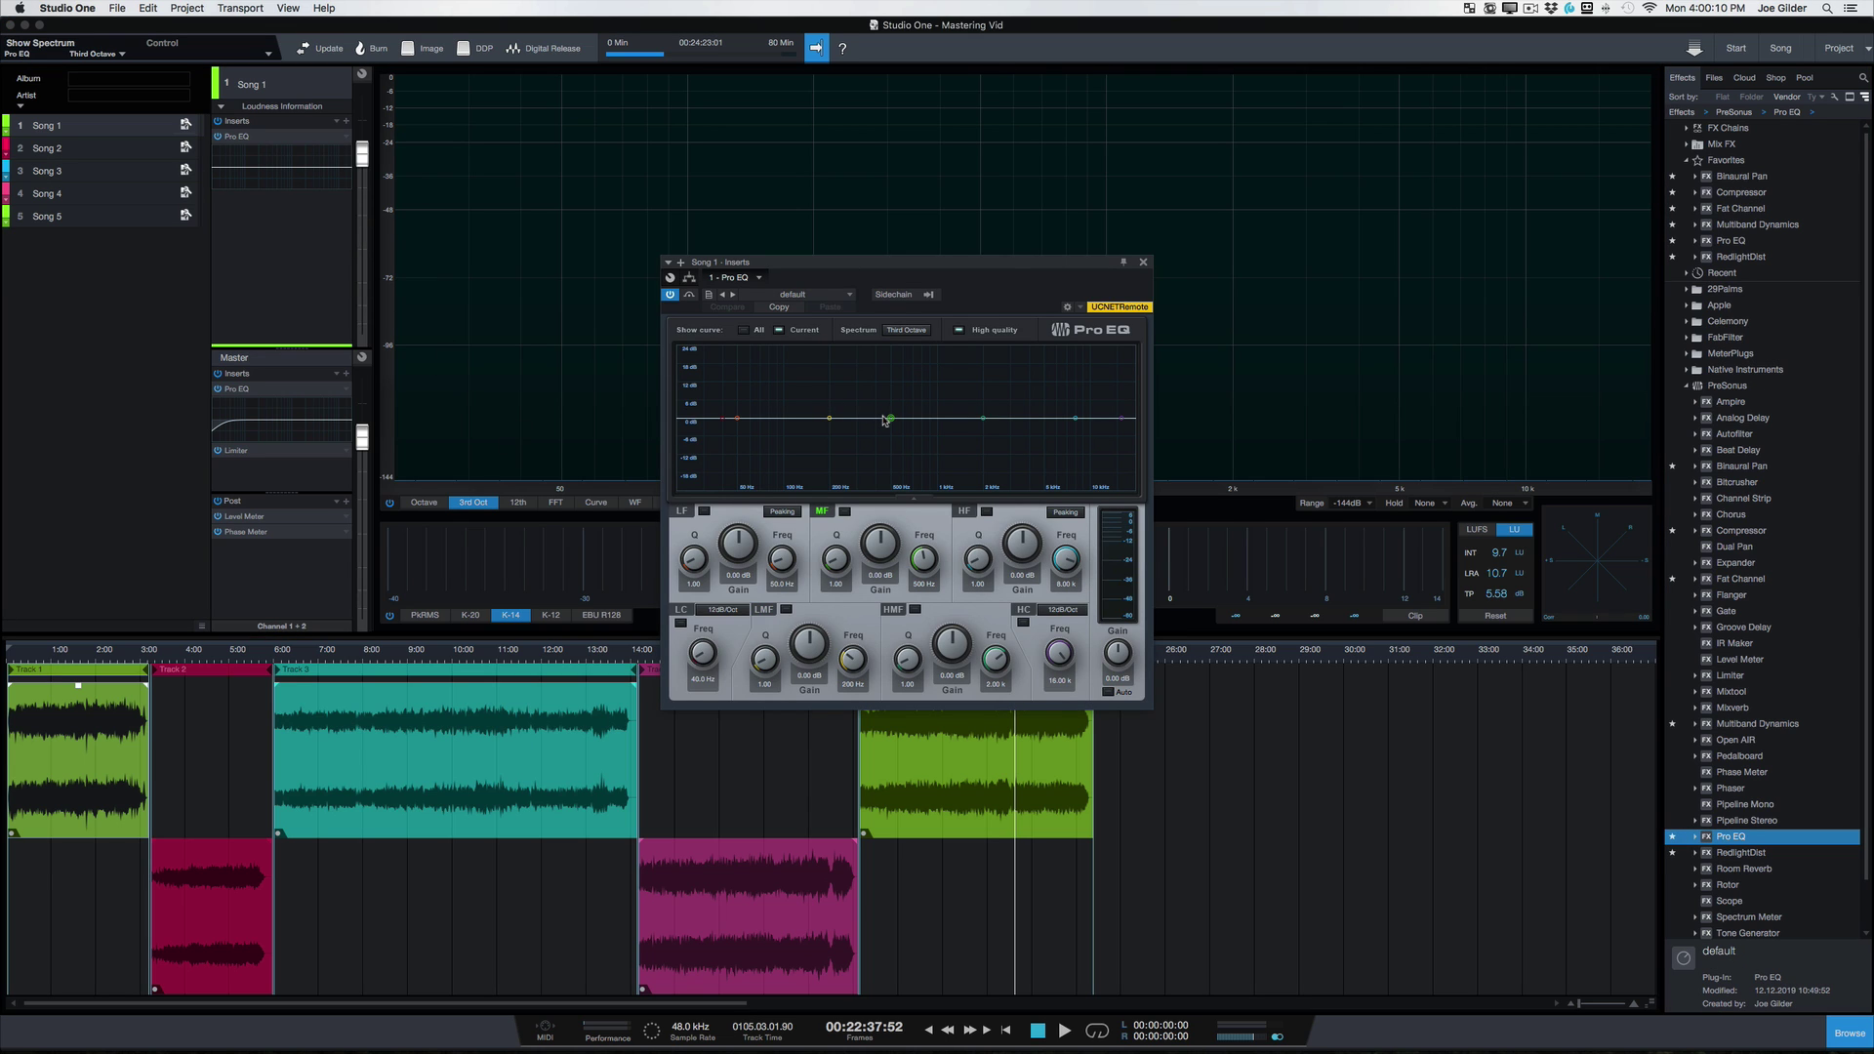
Step: Cut Song 1's low mids to -1.88 dB at 187 Hz, boost highs 2.59 dB, then add Multiband Dynamics
drag(886, 421, 825, 424)
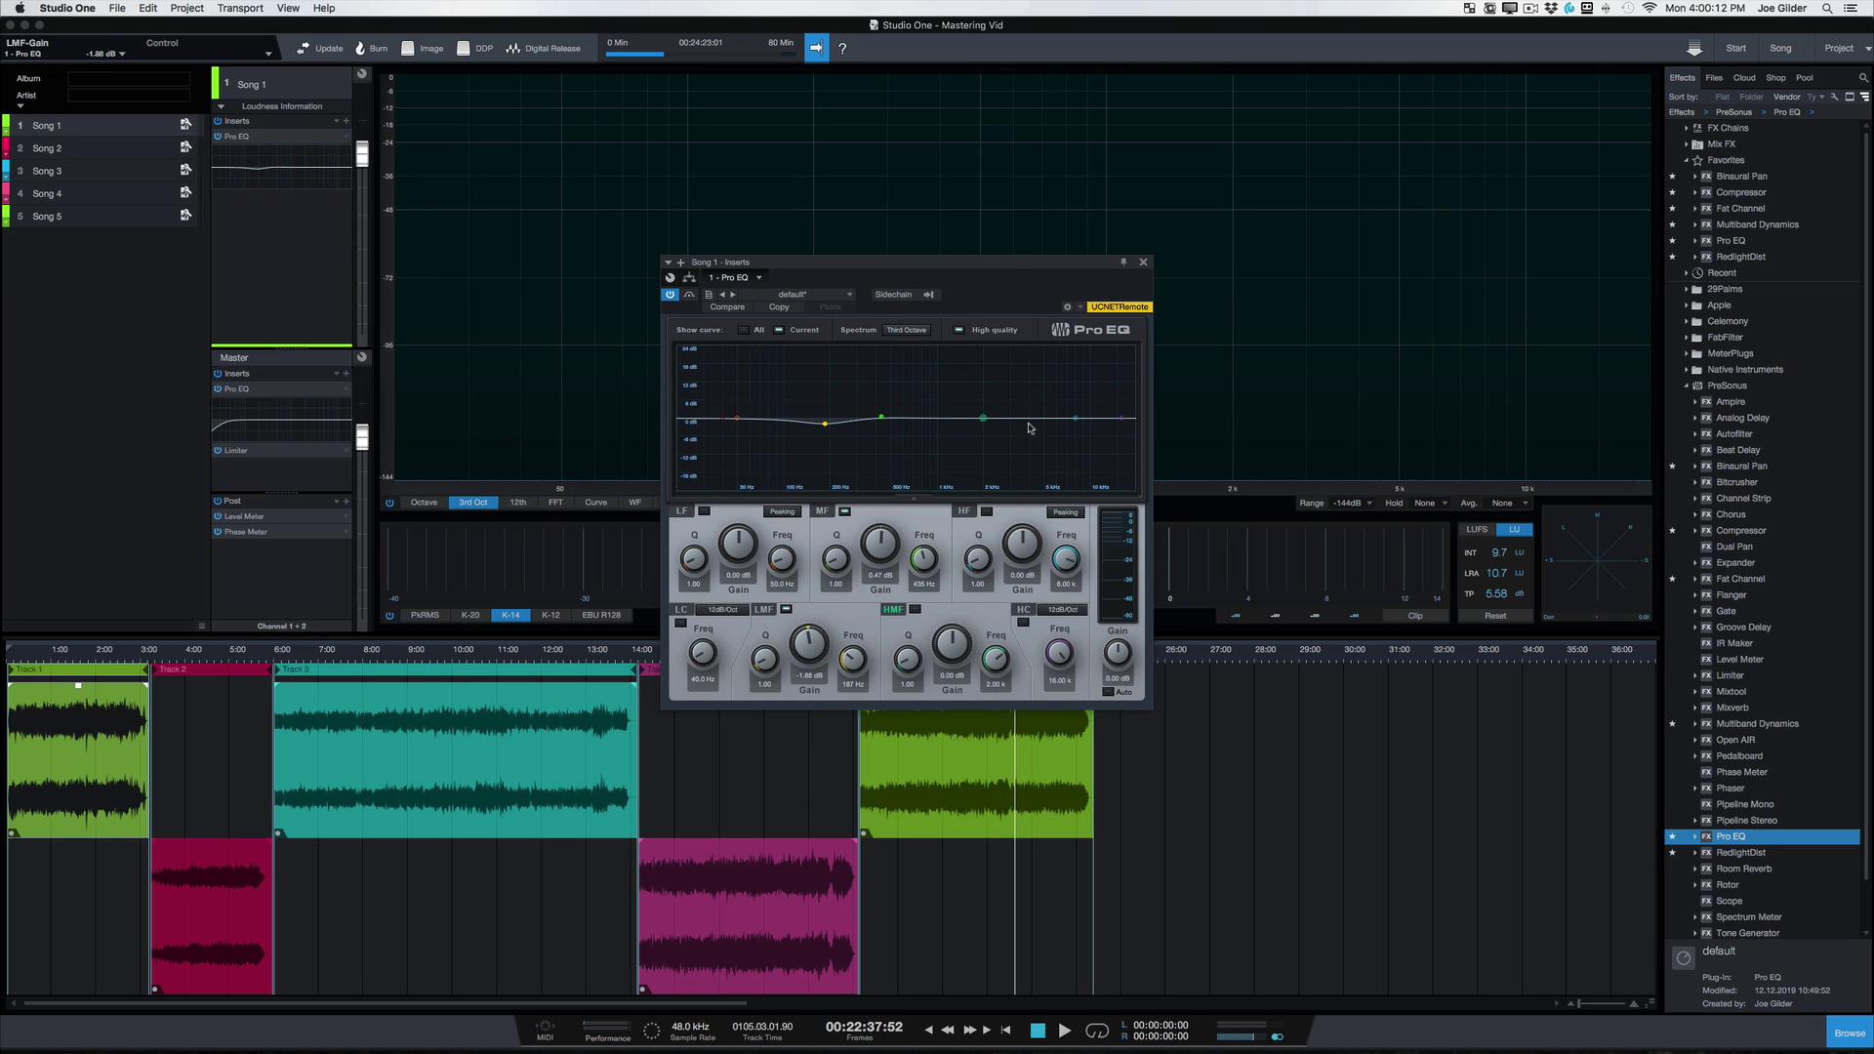
drag(1077, 419, 1087, 410)
drag(1738, 723, 288, 200)
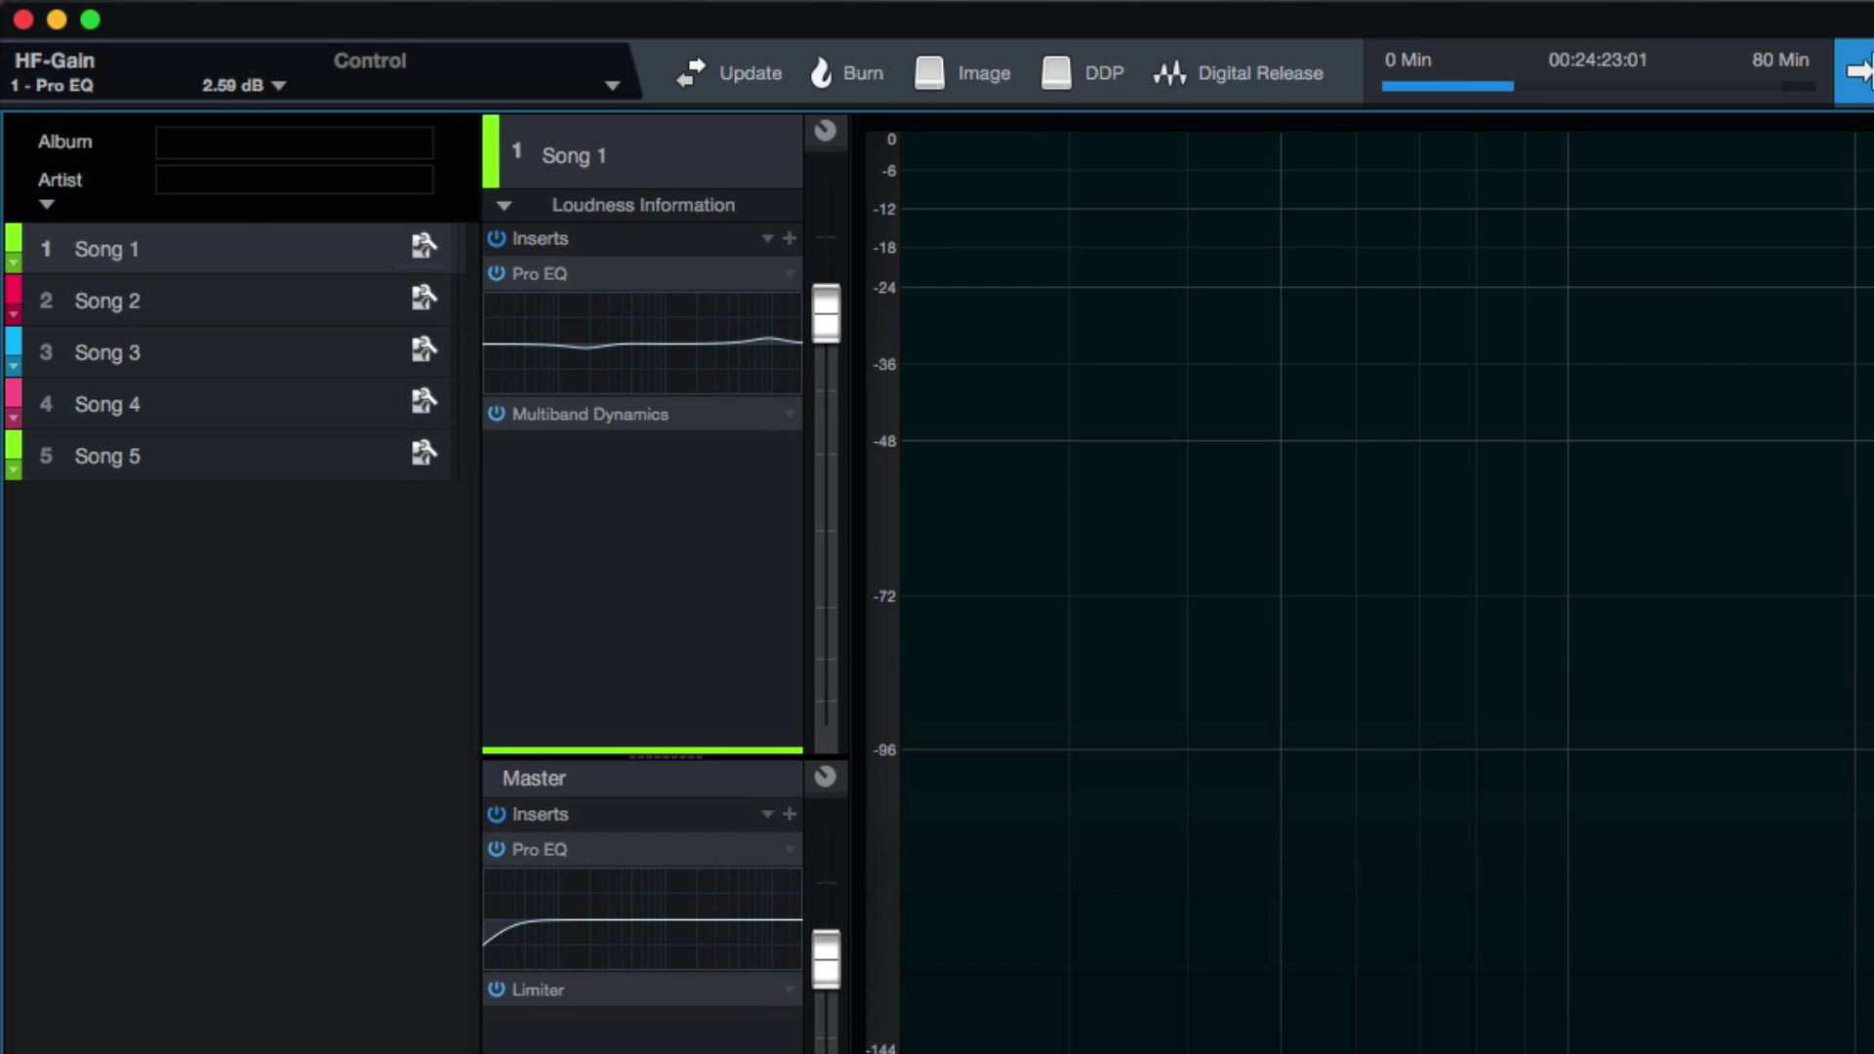
Step: Copy Song 1's Pro EQ and Multiband Dynamics chain onto Song 2 and boost Song 2's lows by 1.65 dB
click(154, 314)
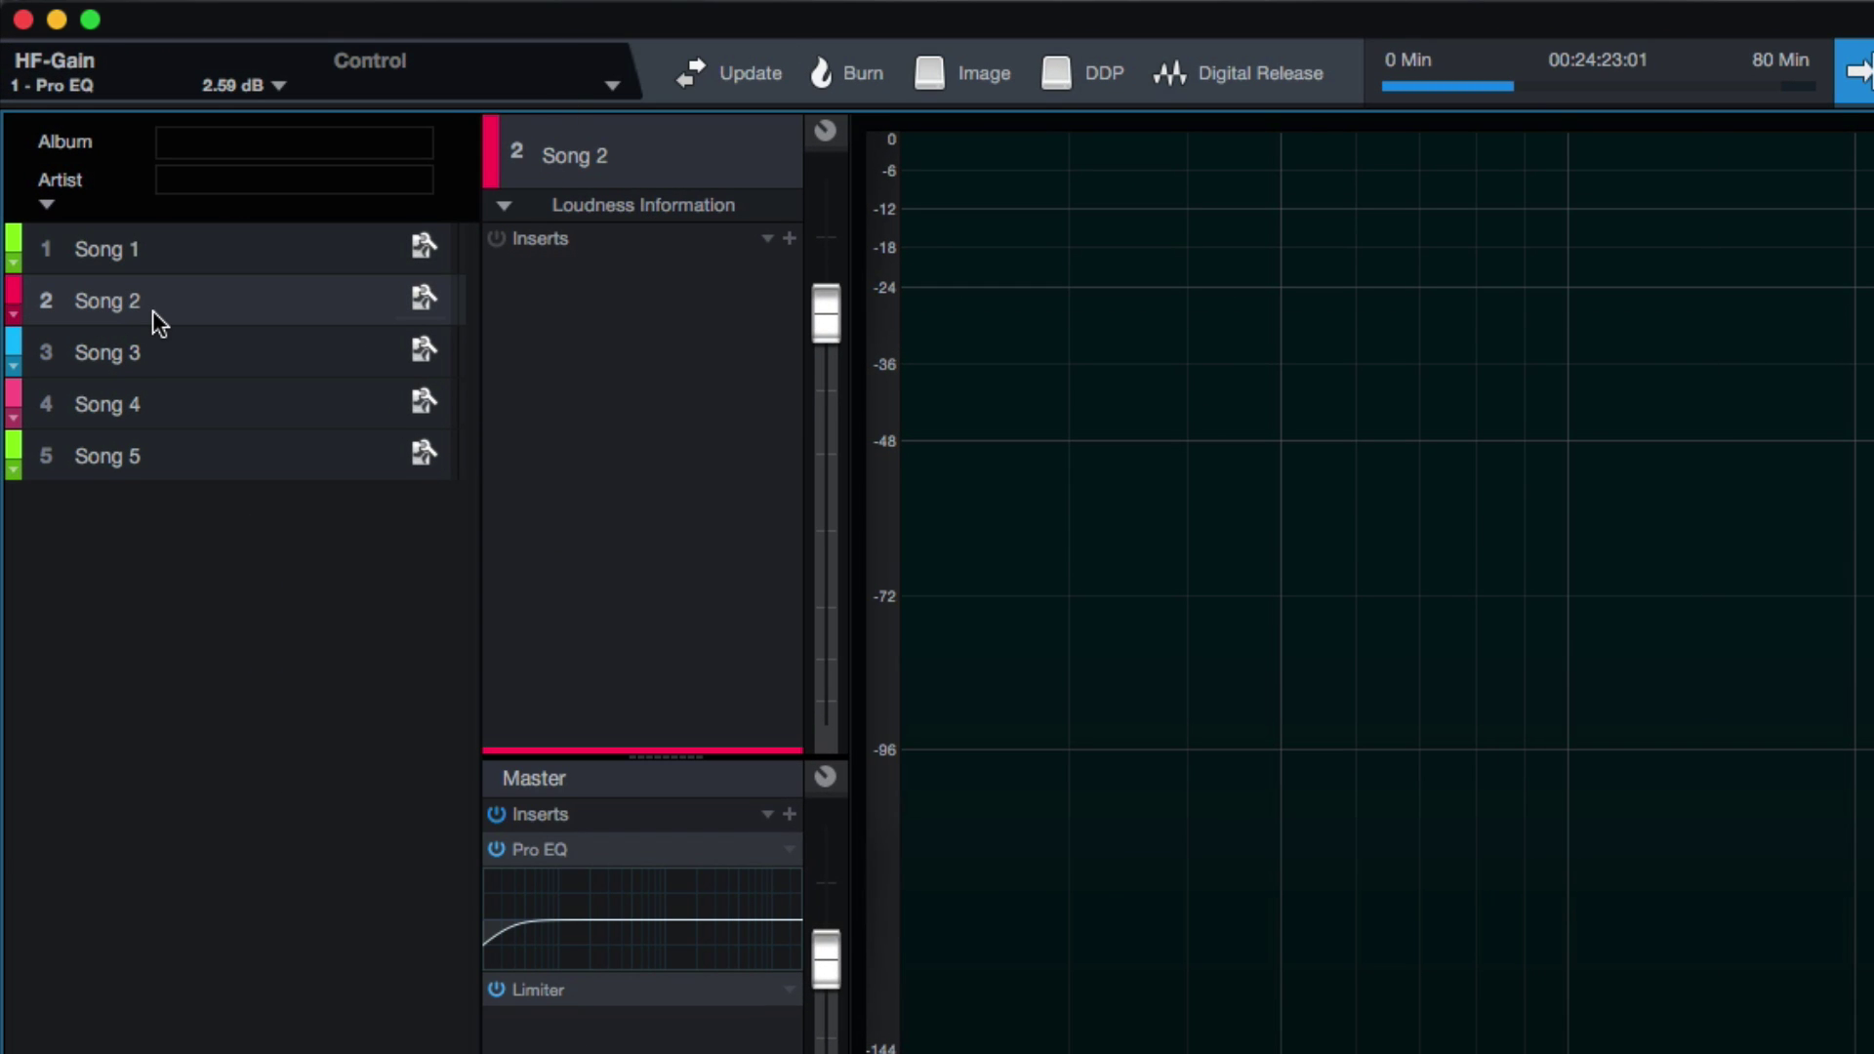
click(215, 249)
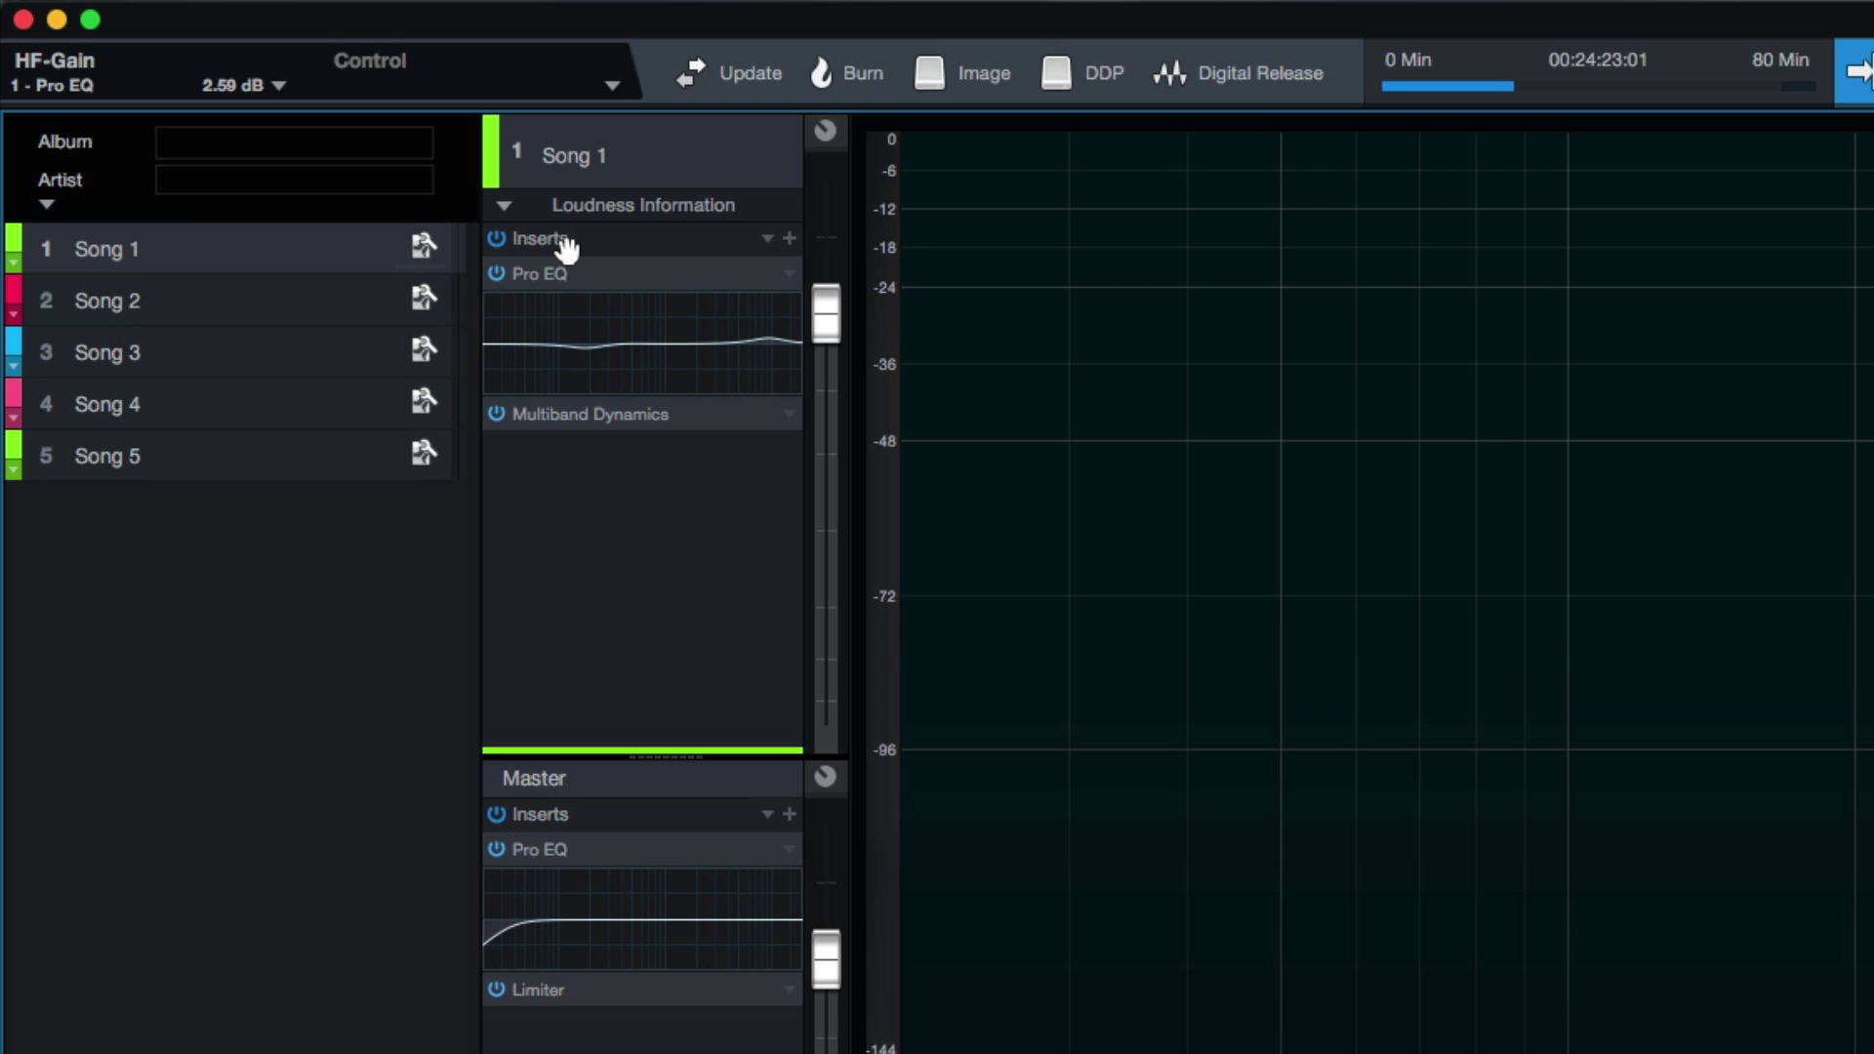
drag(563, 243, 191, 301)
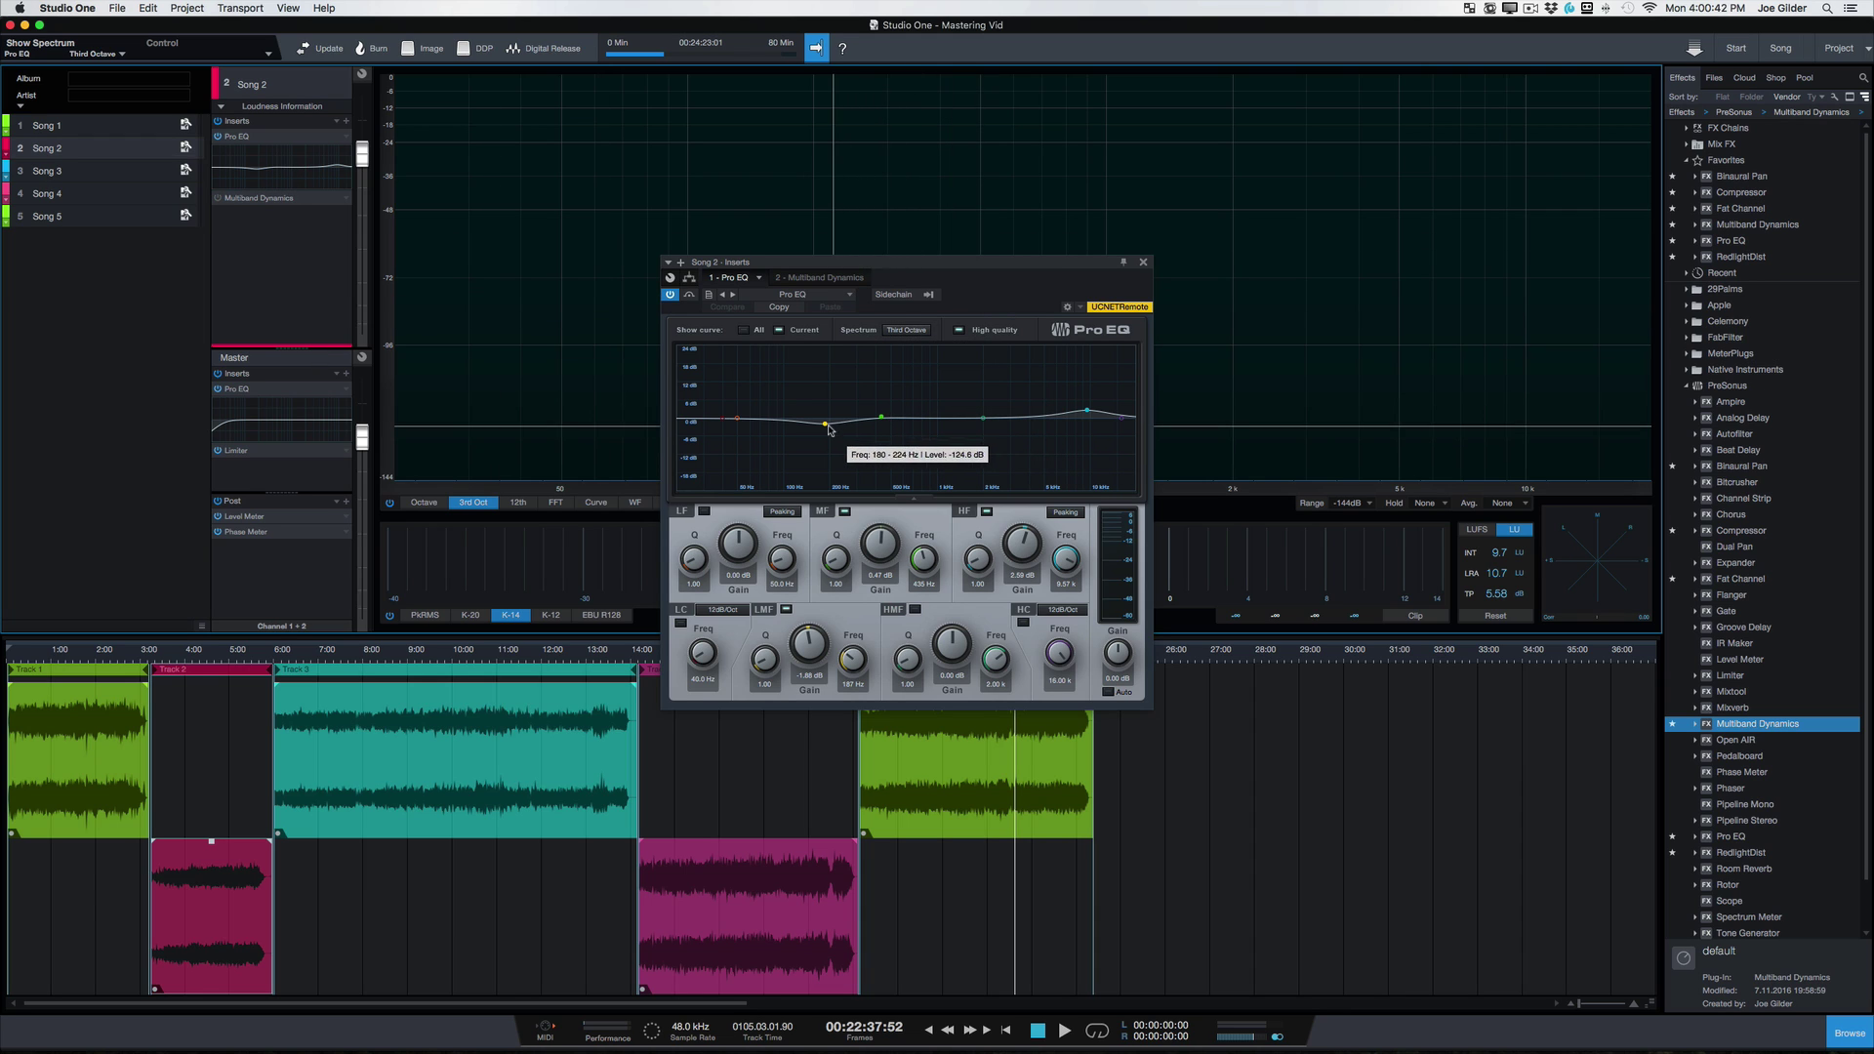
drag(738, 418, 772, 415)
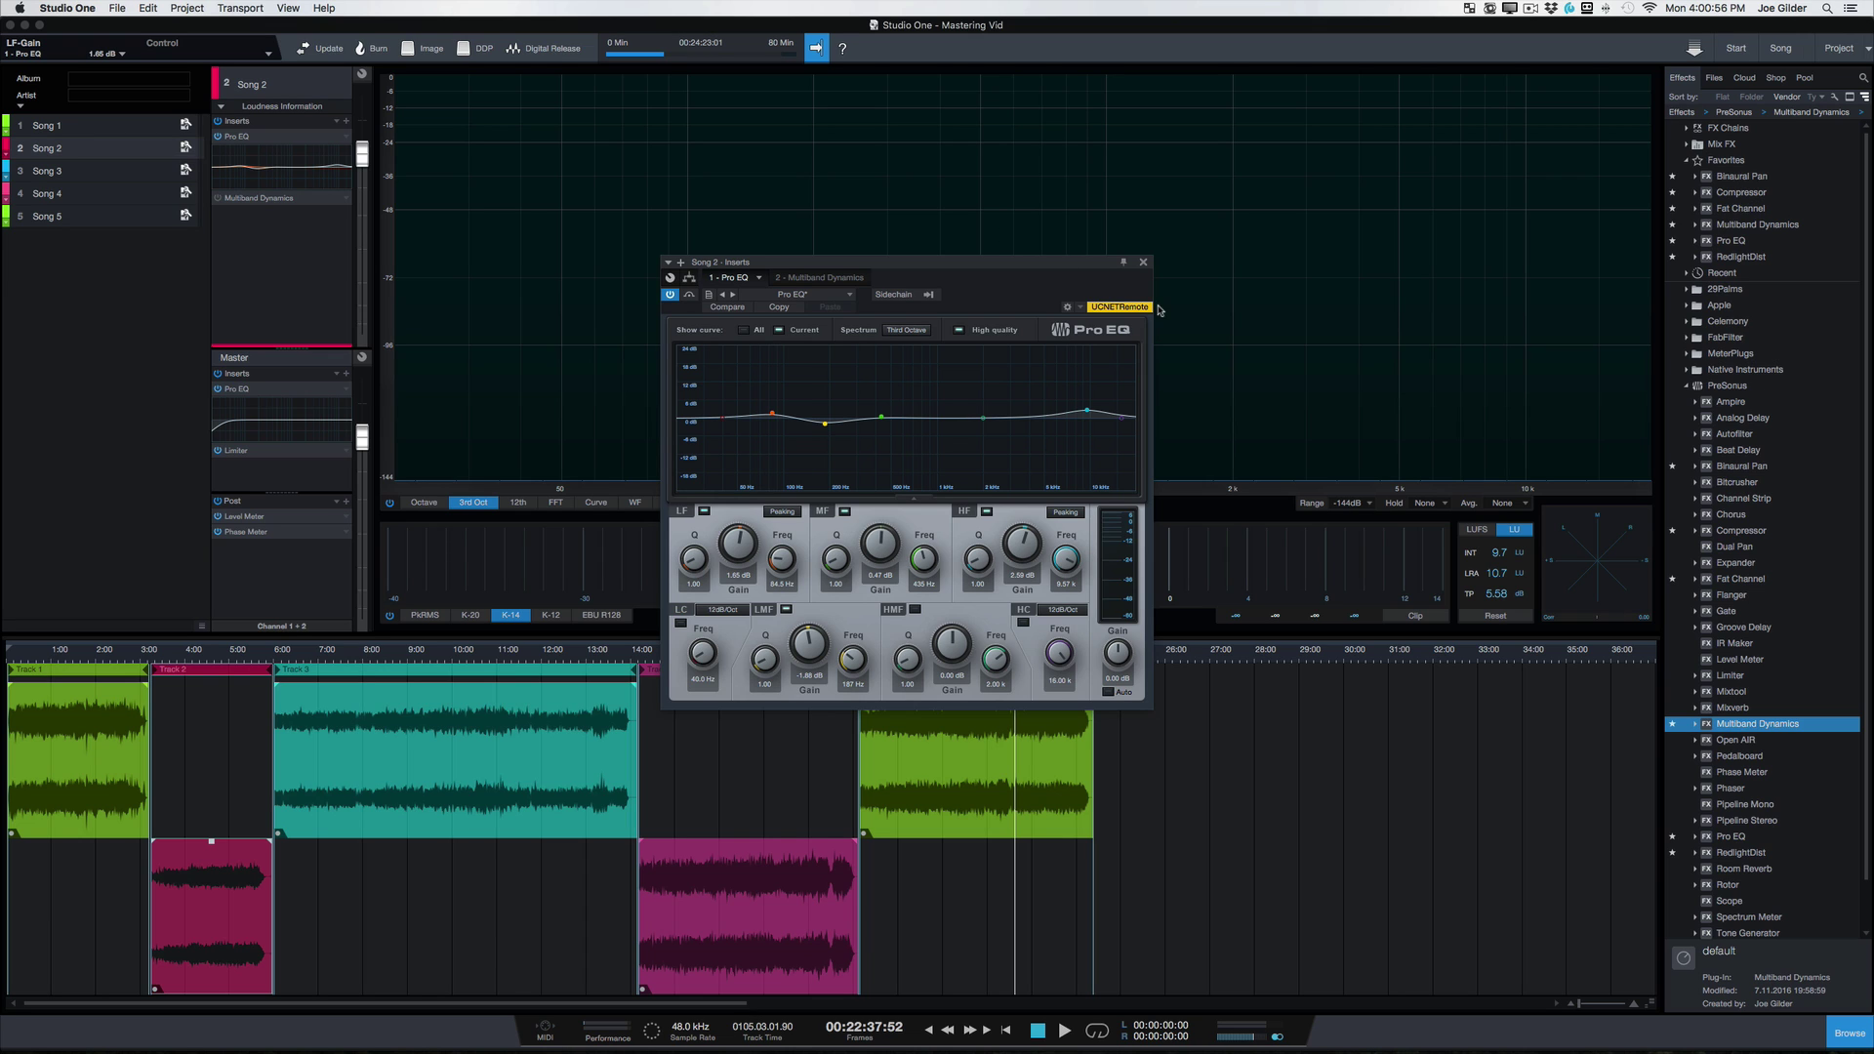
Step: Close Song 2's Pro EQ window and reset the LUFS loudness readout
click(1141, 264)
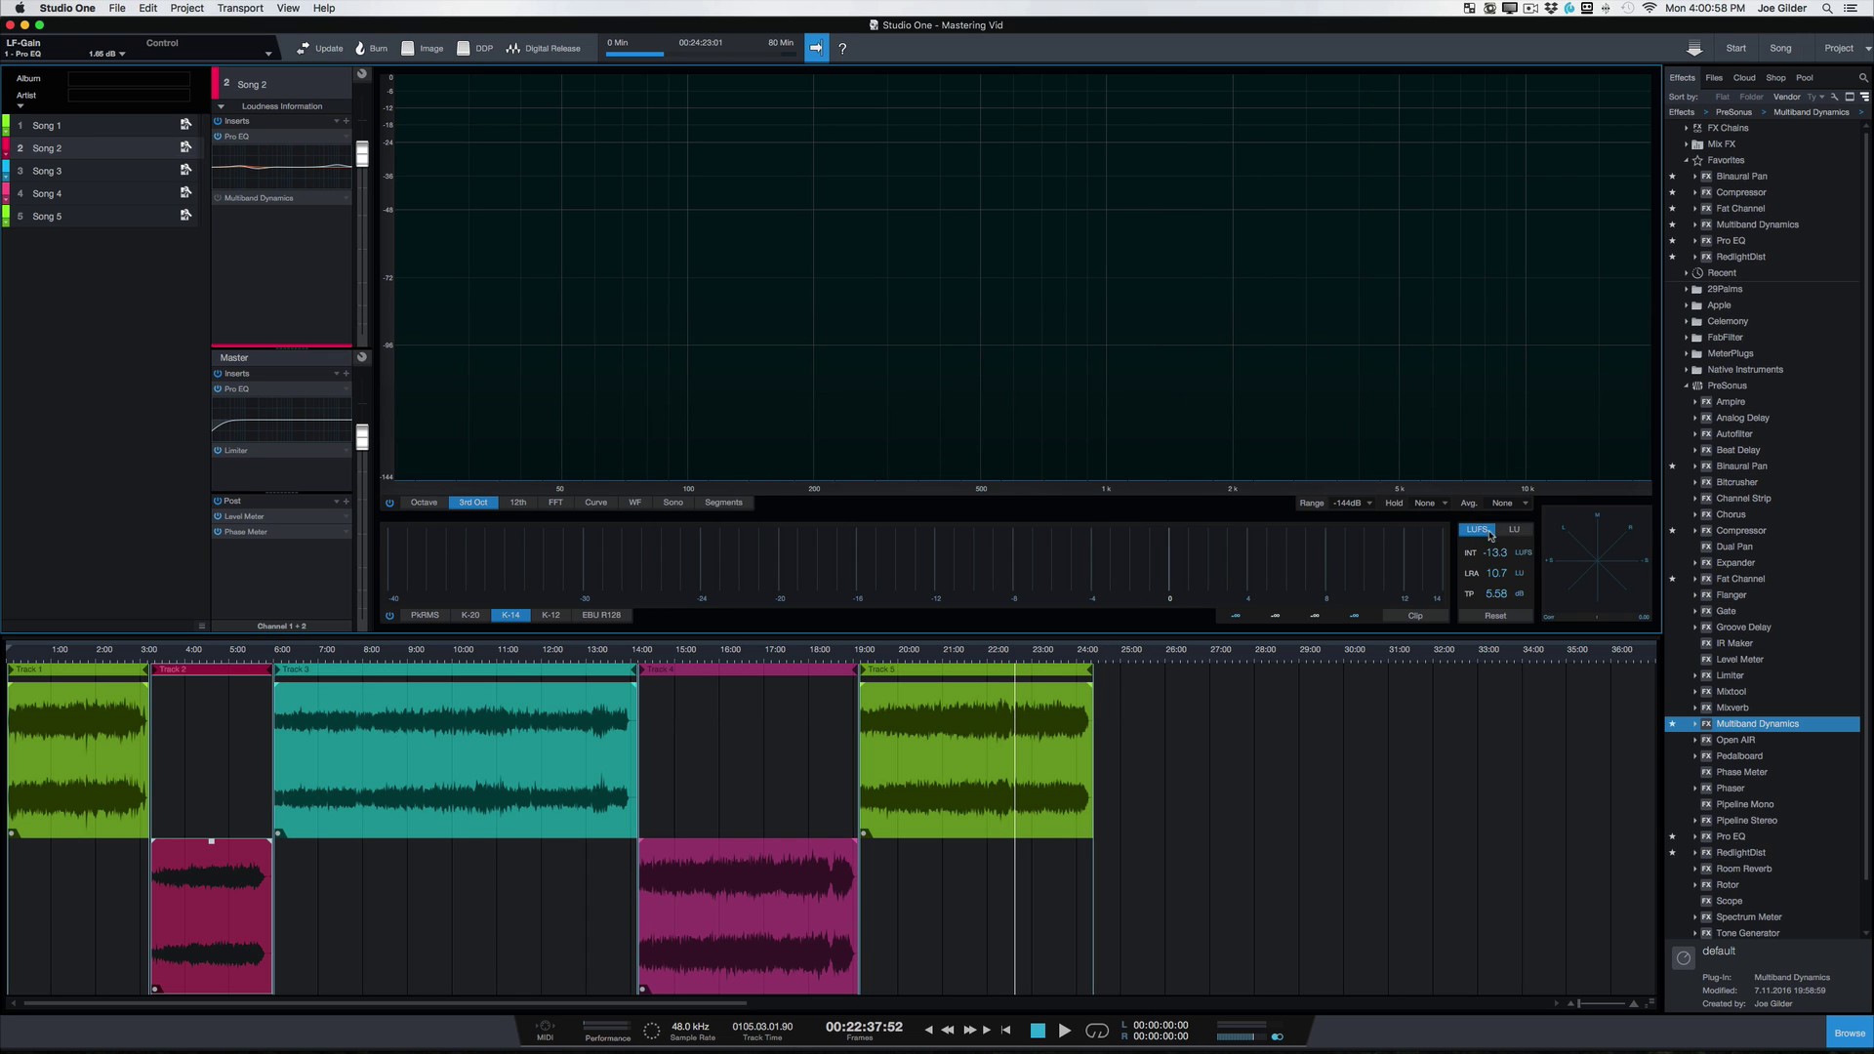
click(1494, 616)
Step: Slide Song 2 to overlap Song 1's ending and extend Track 1's region to about 3:13
scroll(161, 703, up, 5)
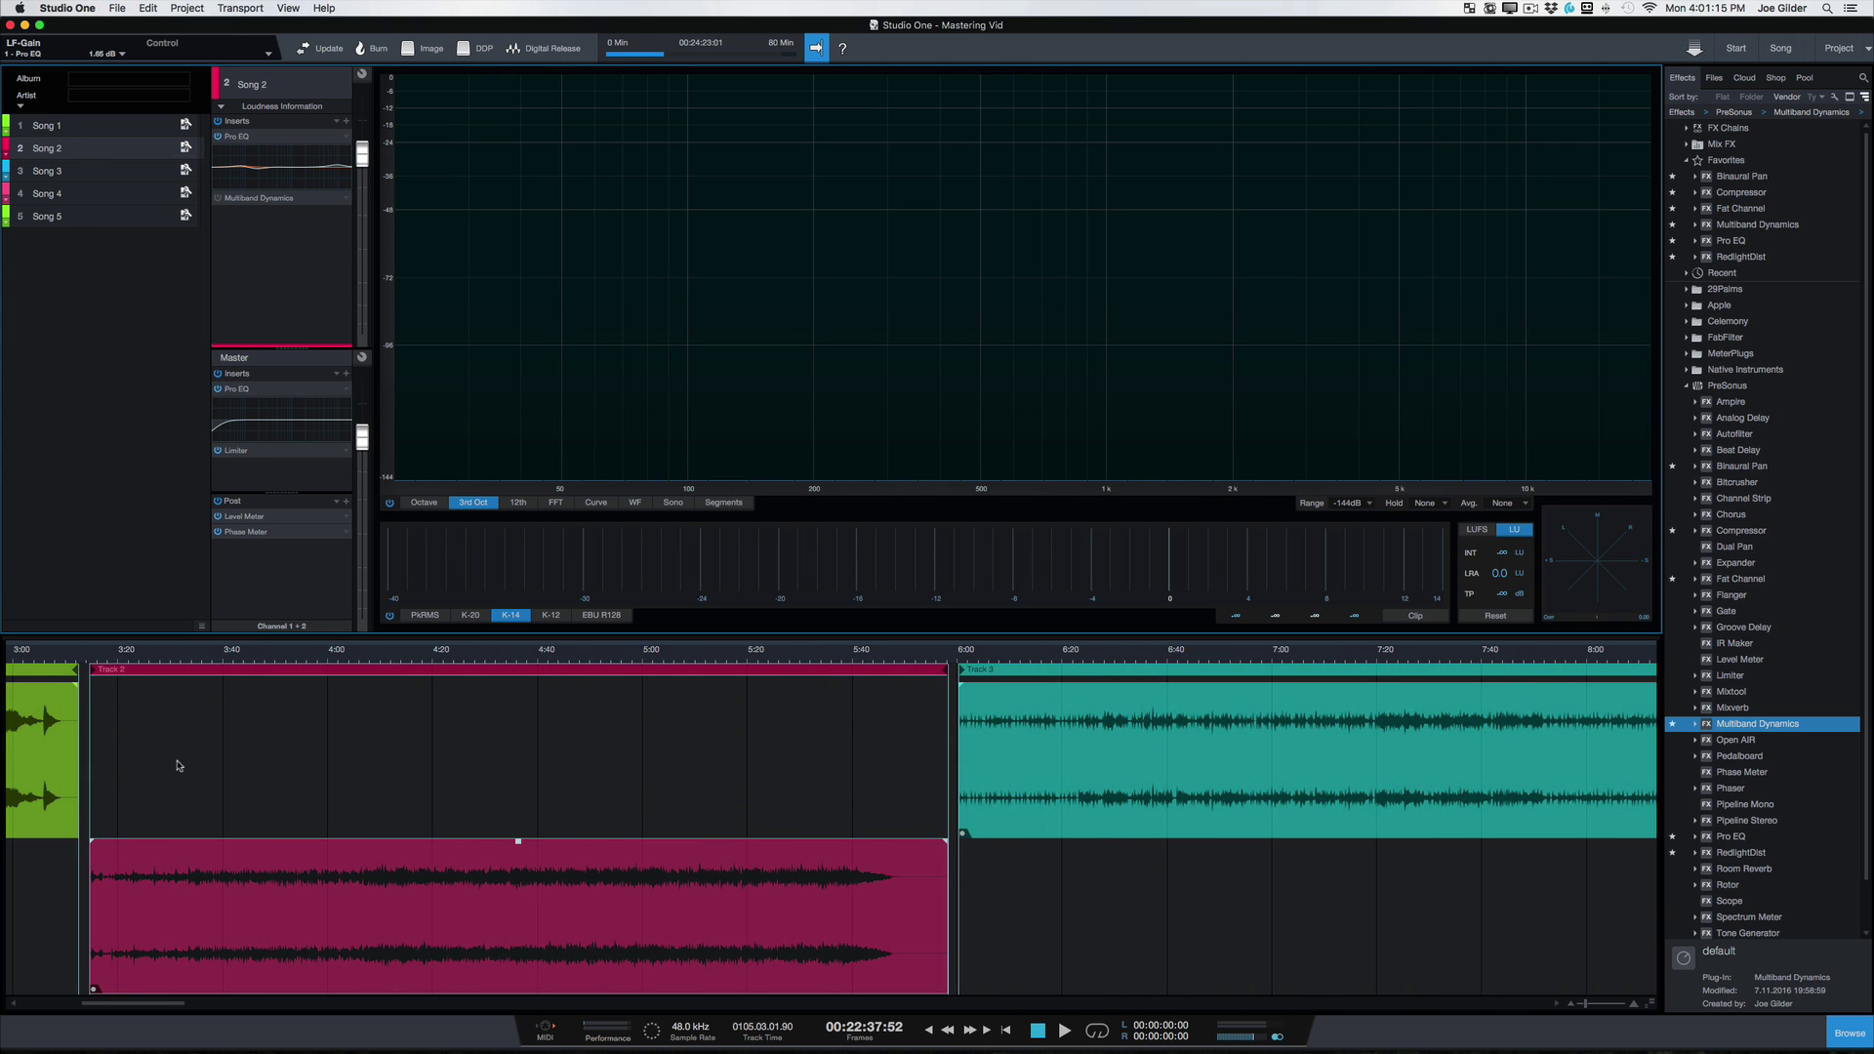
scroll(82, 875, up, 3)
drag(333, 952, 411, 922)
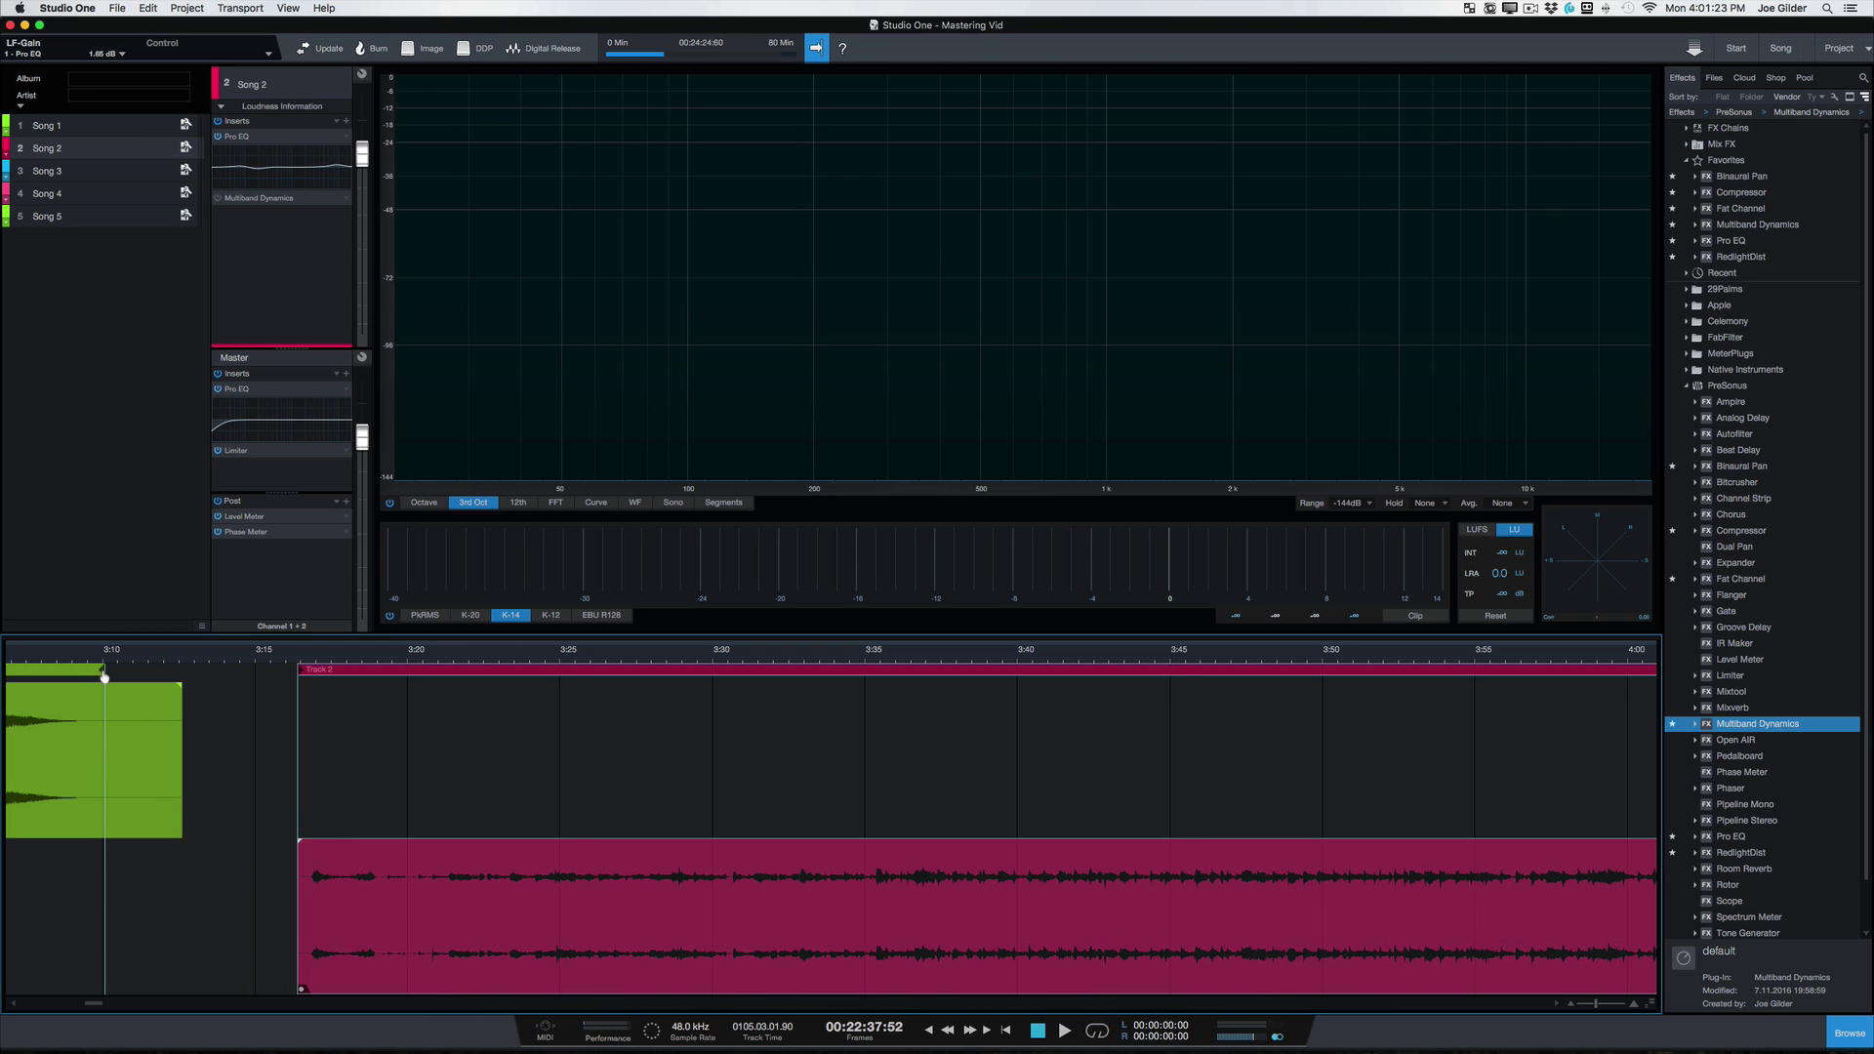
mouse_move(104, 673)
mouse_down()
mouse_move(303, 691)
mouse_move(196, 700)
mouse_up()
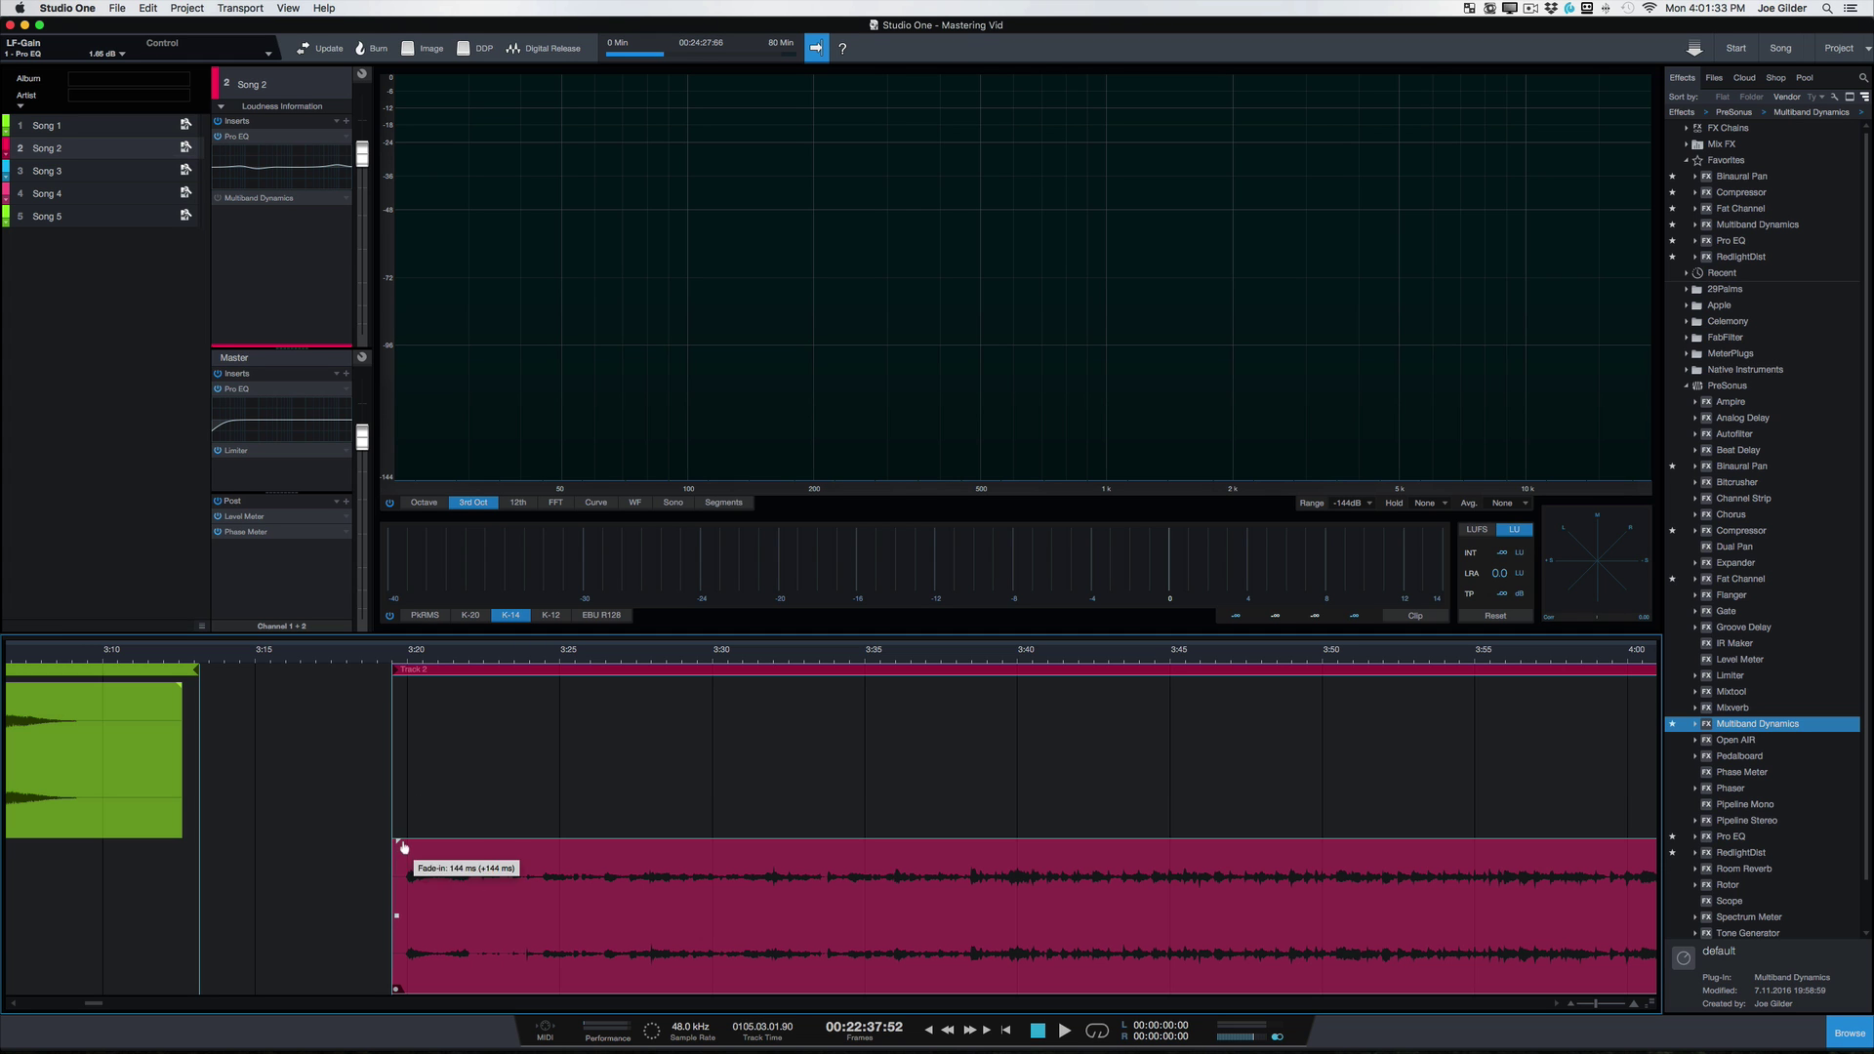
Step: Give Song 2 a roughly 552 ms fade-out bent into an exponential curve
scroll(489, 889, right, 10)
scroll(489, 888, left, 4)
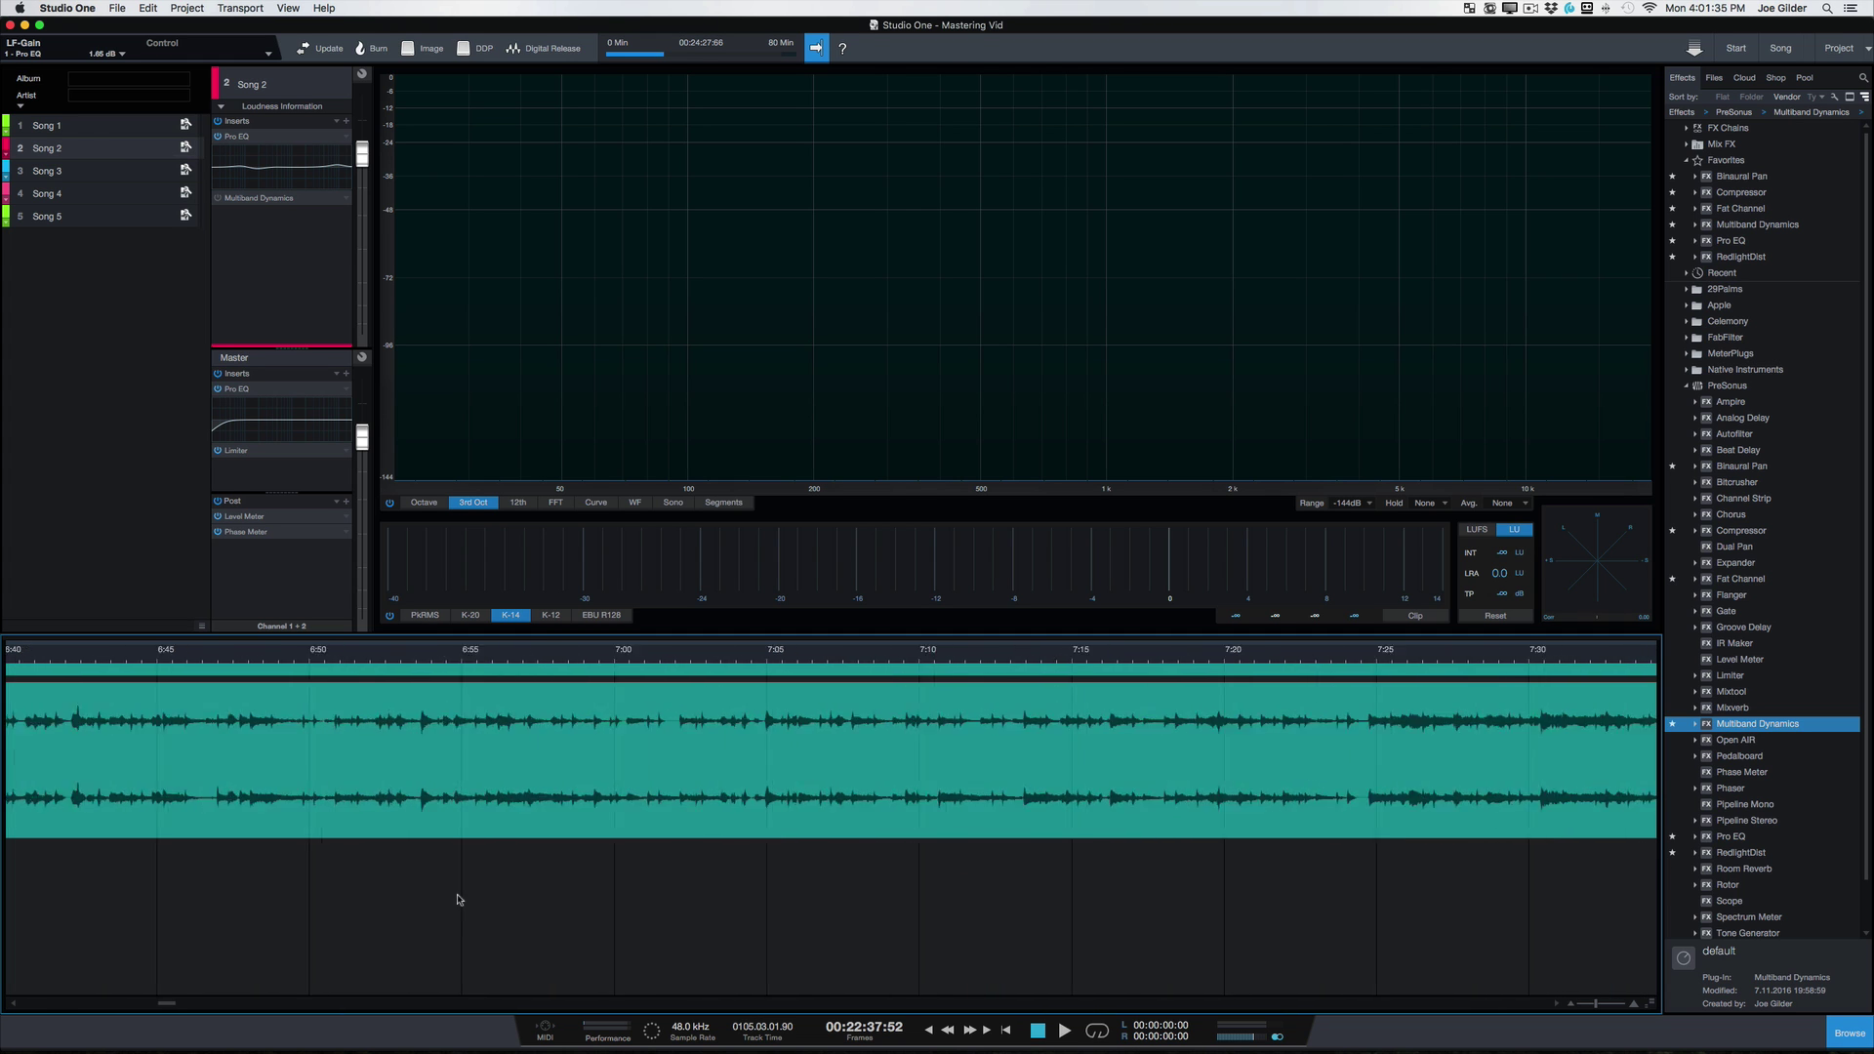
drag(971, 852, 381, 915)
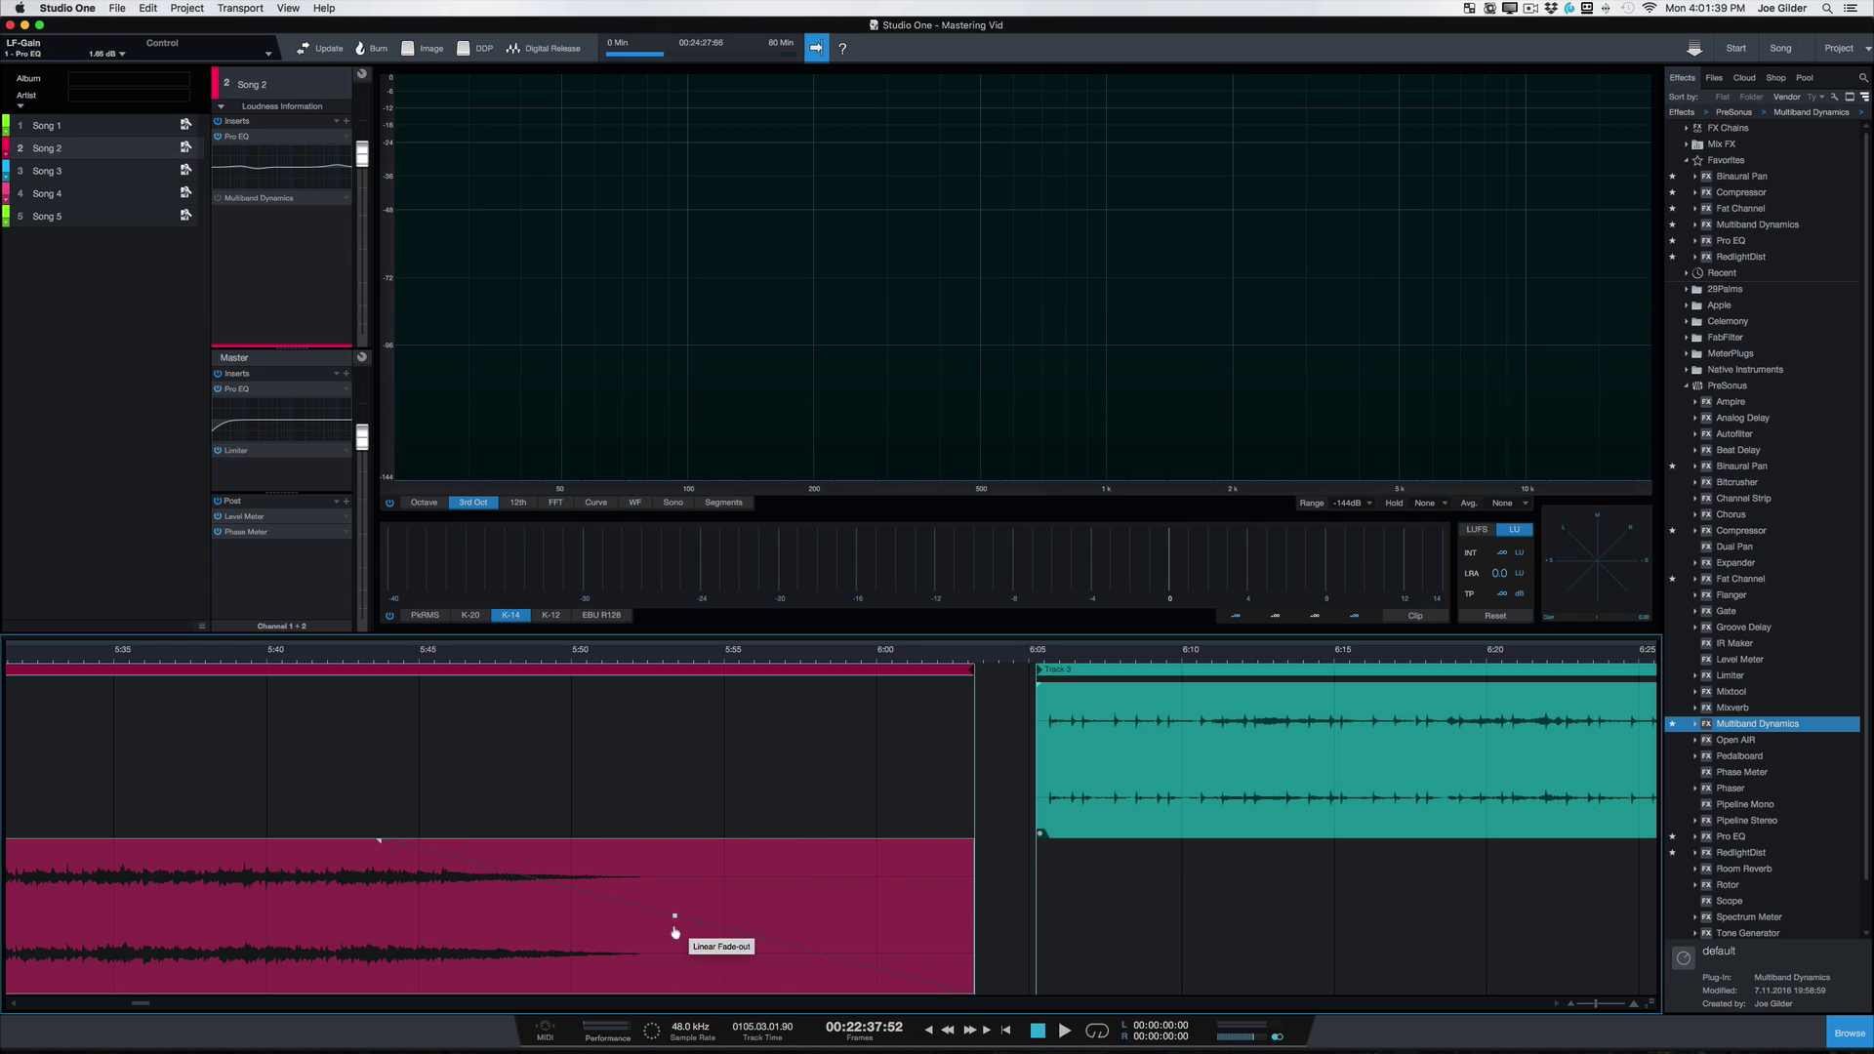
drag(683, 926, 683, 939)
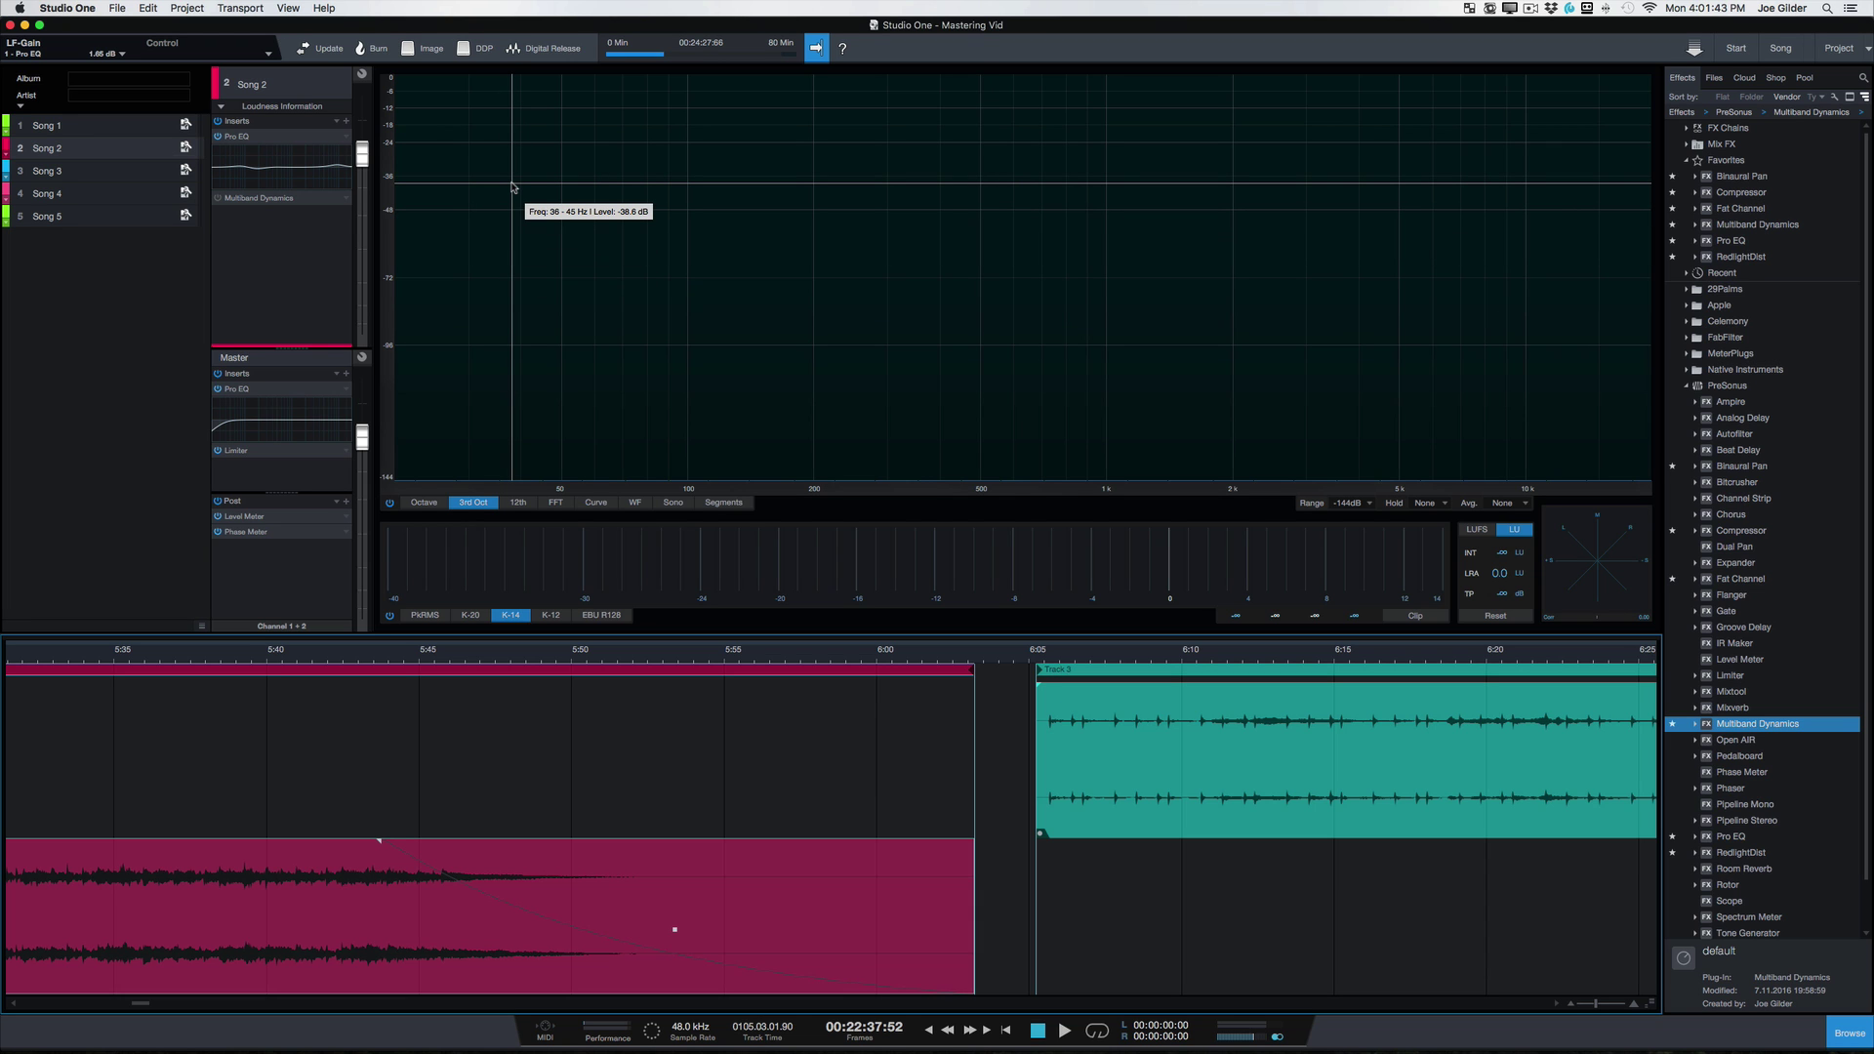
Step: Set the Digital Release format to 16-bit, 44.1 kHz Wave File, then bring up Preferences
click(553, 53)
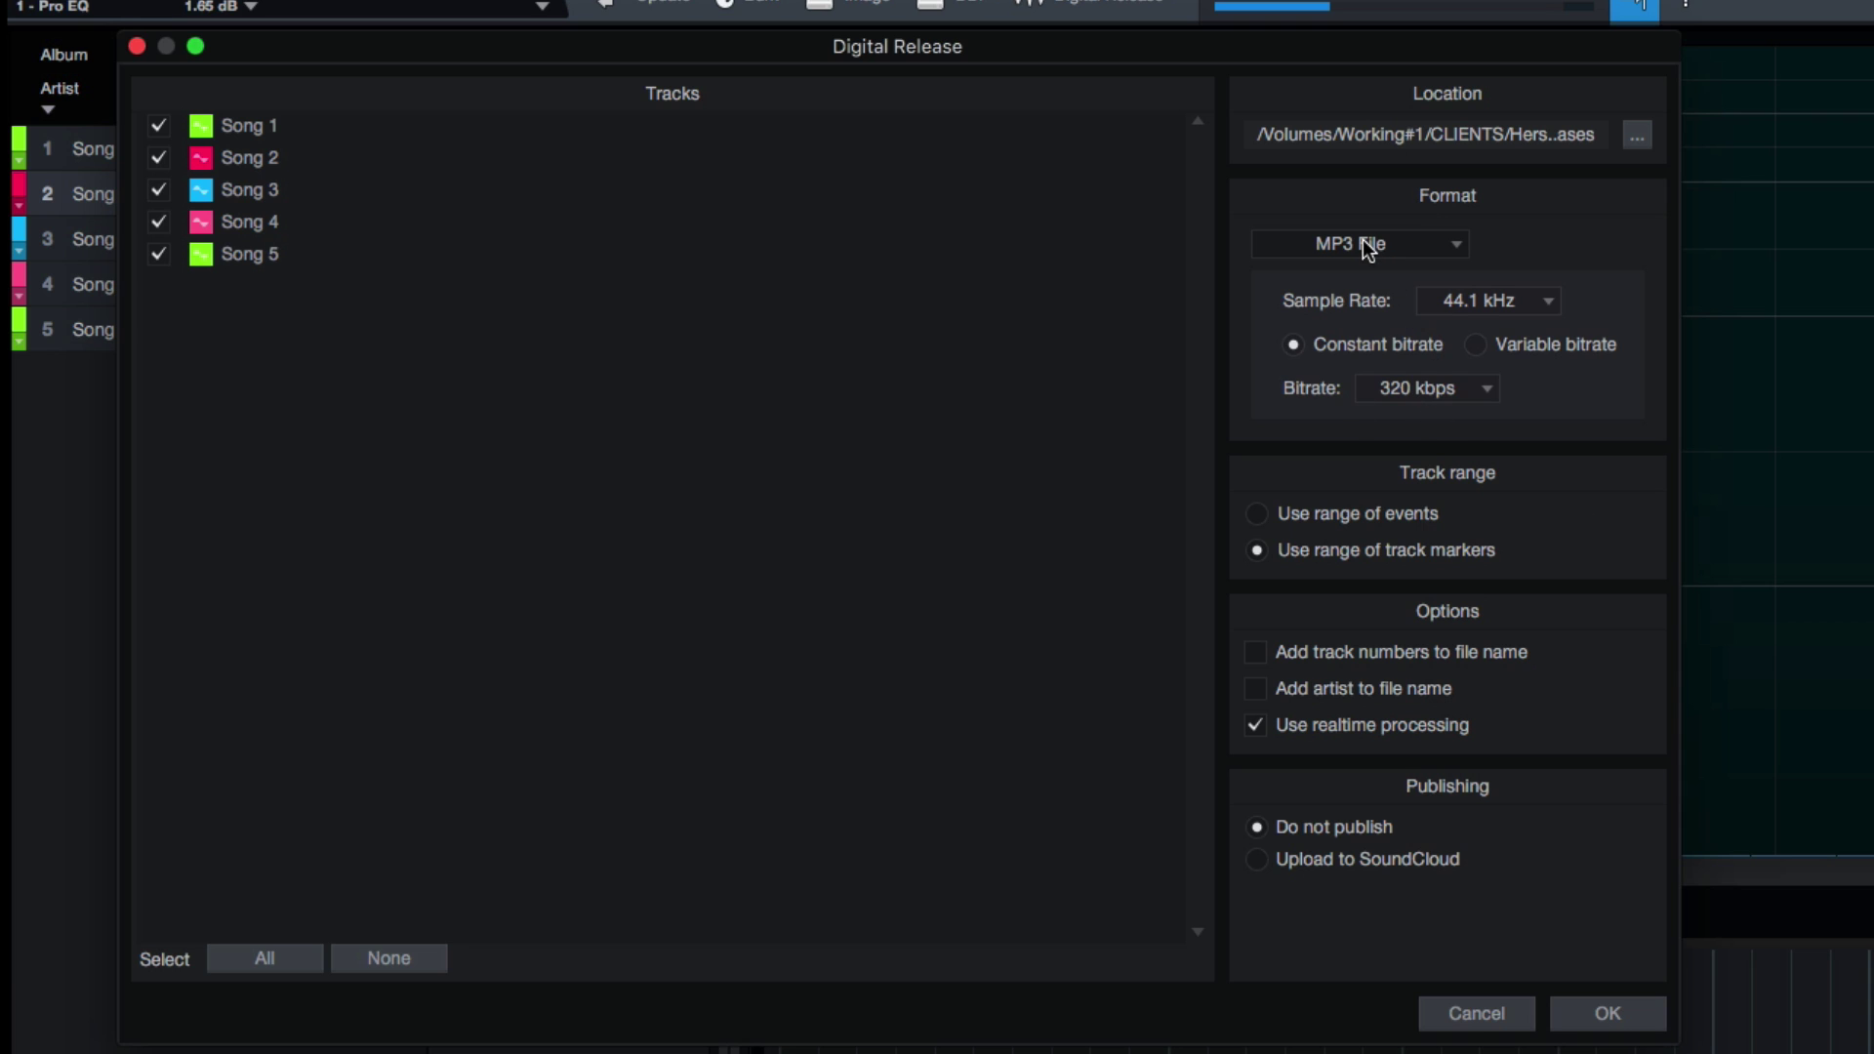
click(683, 174)
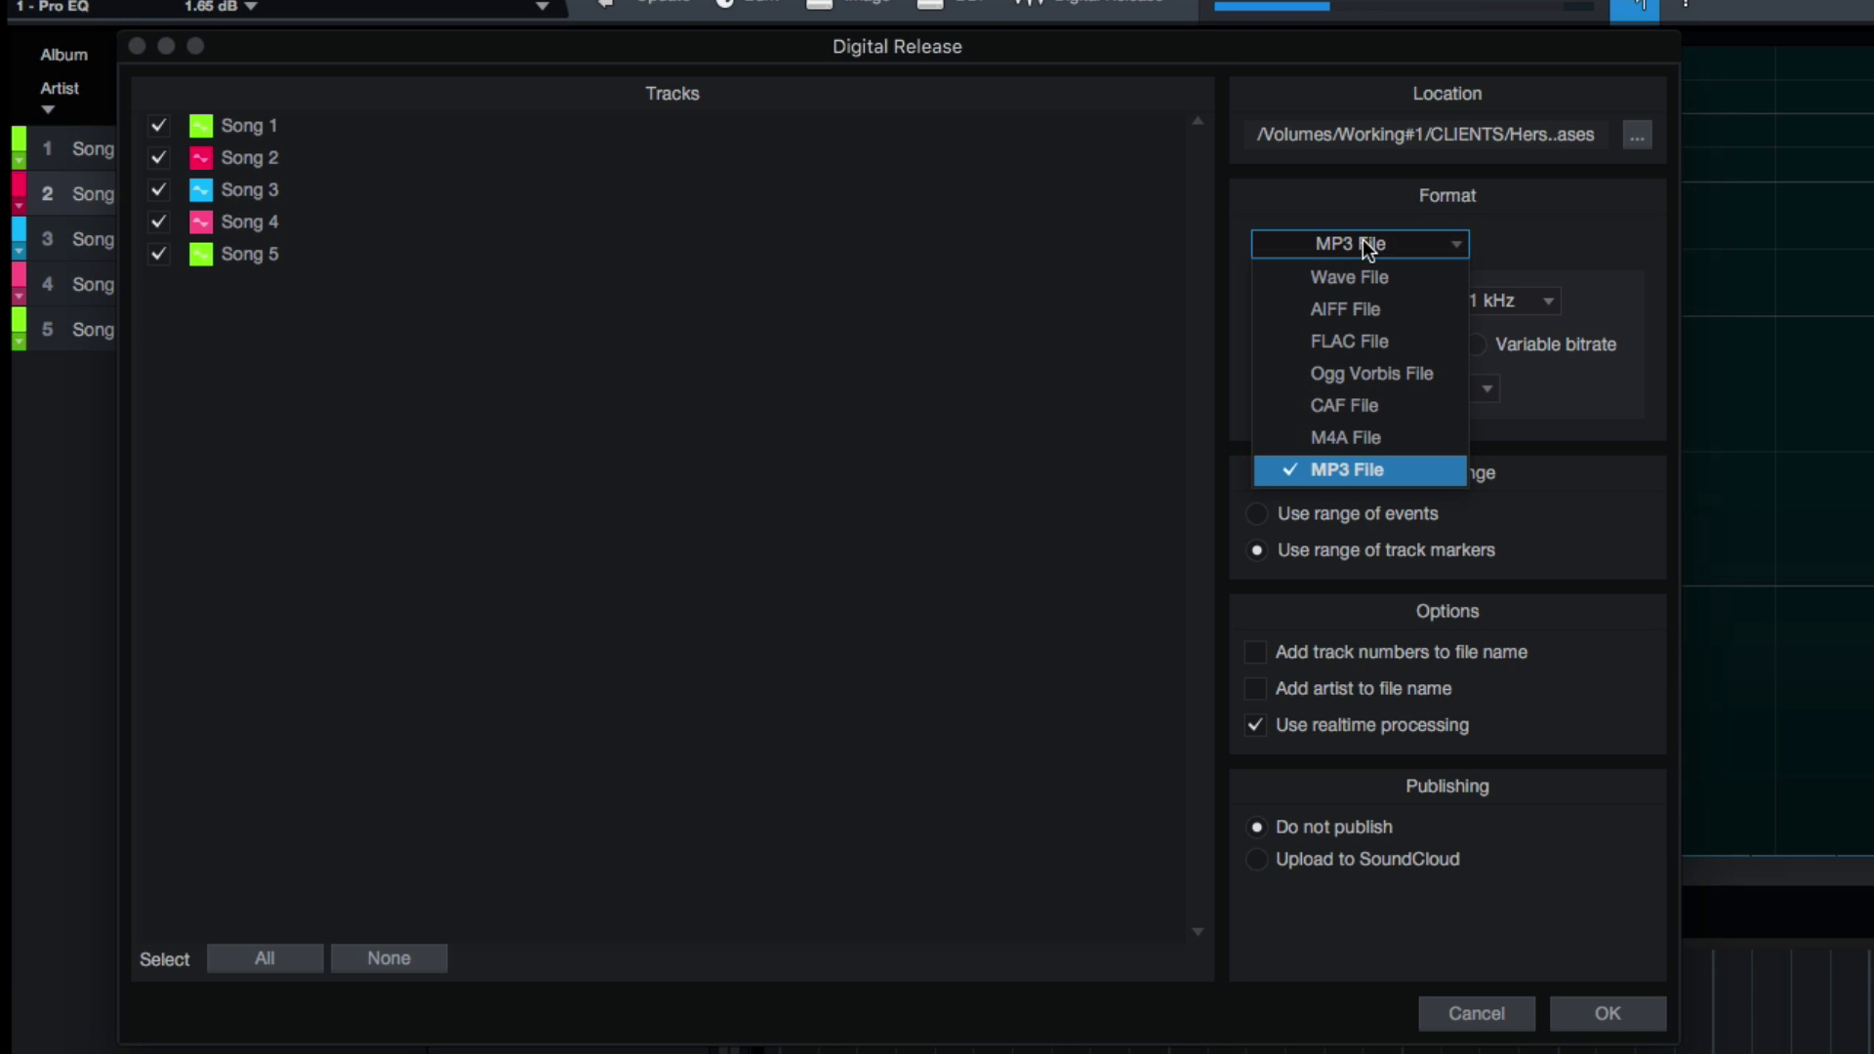
click(1371, 278)
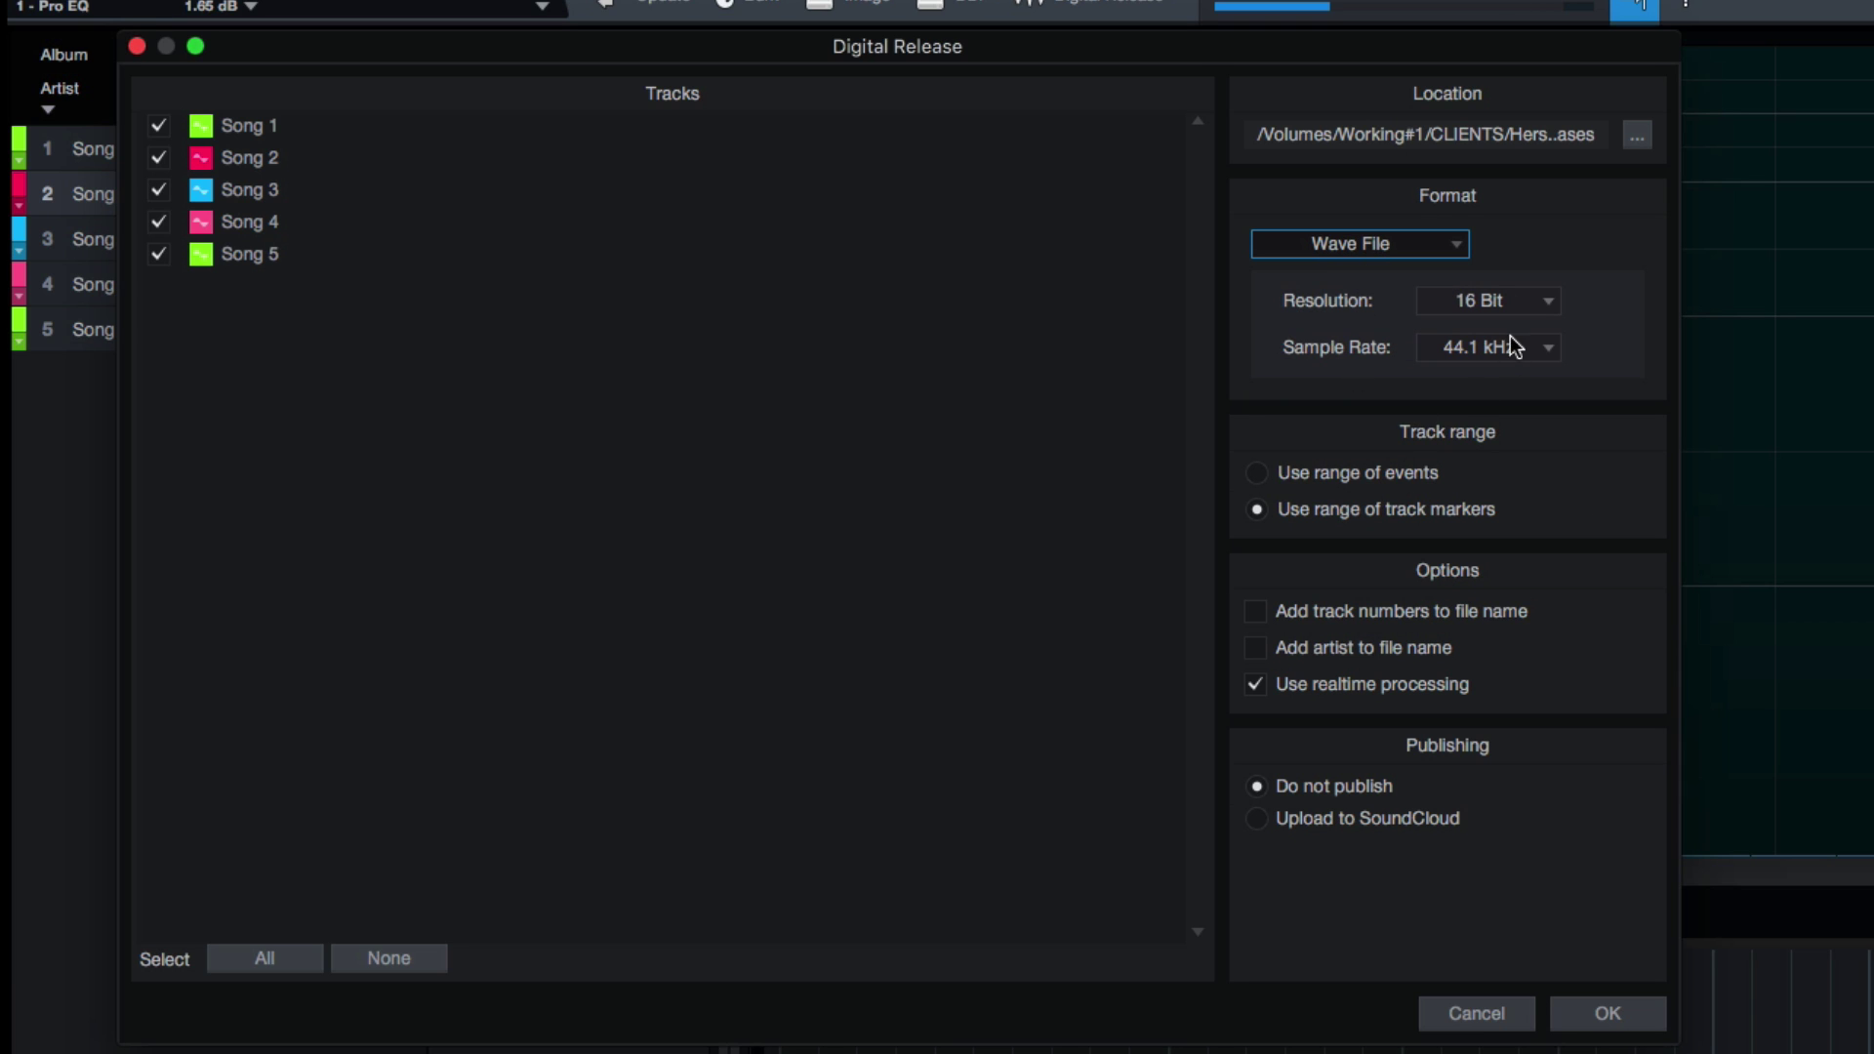
click(1507, 1010)
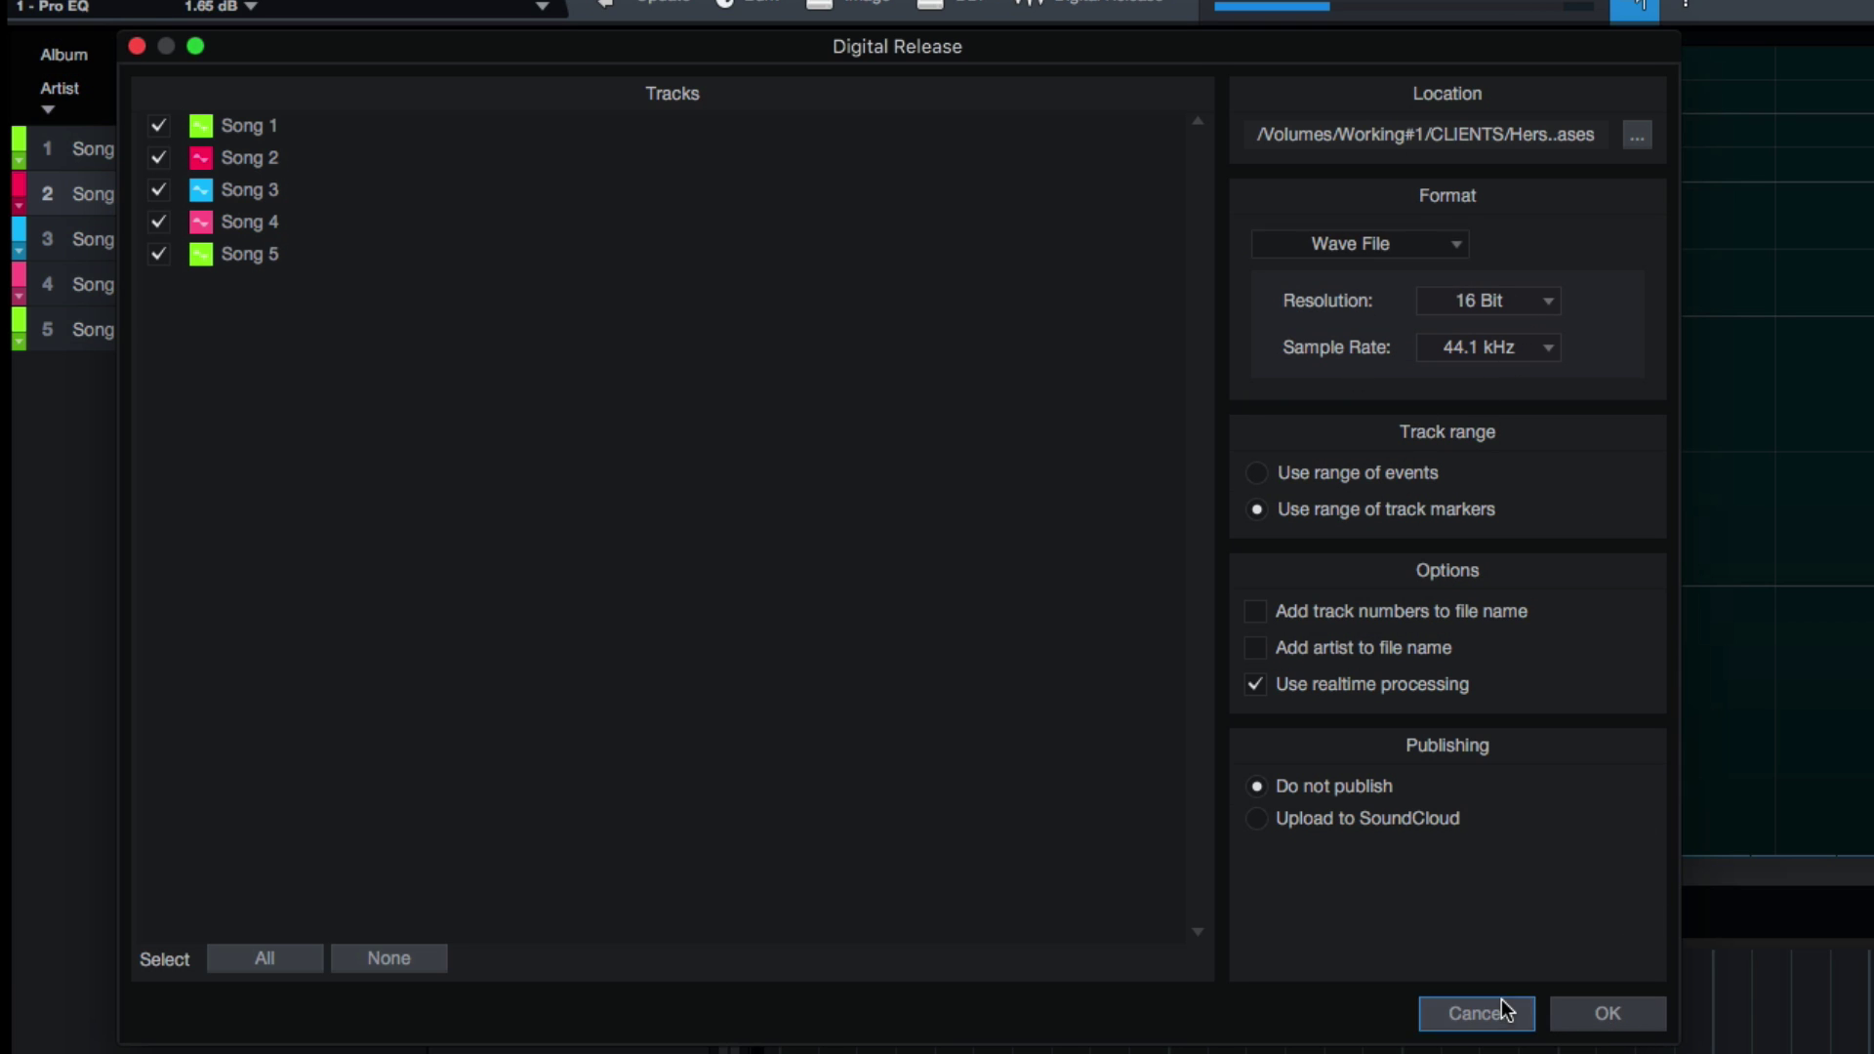
key(super+comma)
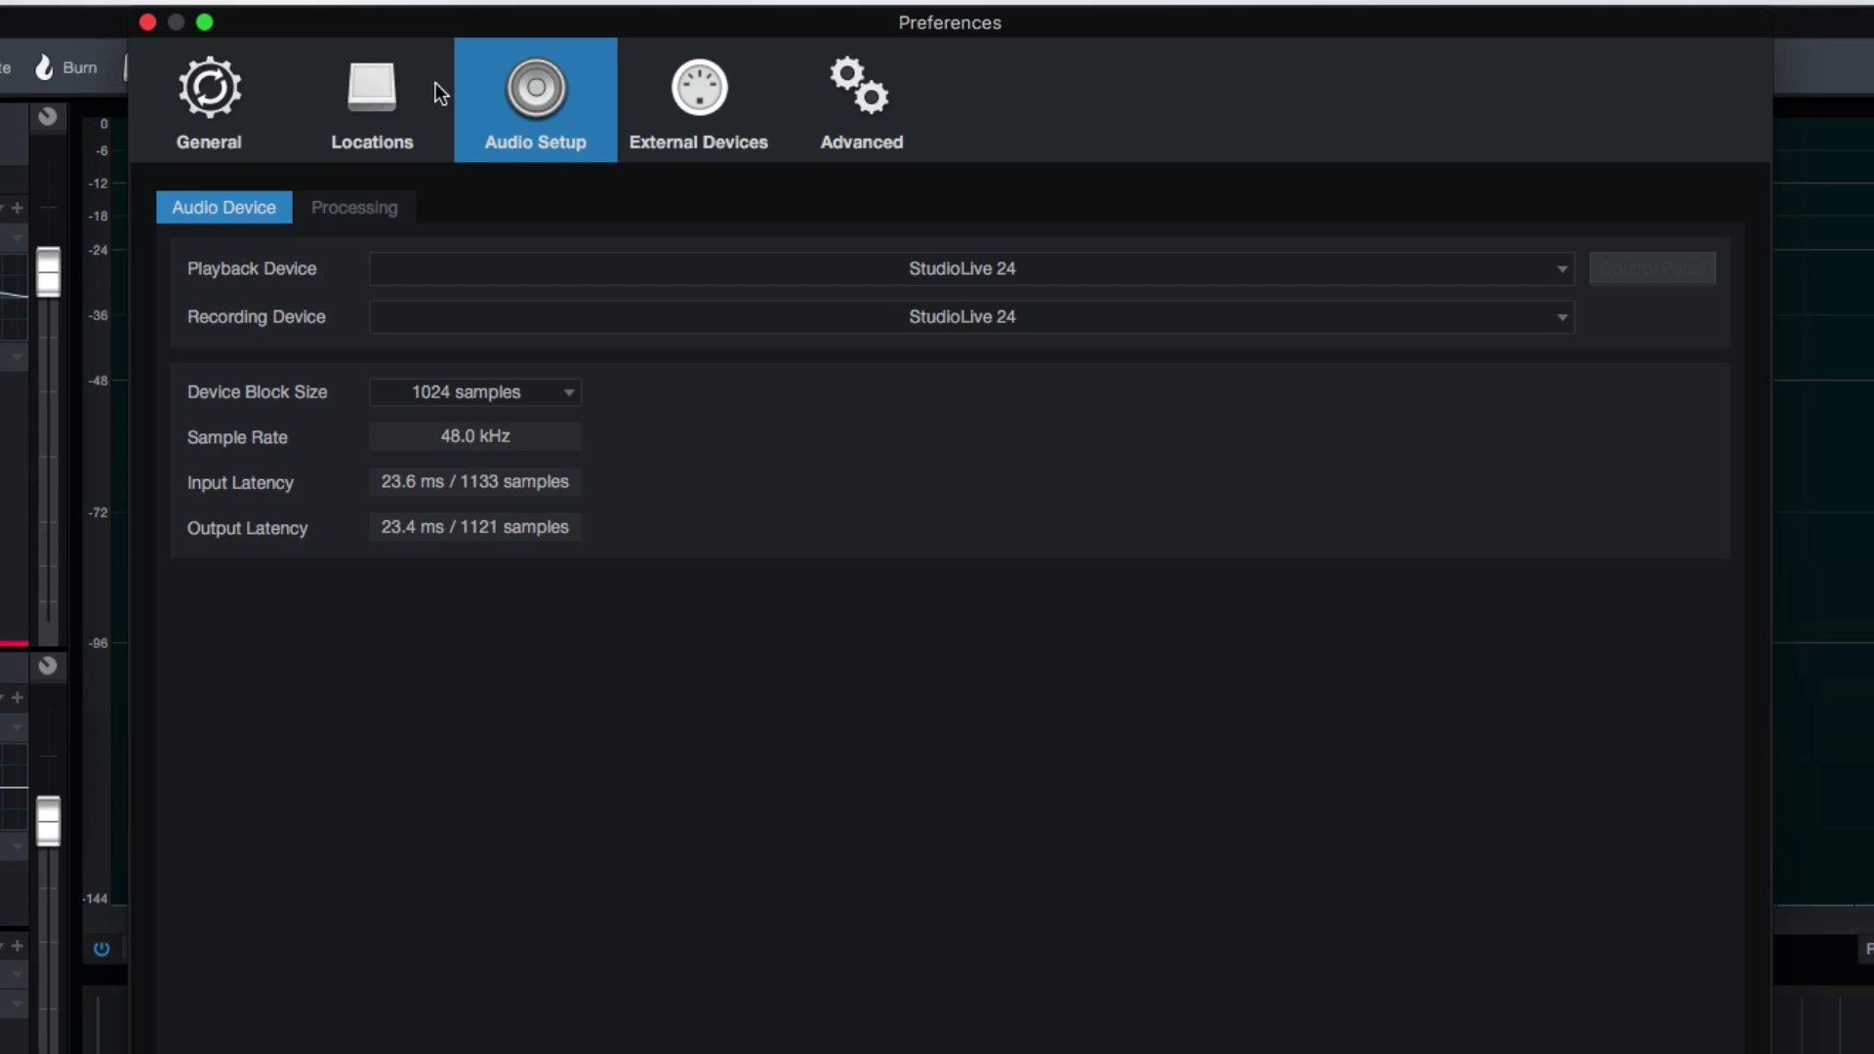
Step: Review the Advanced Audio preferences, where dithering is enabled
click(881, 116)
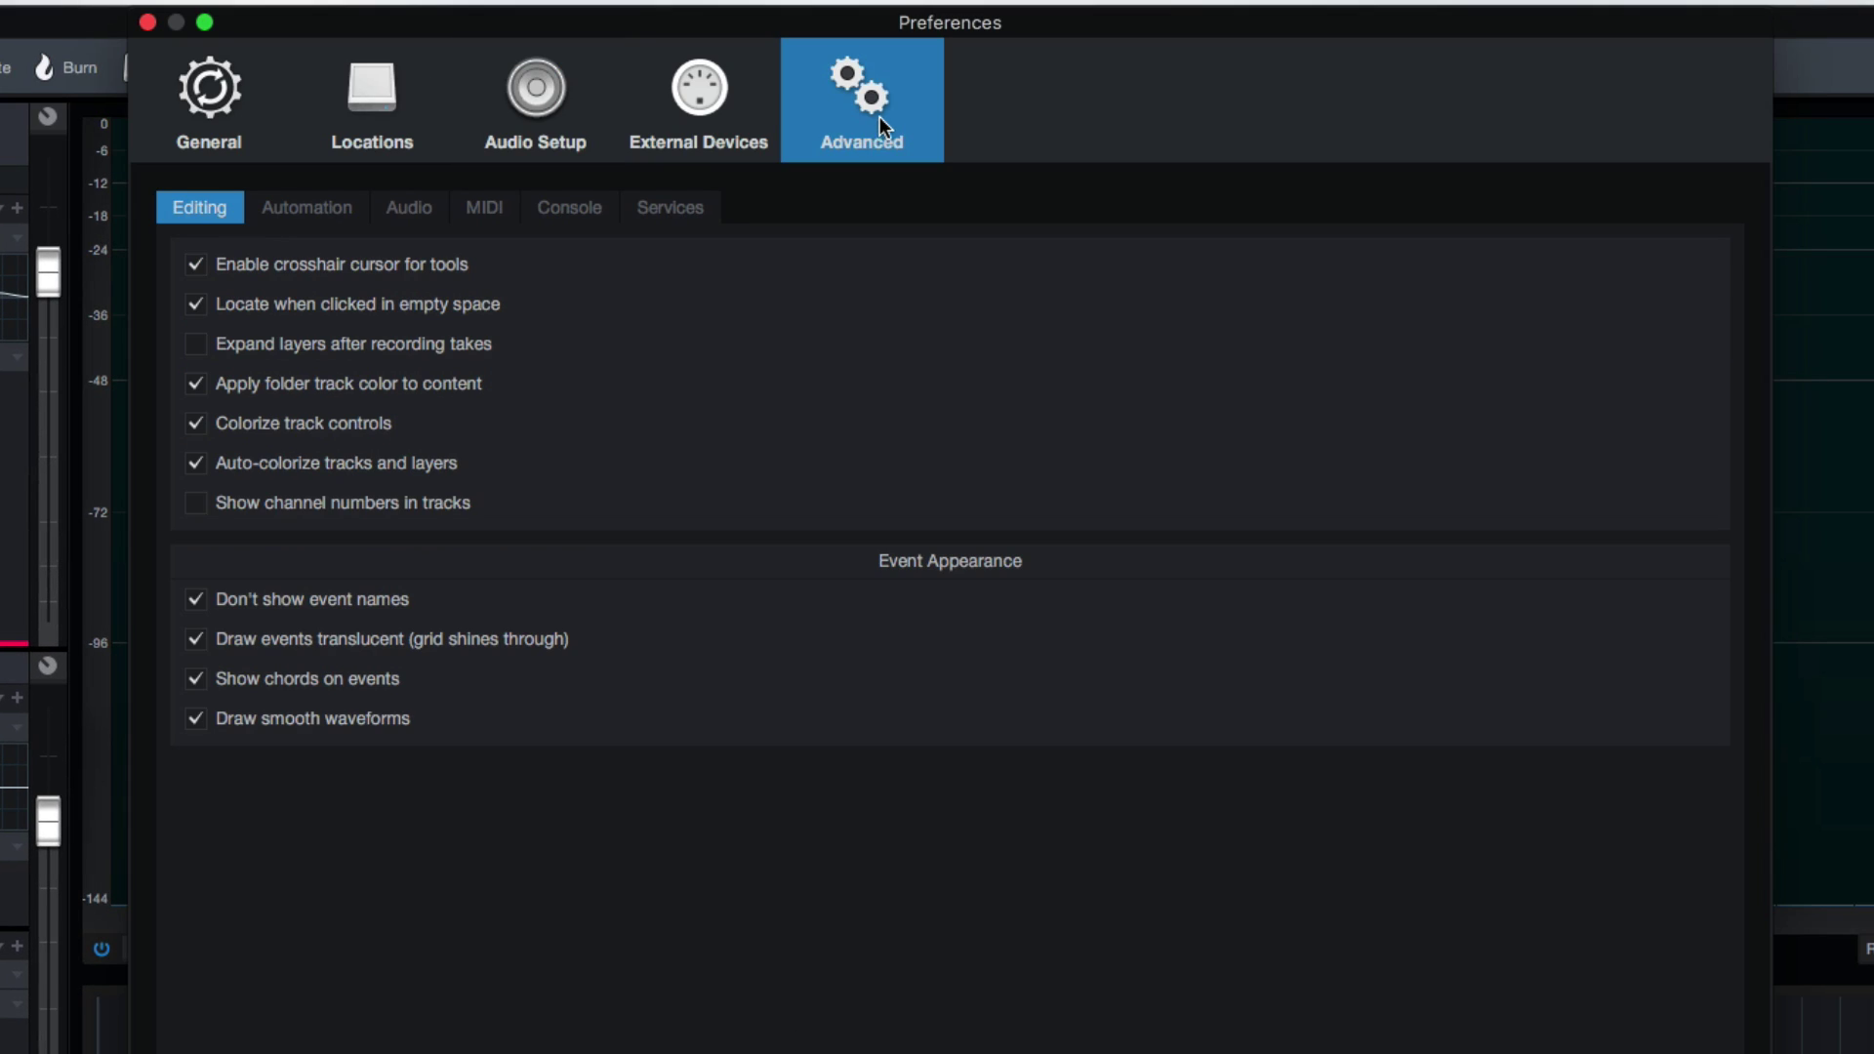
click(421, 212)
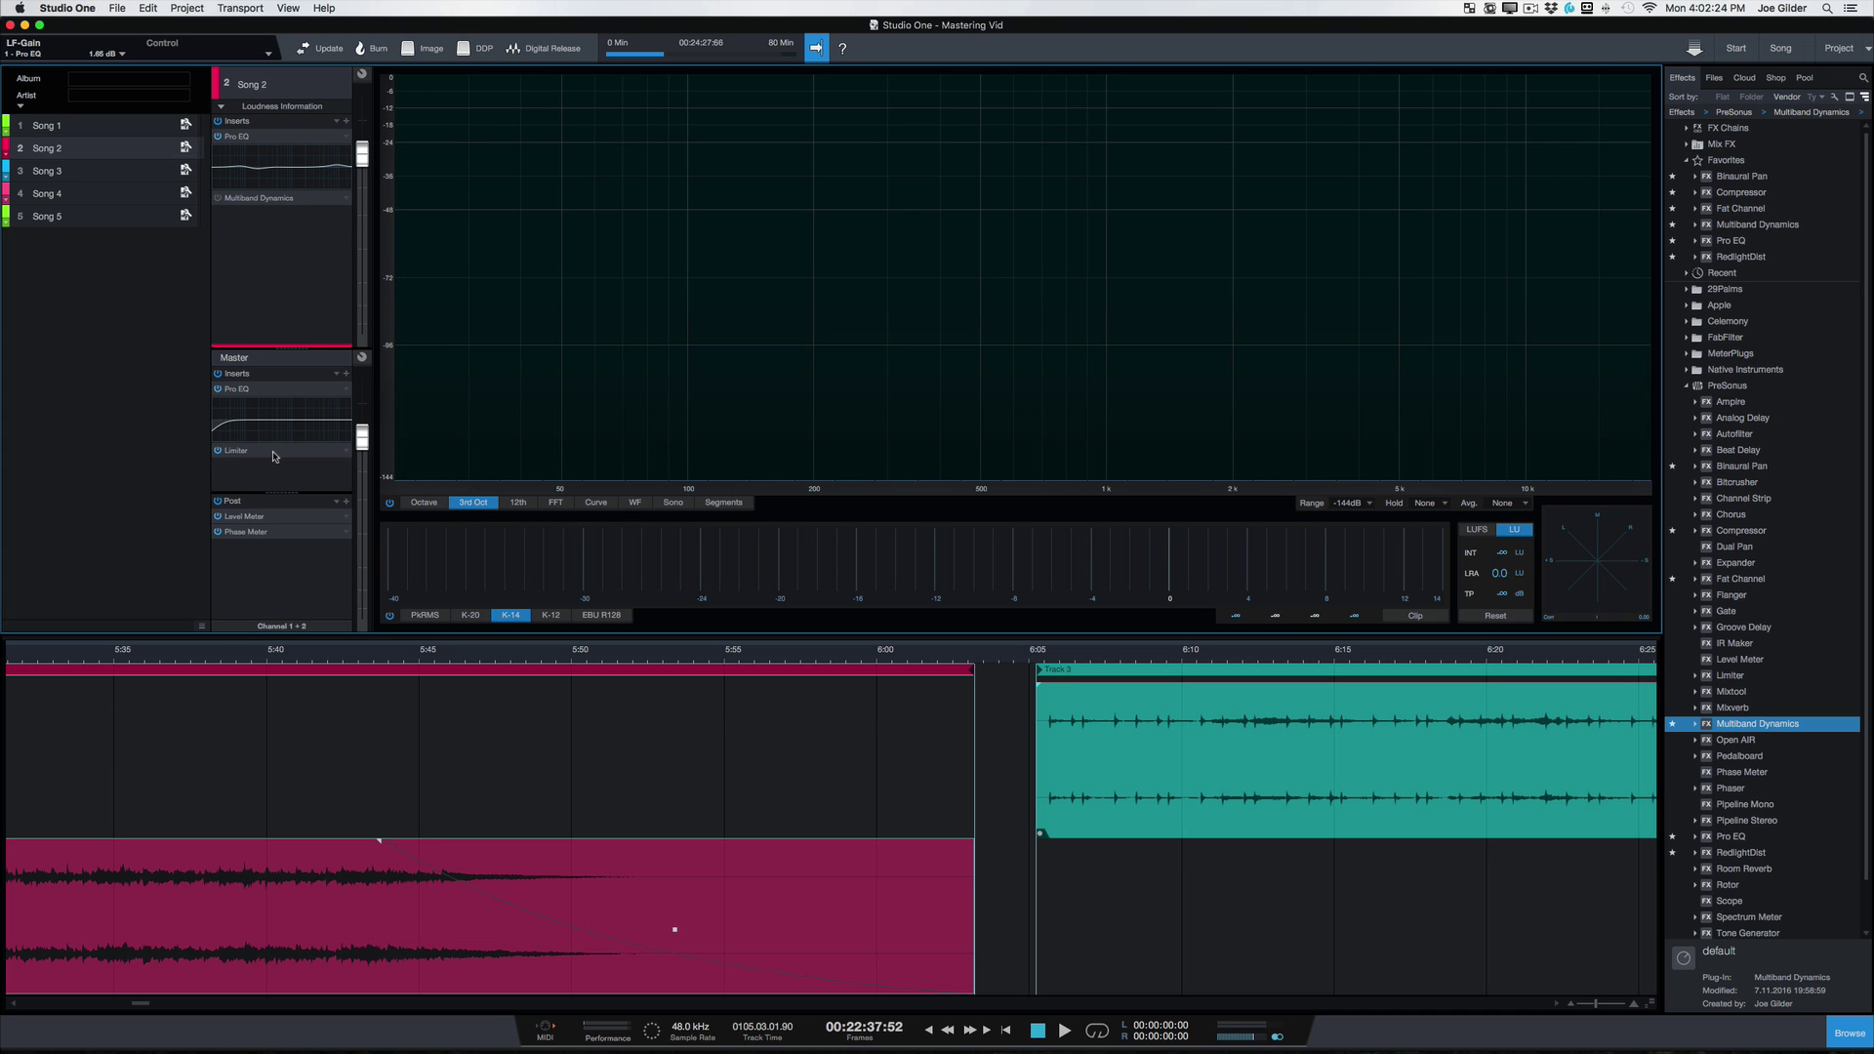
scroll(543, 836, down, 10)
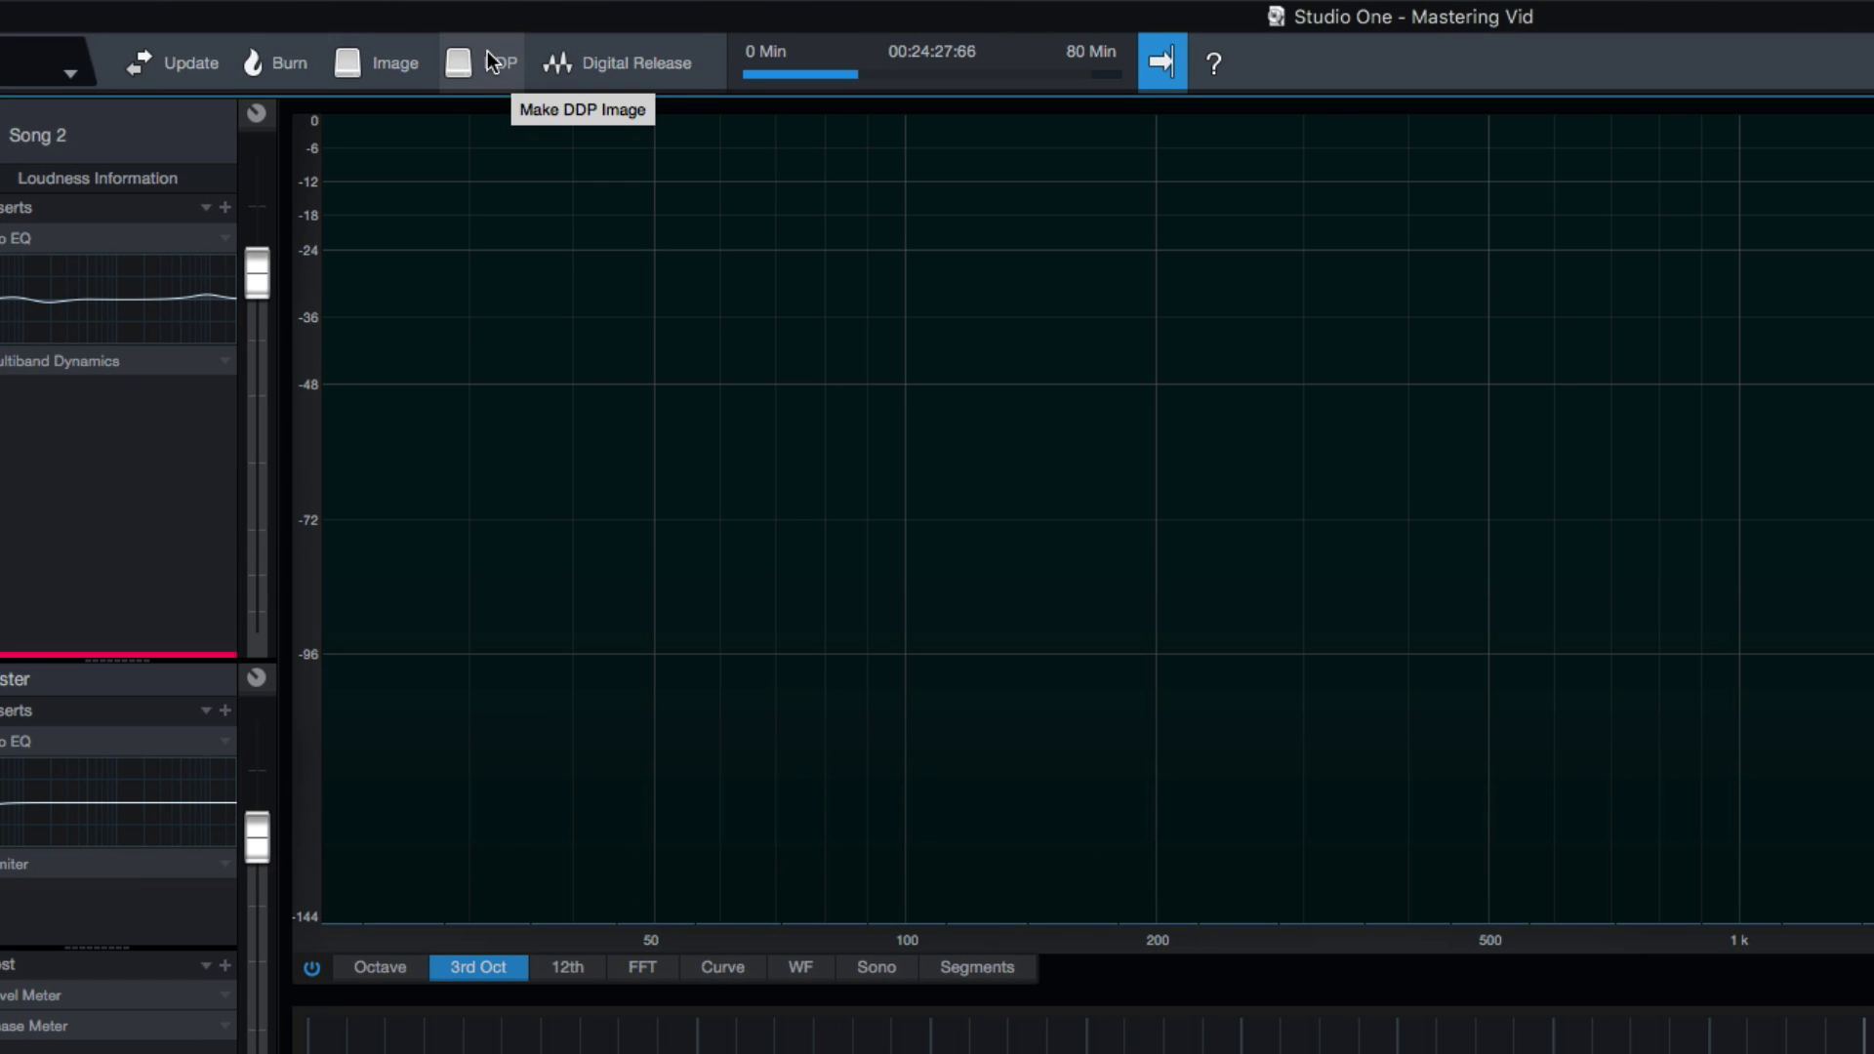
click(490, 61)
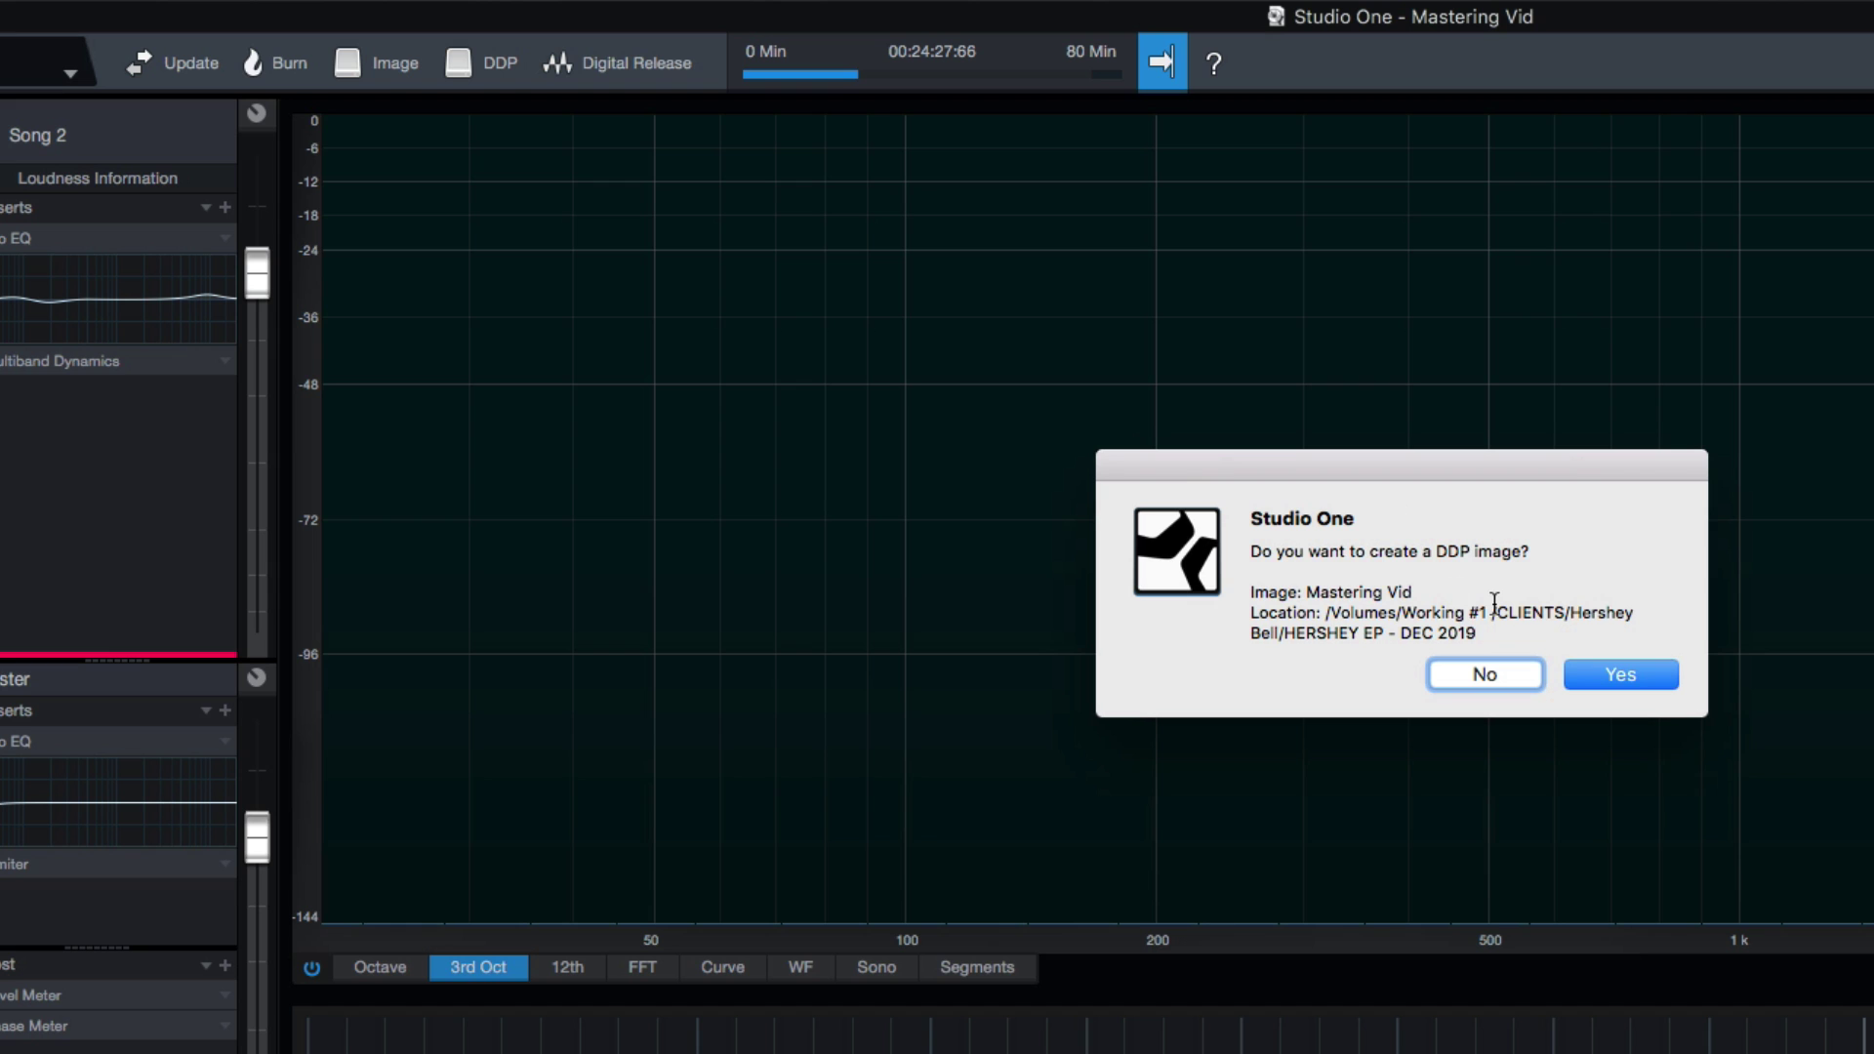
click(1504, 680)
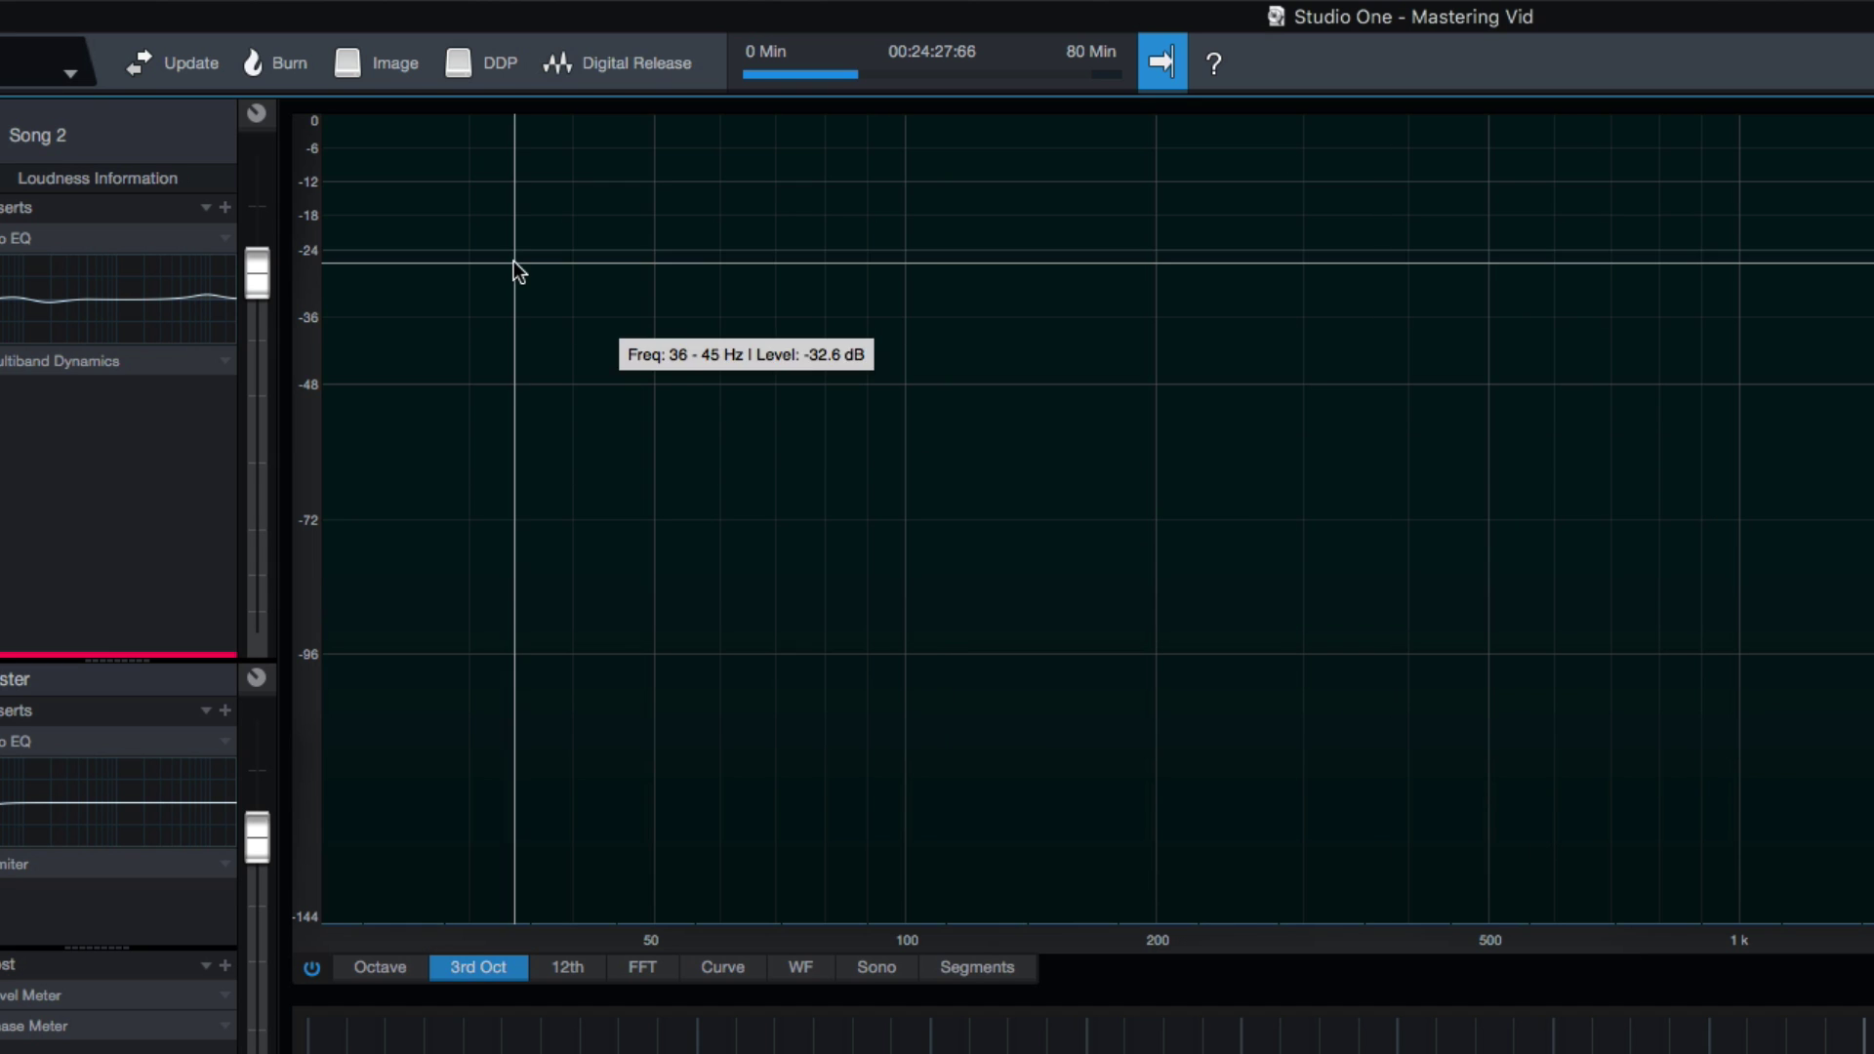
click(379, 67)
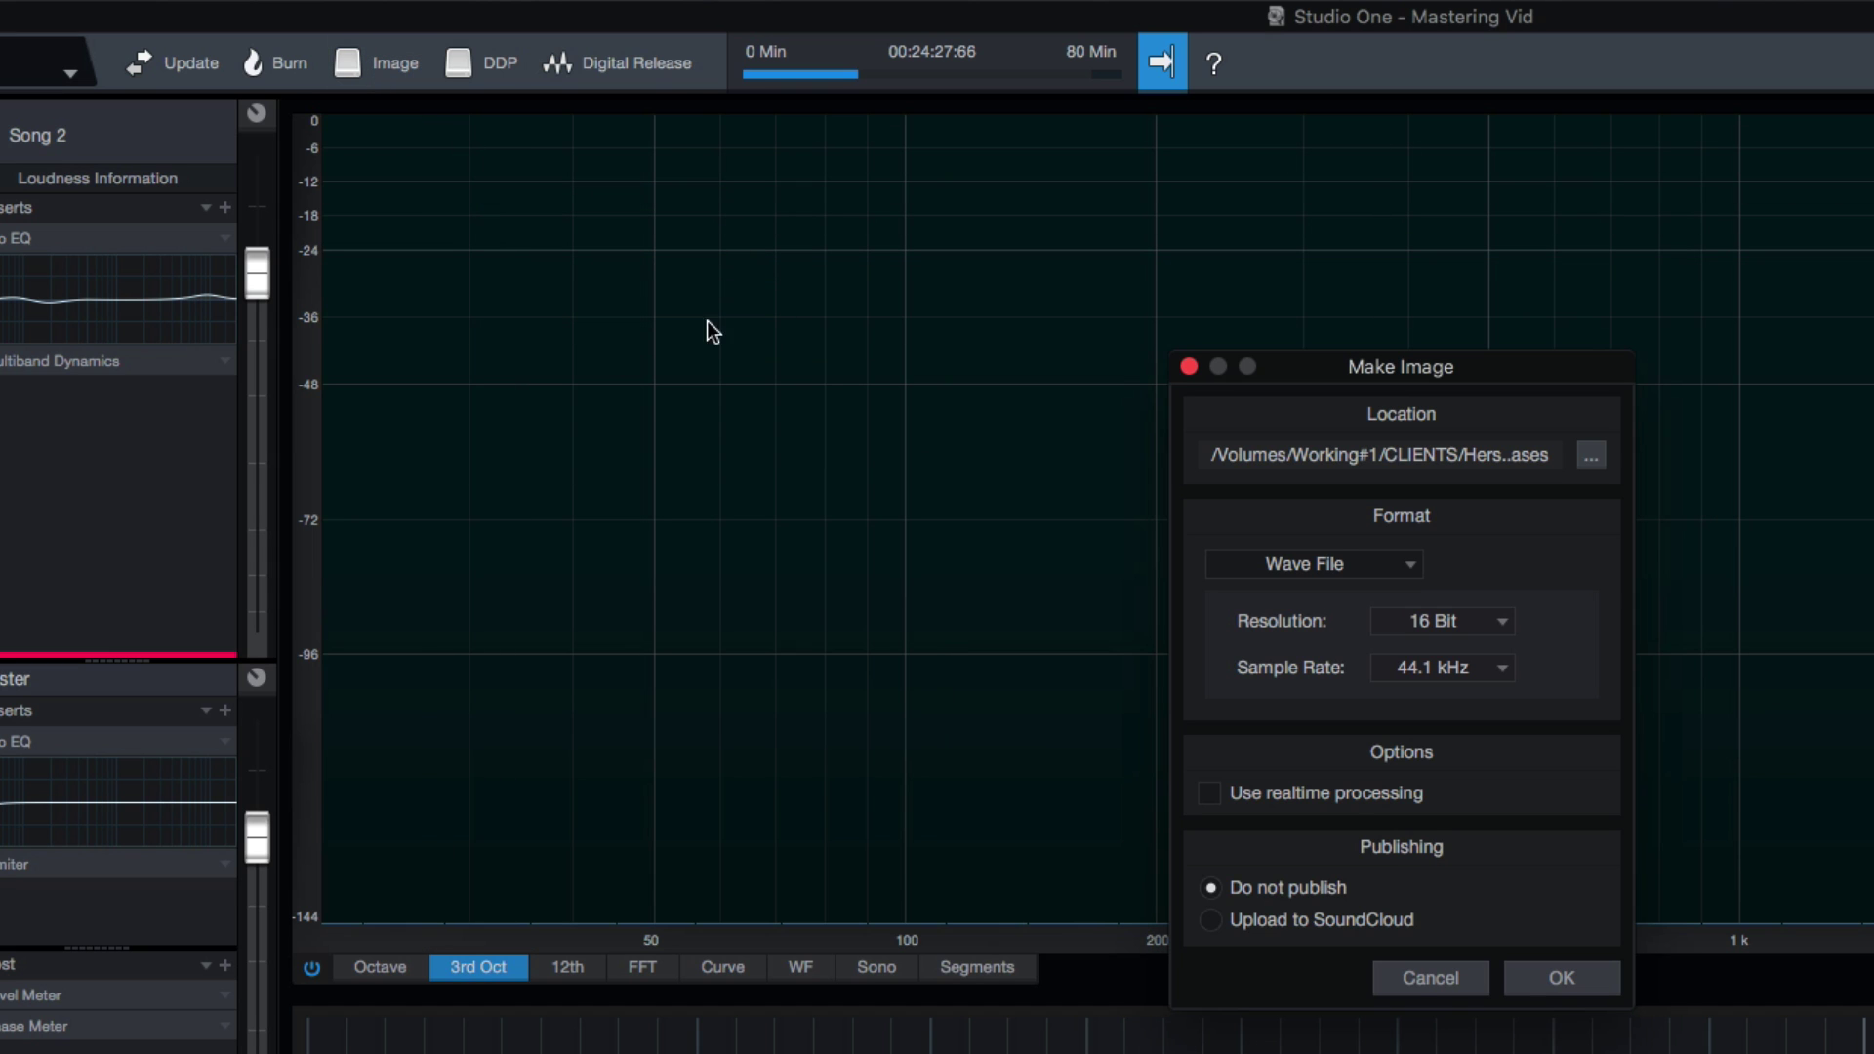
click(1422, 978)
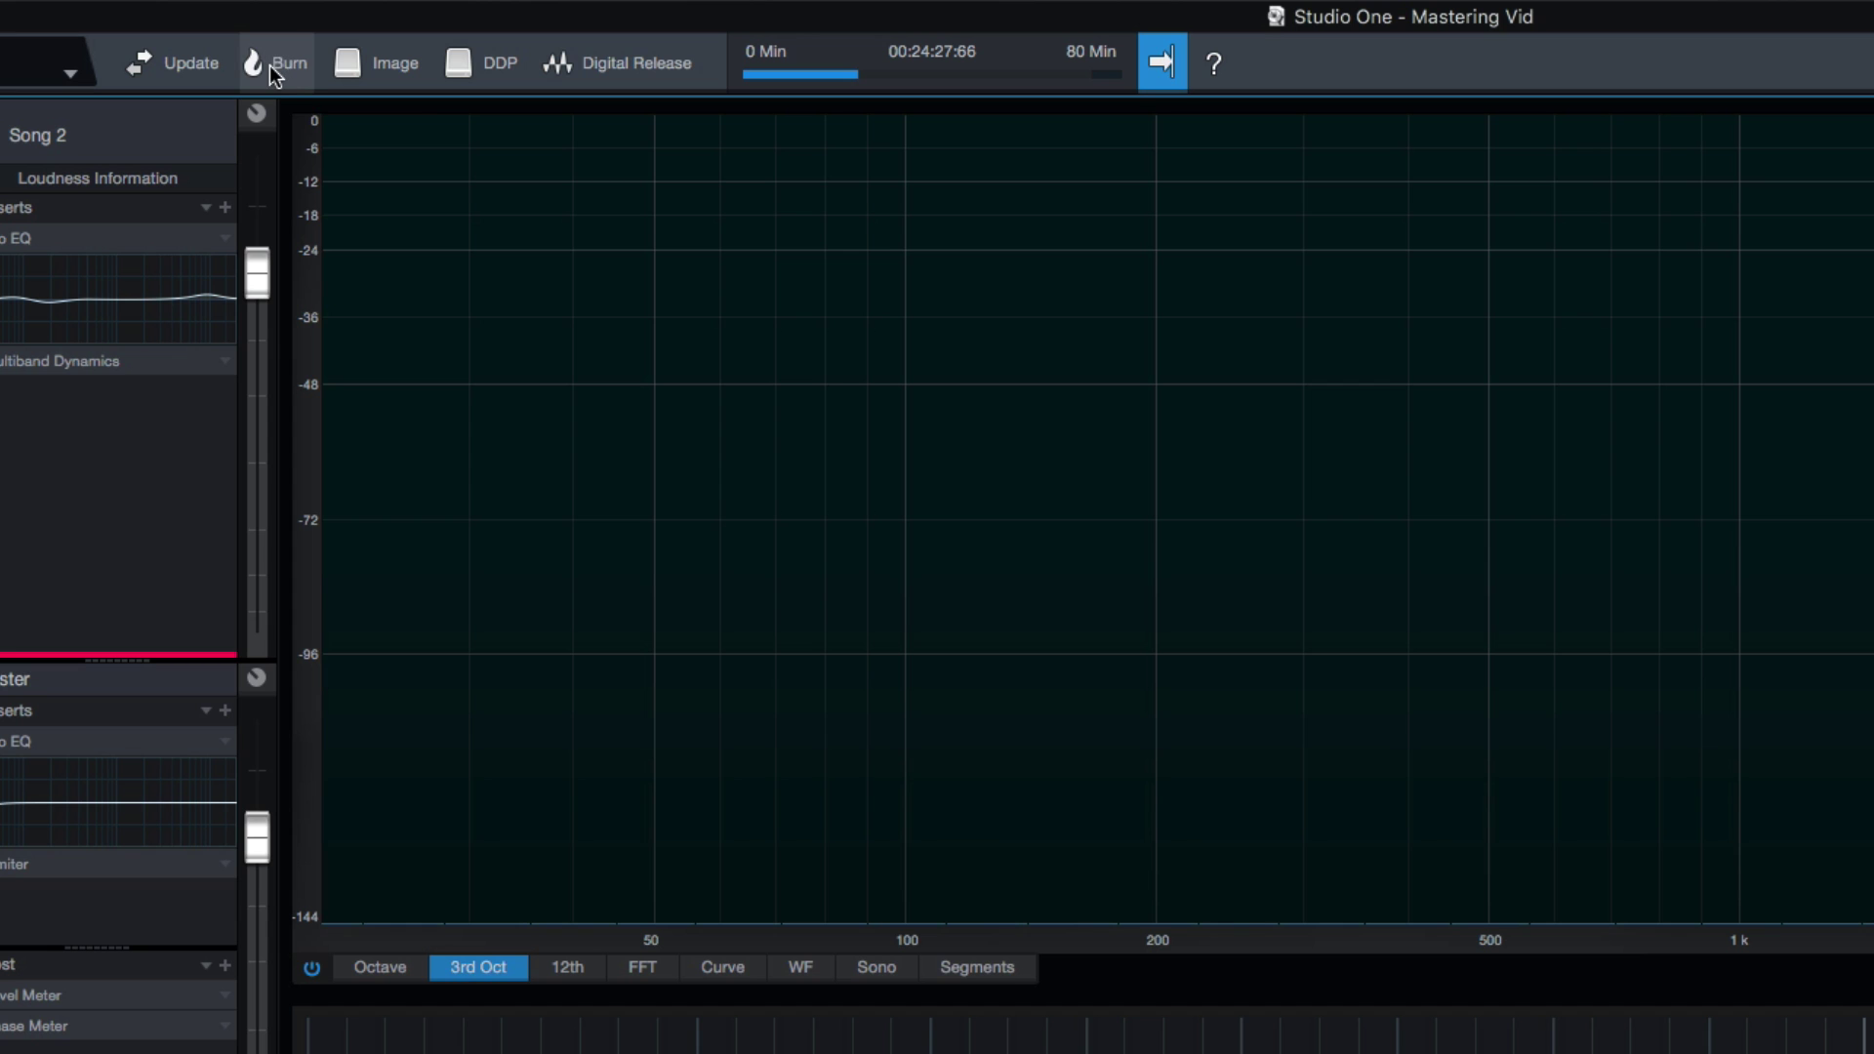
click(293, 73)
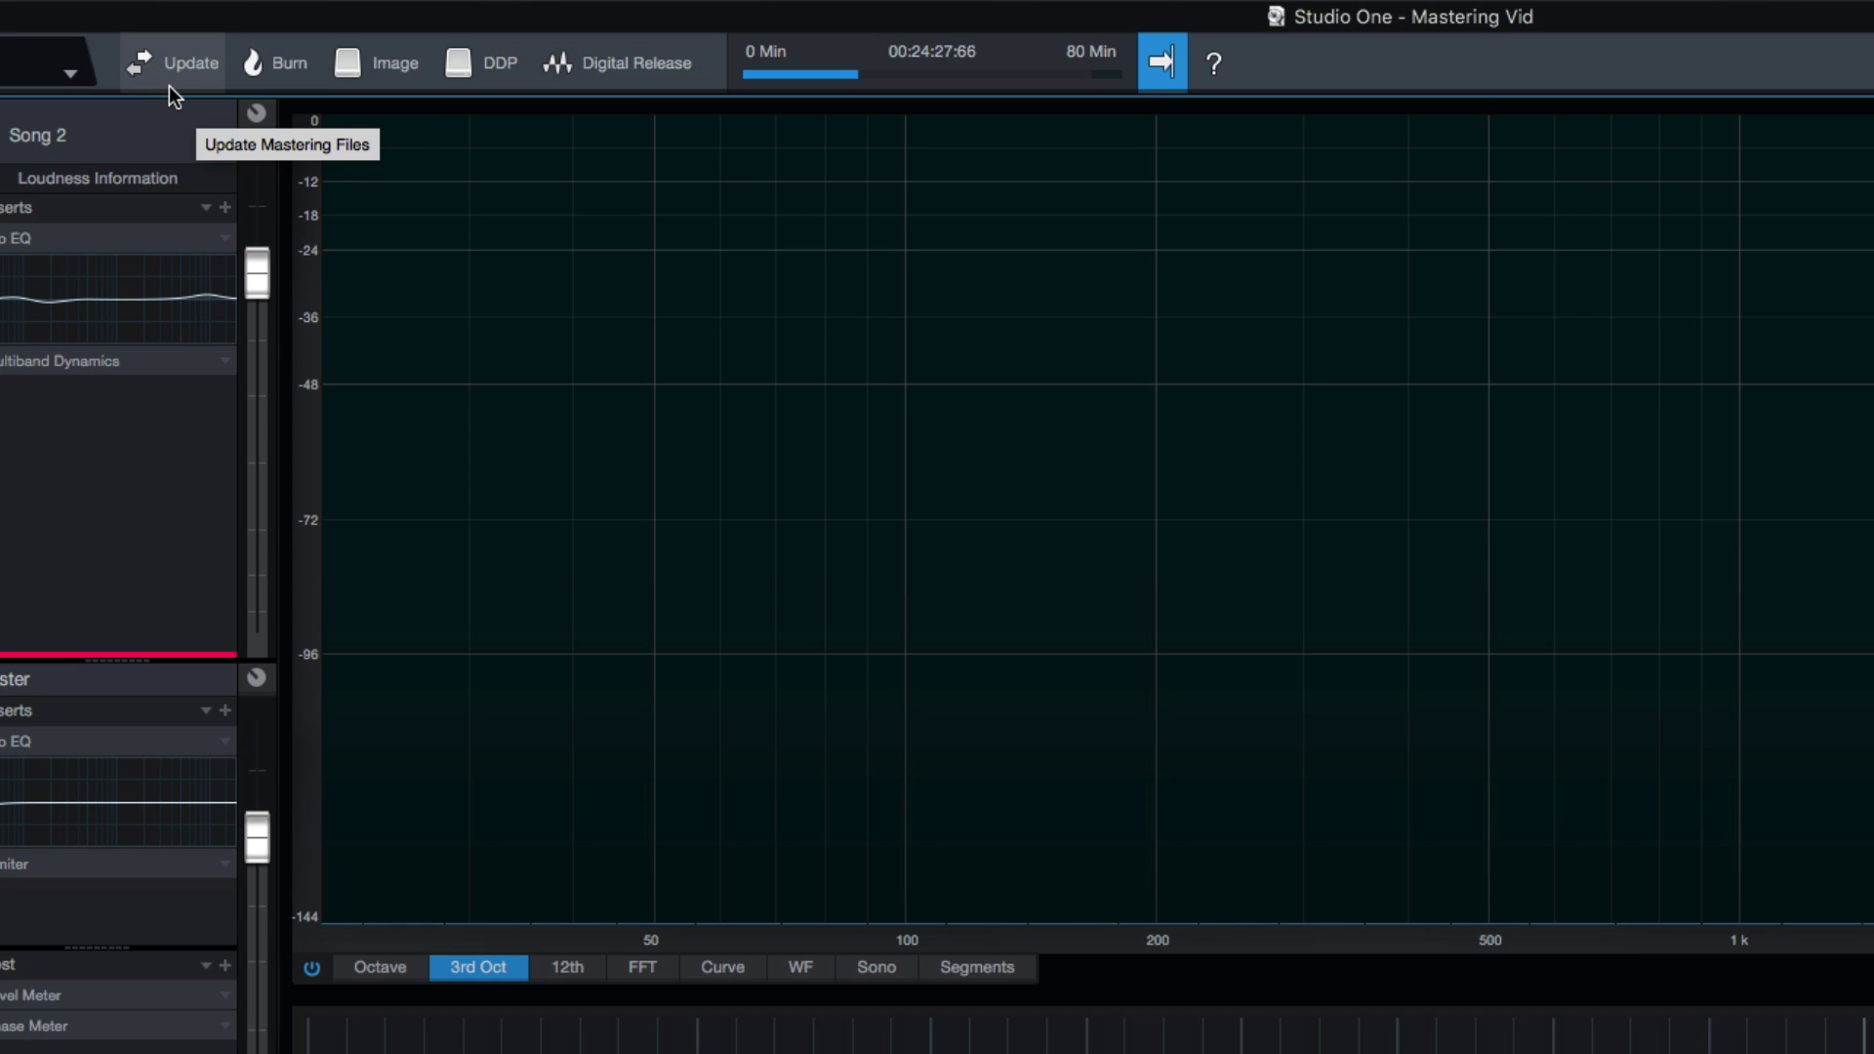
Step: Update mastering files, enter album title ALBUM and artist ARTIST, then select Songs 1 and 2
click(176, 59)
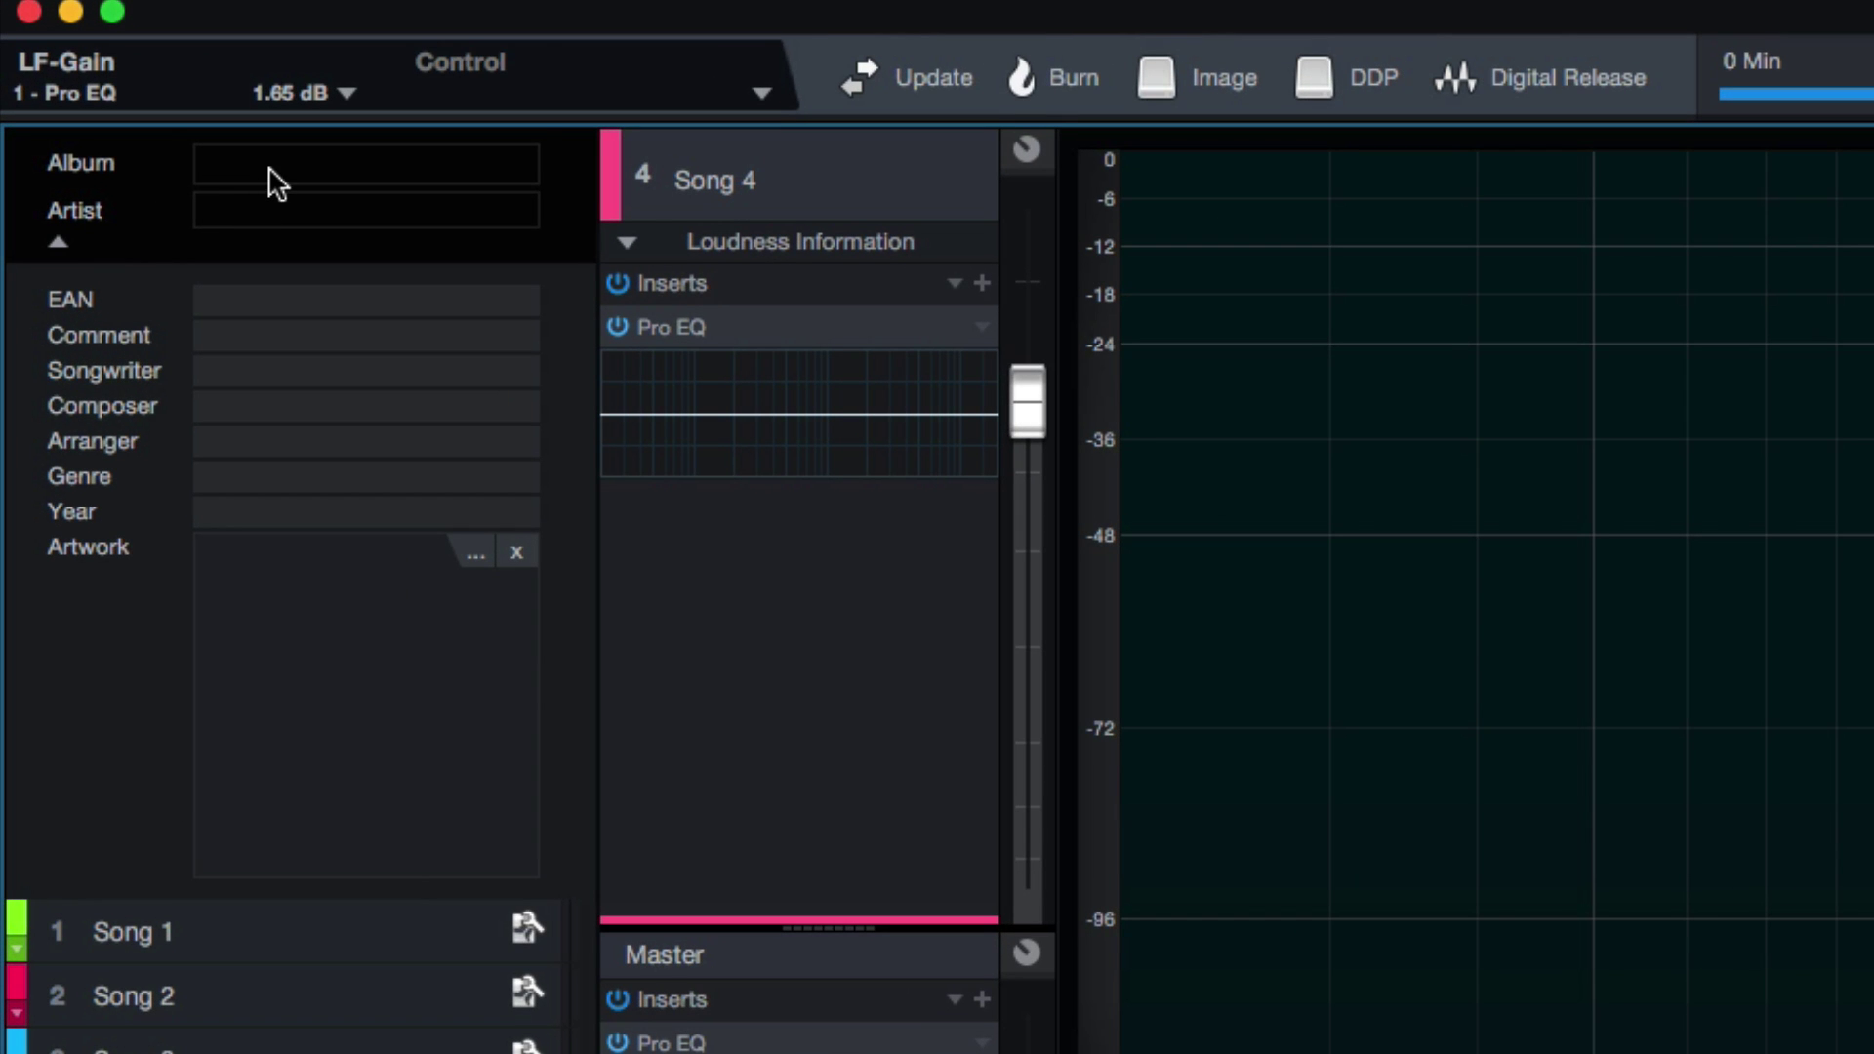
click(277, 182)
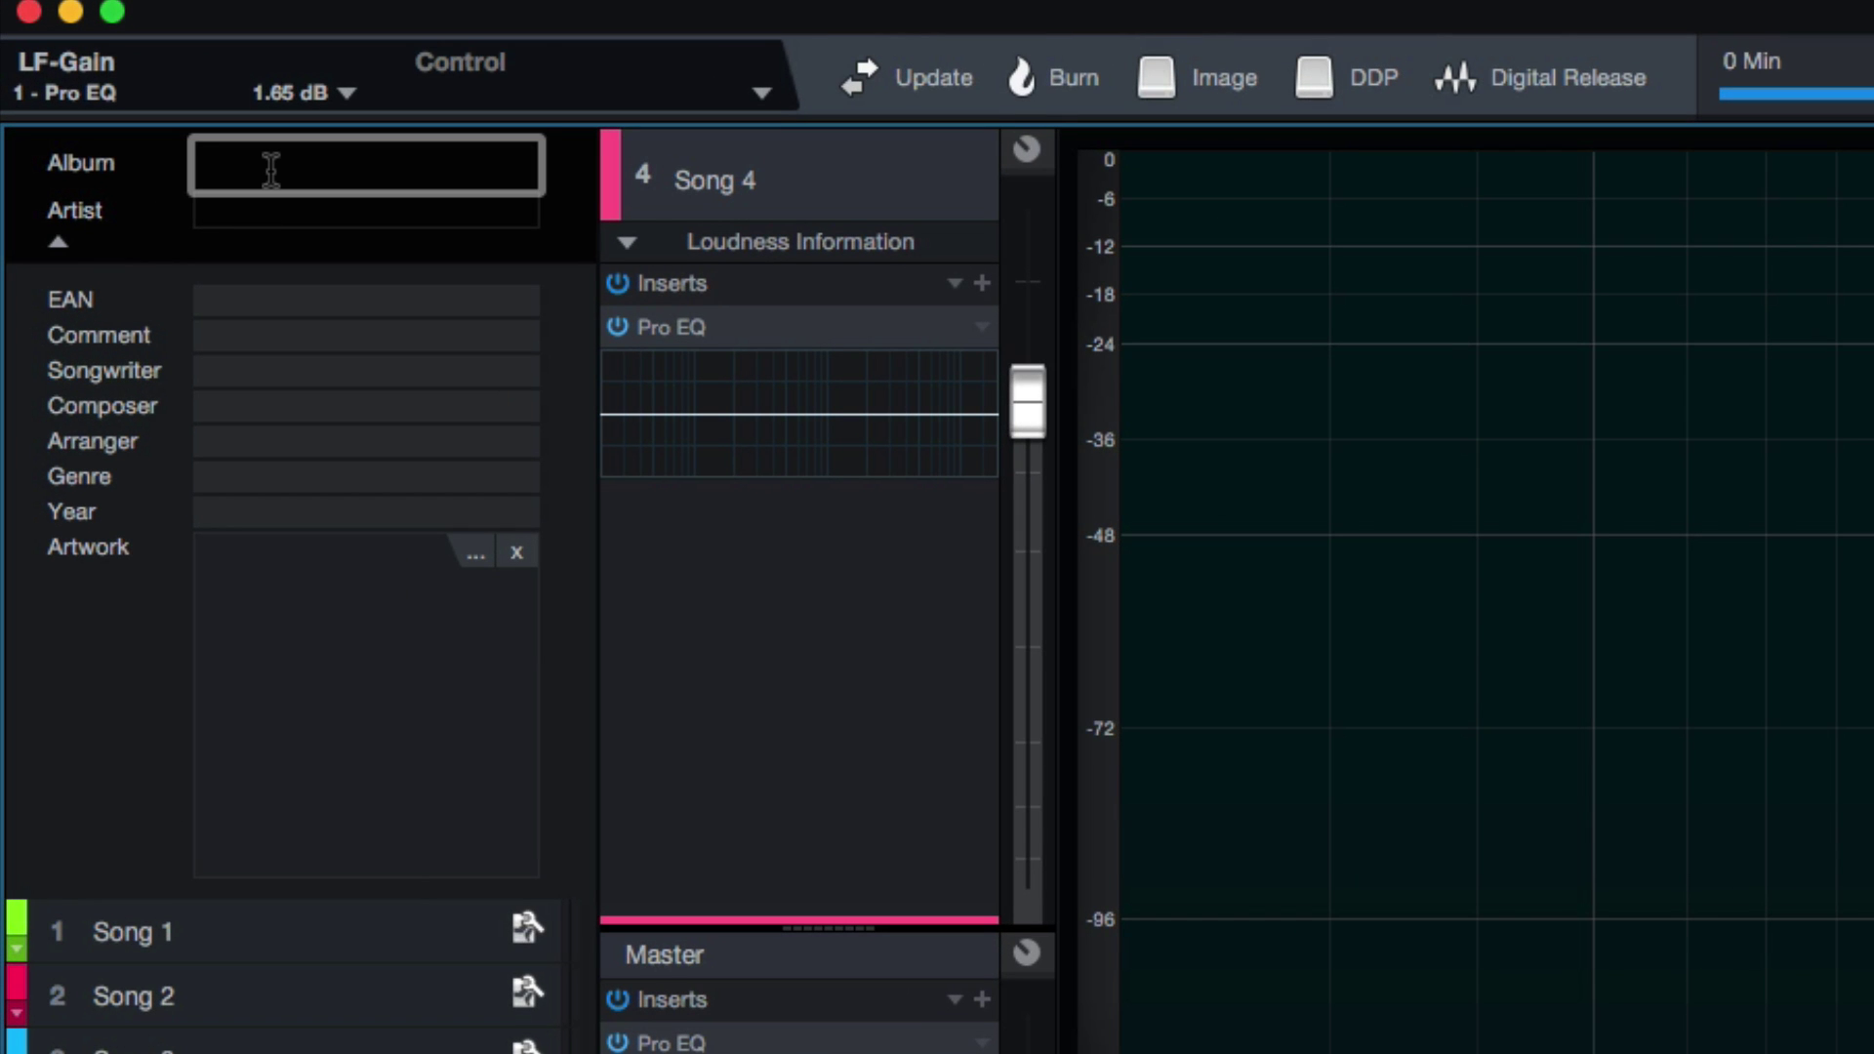
text(ALBUM)
key(Tab)
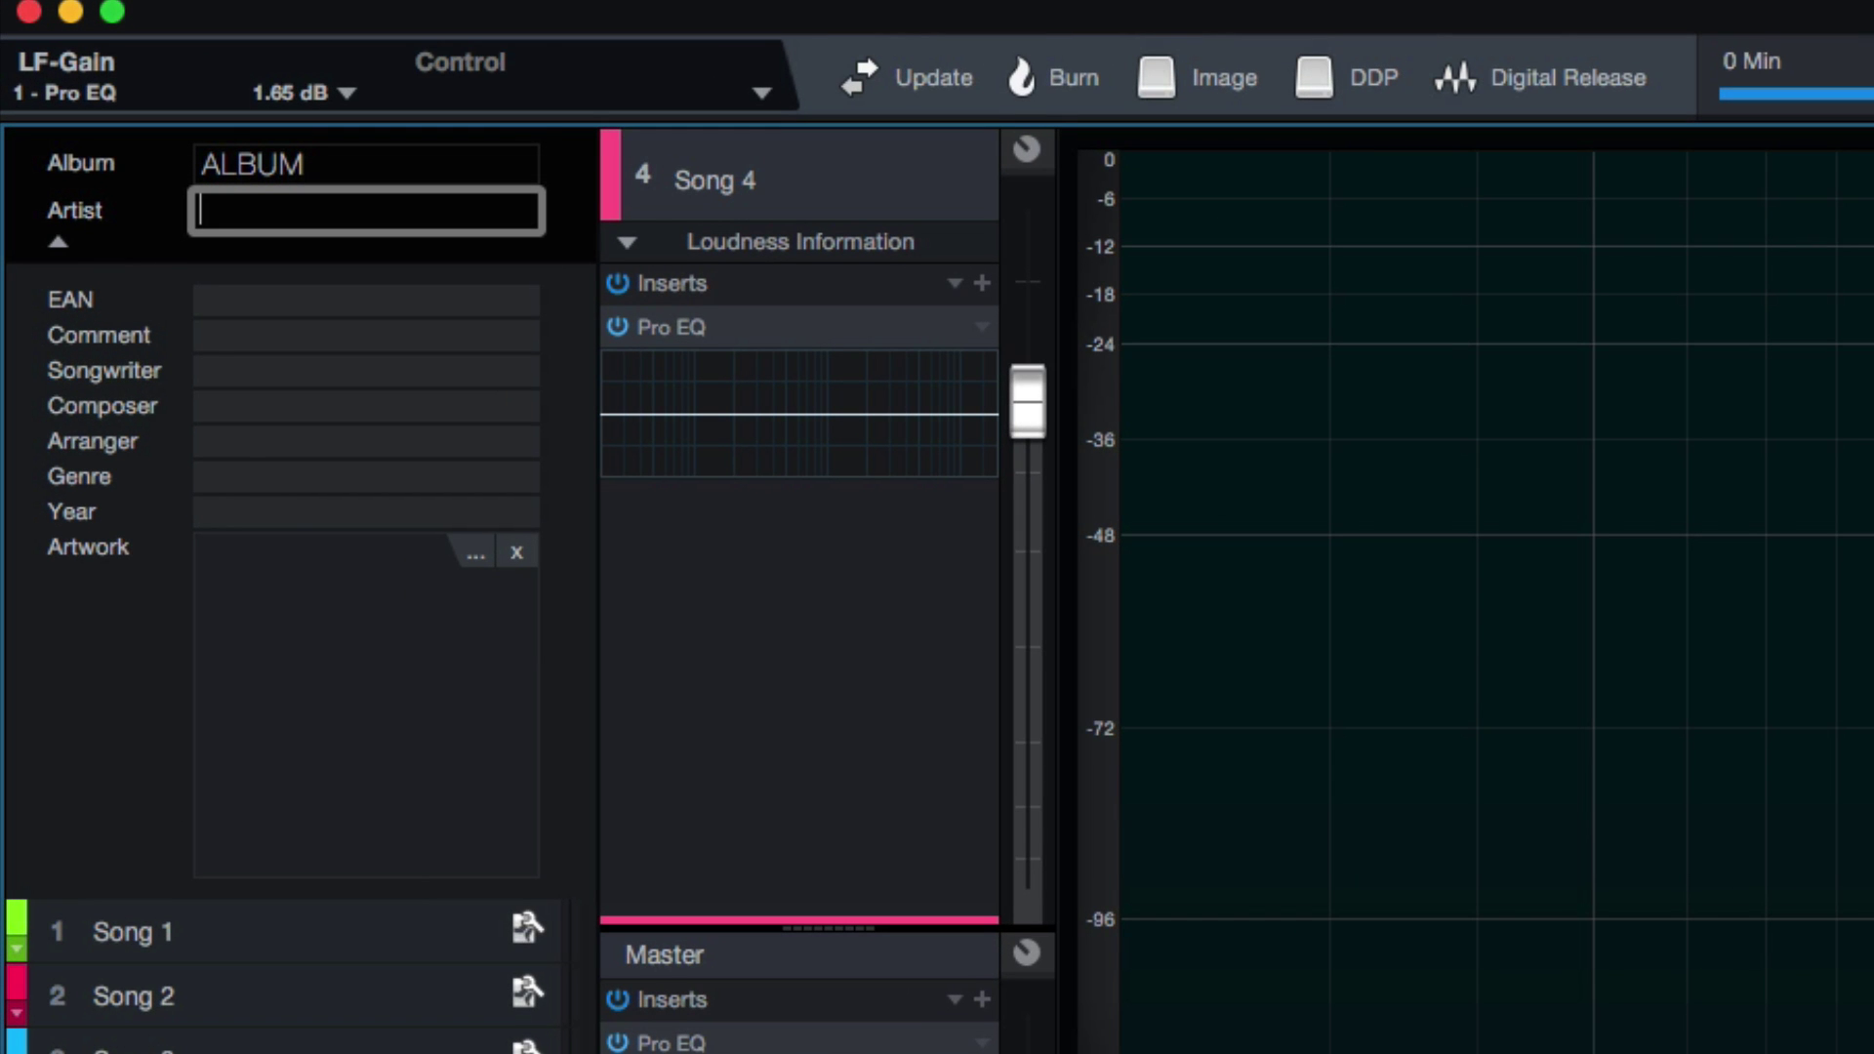
text(ARTIST)
key(Return)
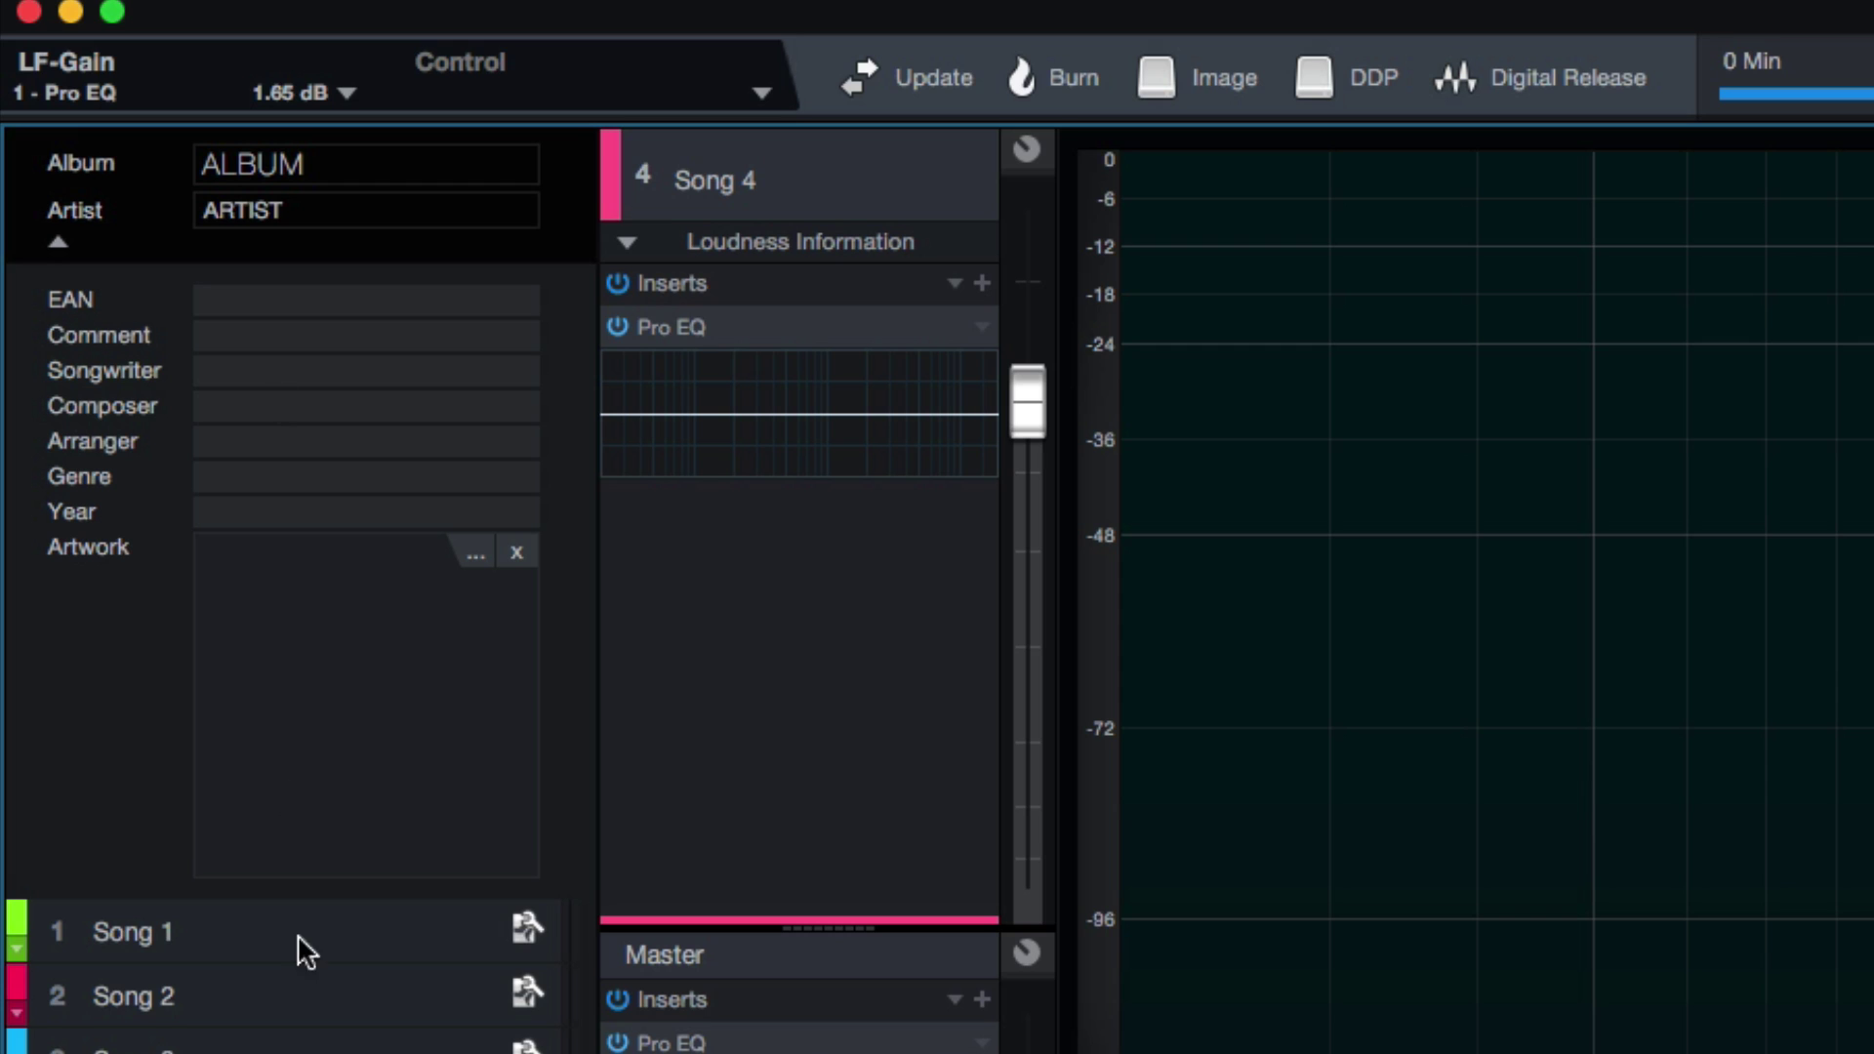
click(272, 929)
click(268, 968)
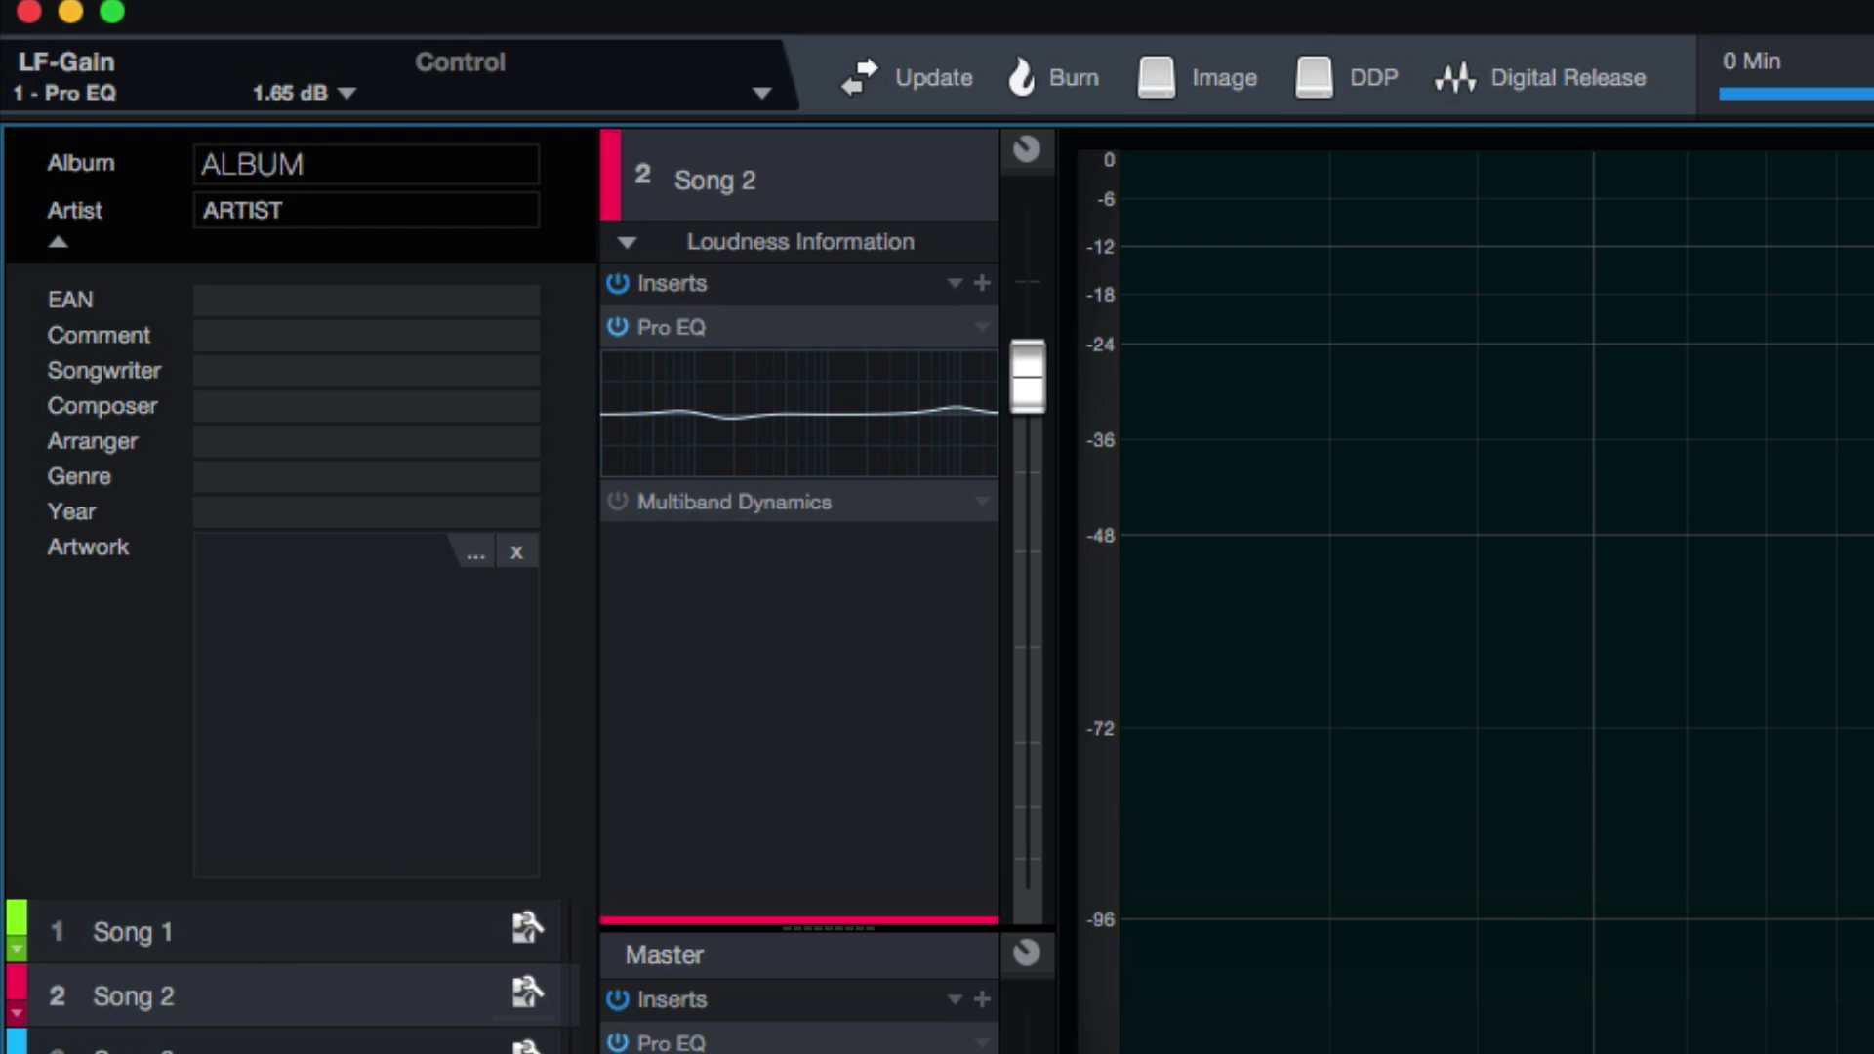
click(1573, 77)
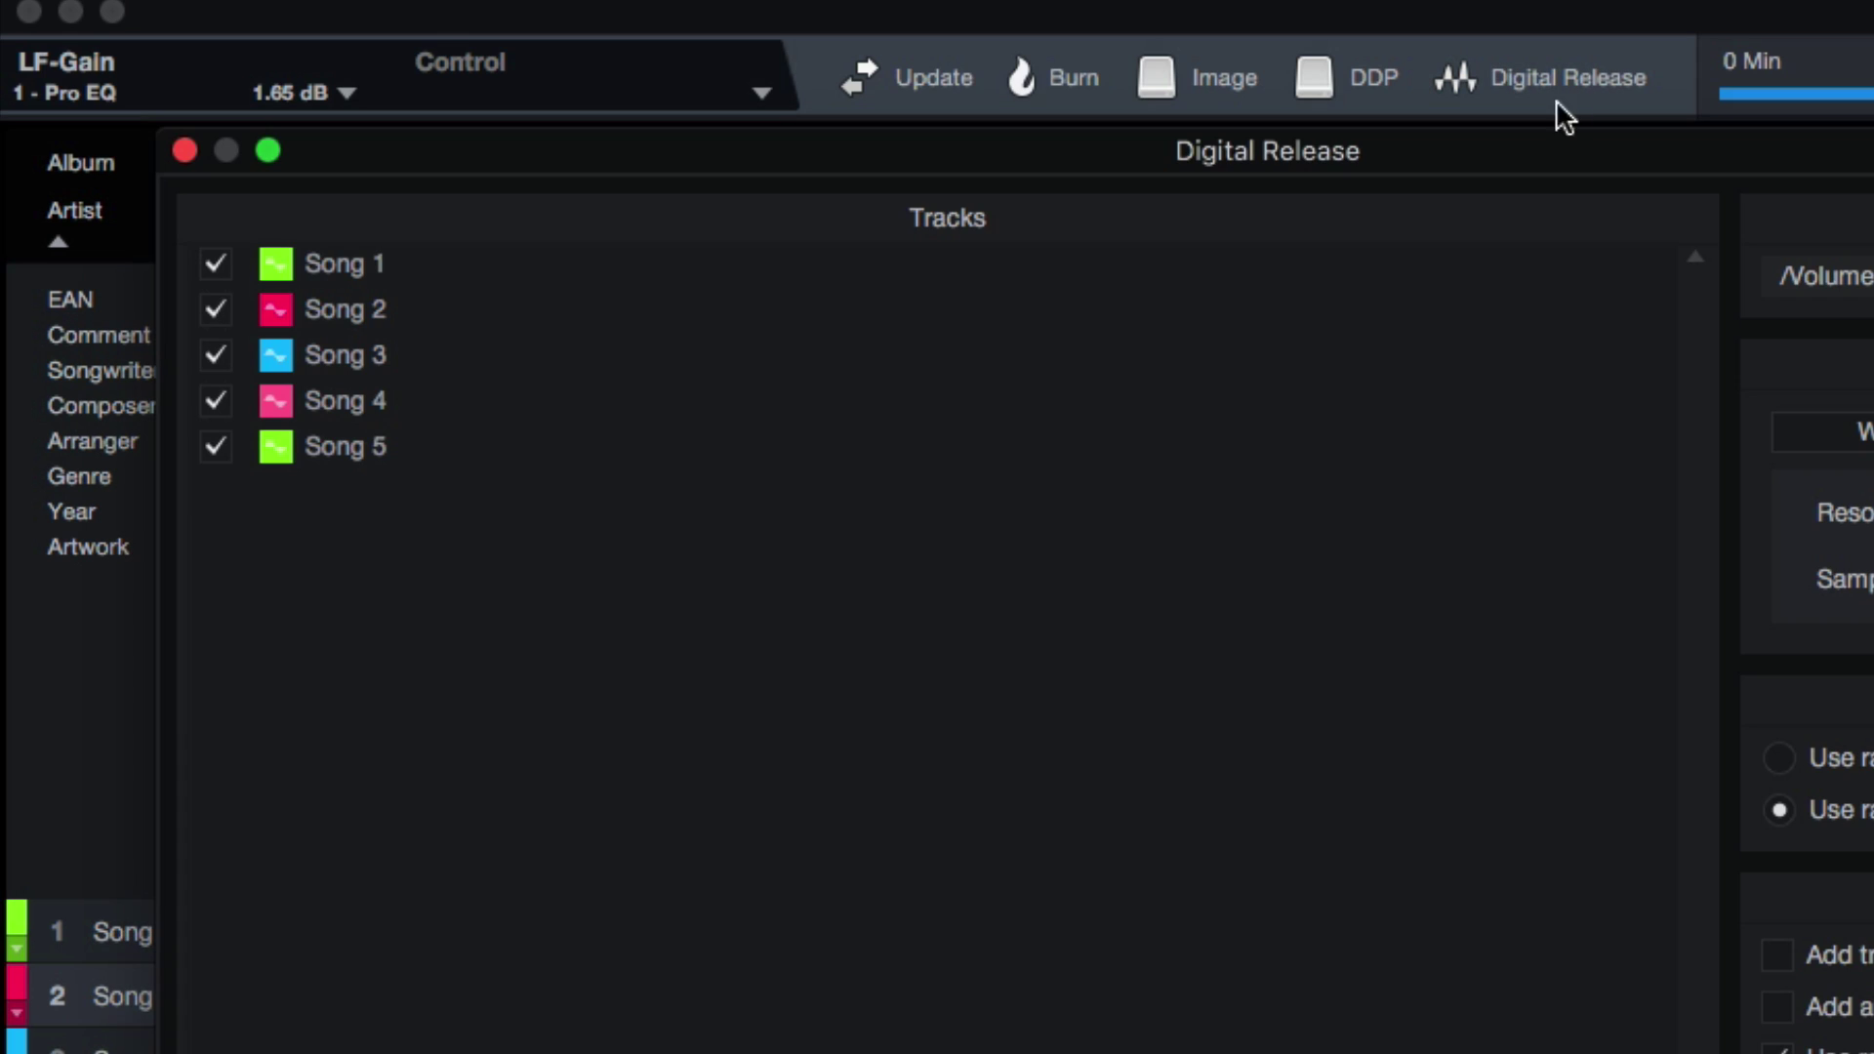
key(Escape)
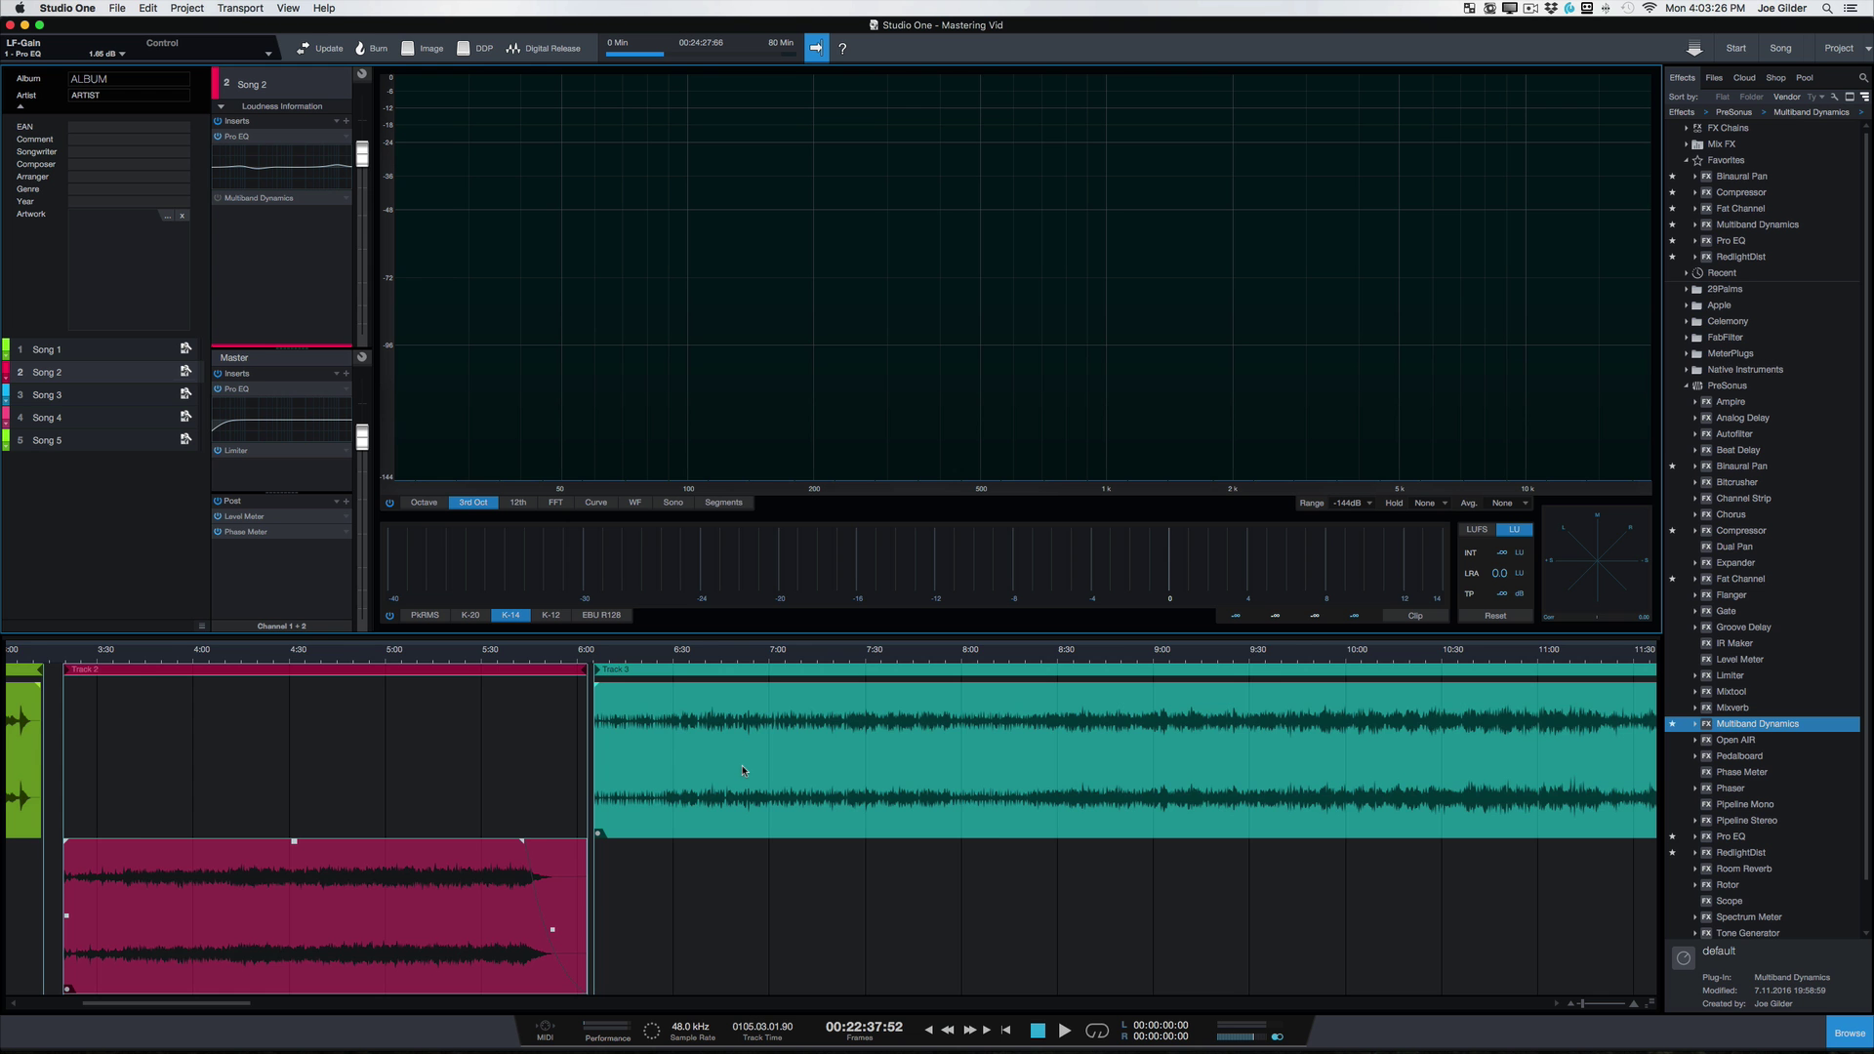
scroll(744, 771, down, 5)
scroll(743, 771, up, 3)
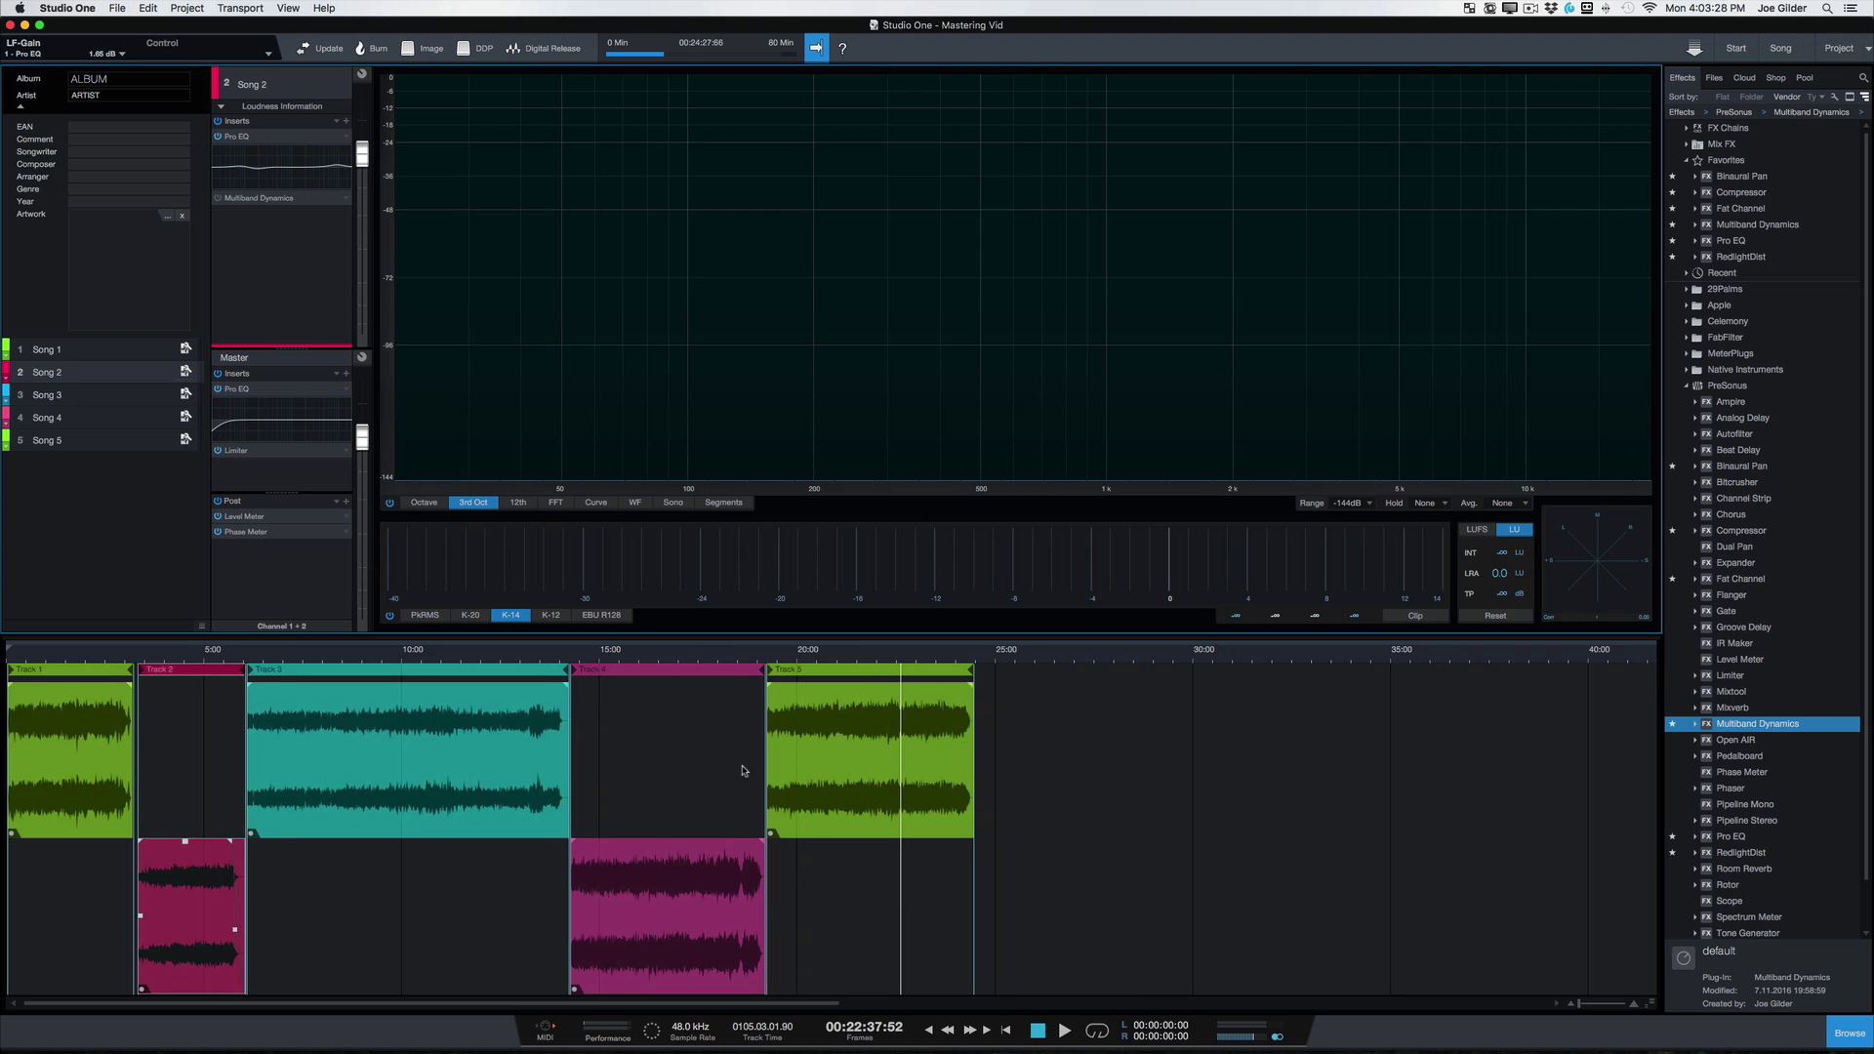
scroll(512, 754, left, 5)
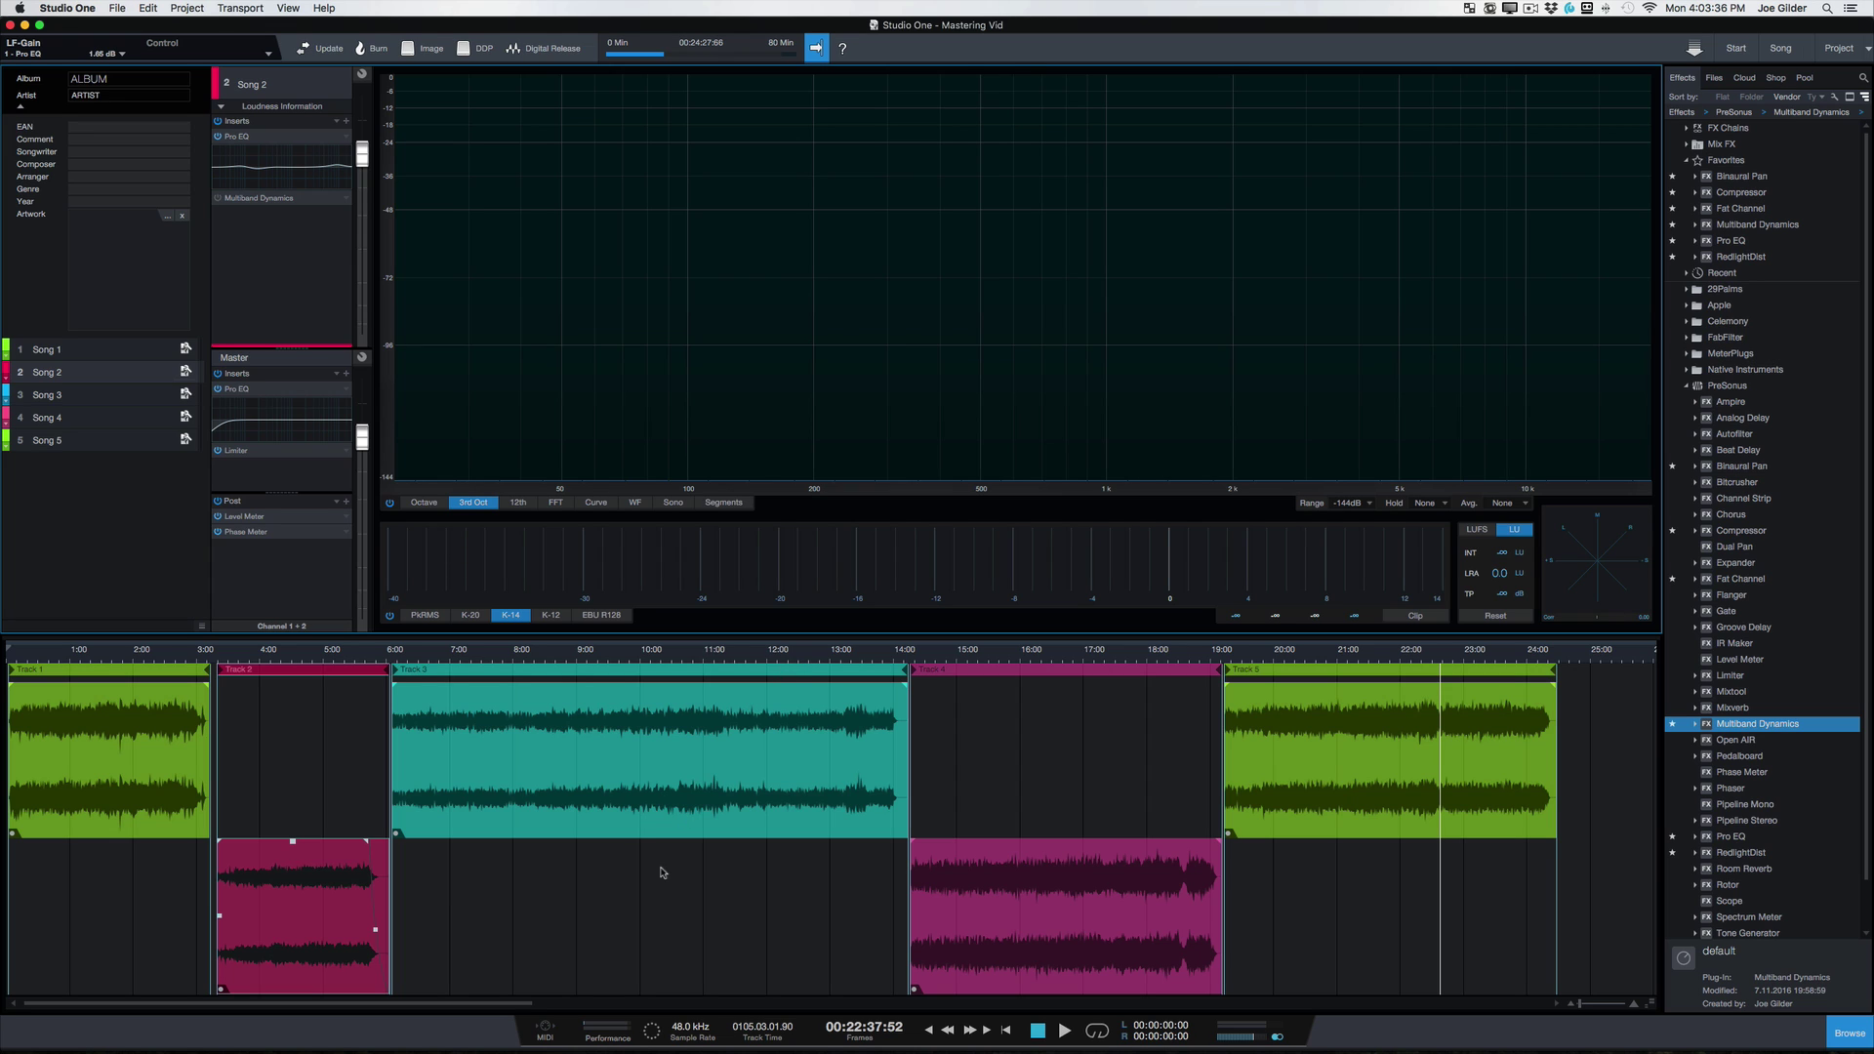
click(472, 800)
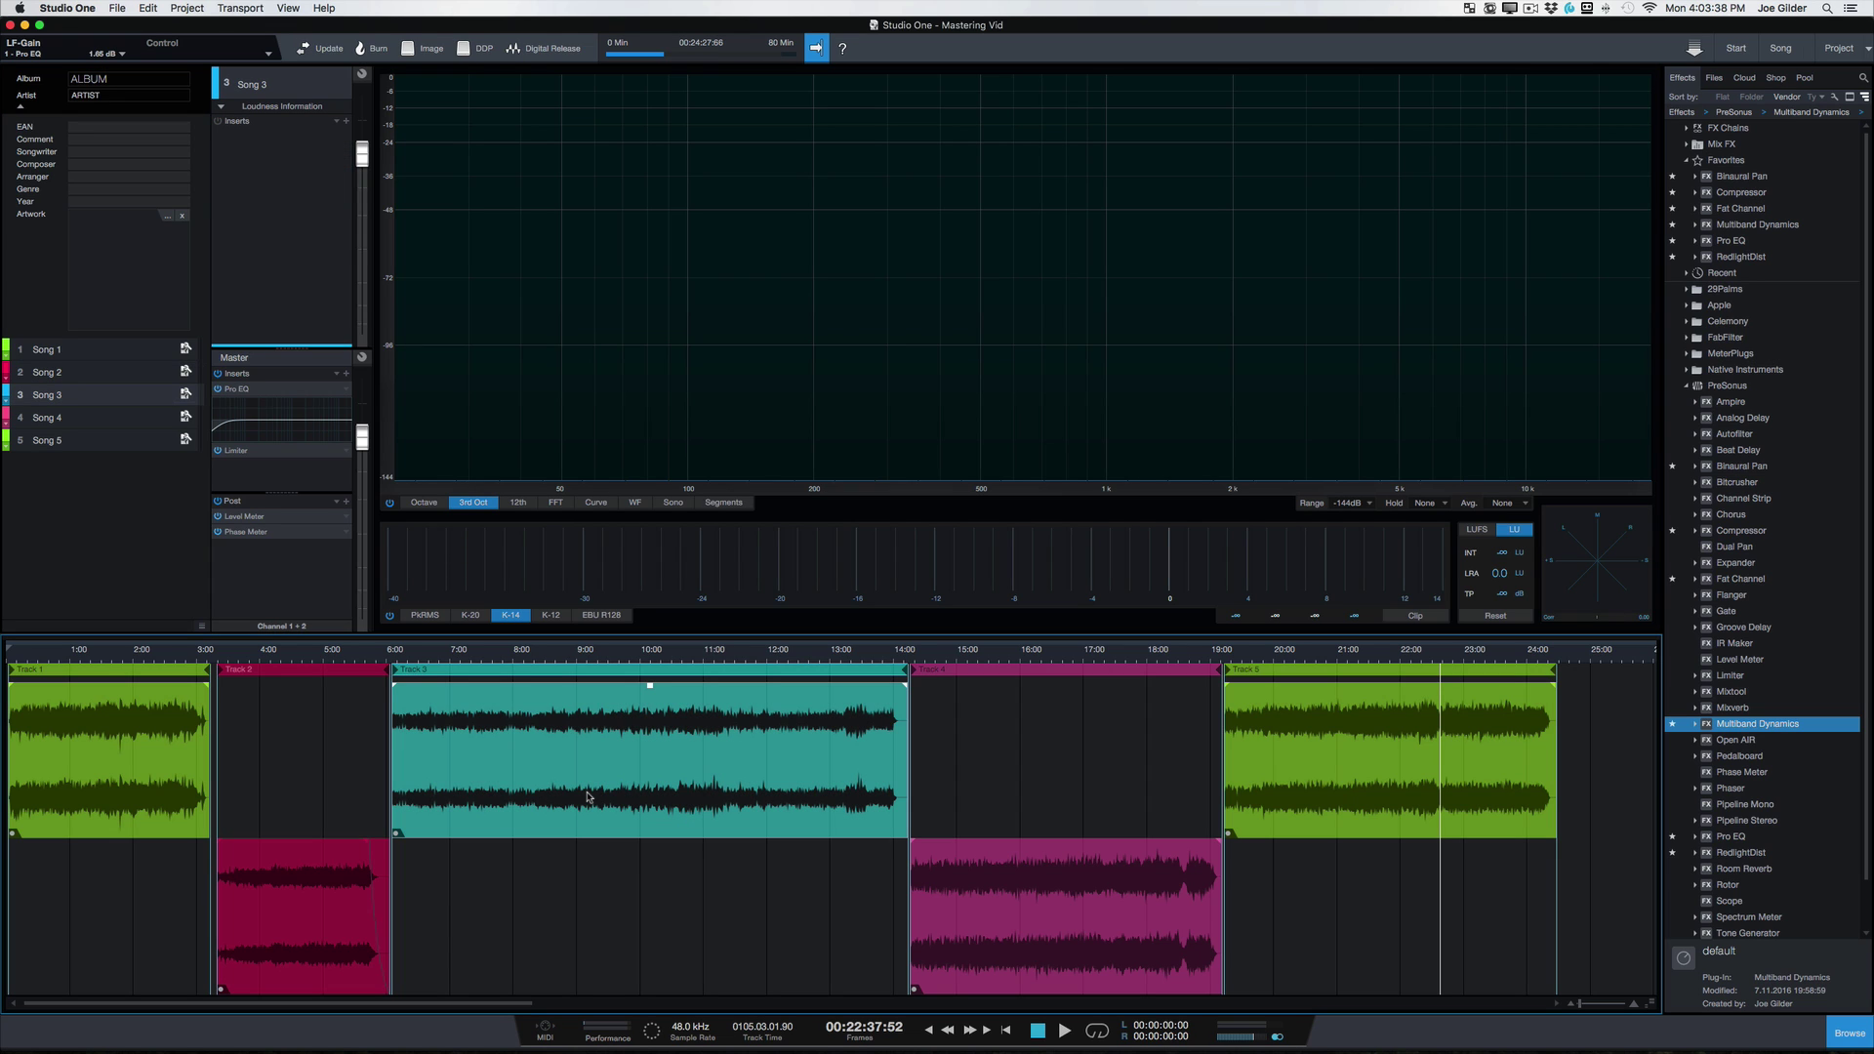